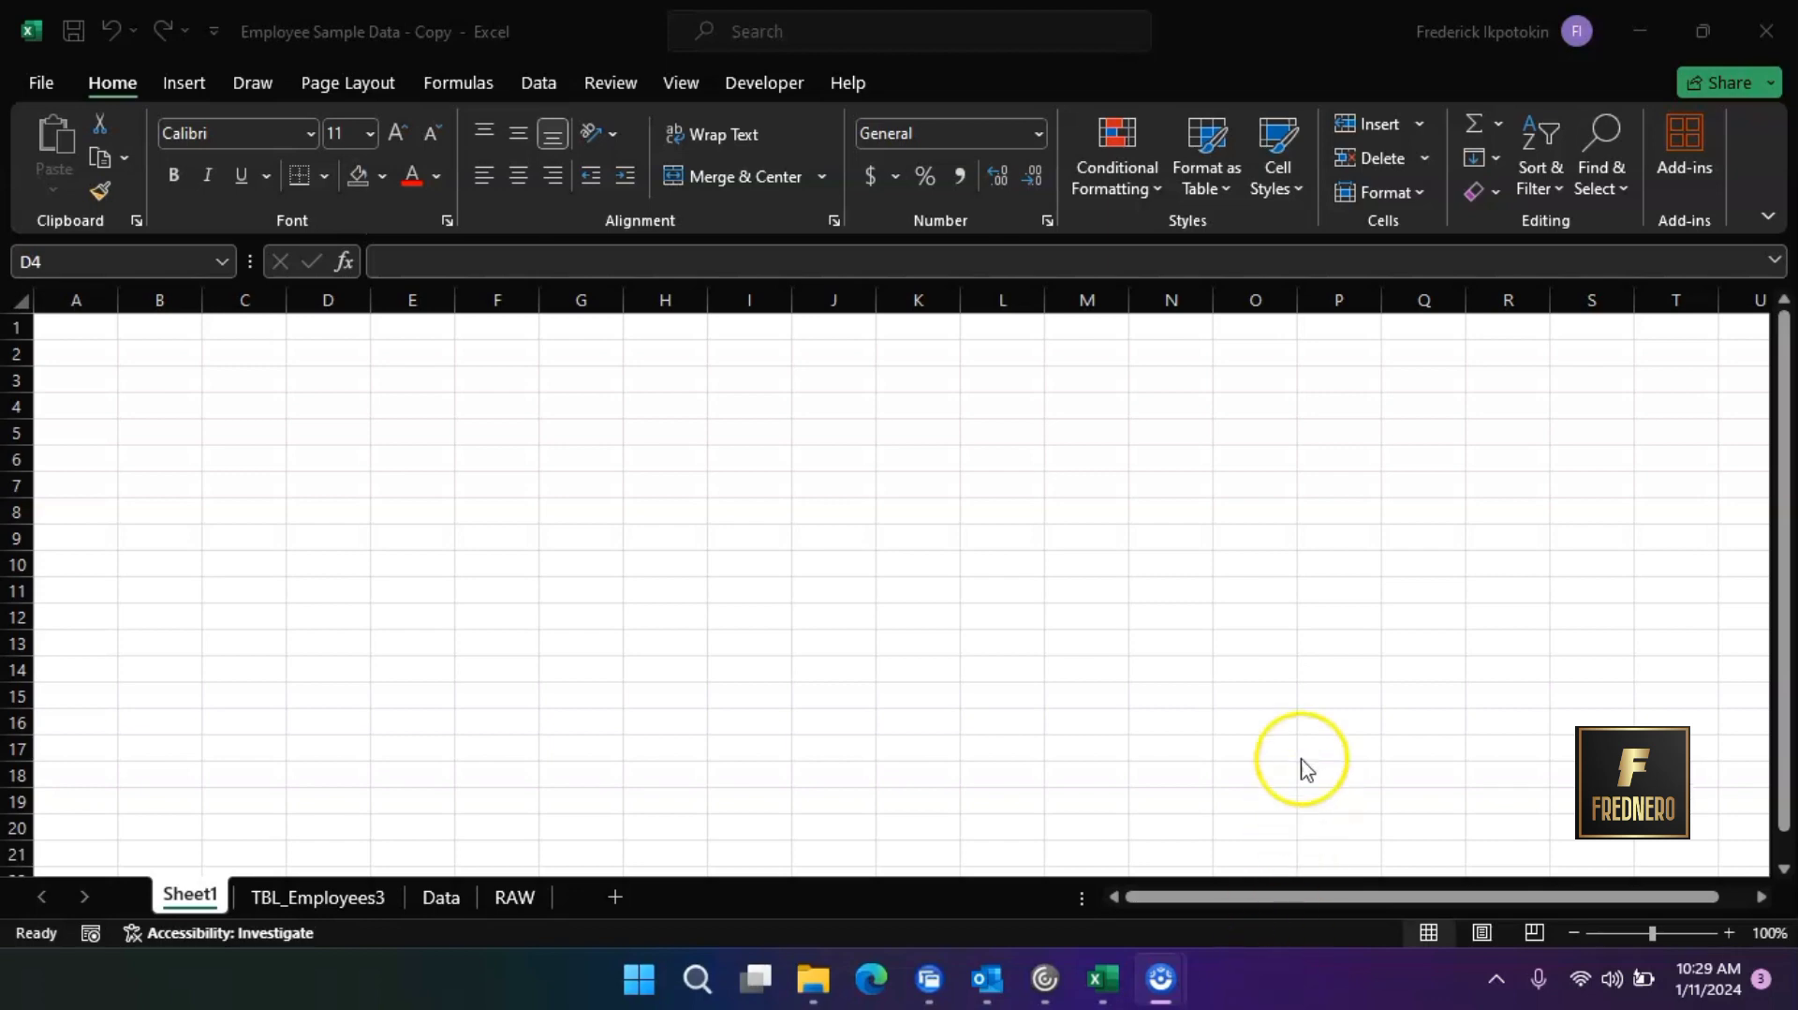
Select cell C3, the whole of column C and the whole of row 4 to examine how cell references work
{"action": "left_click", "coordinate": [237, 412]}
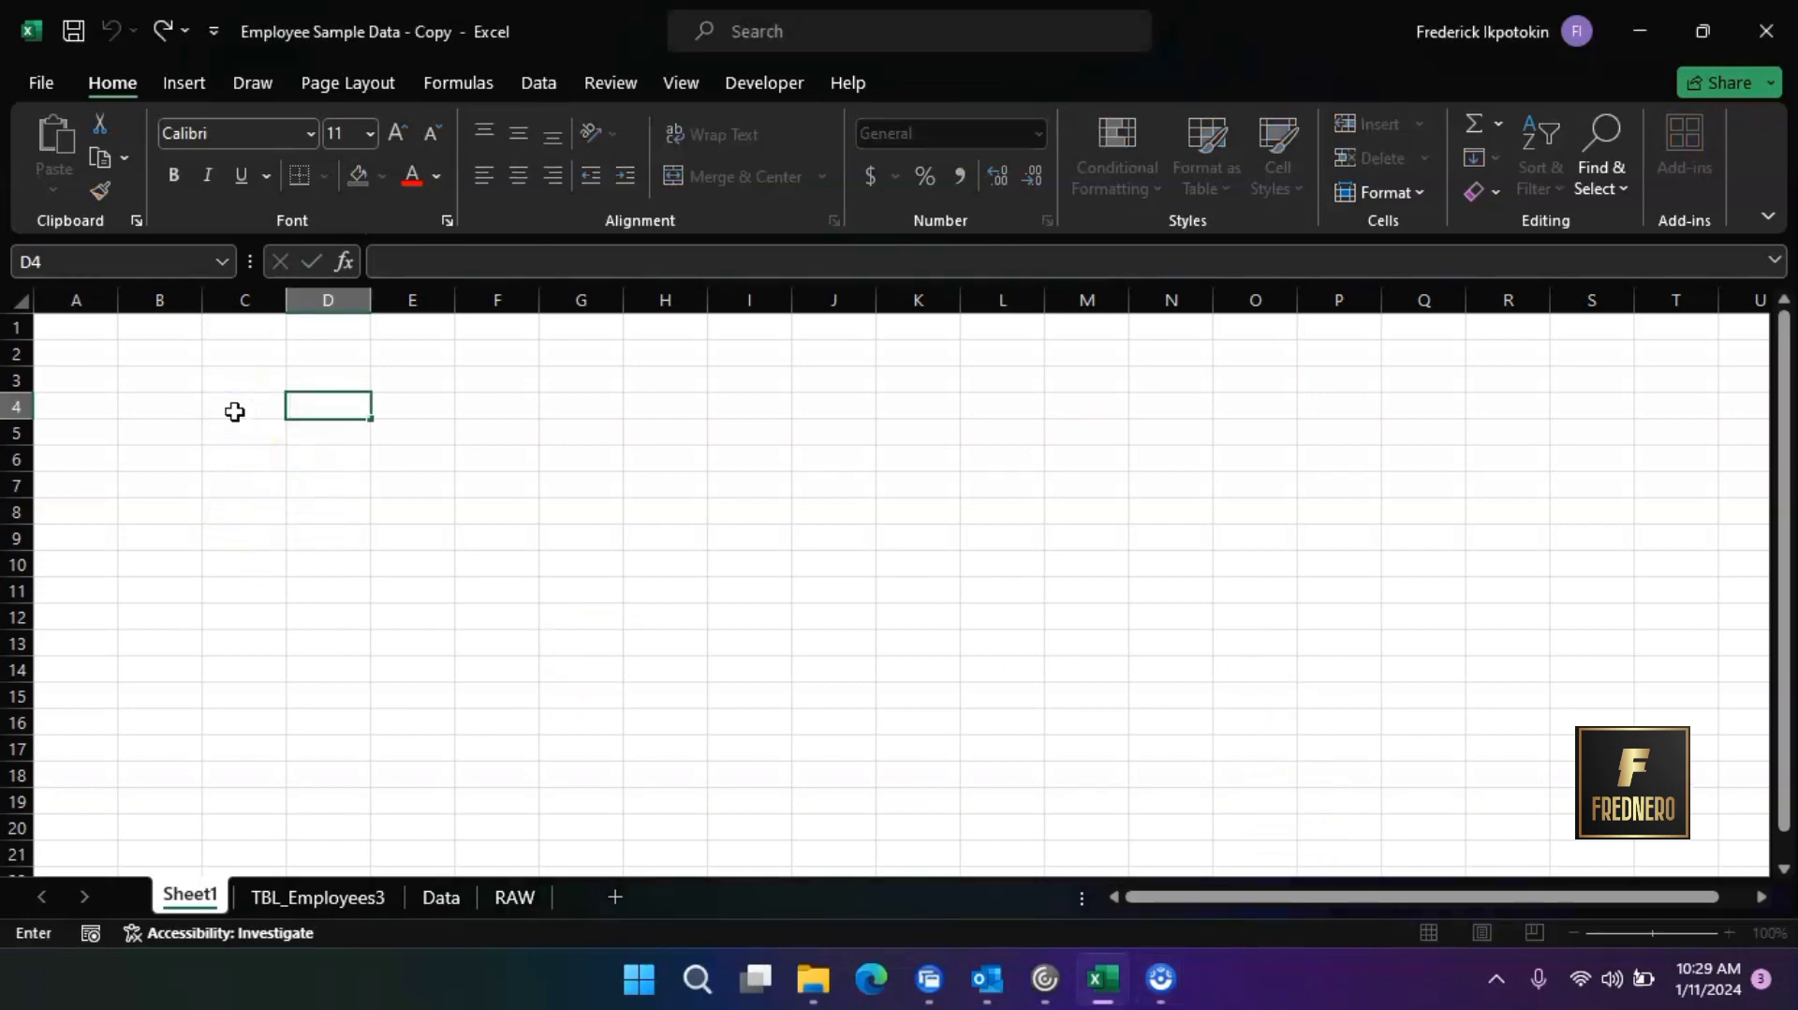
{"action": "left_click", "coordinate": [393, 405]}
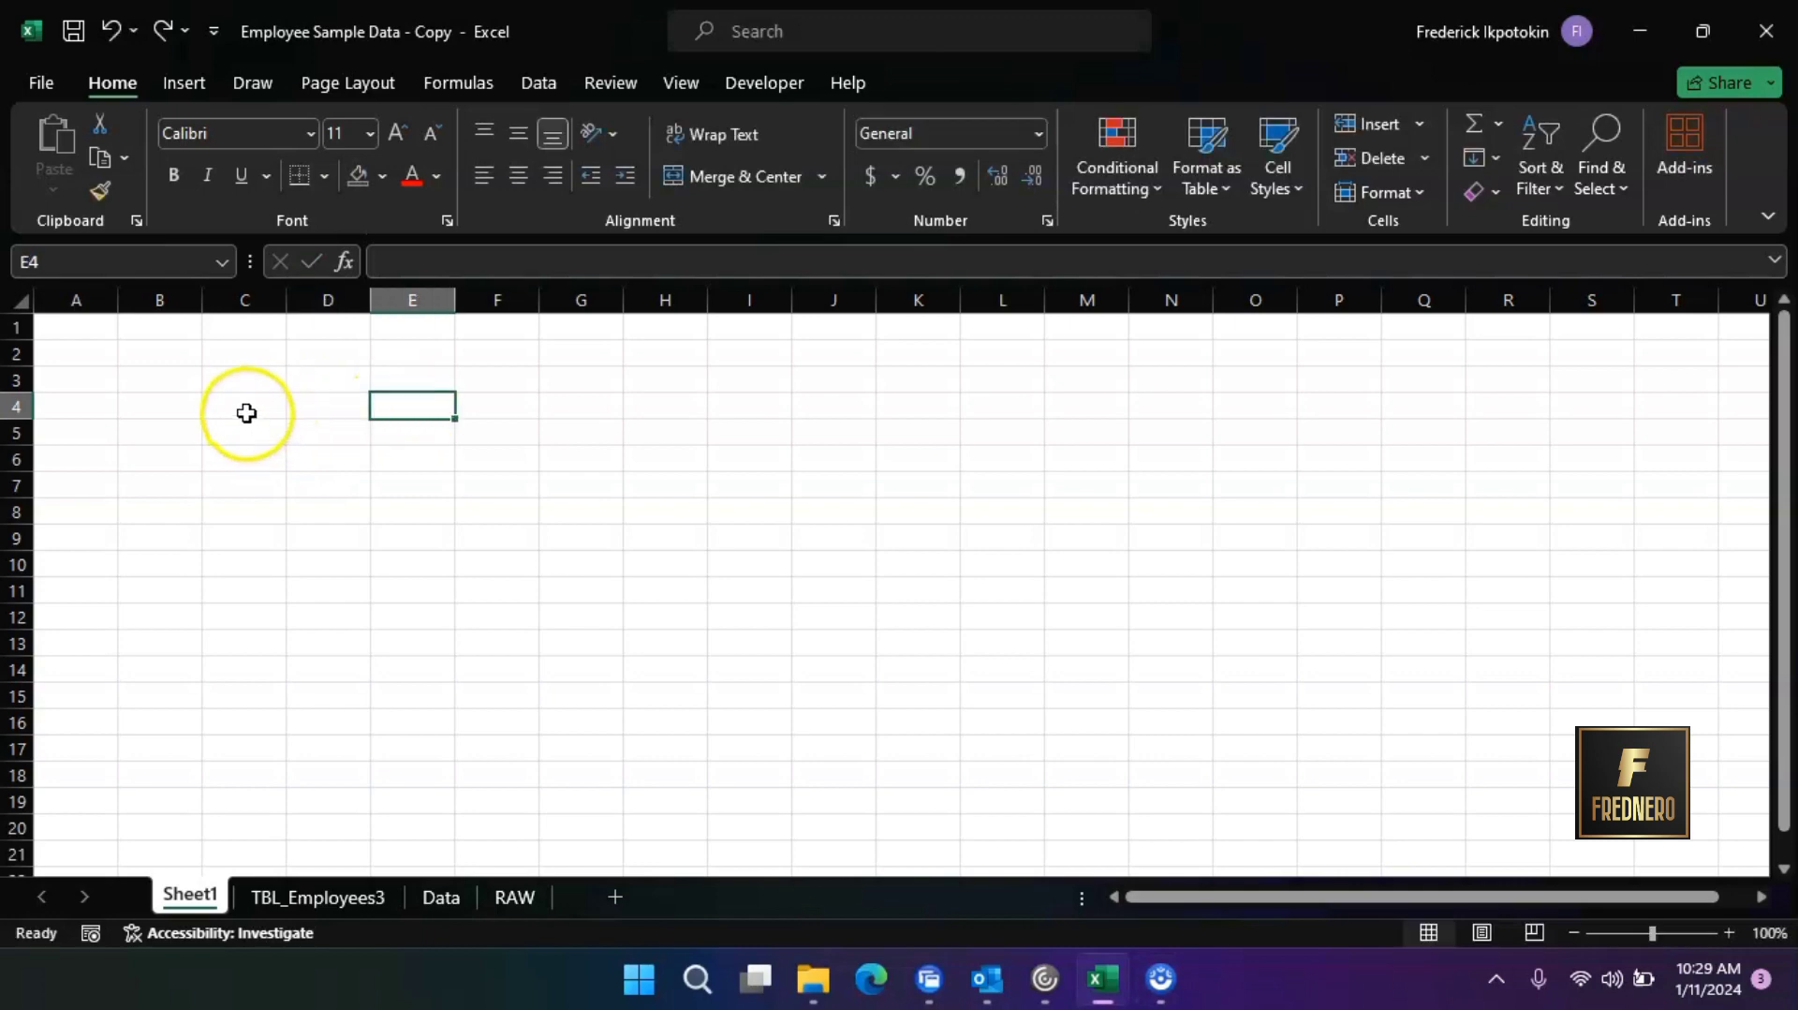
{"action": "left_click", "coordinate": [246, 412]}
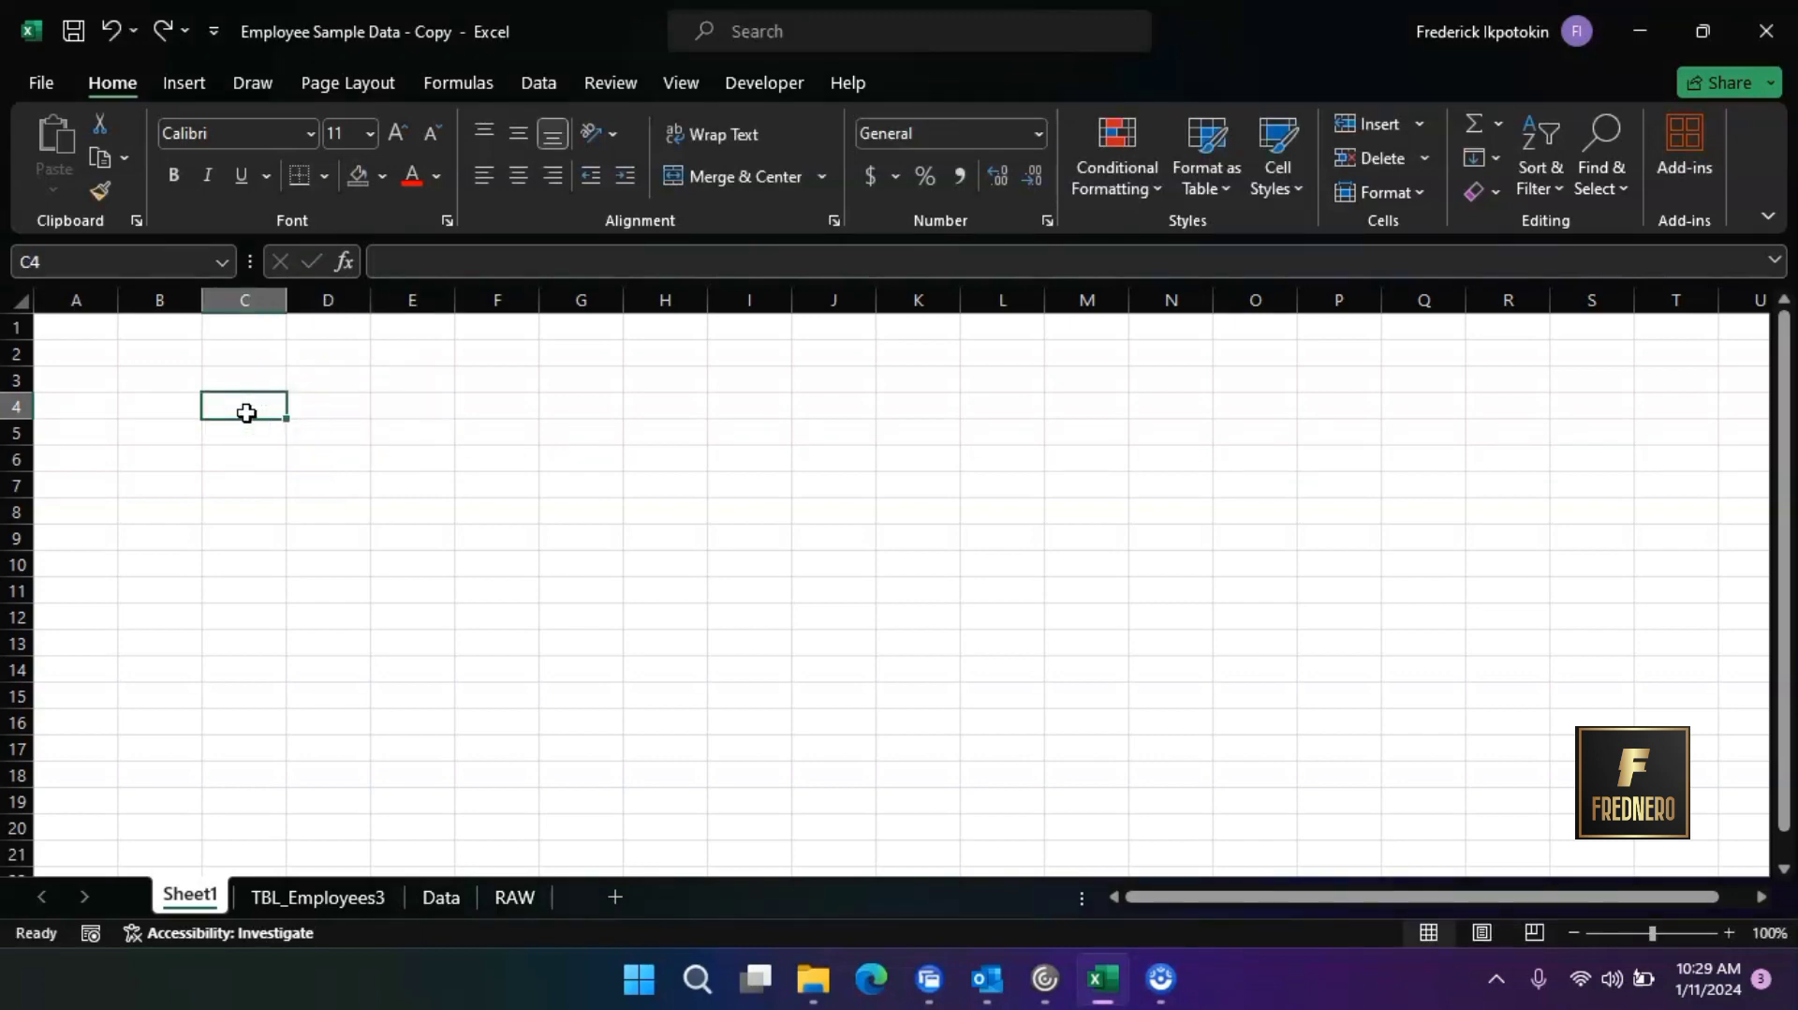
{"action": "left_click", "coordinate": [244, 380]}
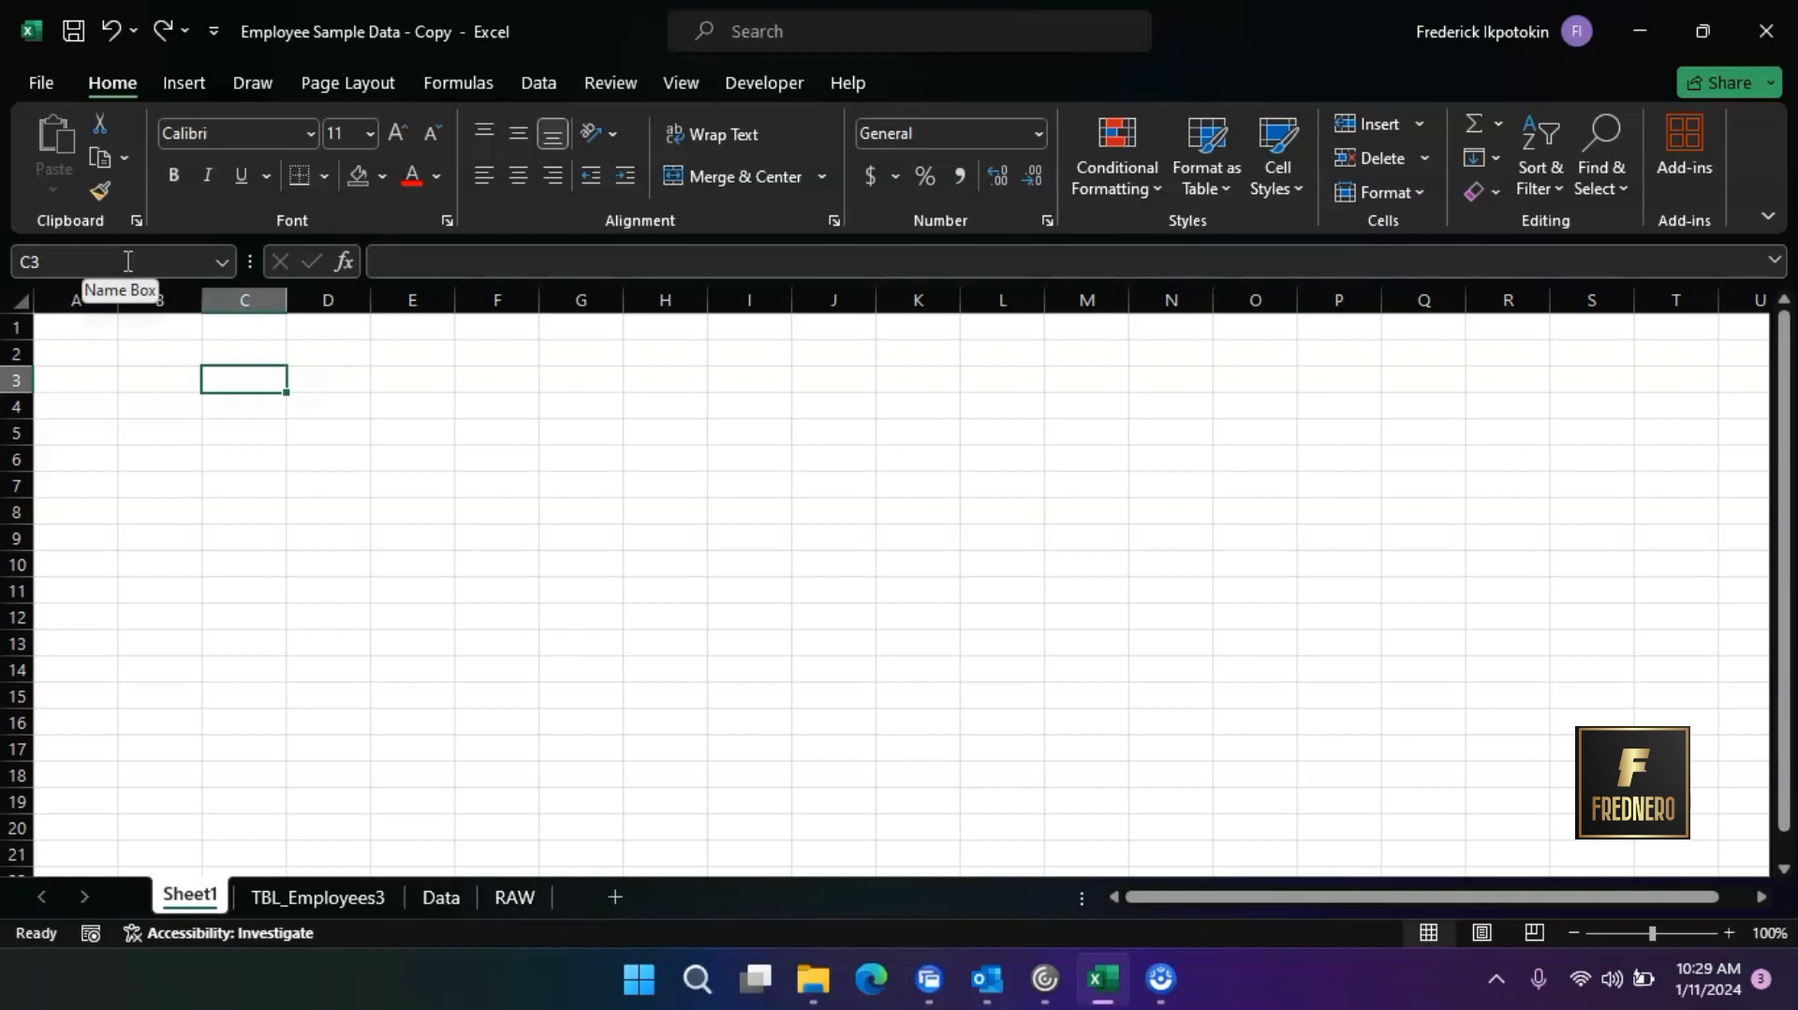
{"action": "left_click", "coordinate": [266, 299]}
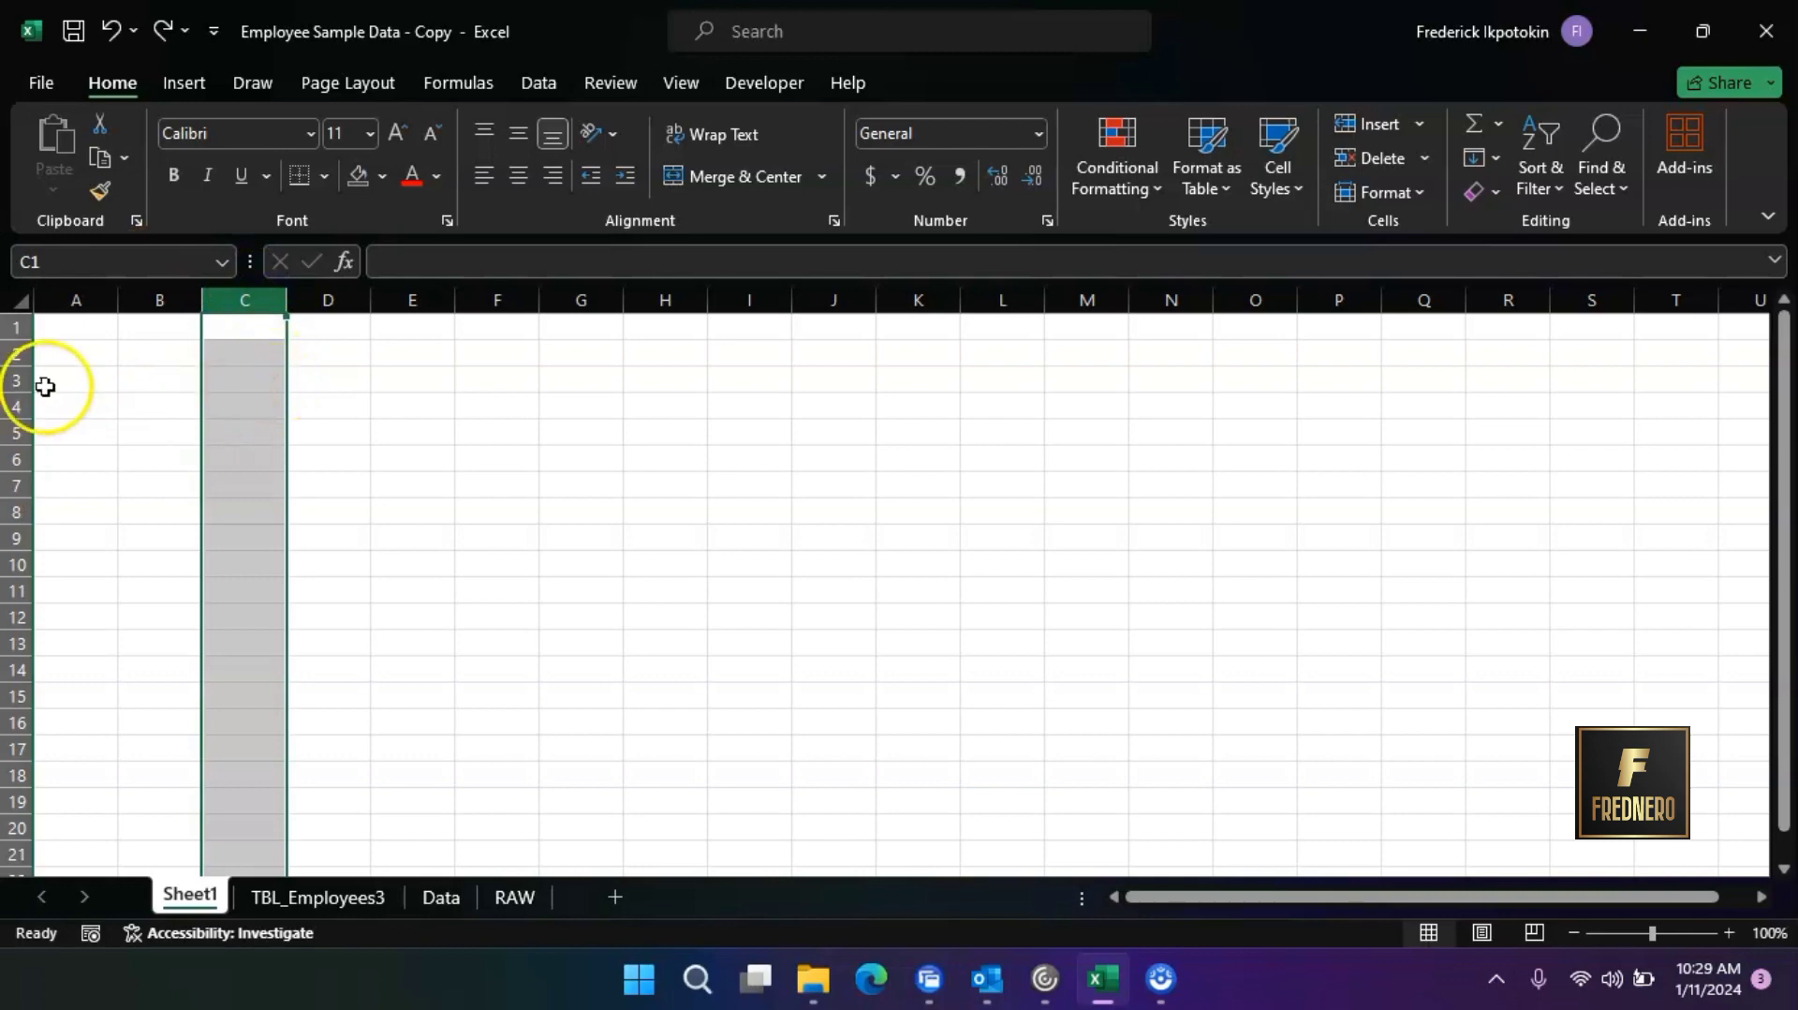
{"action": "left_click", "coordinate": [16, 406]}
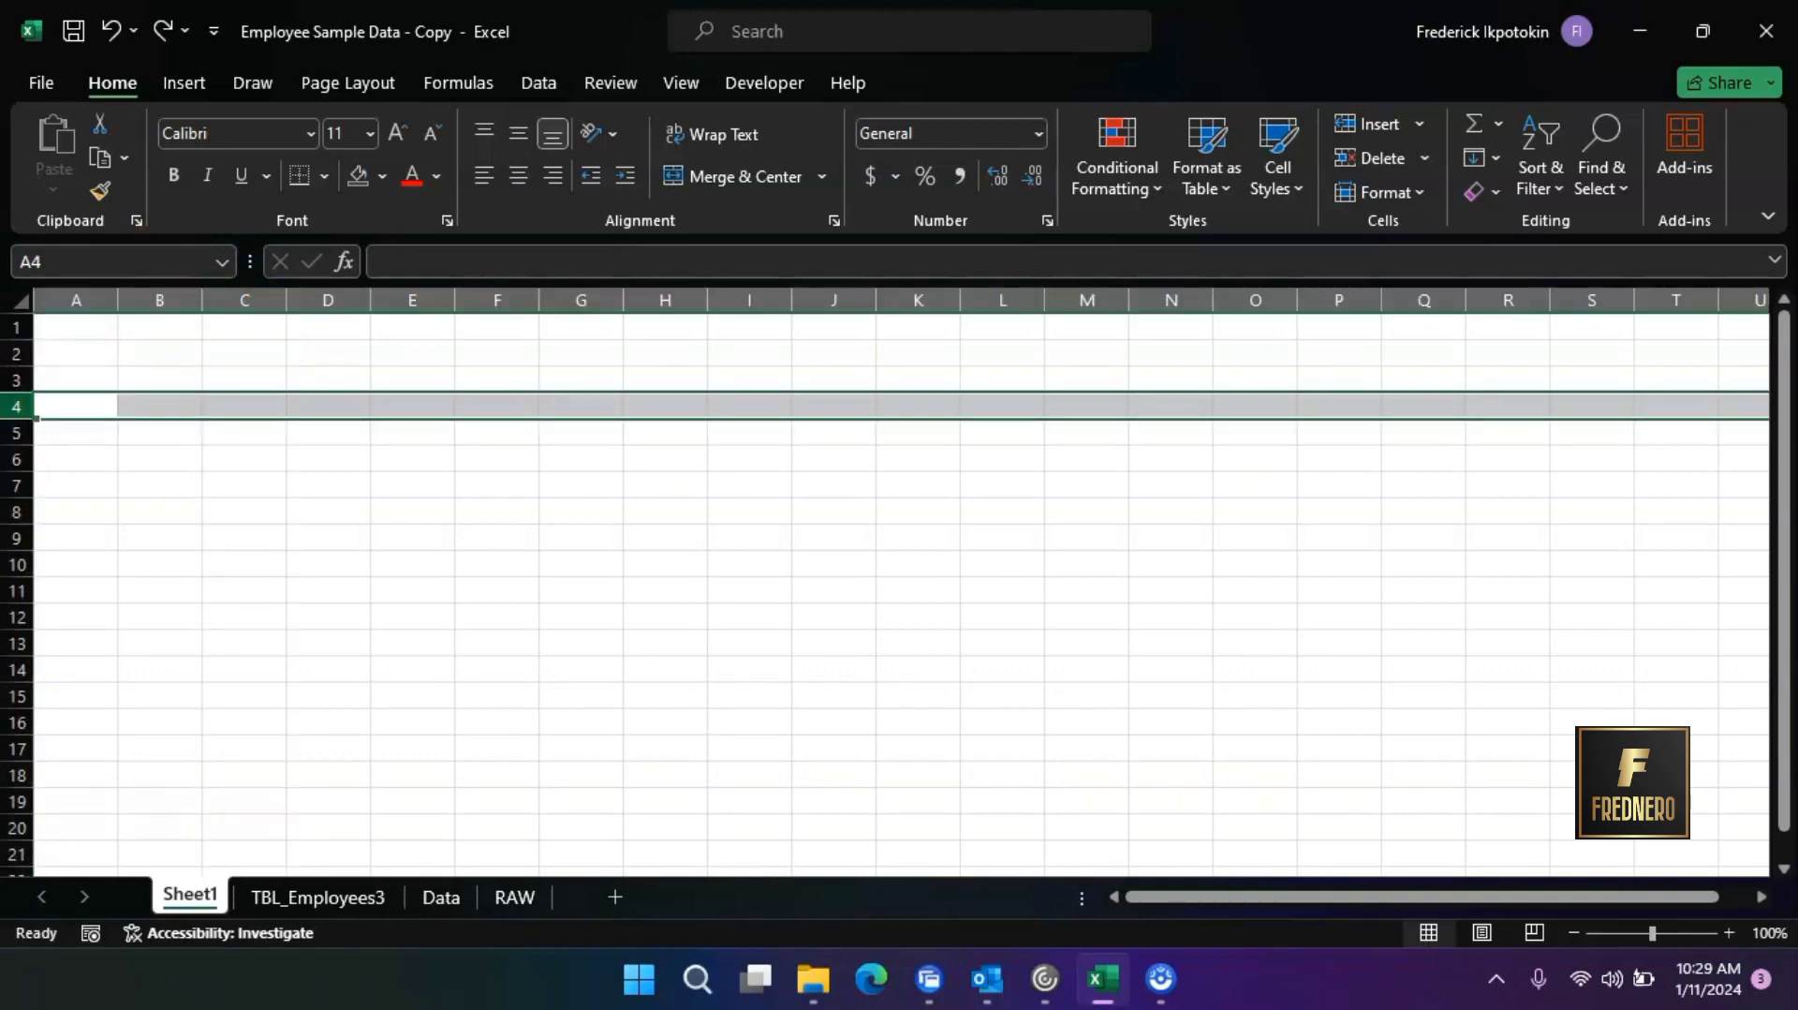
{"action": "left_click", "coordinate": [242, 378]}
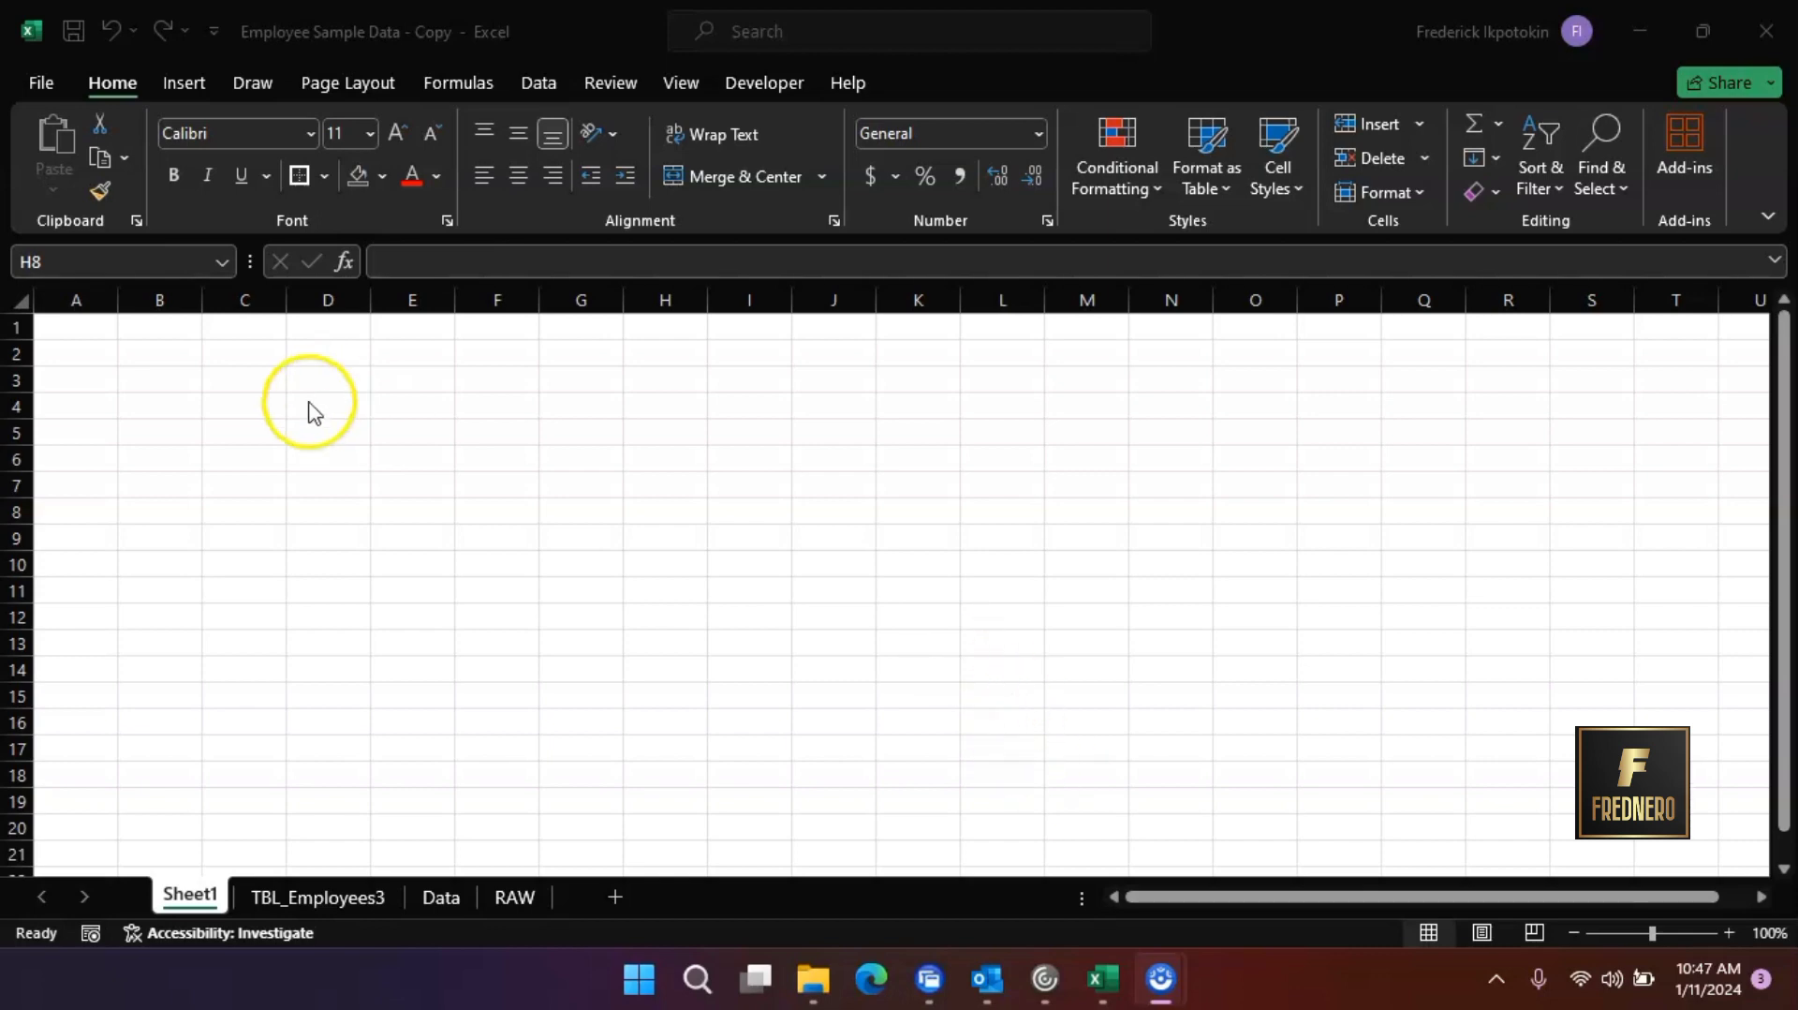
Apply an outside border to the range C4:G14 on Sheet1
{"action": "left_click", "coordinate": [269, 413]}
{"action": "left_click_drag", "start_coordinate": [269, 413], "coordinate": [568, 681]}
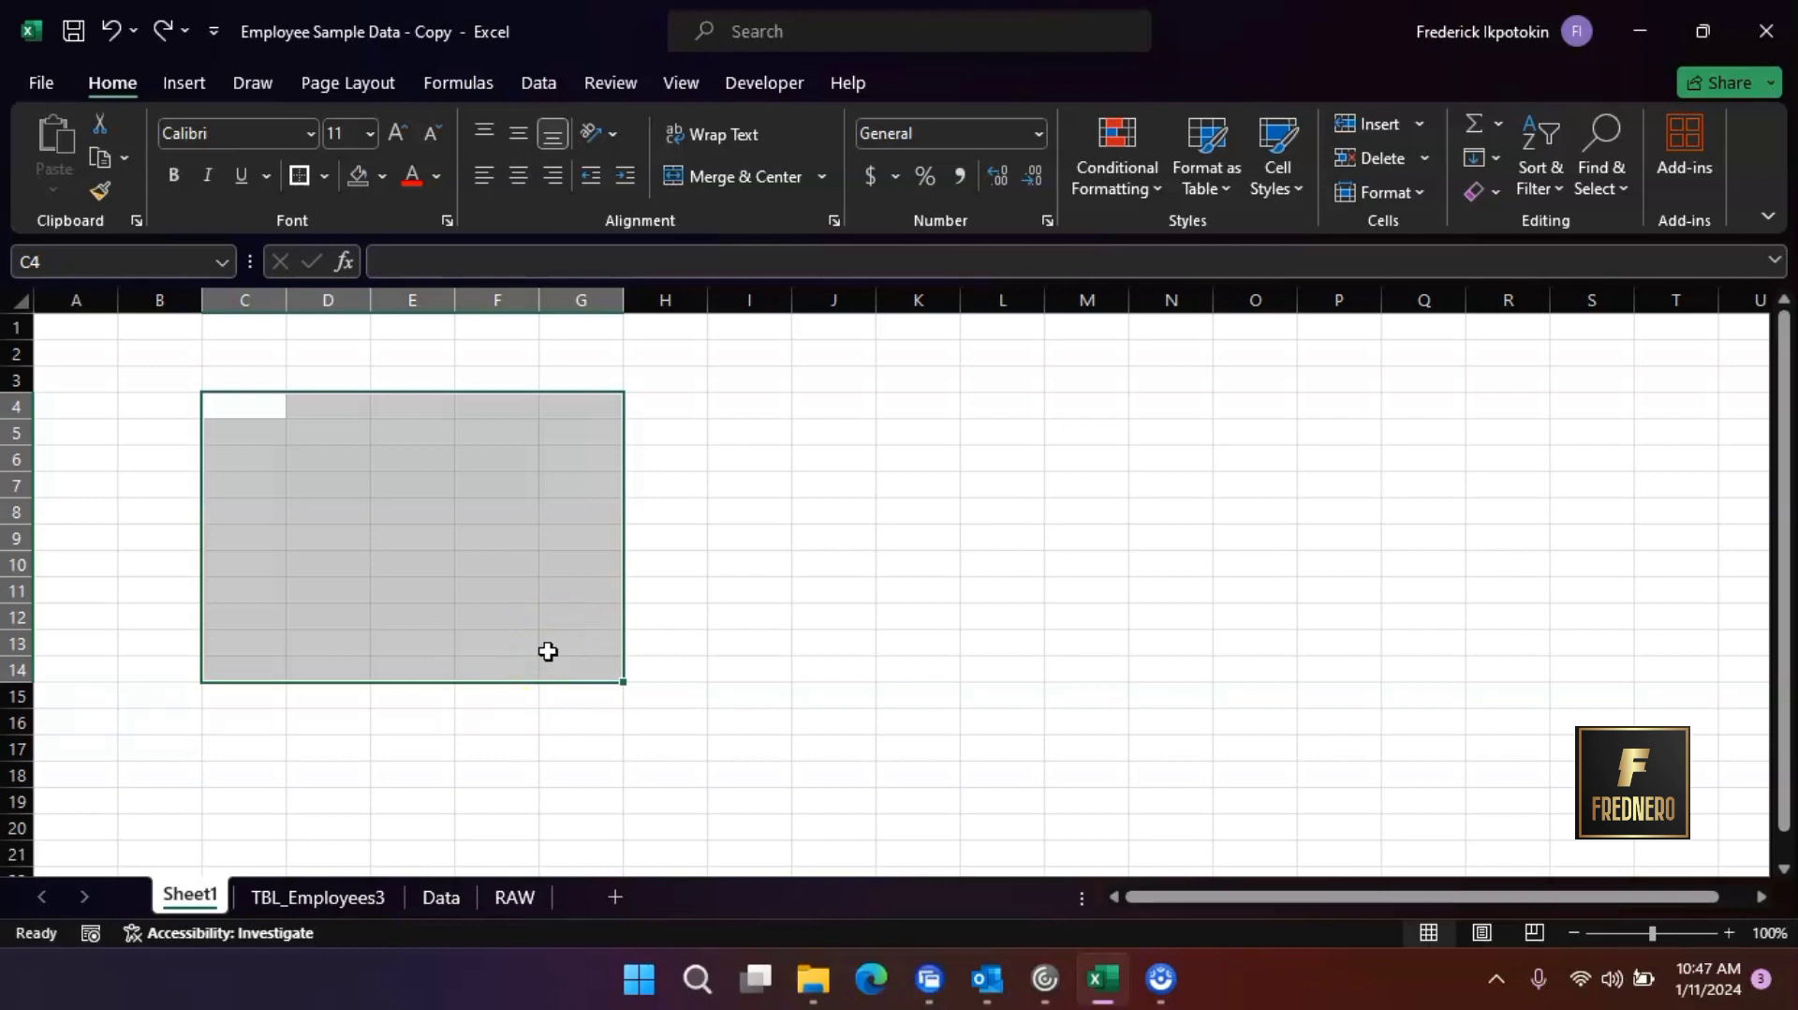
{"action": "left_click", "coordinate": [296, 177]}
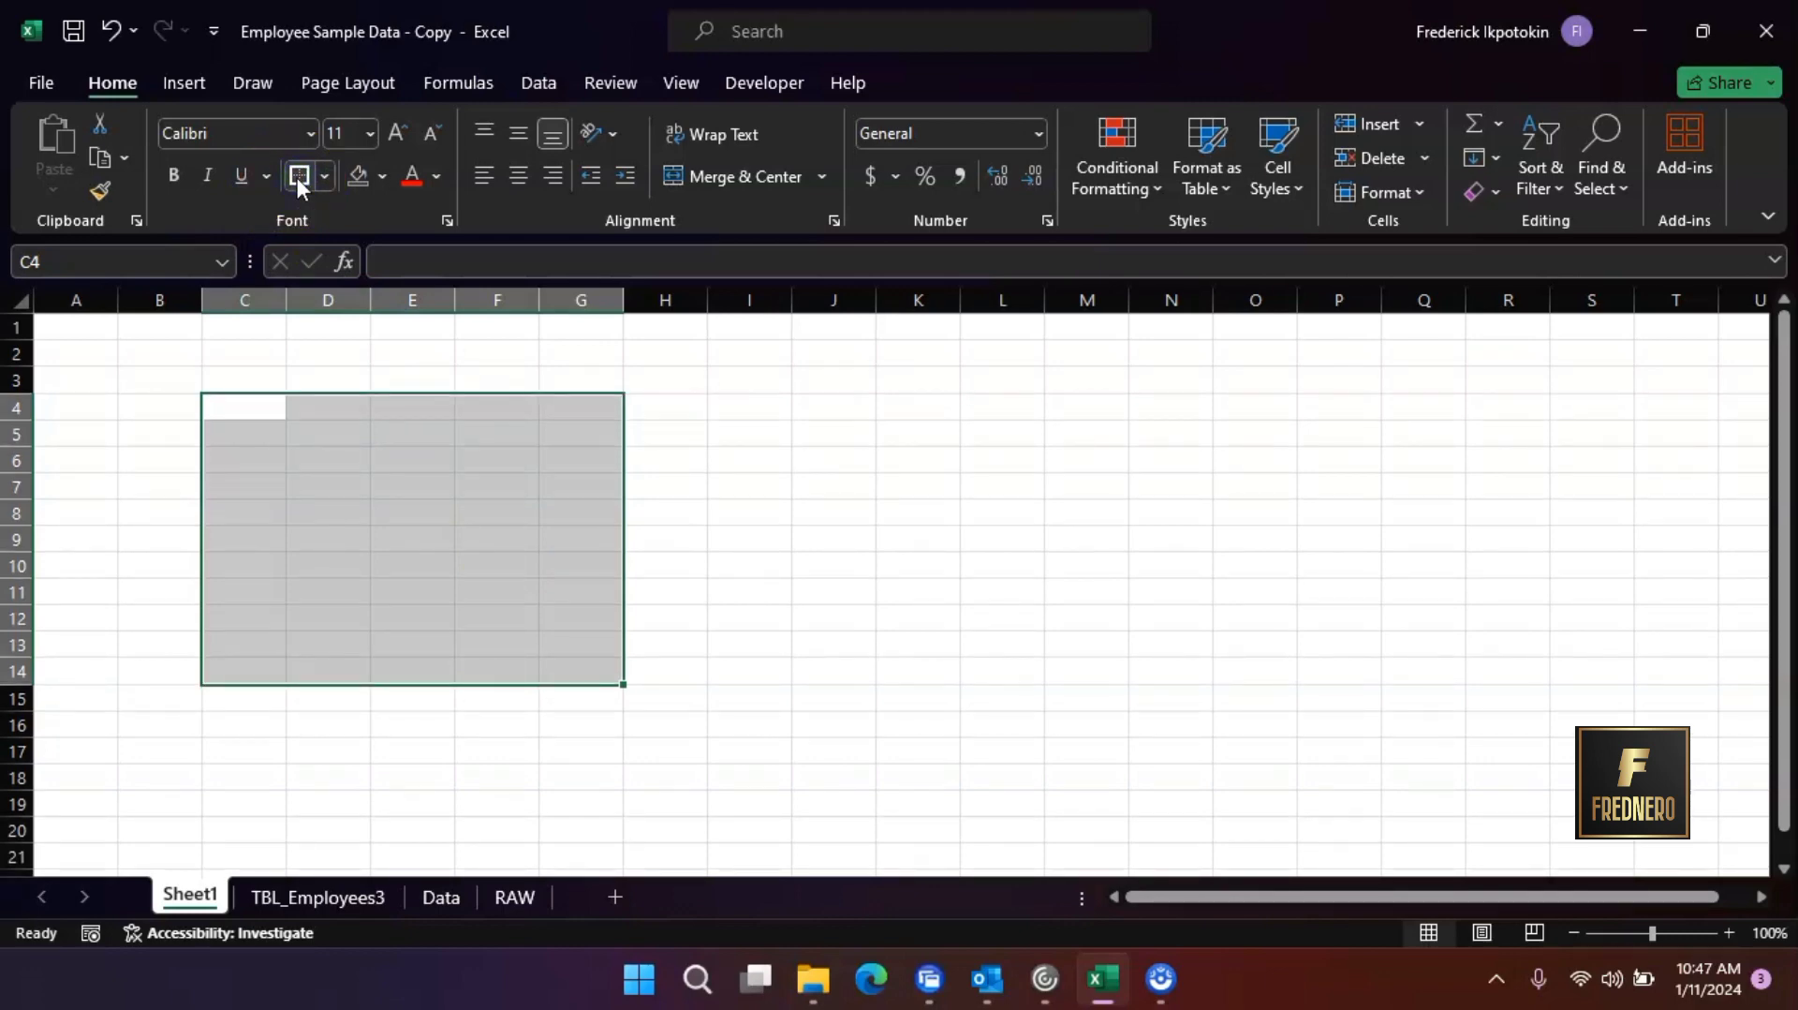
{"action": "left_click", "coordinate": [831, 575]}
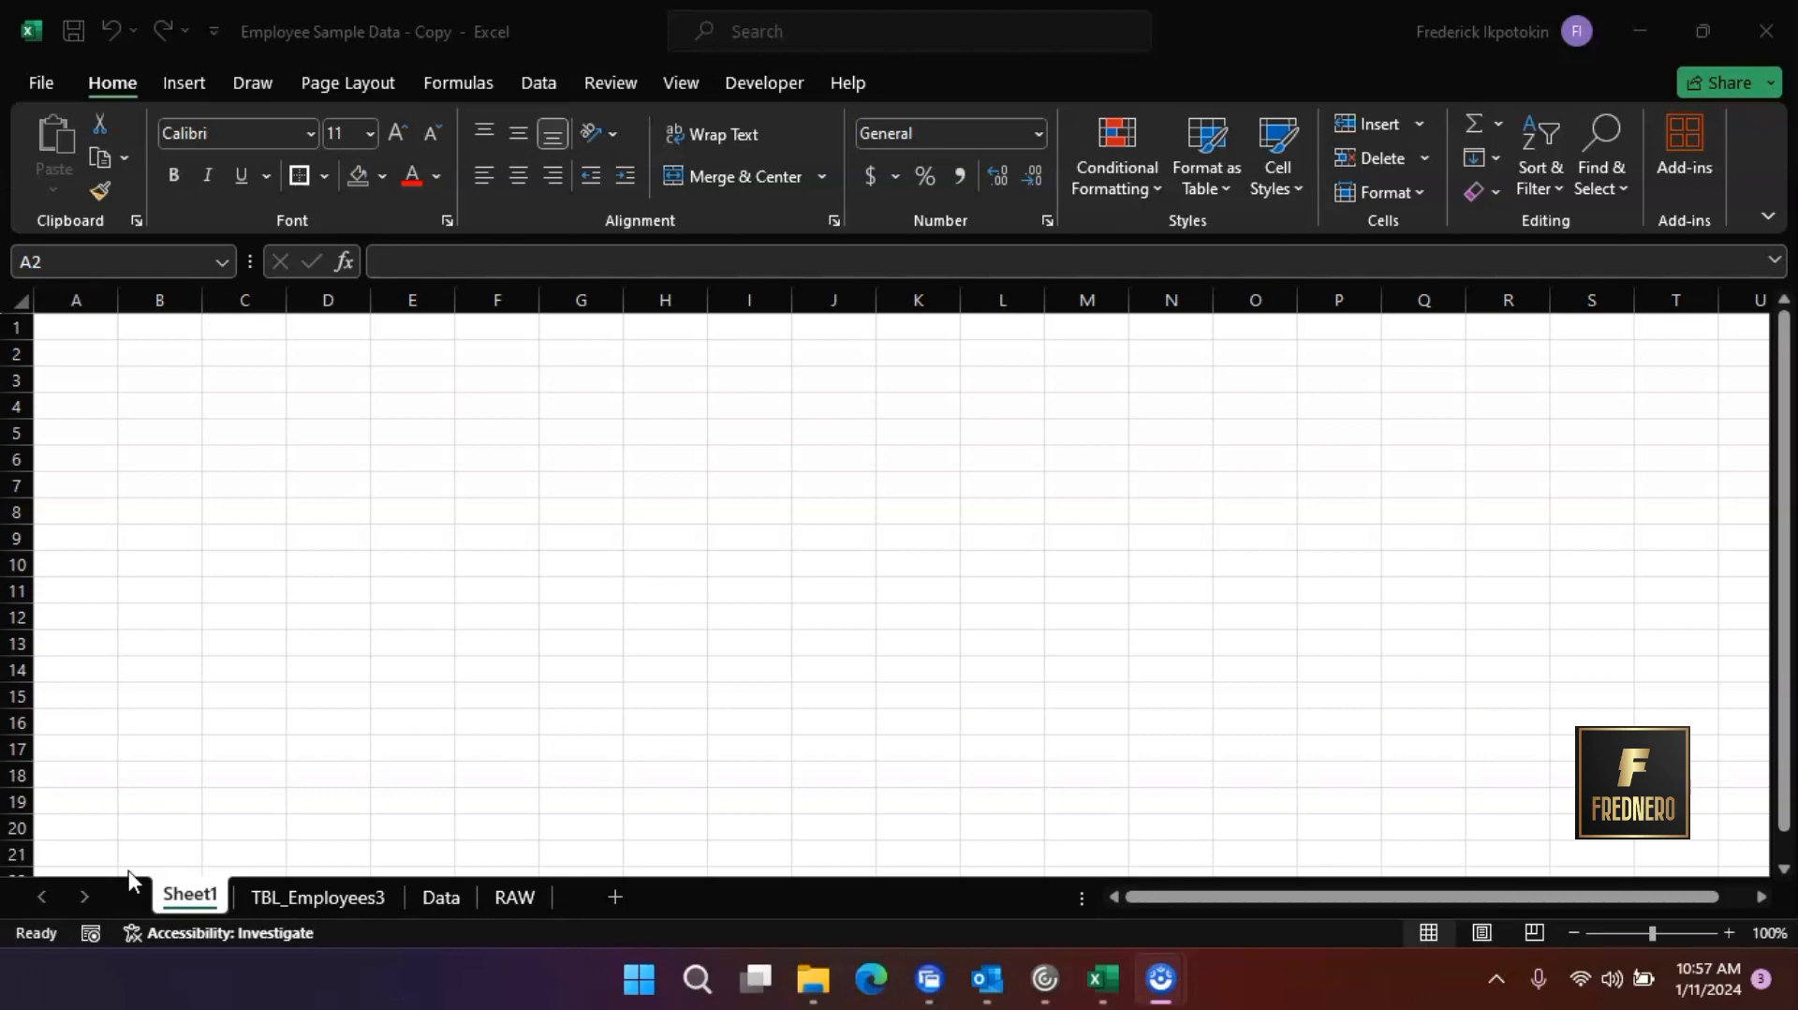
Enter 1 in cell A2 and fill it down to A14
{"action": "left_click", "coordinate": [86, 347]}
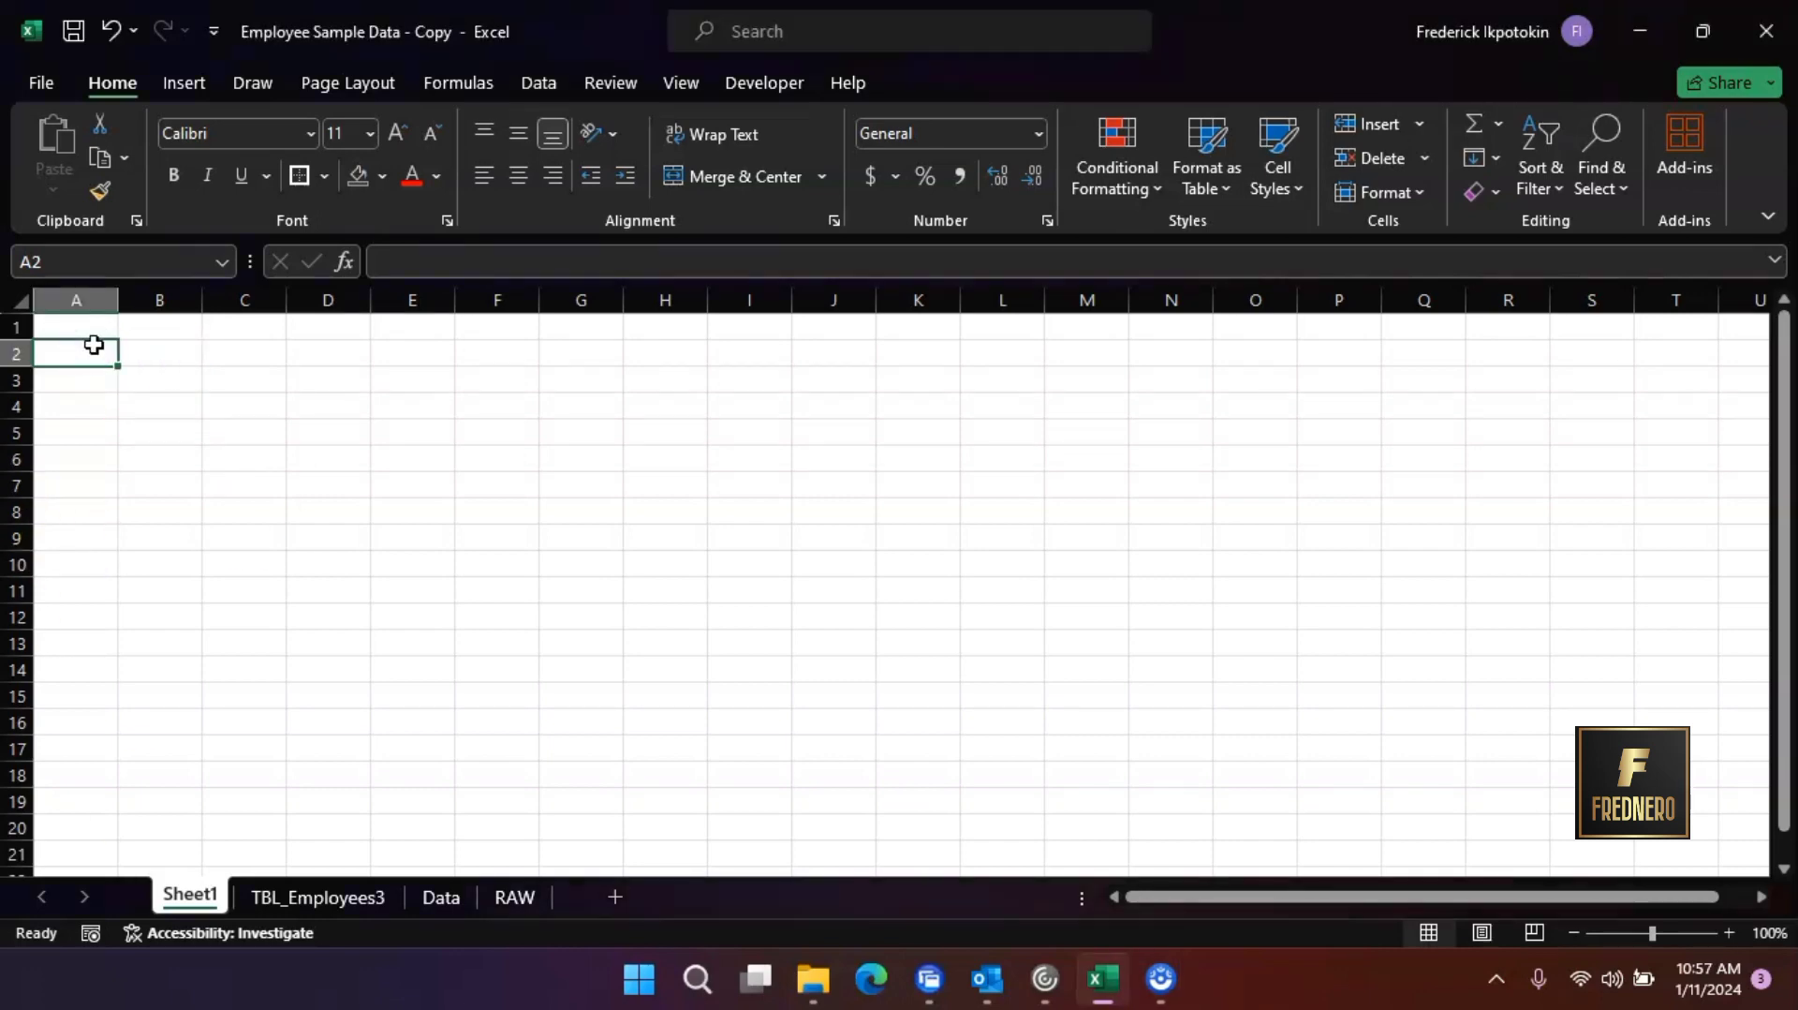
{"action": "type", "text": "1"}
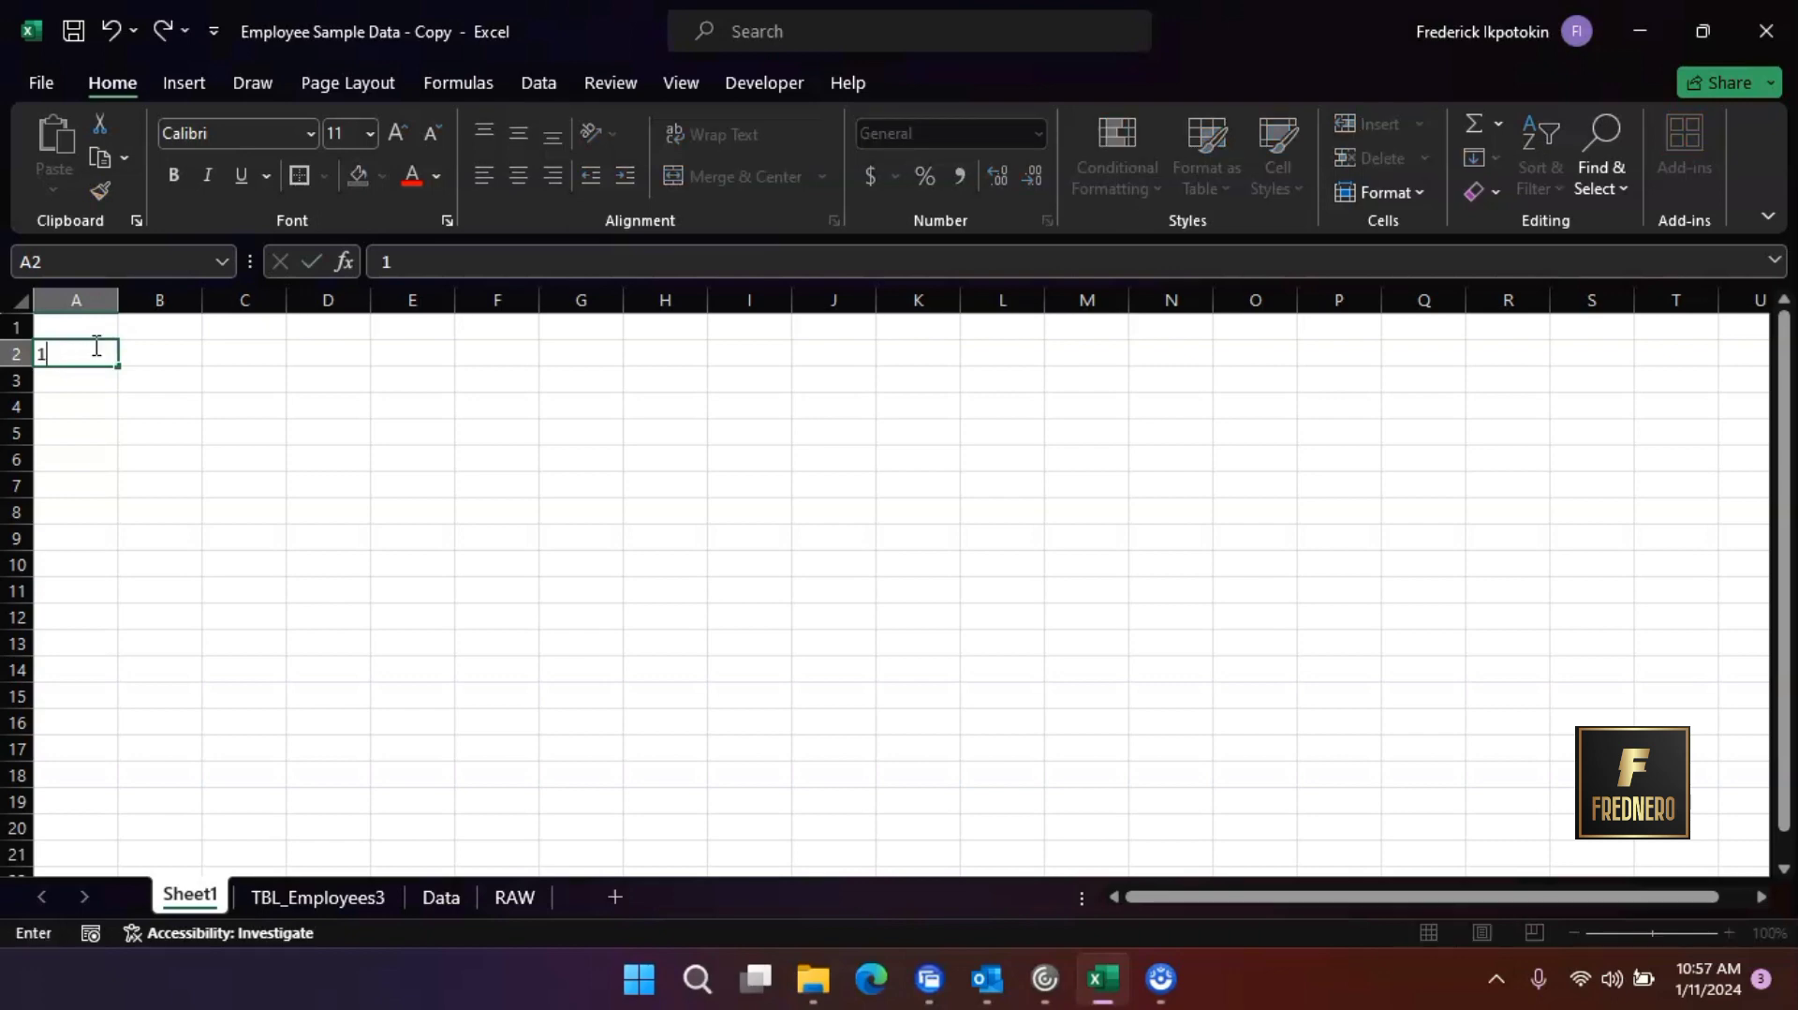
{"action": "left_click", "coordinate": [97, 380]}
{"action": "left_click", "coordinate": [99, 351]}
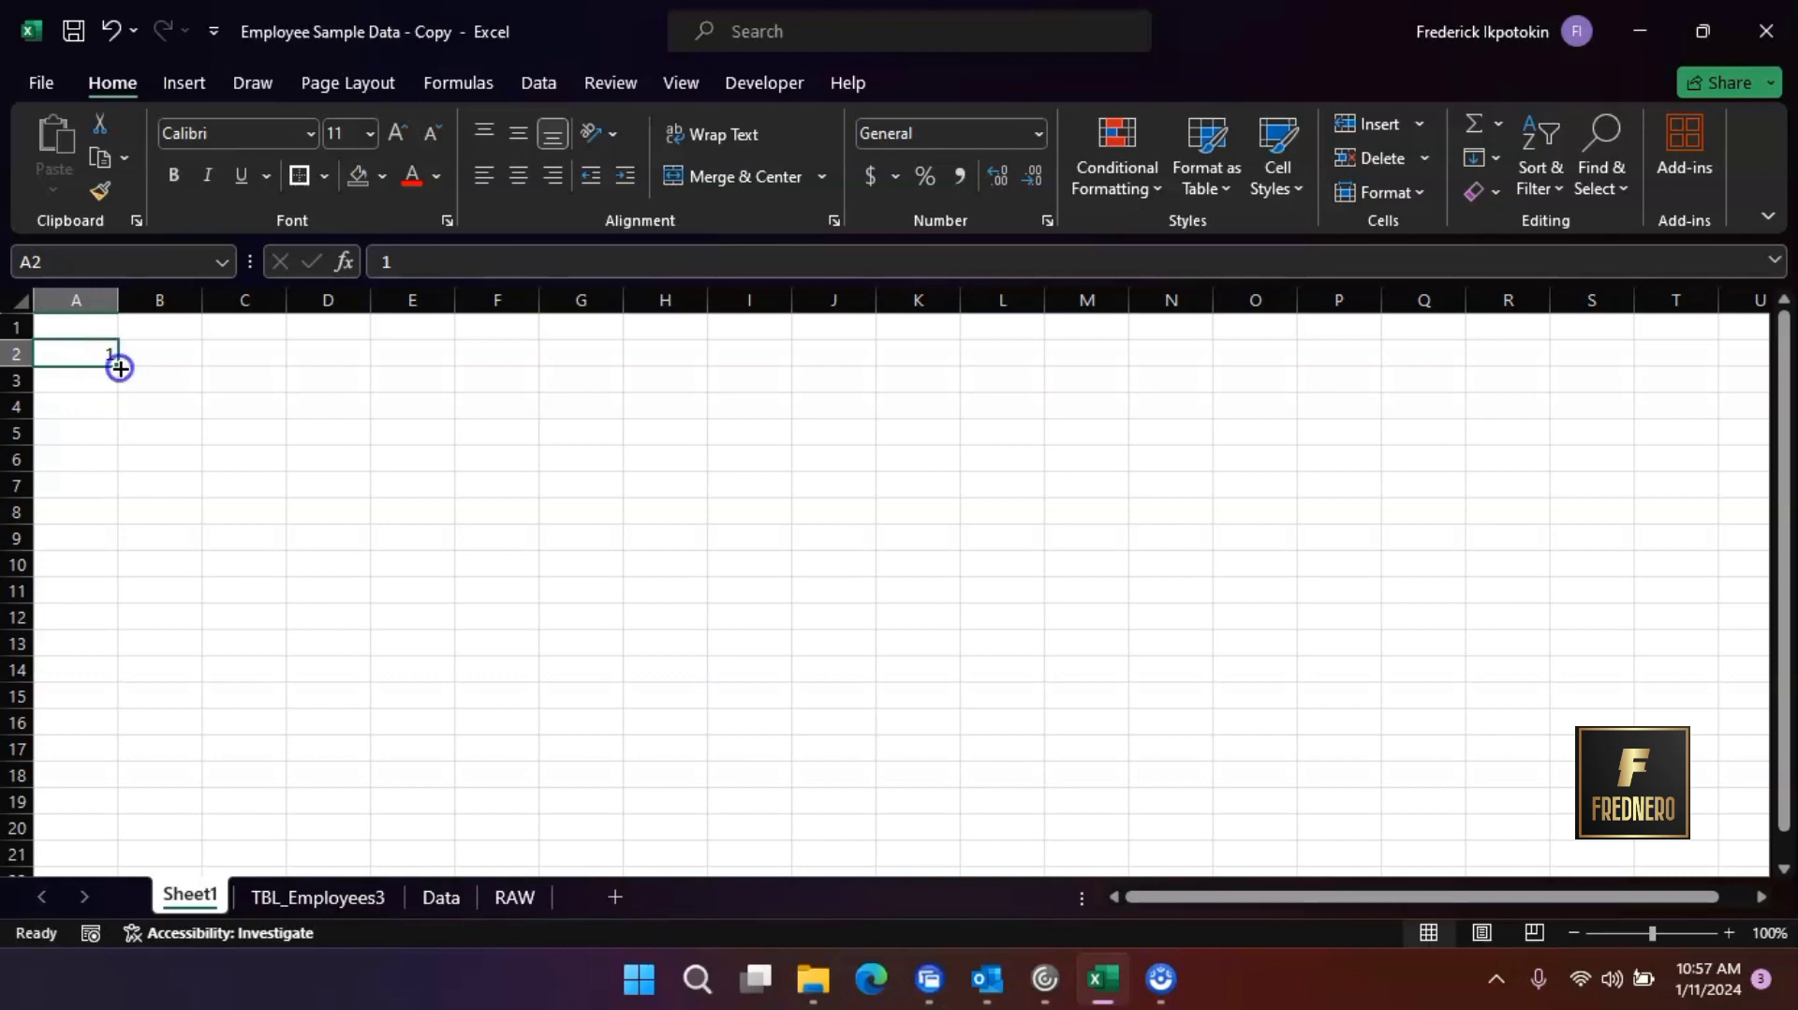
{"action": "left_click_drag", "start_coordinate": [120, 368], "coordinate": [127, 681]}
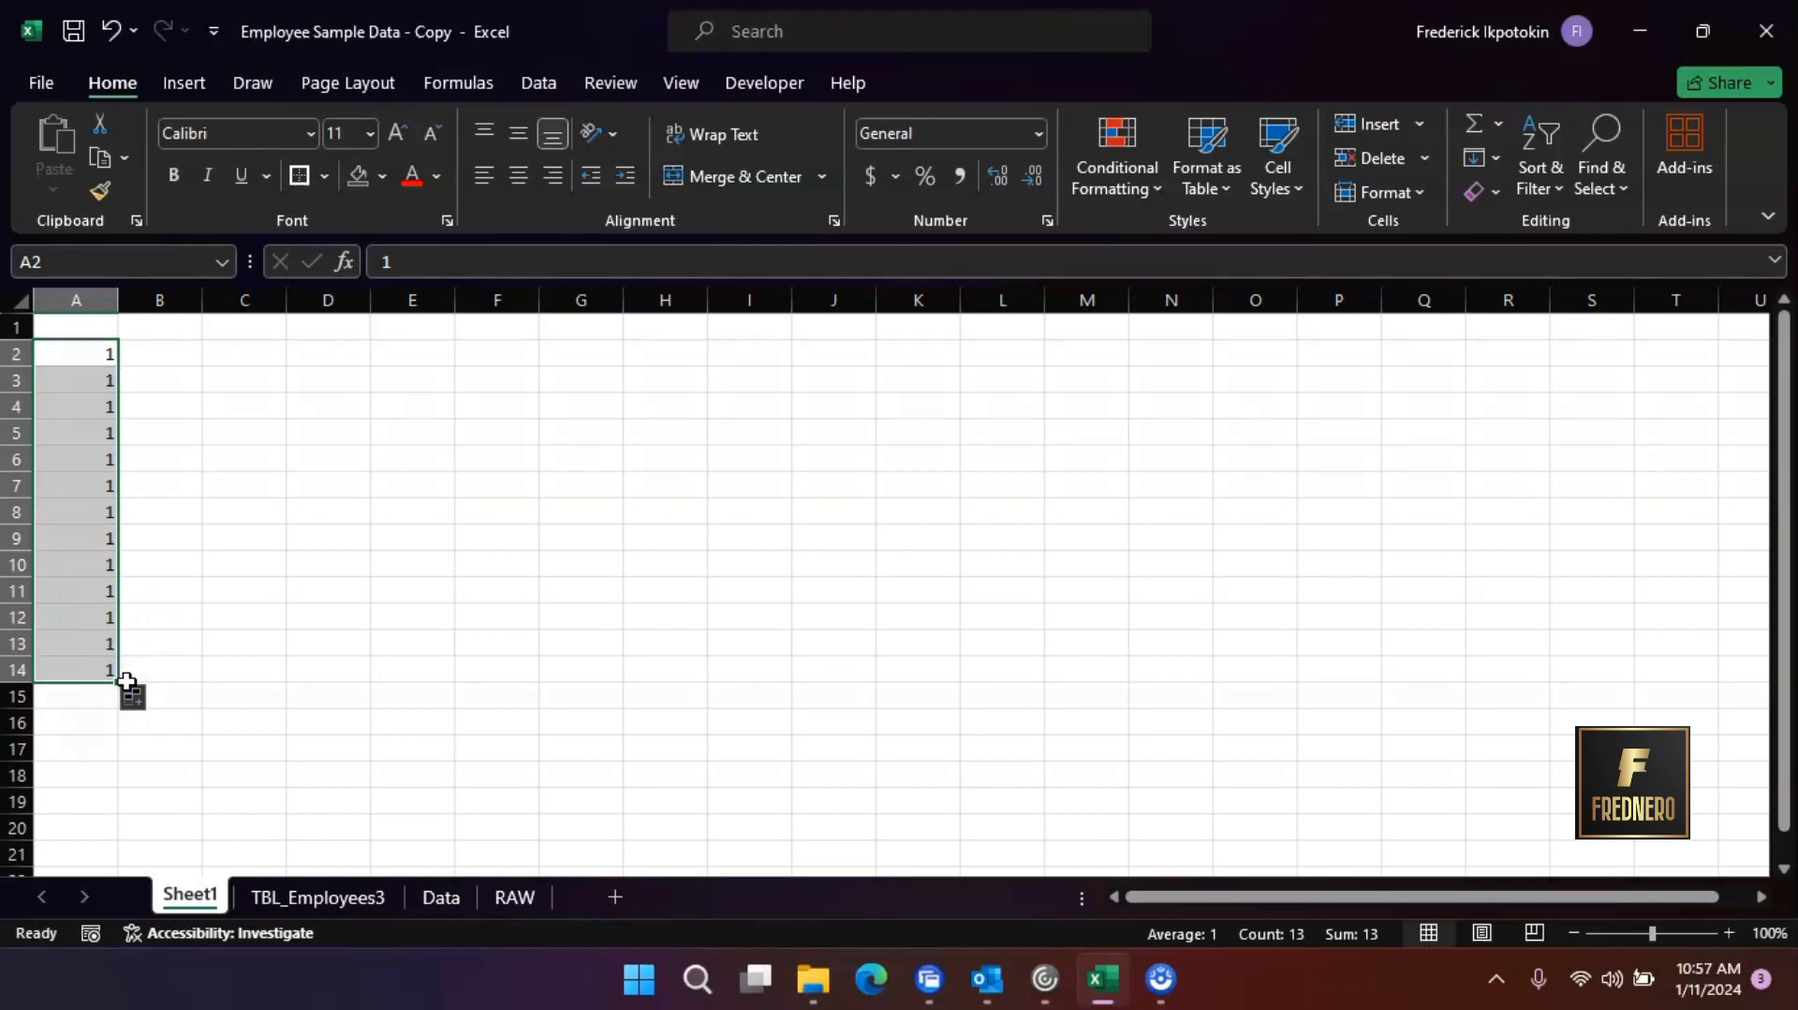
Enter HELLO in cell C2 and fill it down to C14
{"action": "left_click", "coordinate": [266, 345]}
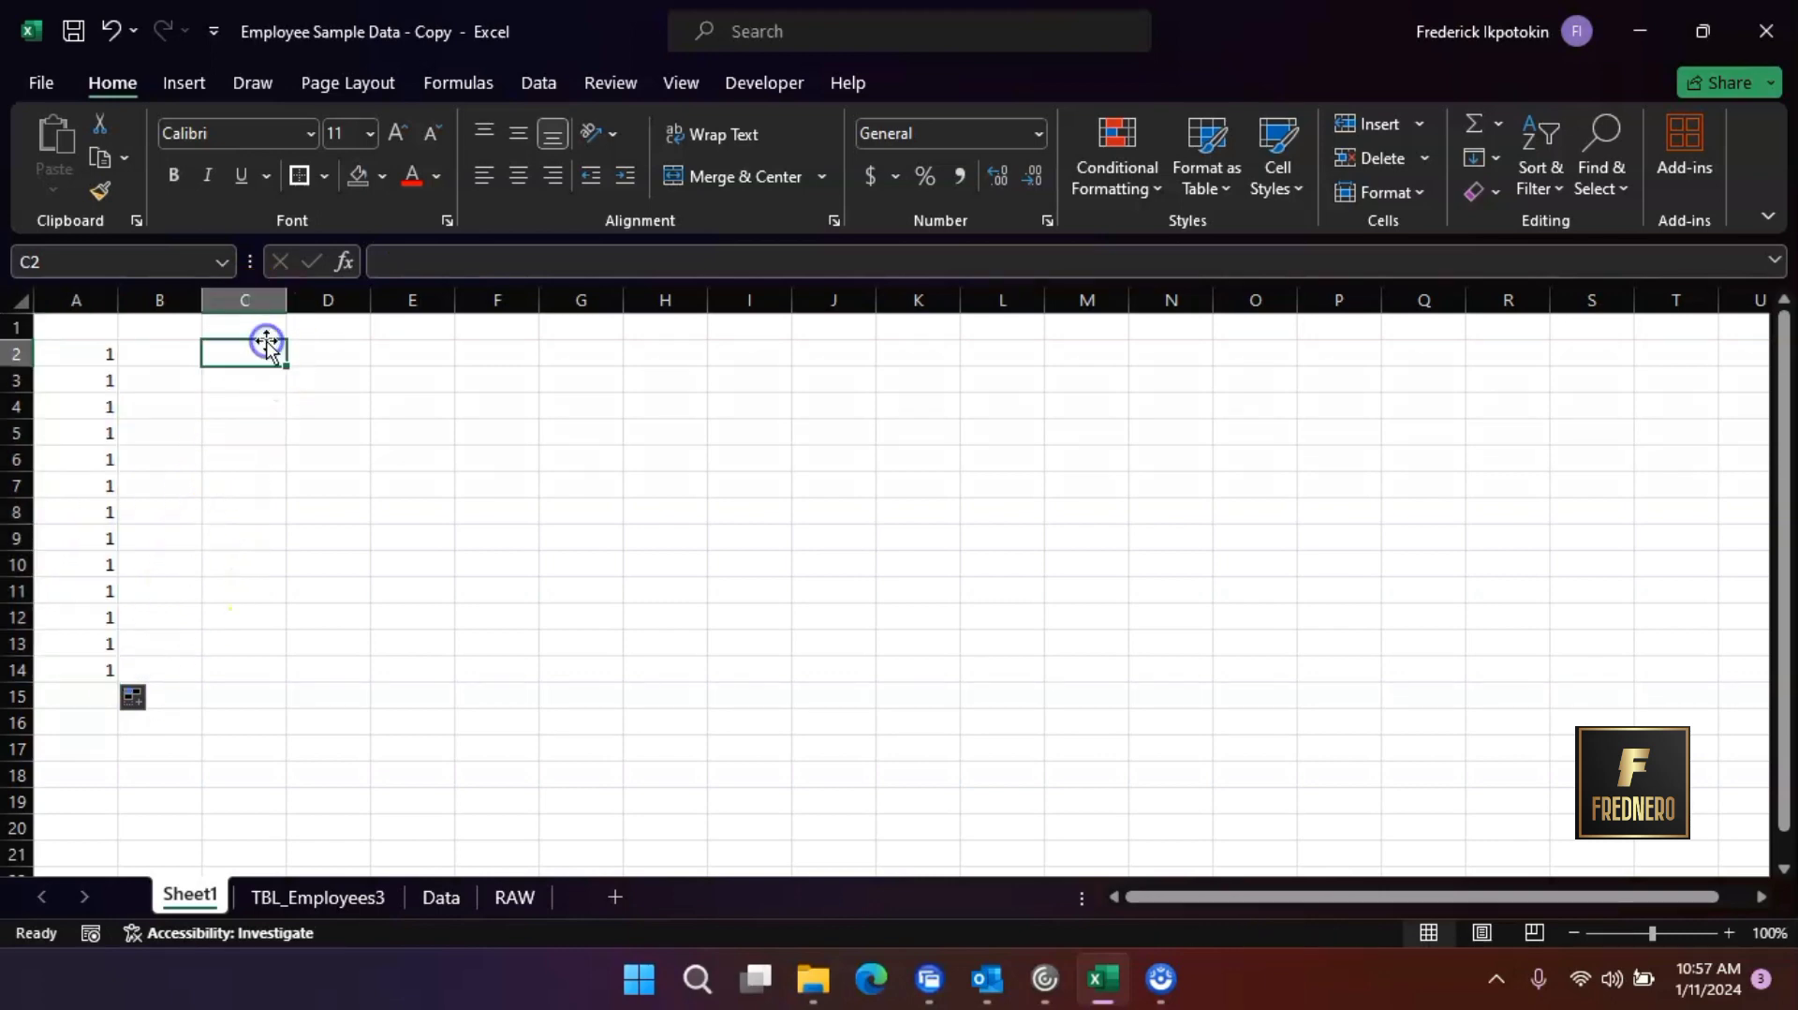
{"action": "type", "text": "H"}
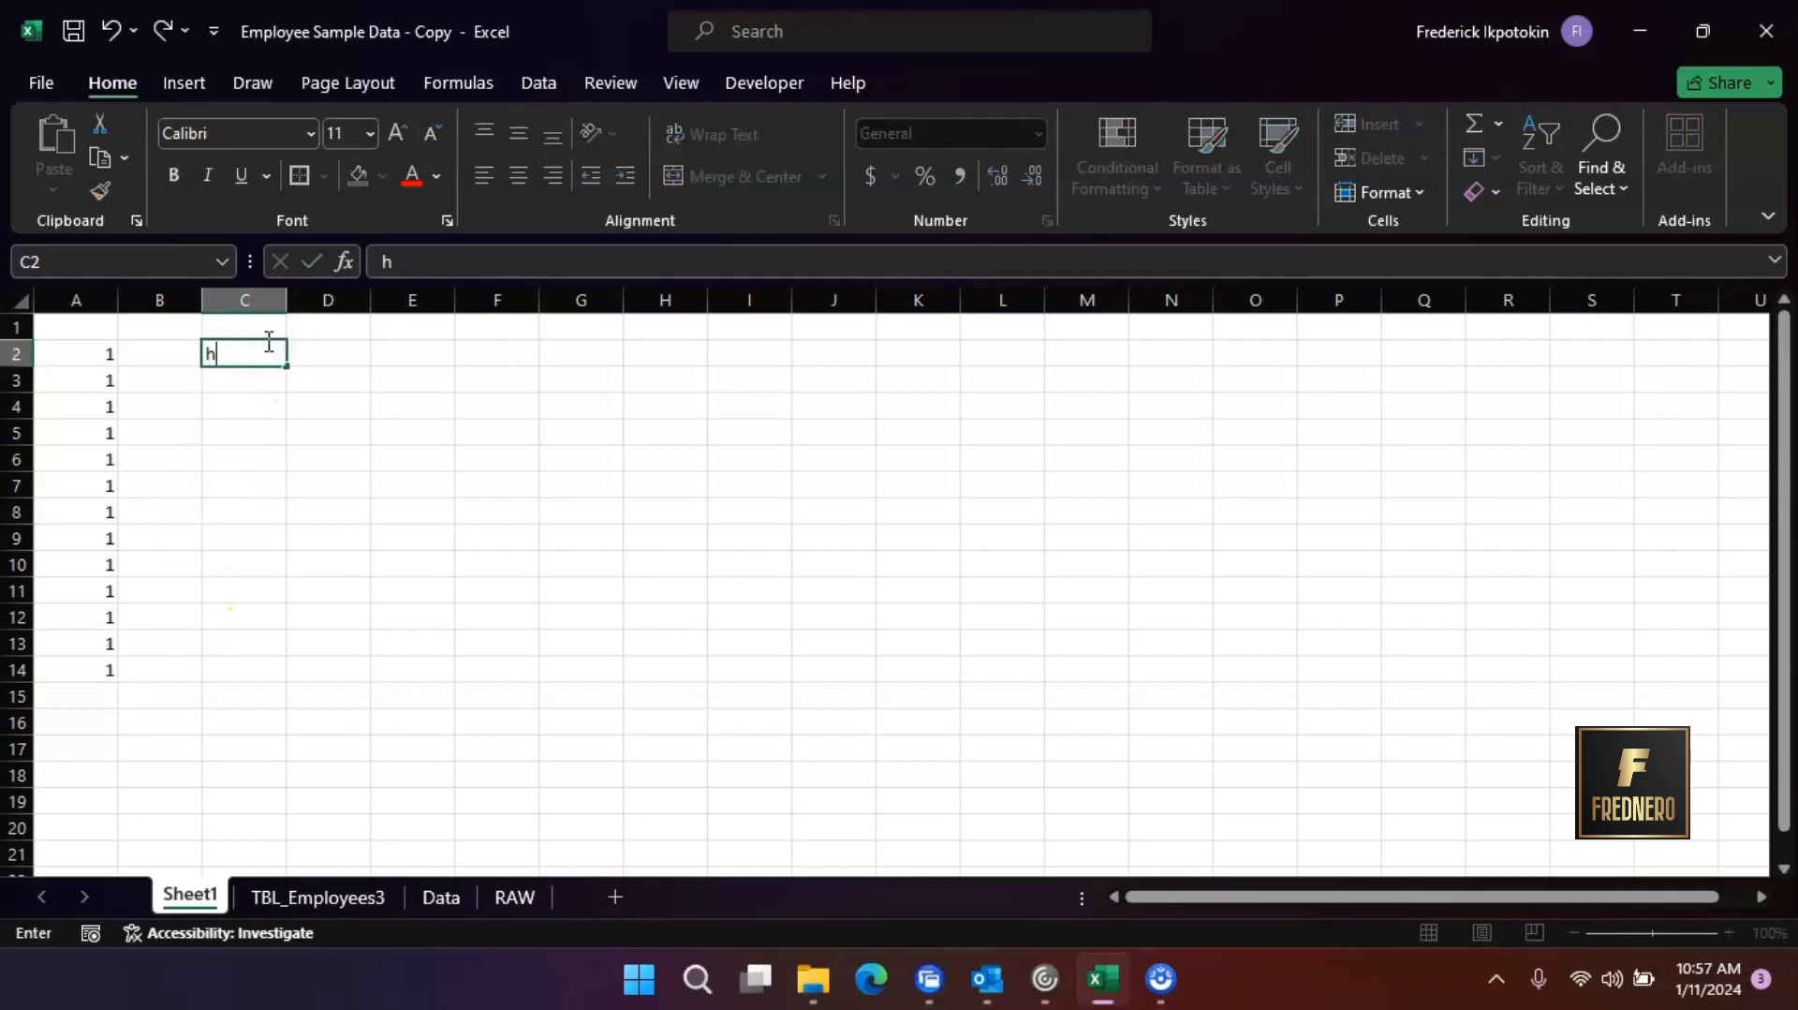
{"action": "type", "text": "ELLO"}
{"action": "left_click", "coordinate": [257, 432]}
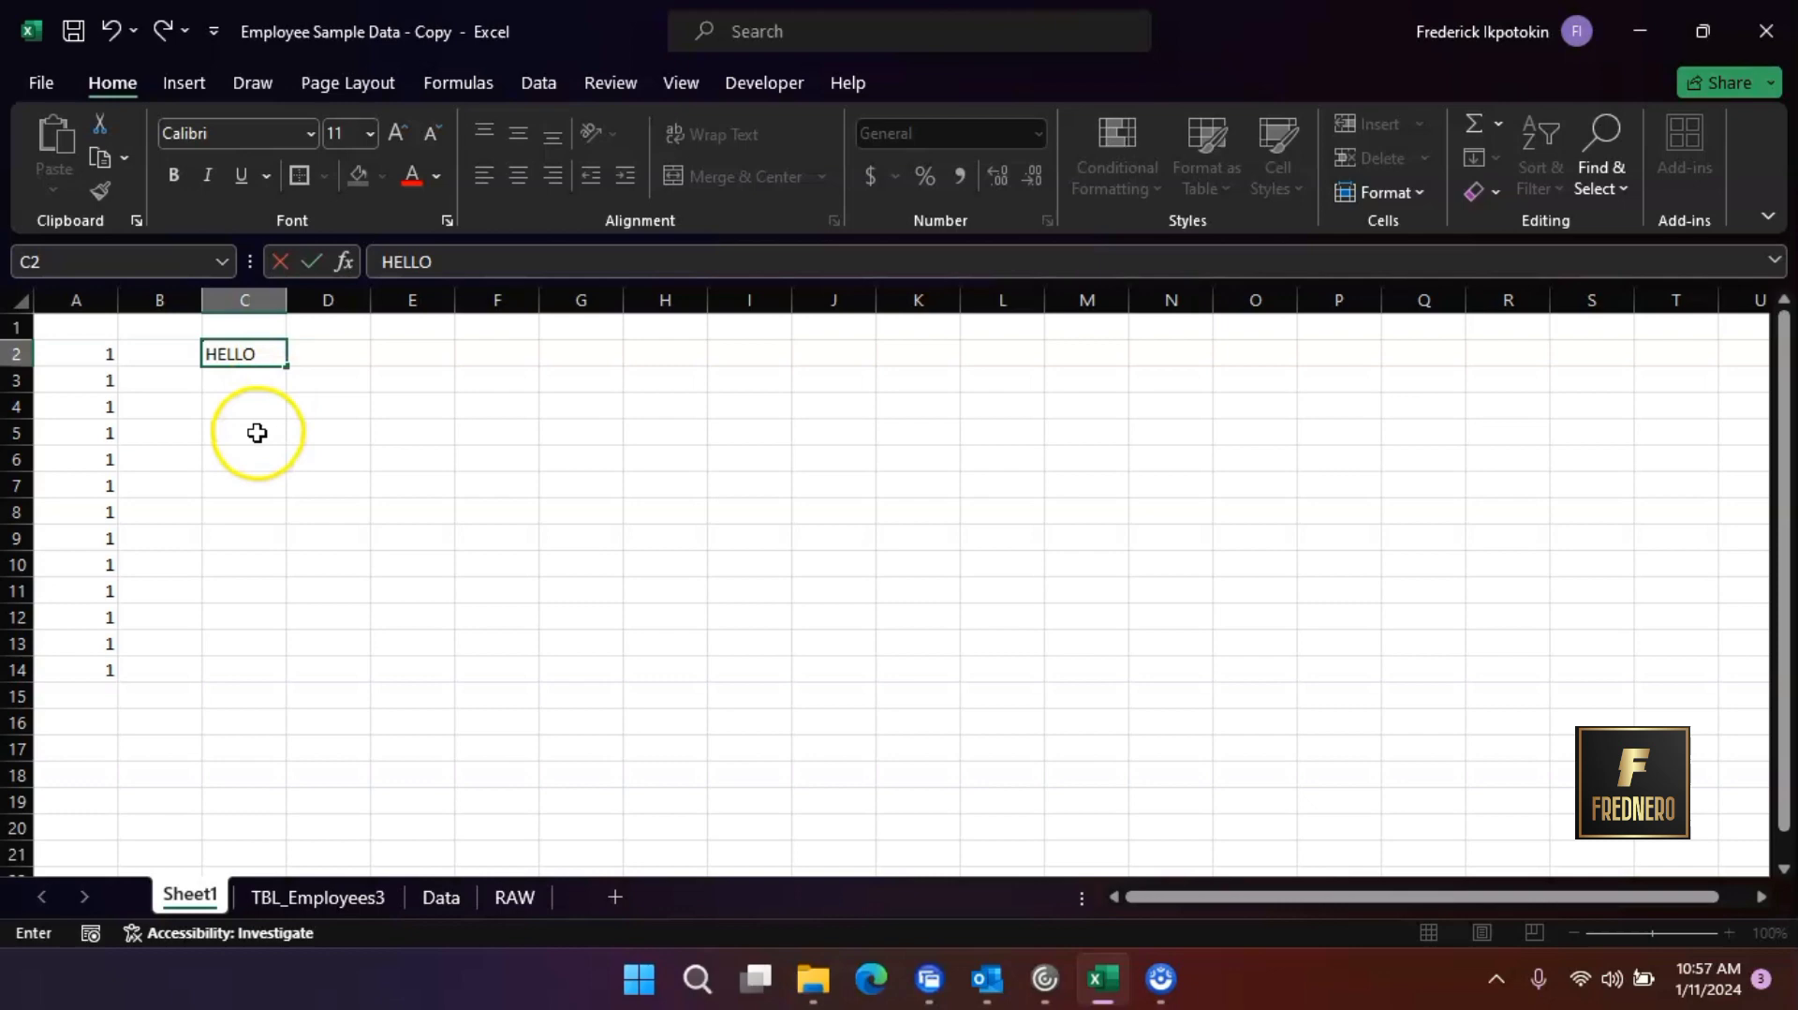
{"action": "left_click", "coordinate": [275, 350]}
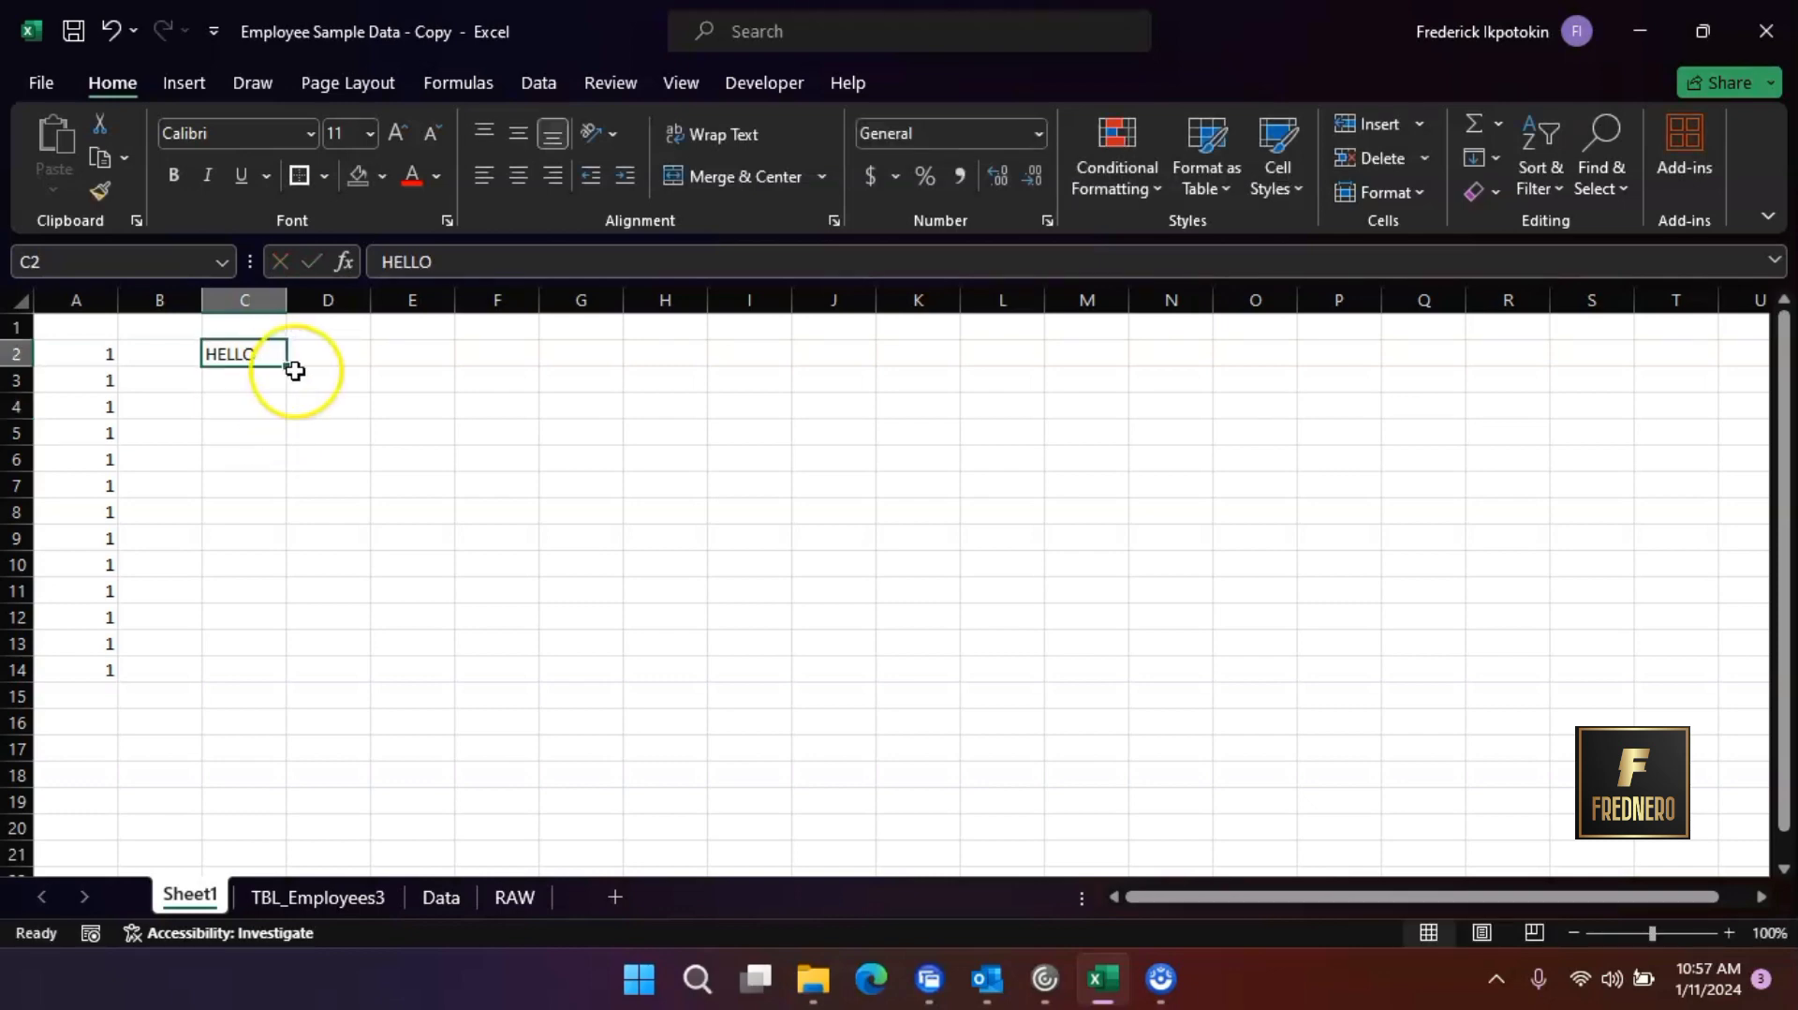
{"action": "left_click_drag", "start_coordinate": [285, 370], "coordinate": [288, 680]}
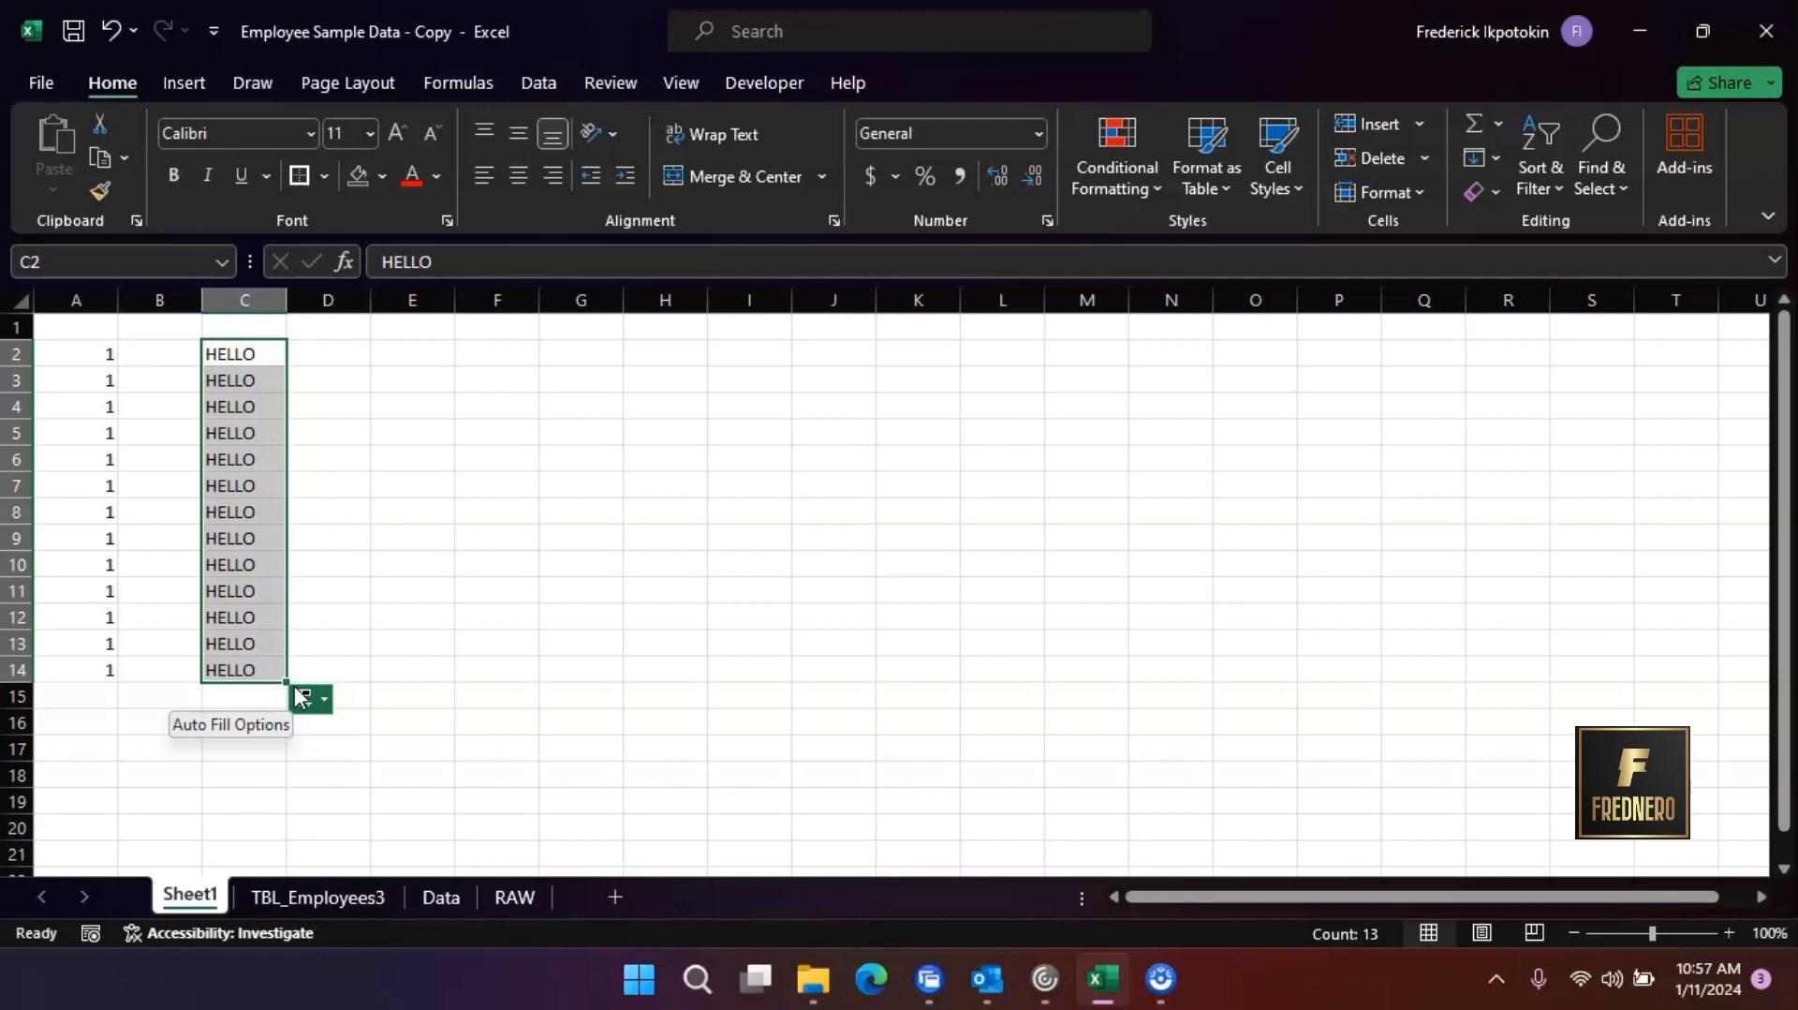
Enter 1 in E2 and 2 in E3, and extend the series from both cells down to E14
{"action": "left_click", "coordinate": [412, 361]}
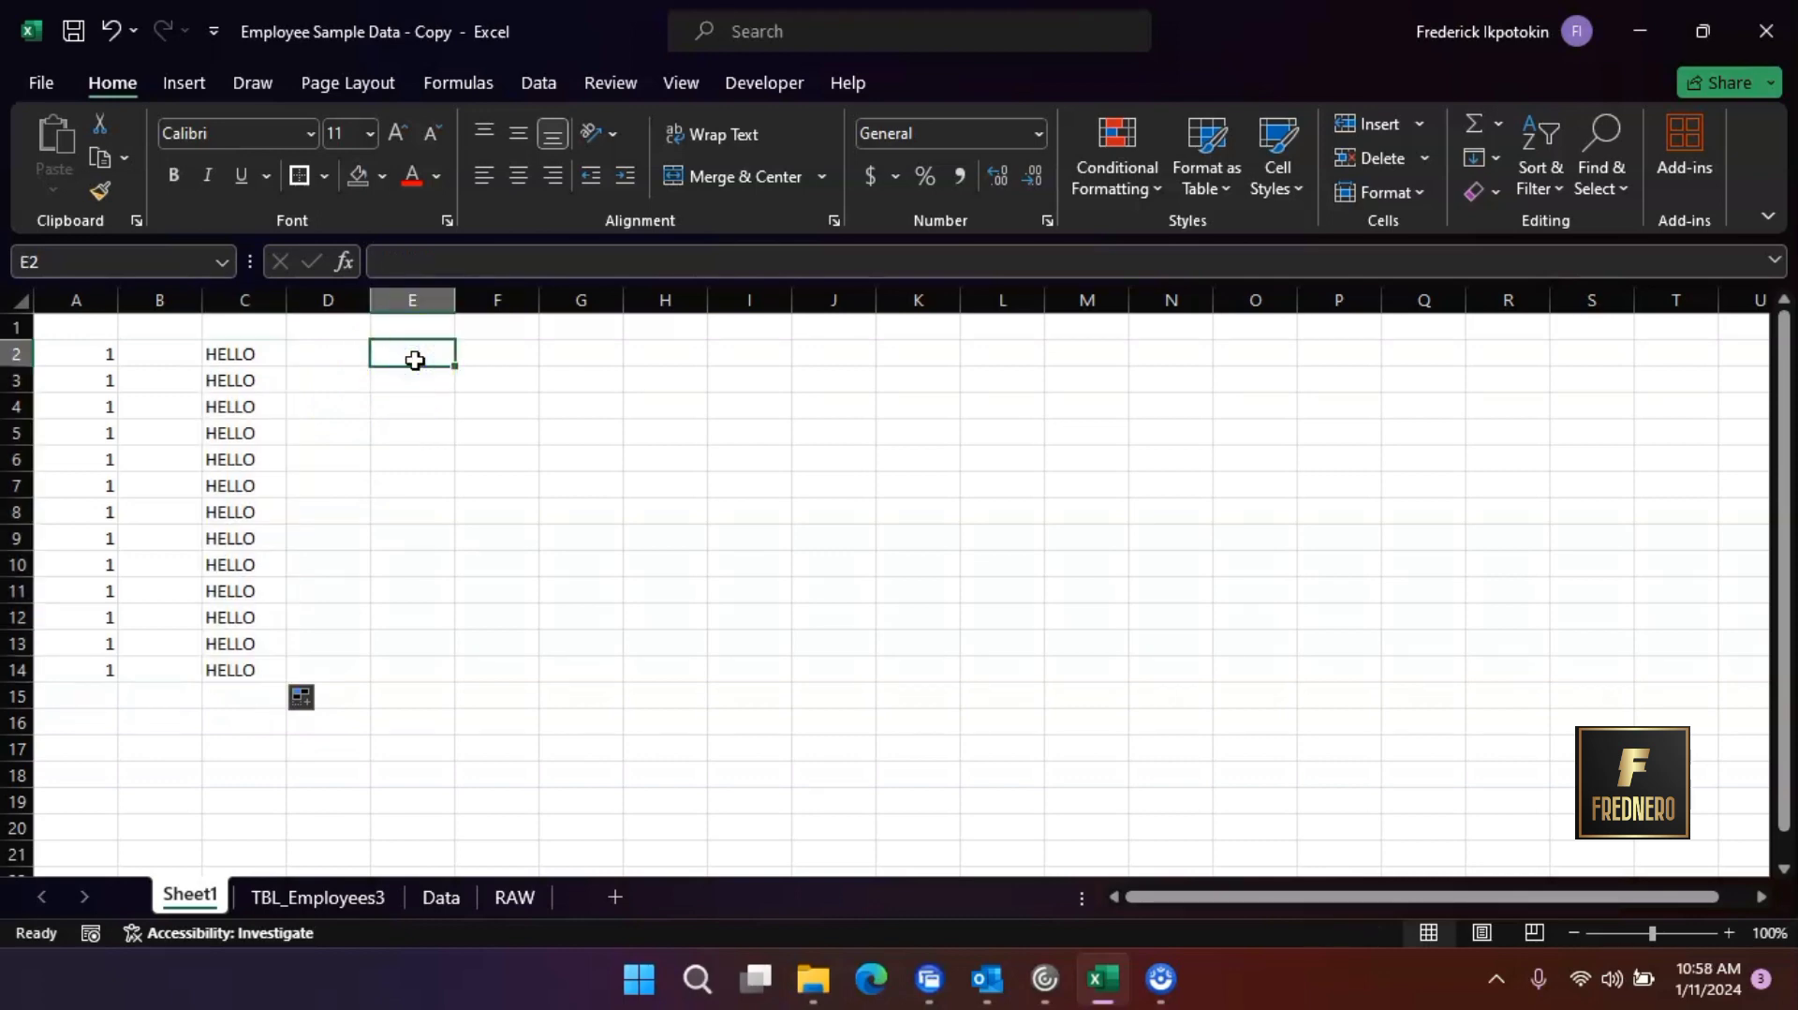
{"action": "type", "text": "1"}
{"action": "left_click", "coordinate": [422, 371]}
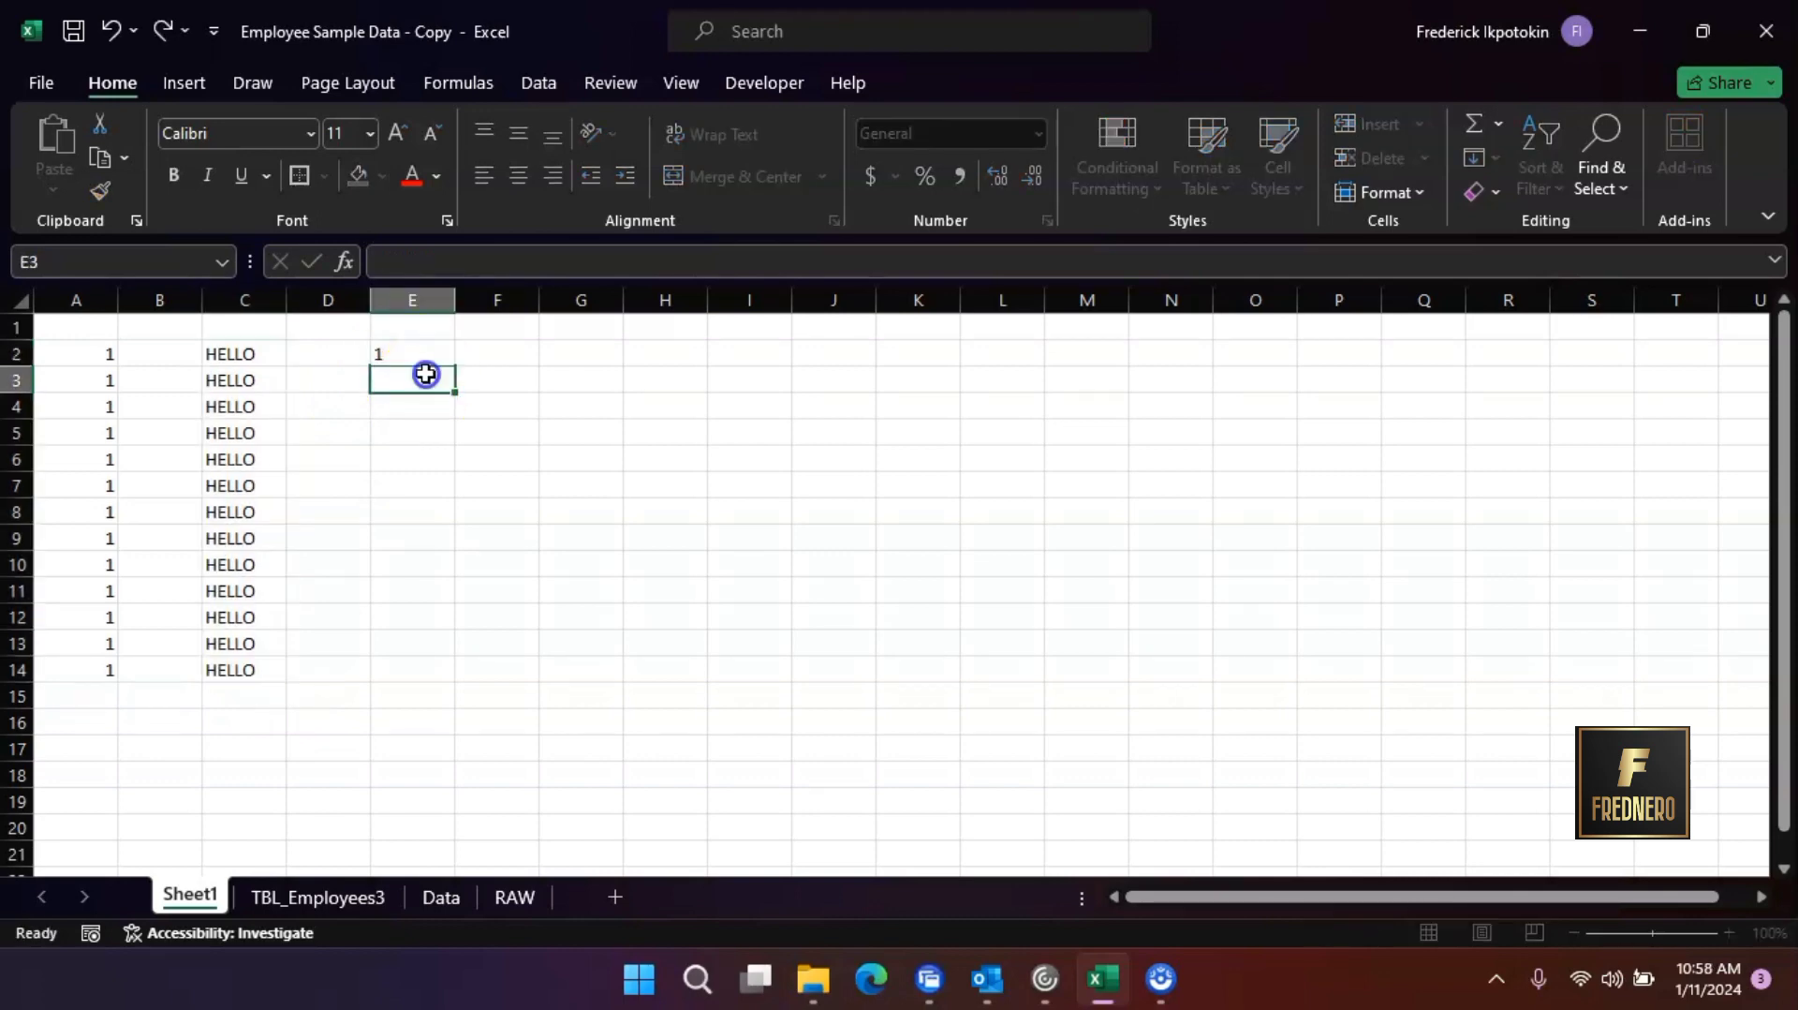
{"action": "type", "text": "2"}
{"action": "left_click", "coordinate": [433, 403]}
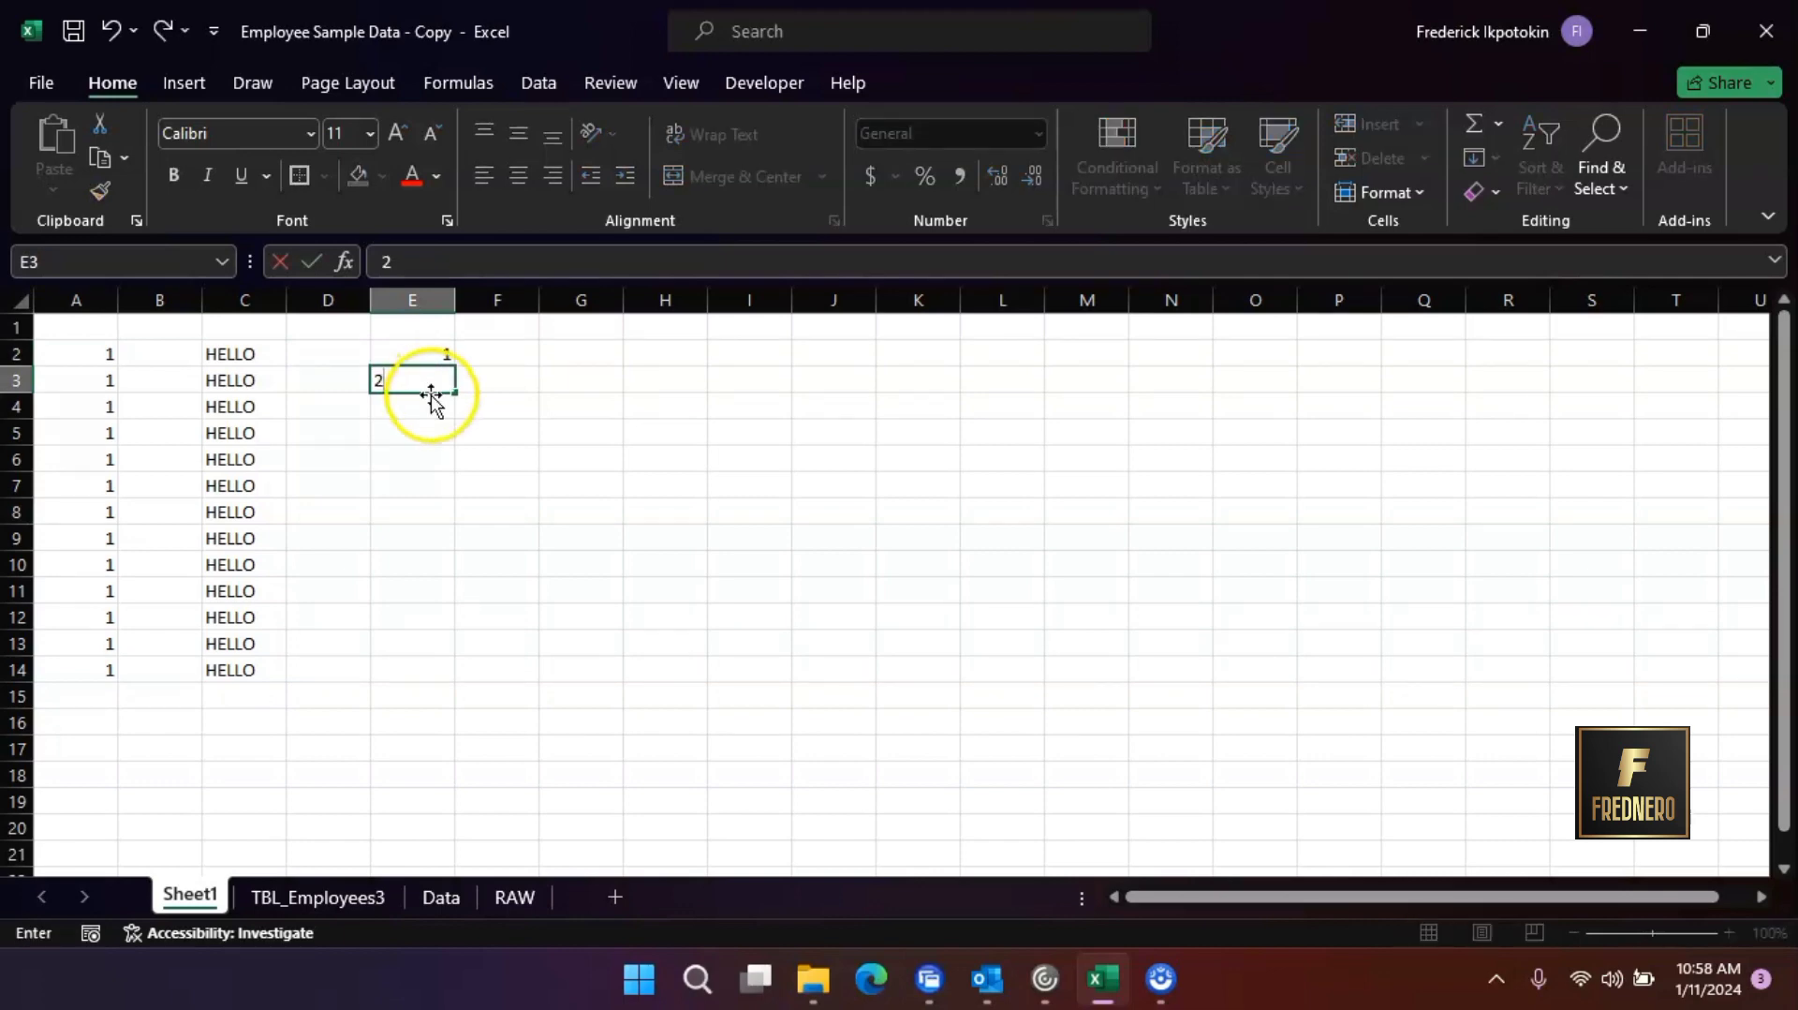
{"action": "left_click", "coordinate": [442, 345]}
{"action": "left_click_drag", "start_coordinate": [443, 346], "coordinate": [473, 693]}
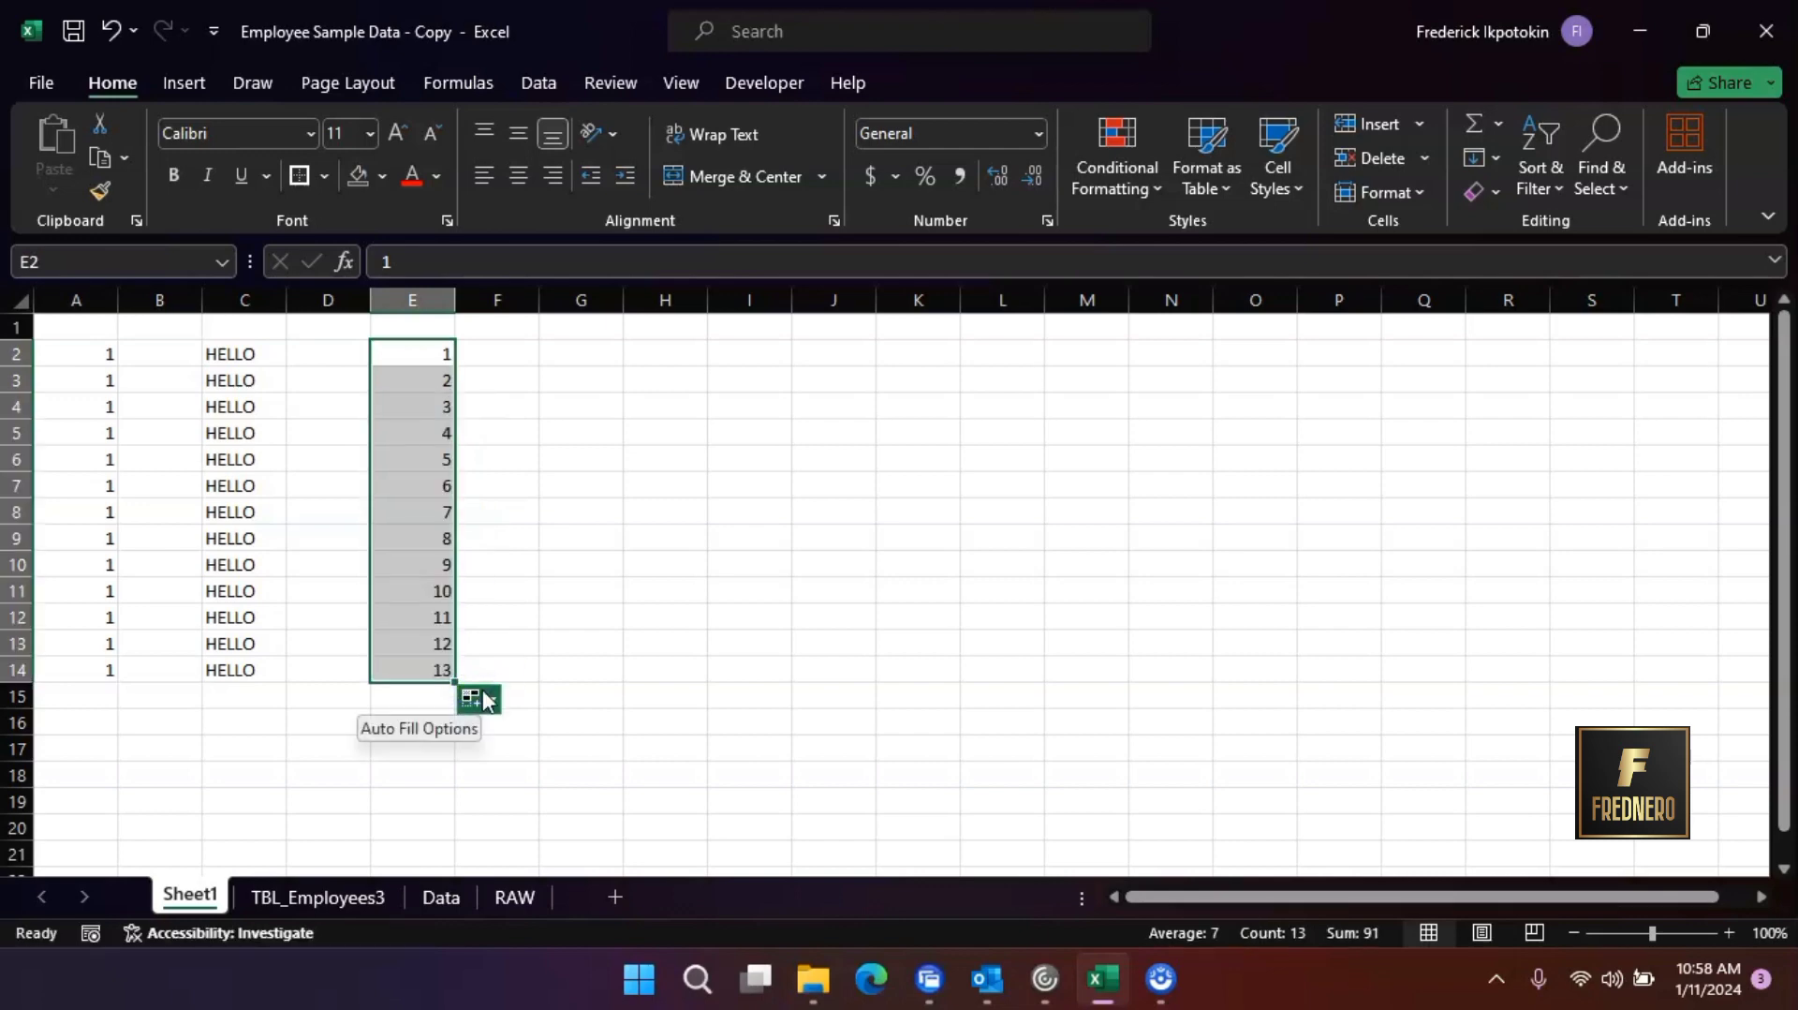
Enter 2 in G2 and 4 in G3, and extend the series from both cells down to G14
{"action": "left_click", "coordinate": [573, 359]}
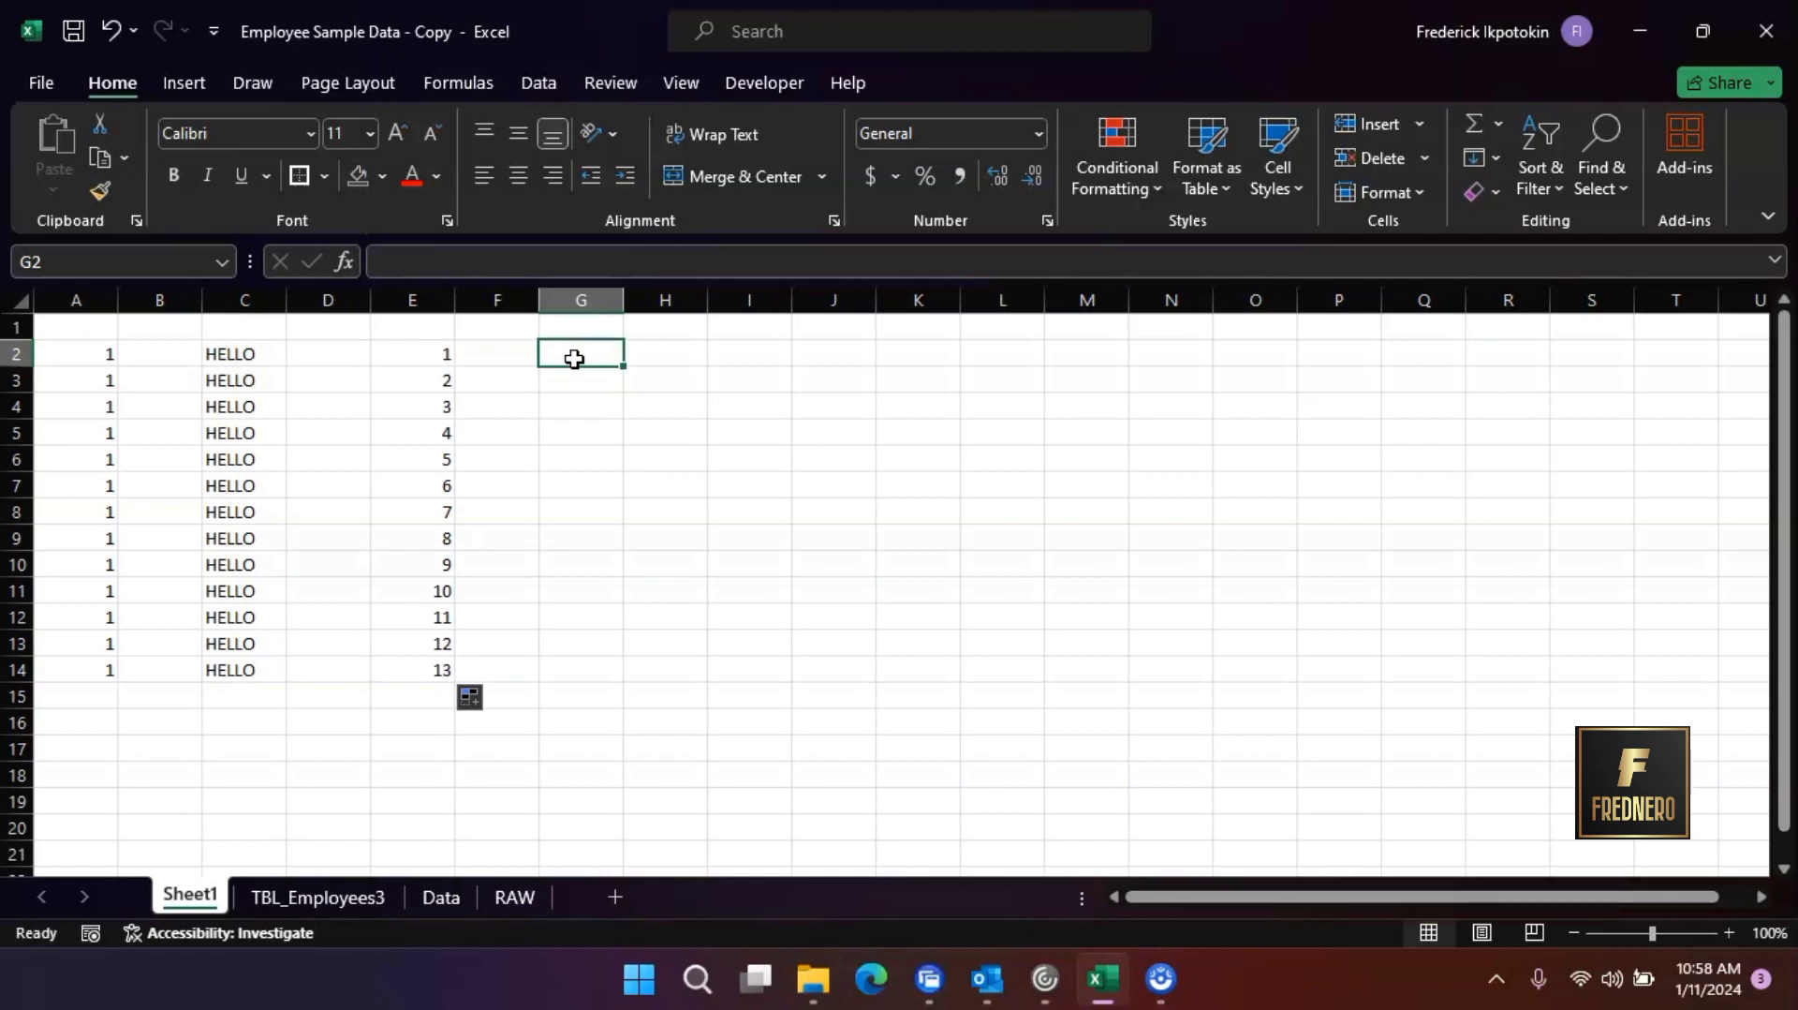
{"action": "type", "text": "2"}
{"action": "left_click", "coordinate": [587, 387]}
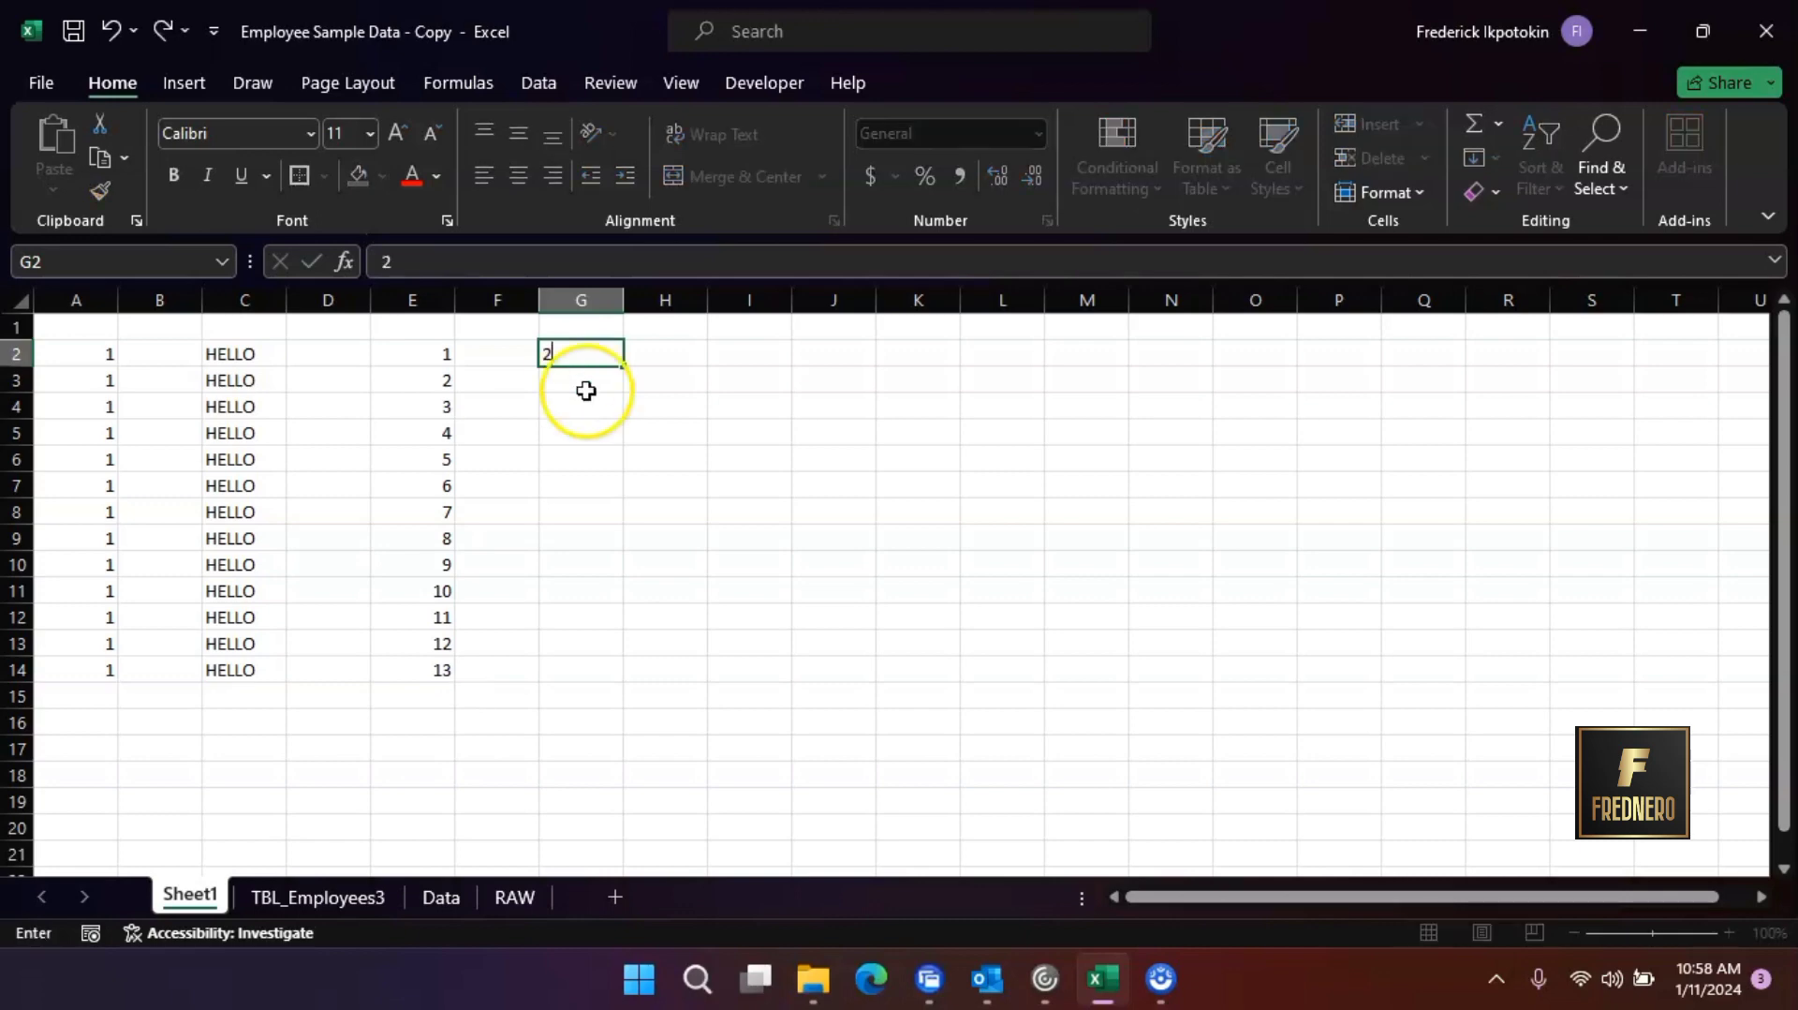
{"action": "type", "text": "4"}
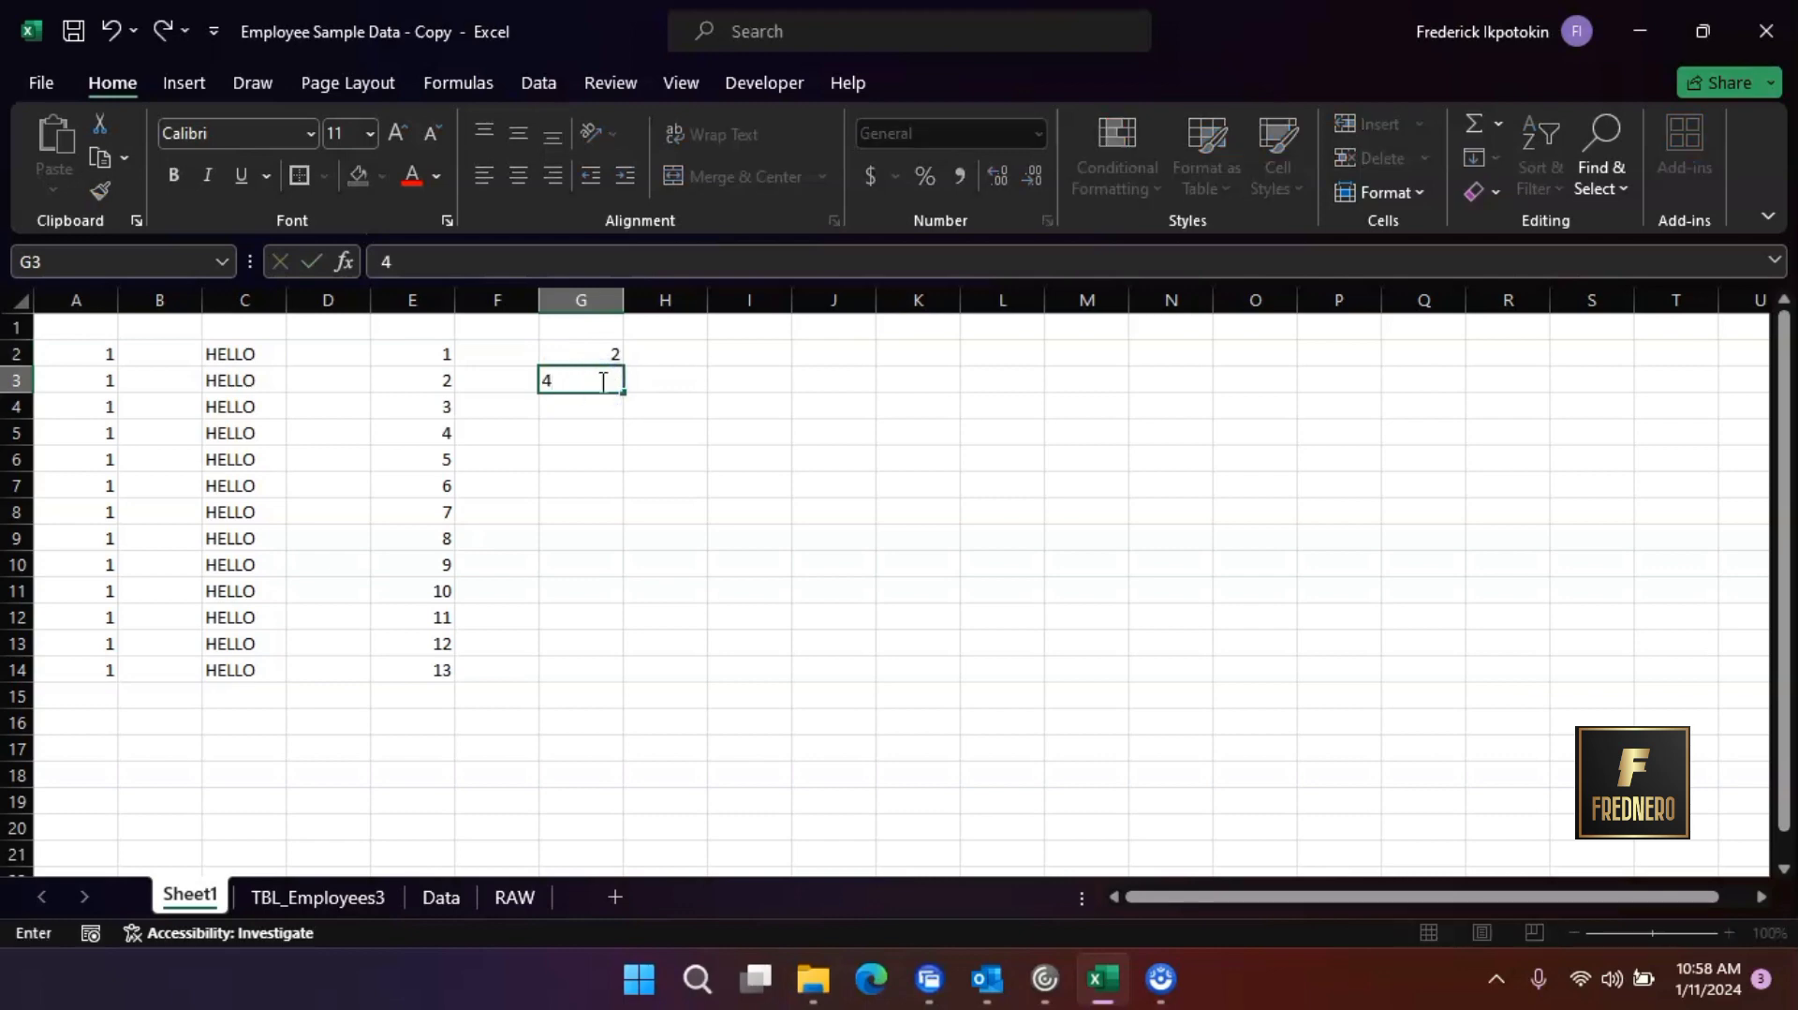
{"action": "left_click", "coordinate": [604, 353]}
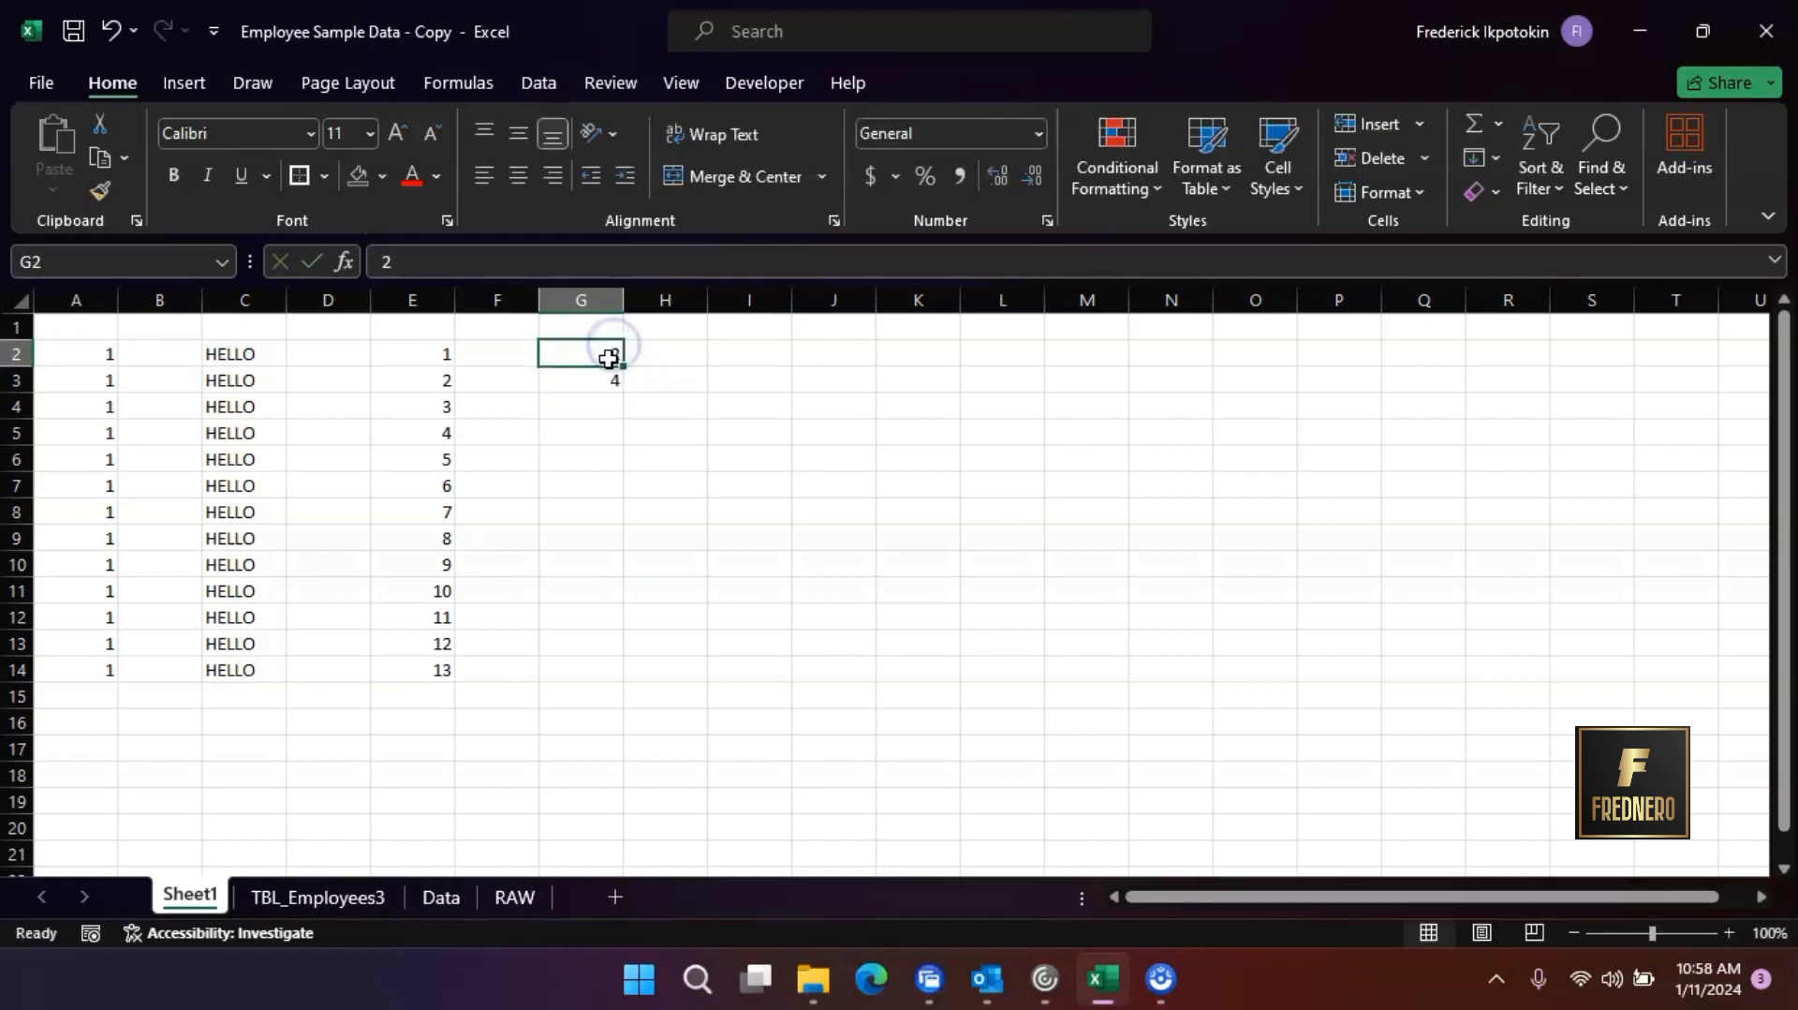
{"action": "left_click_drag", "start_coordinate": [596, 353], "coordinate": [636, 679]}
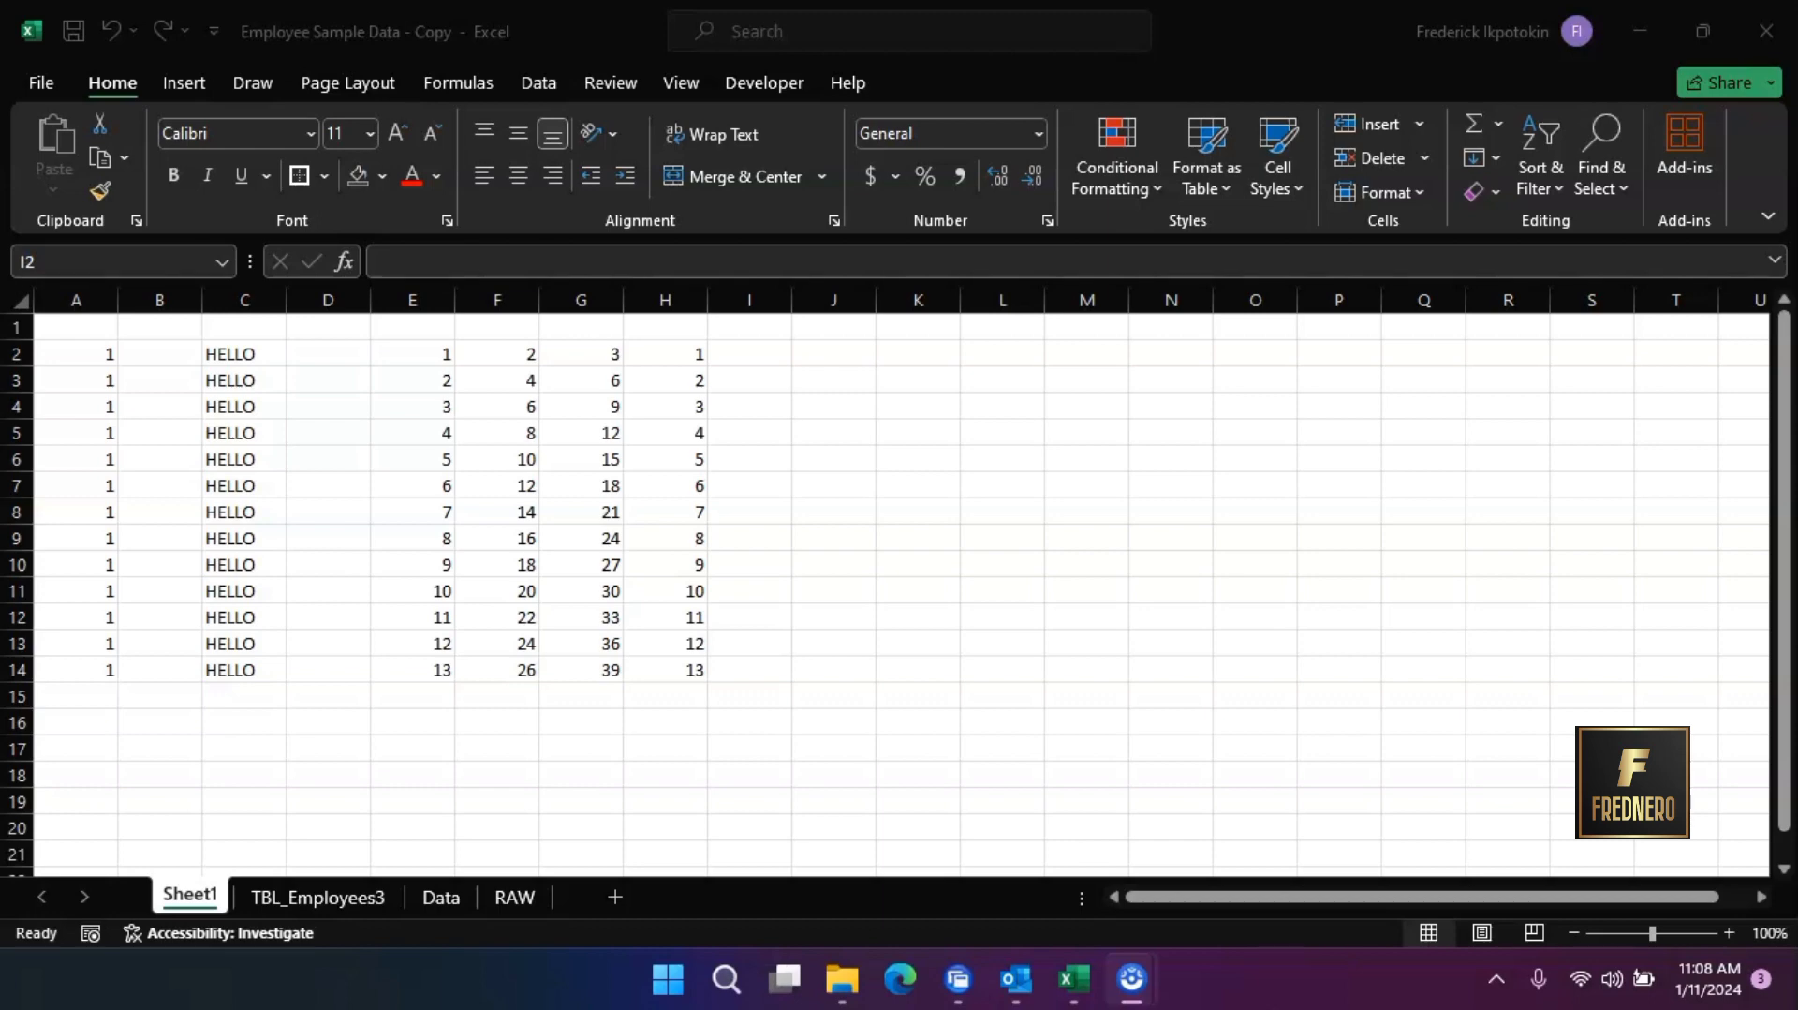
Enter HELLO in cell I2 and auto-fill it down to I14 to match the adjacent column's length
{"action": "left_click", "coordinate": [767, 352]}
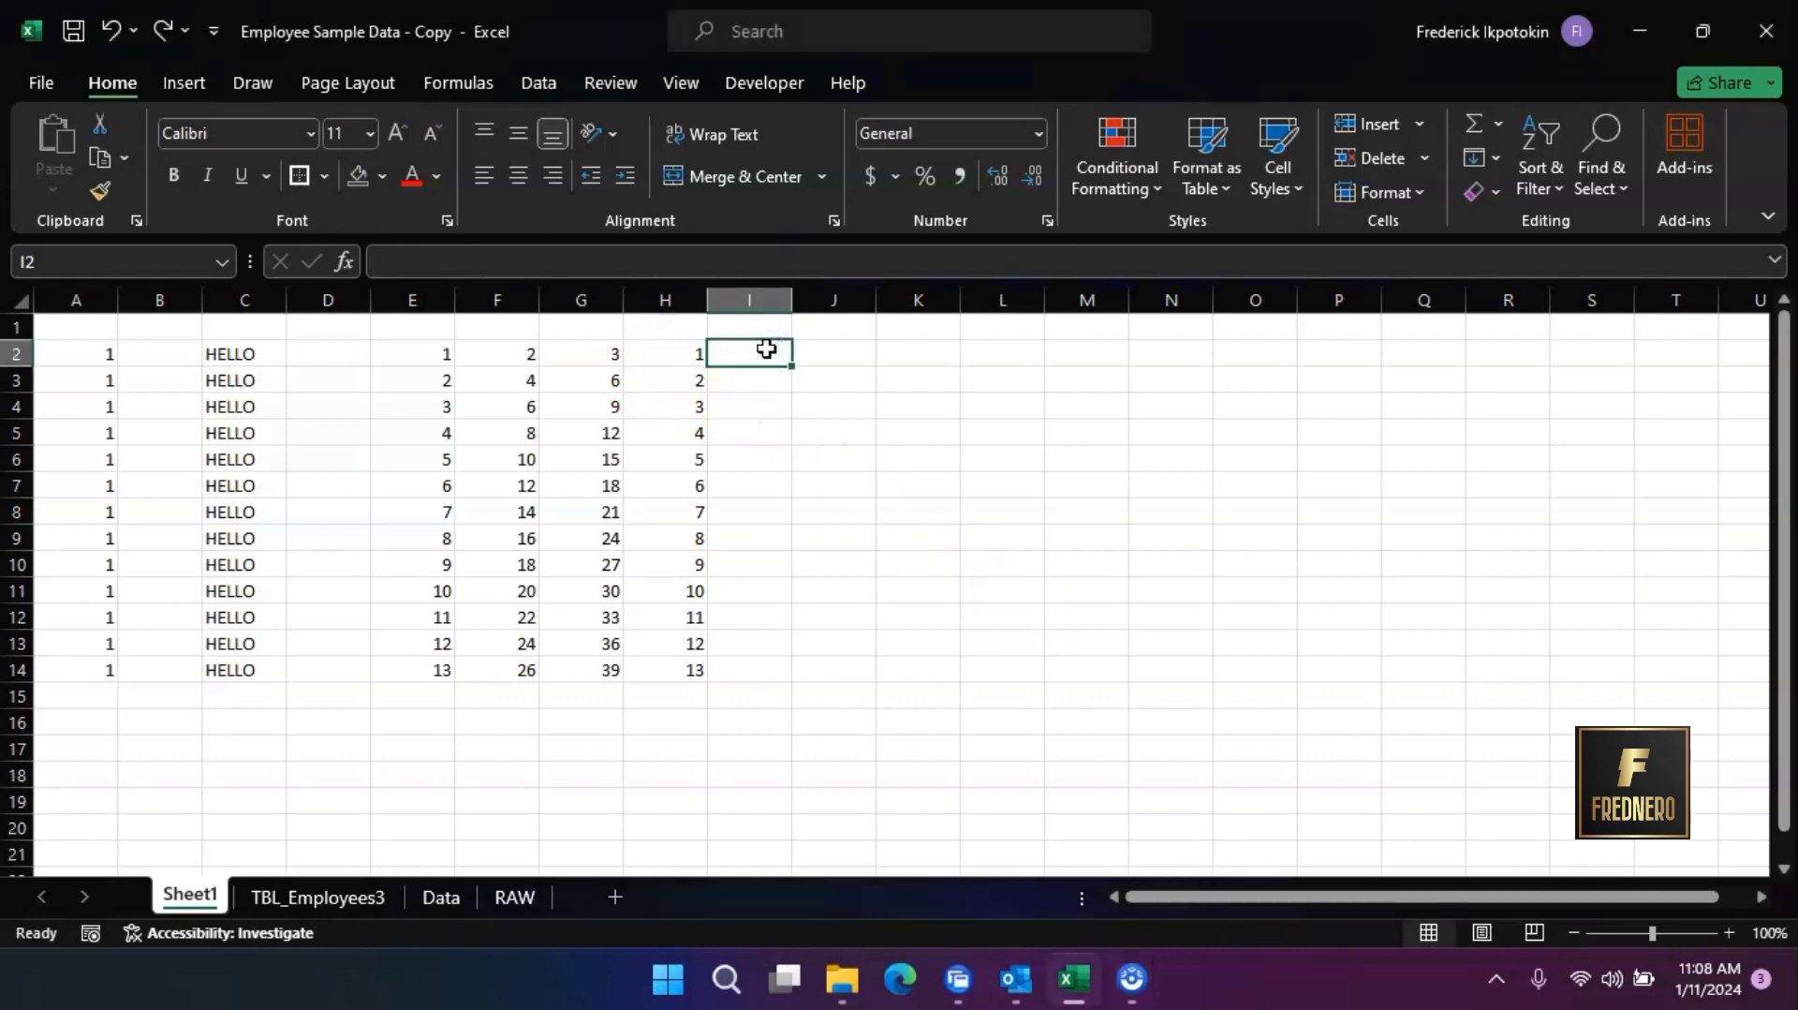
{"action": "type", "text": "HELLO"}
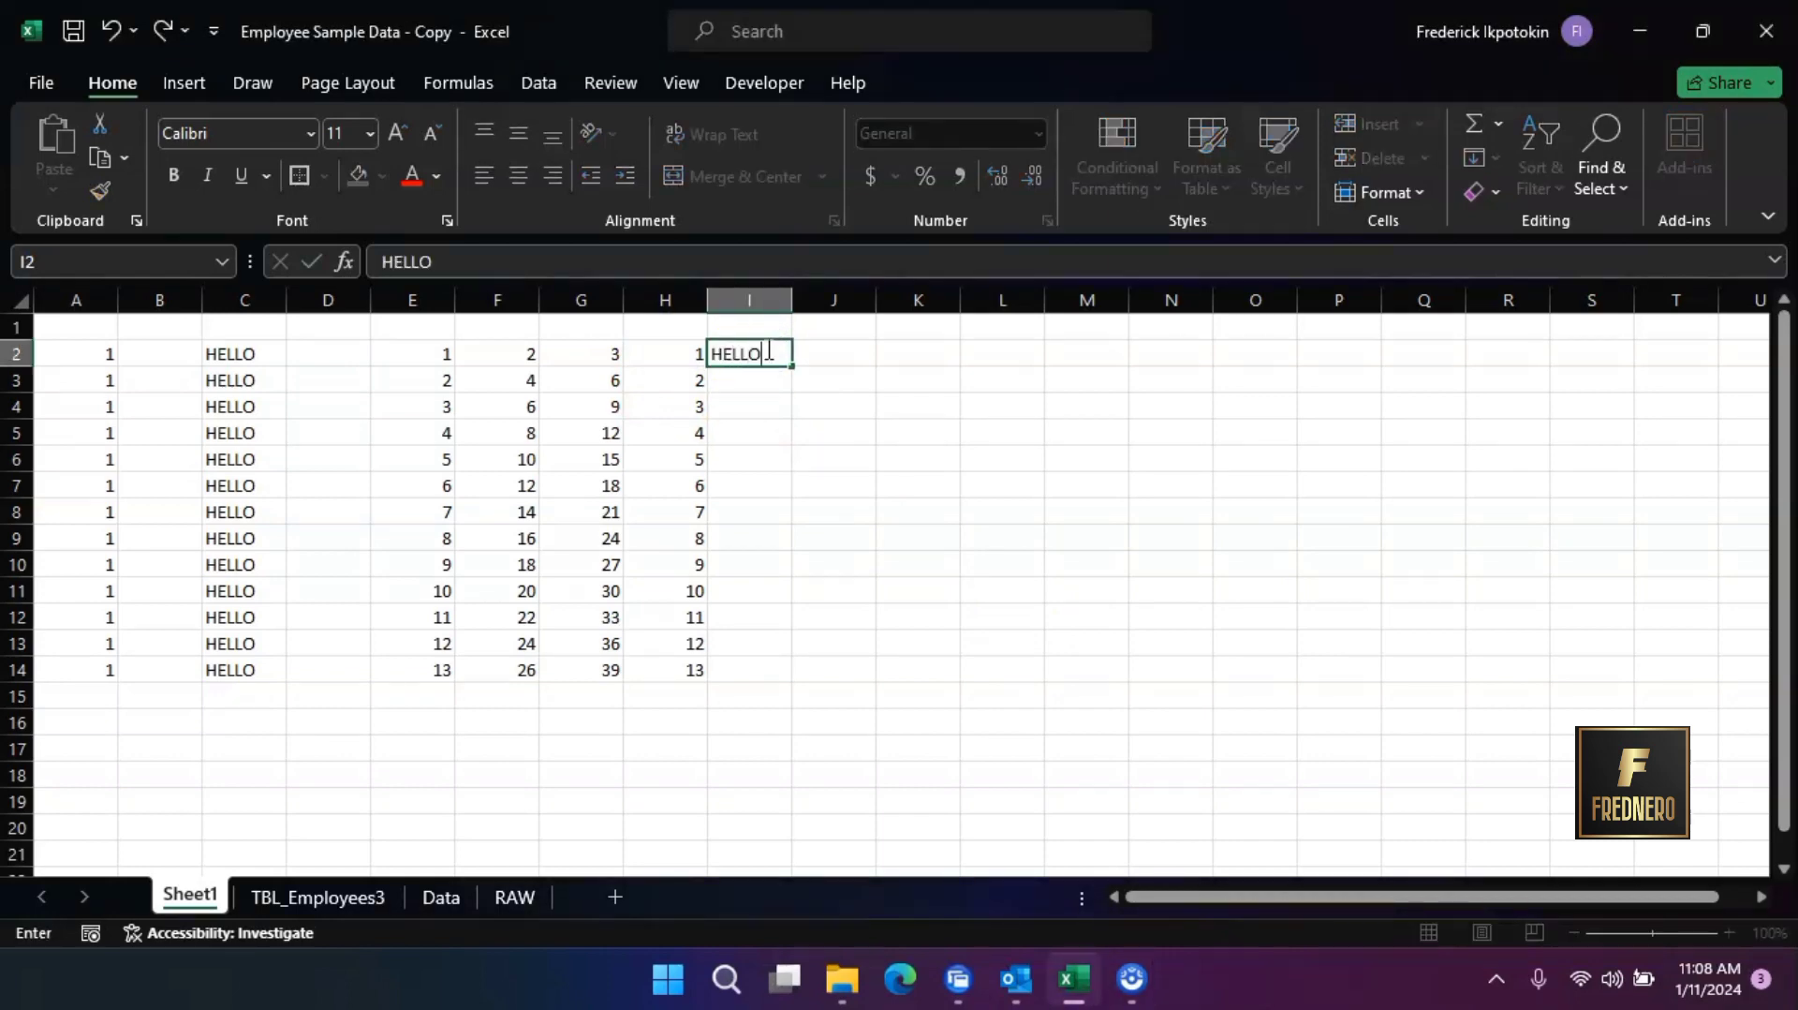
{"action": "left_click", "coordinate": [768, 354]}
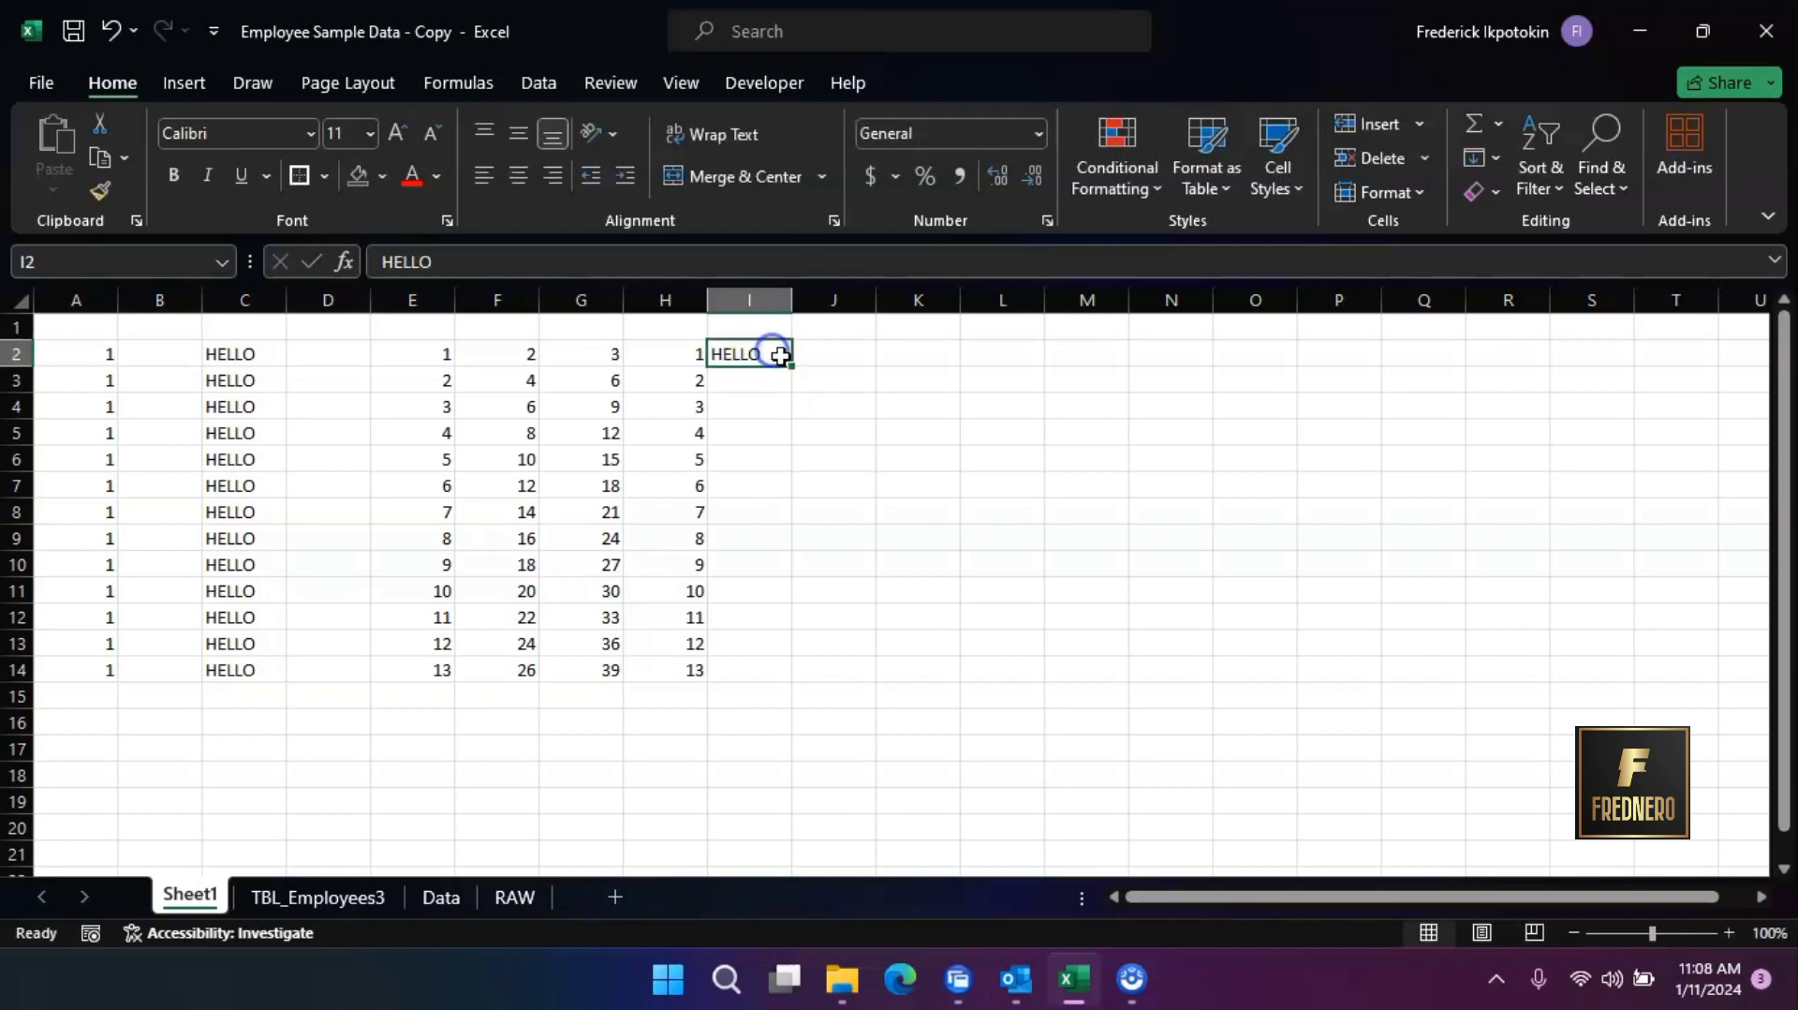
{"action": "double_click", "coordinate": [792, 367]}
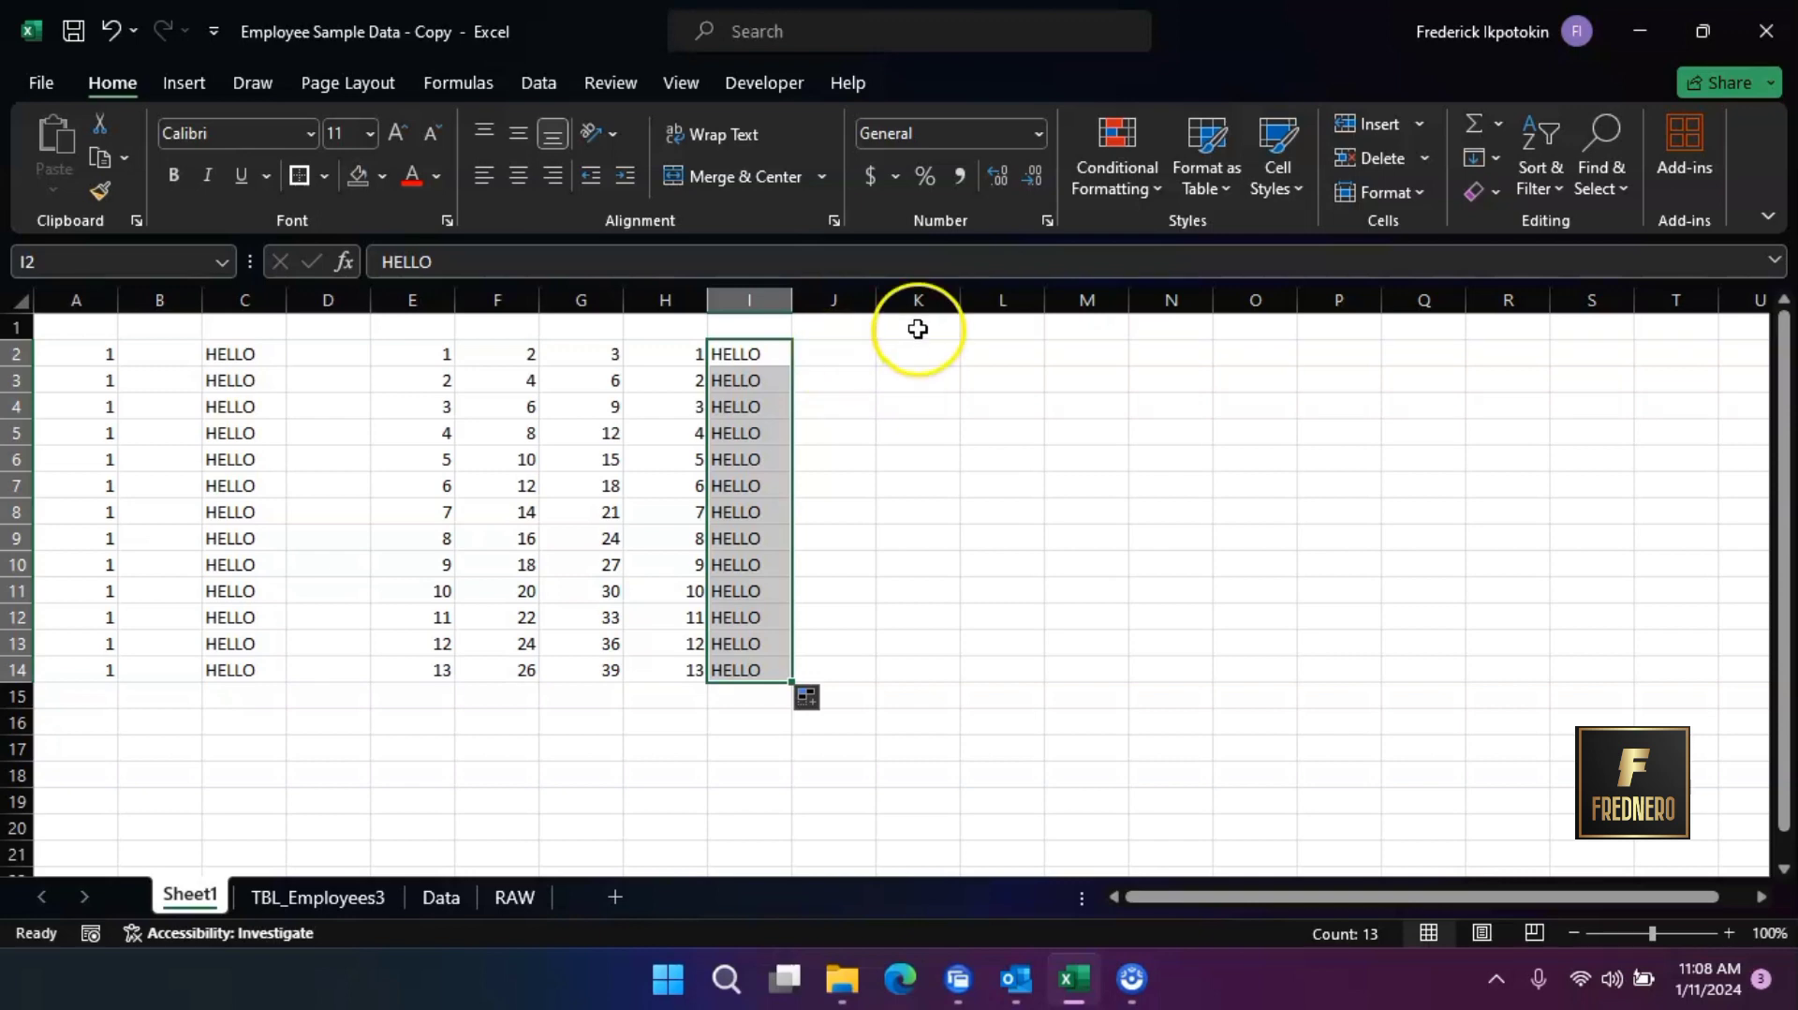
Enter WORLD in cell K2, leaving column J empty between it and the existing data
{"action": "left_click", "coordinate": [852, 298]}
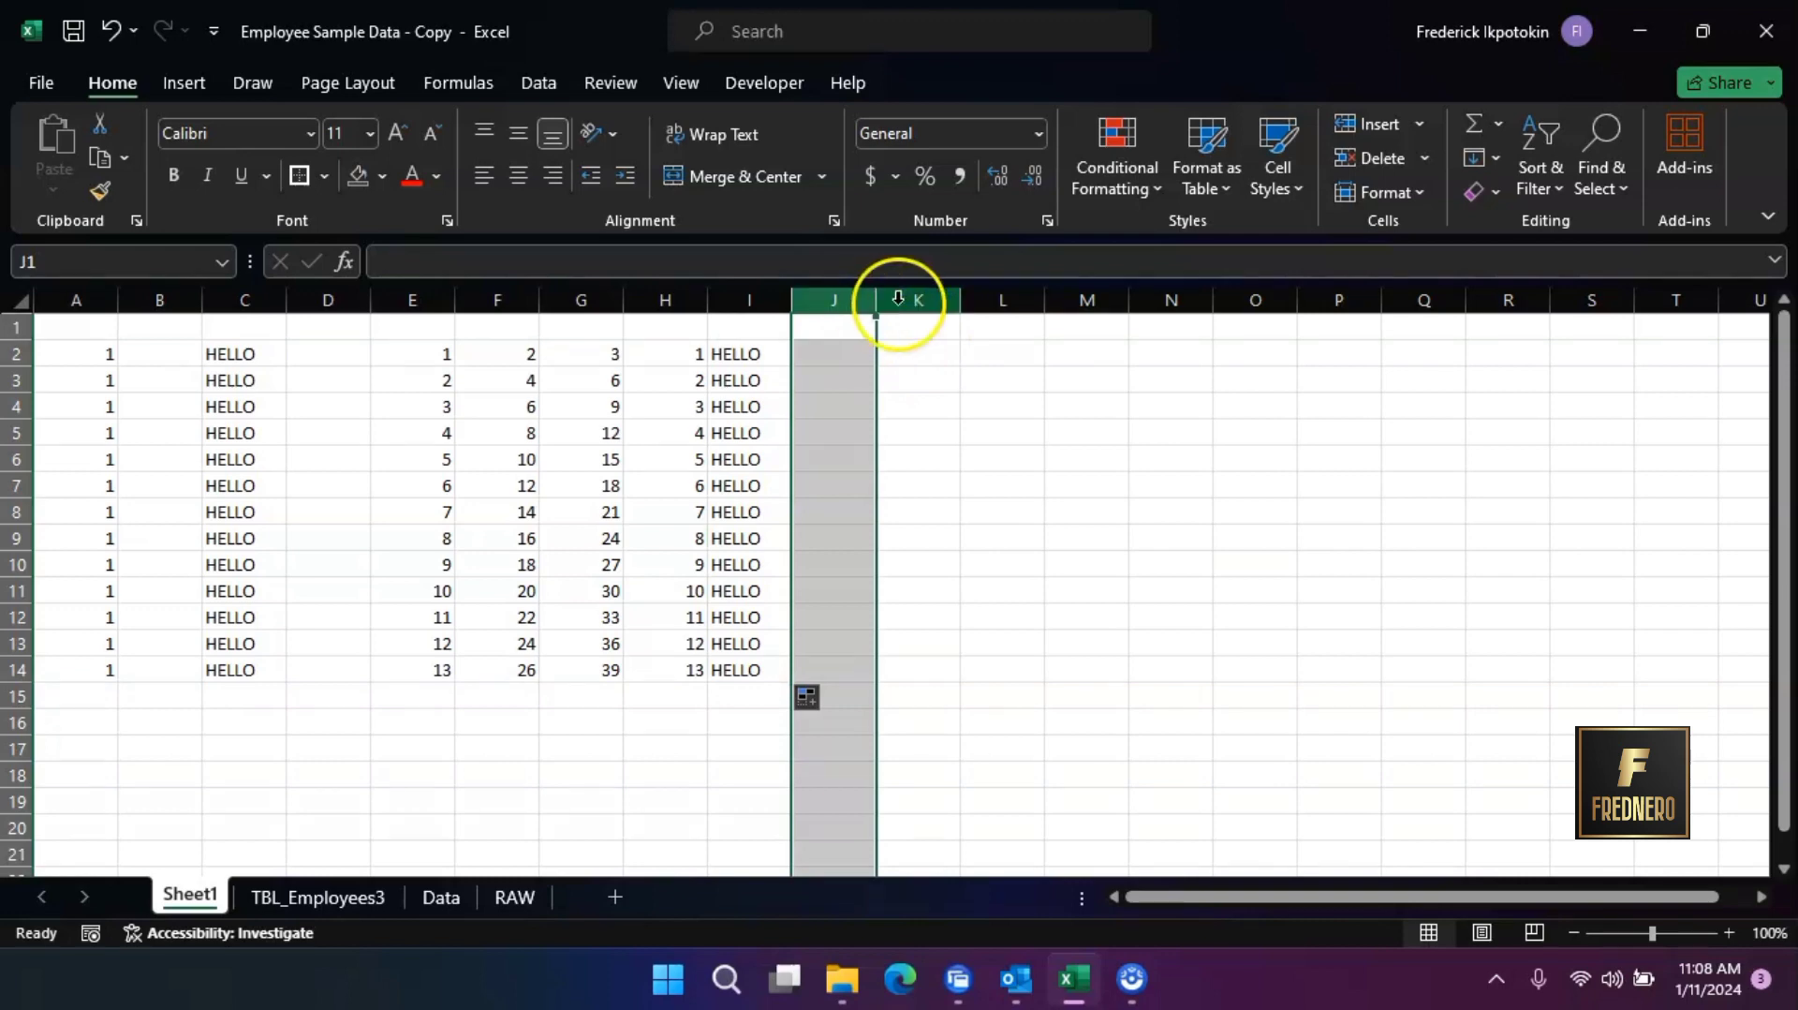
{"action": "left_click", "coordinate": [943, 351]}
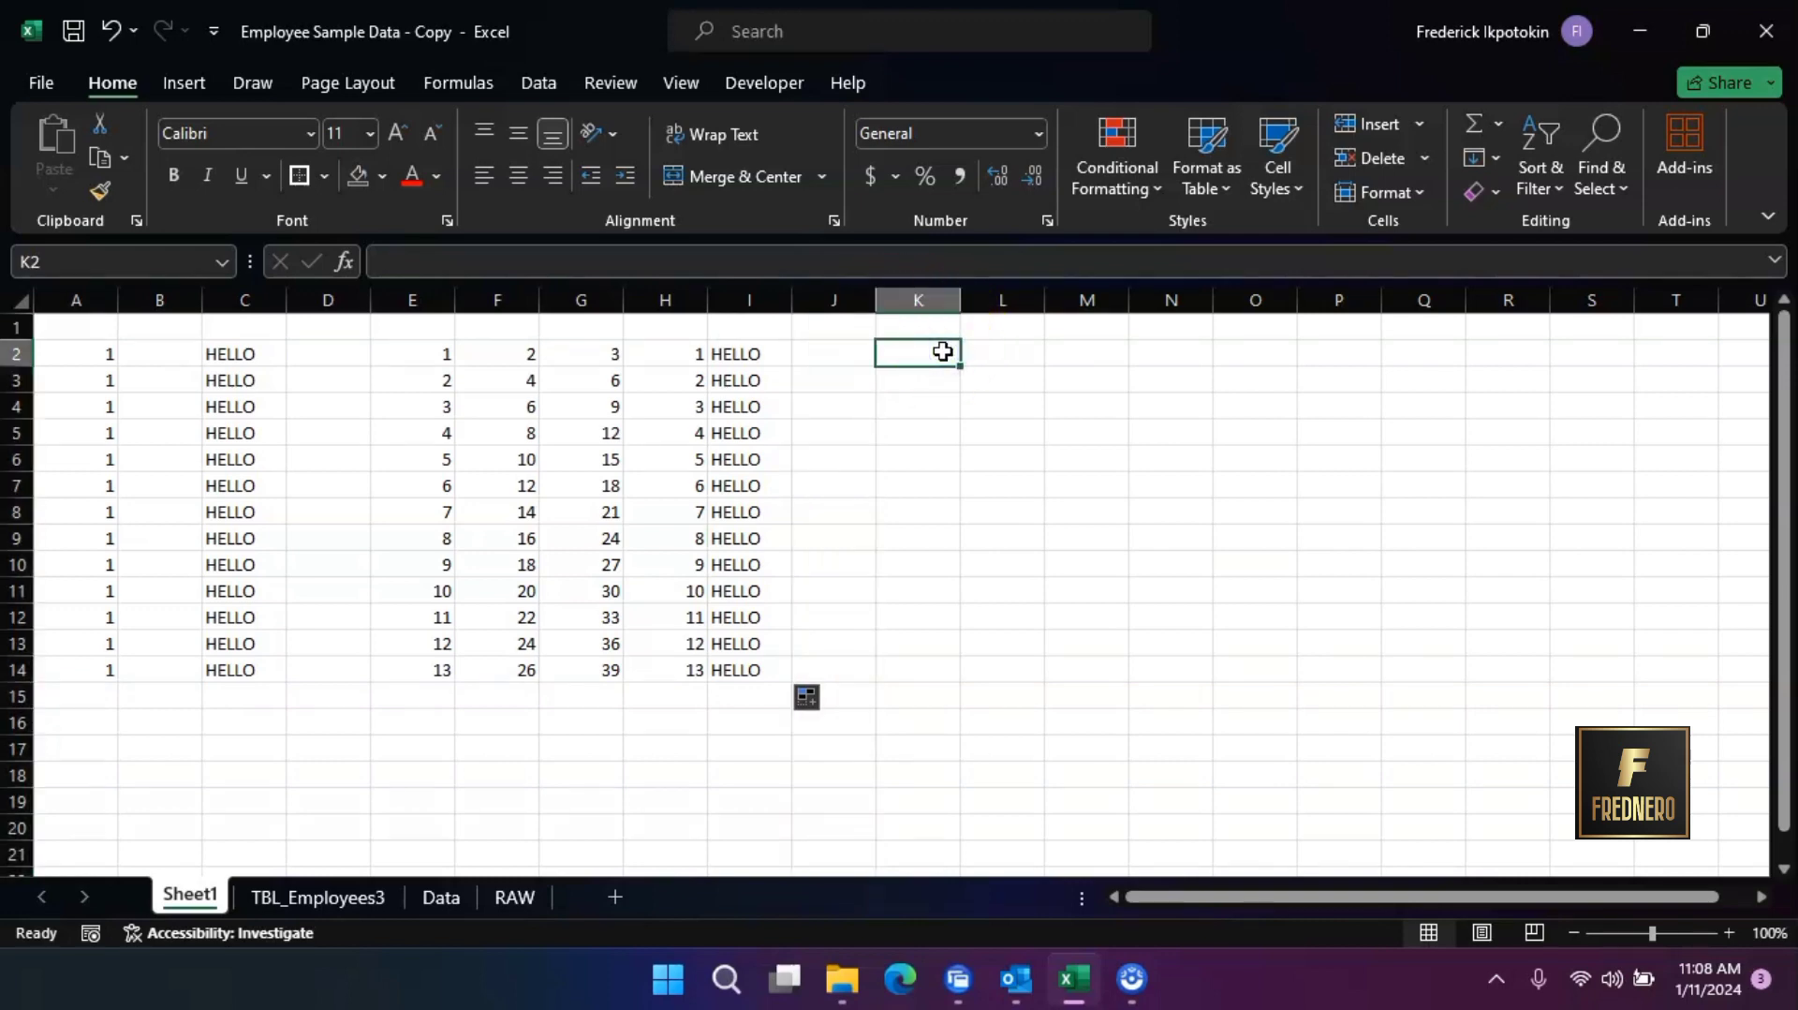
{"action": "type", "text": "WORL"}
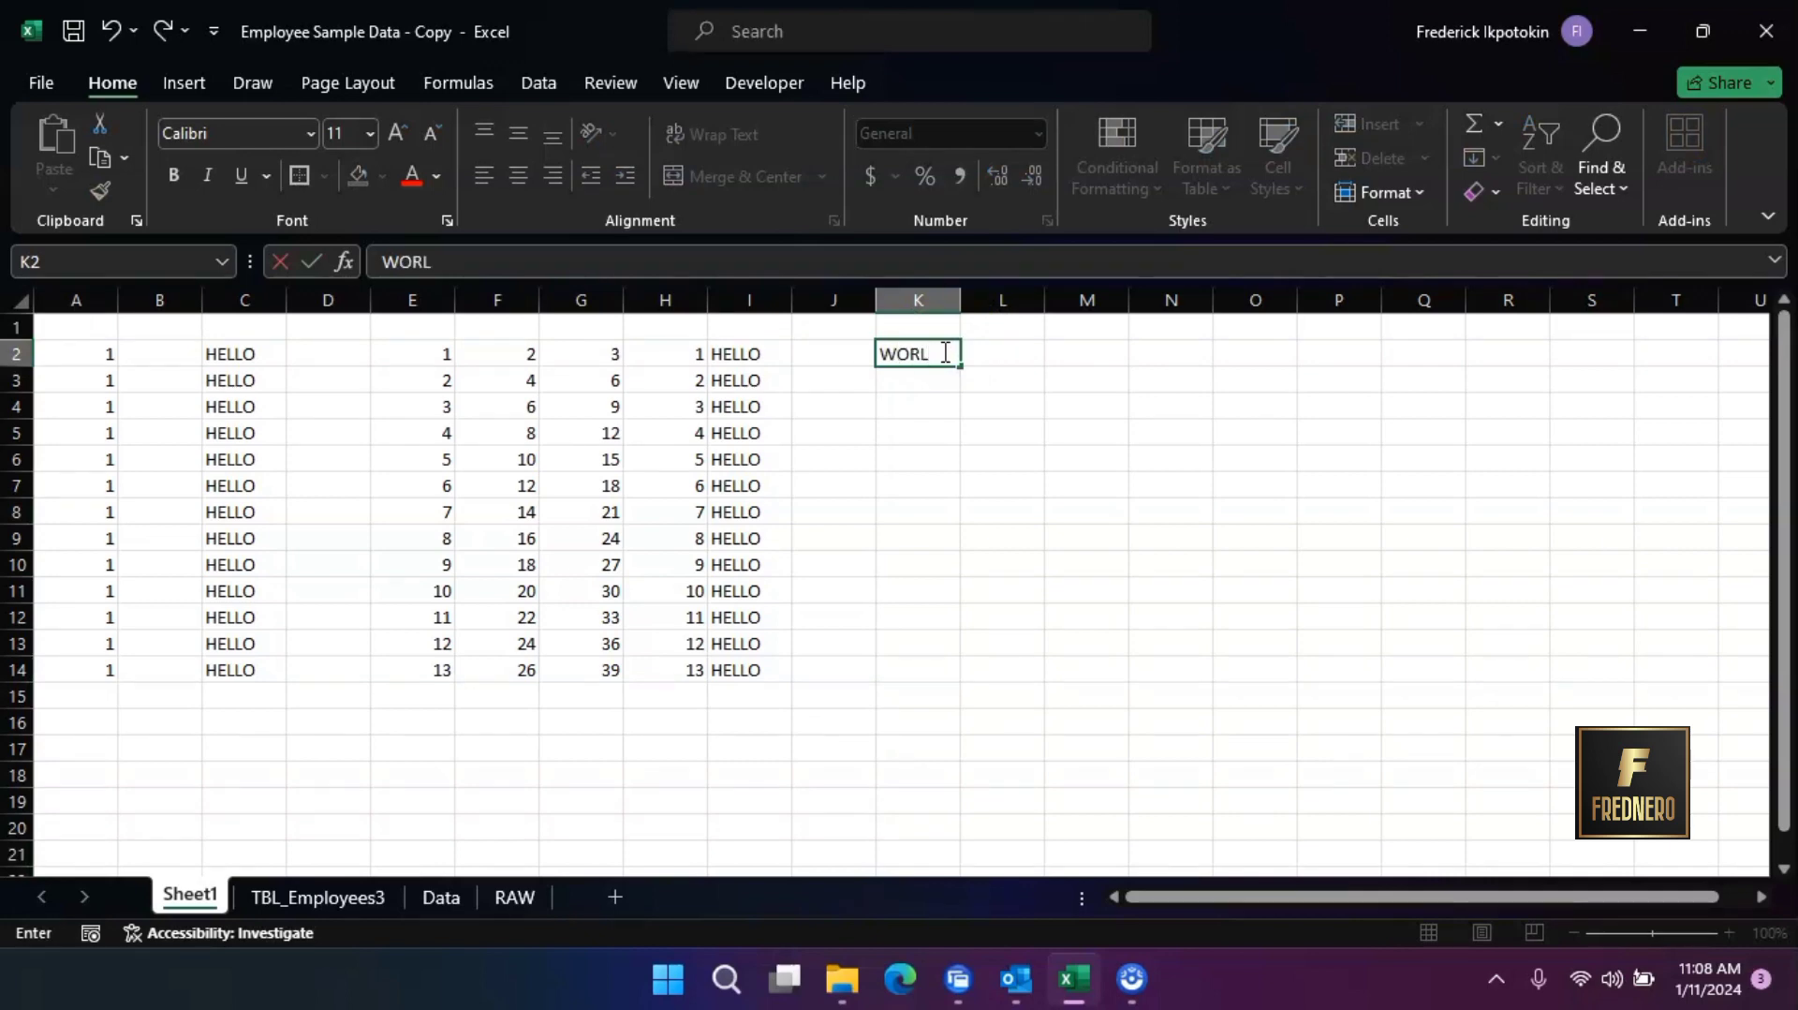
{"action": "type", "text": "D"}
{"action": "left_click", "coordinate": [938, 381]}
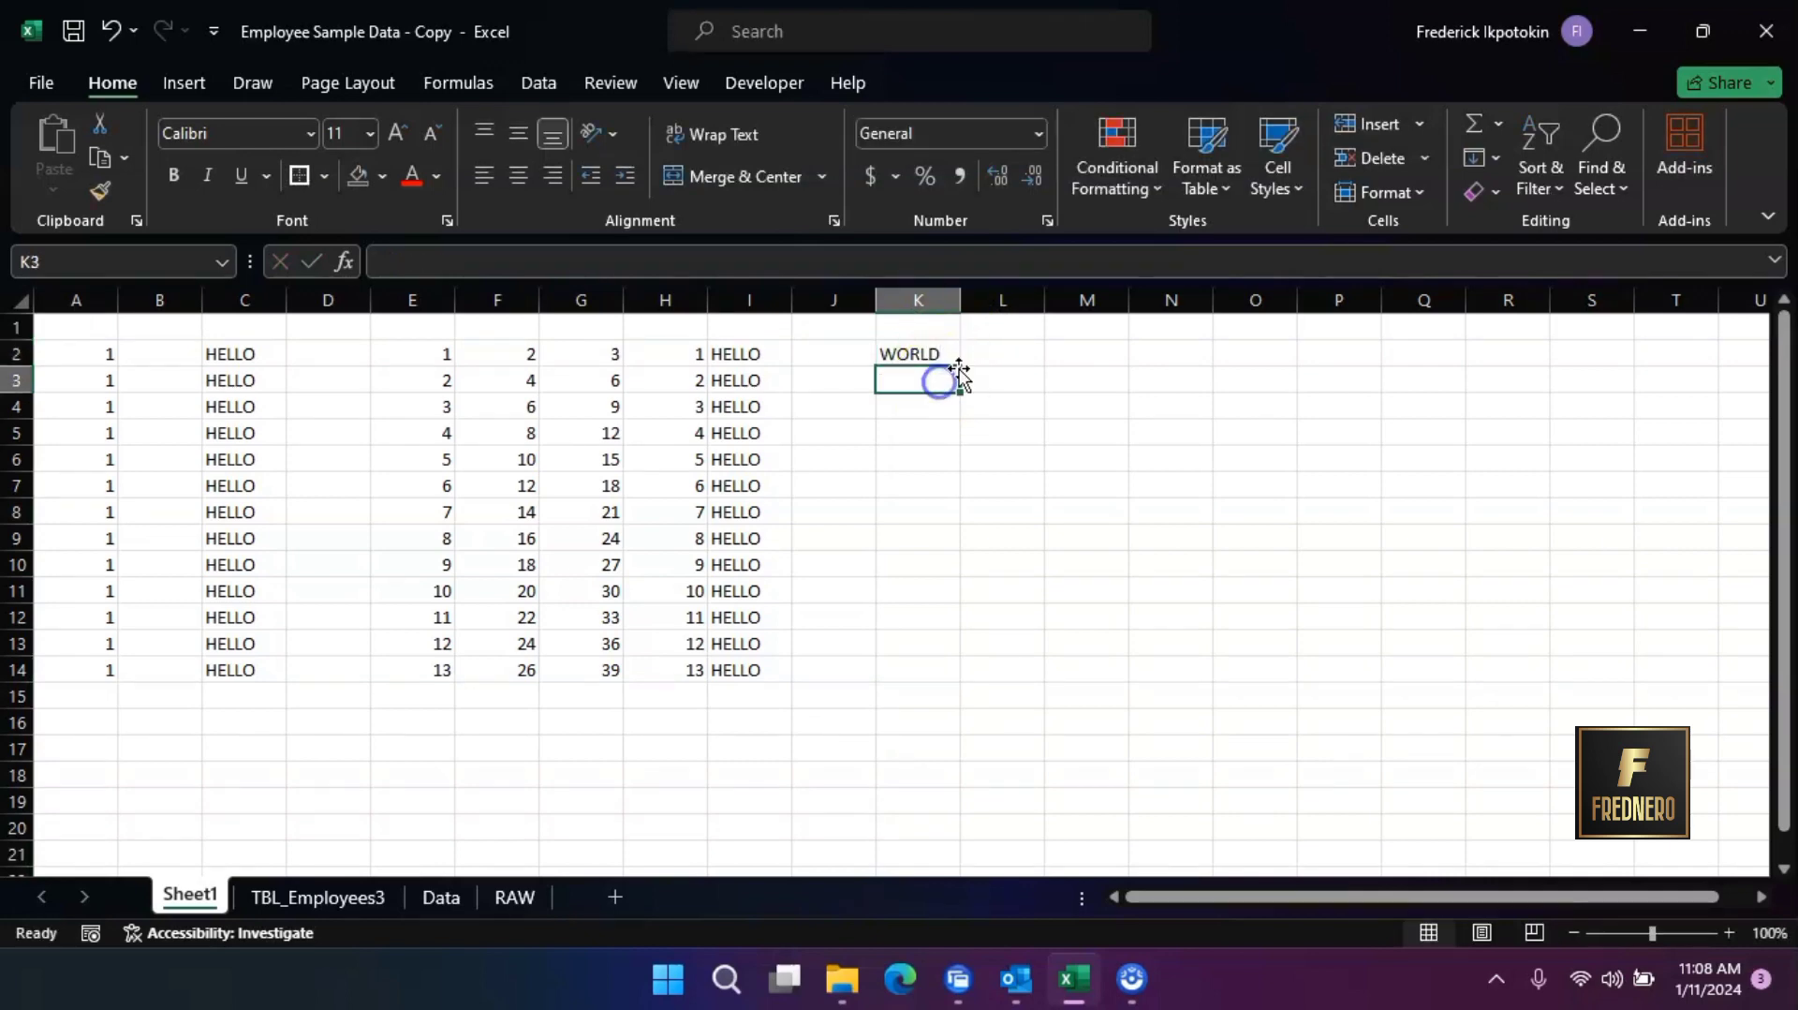
Try to auto-fill WORLD down column K from K2, and select the empty neighbouring range J2:J14
{"action": "left_click", "coordinate": [940, 354]}
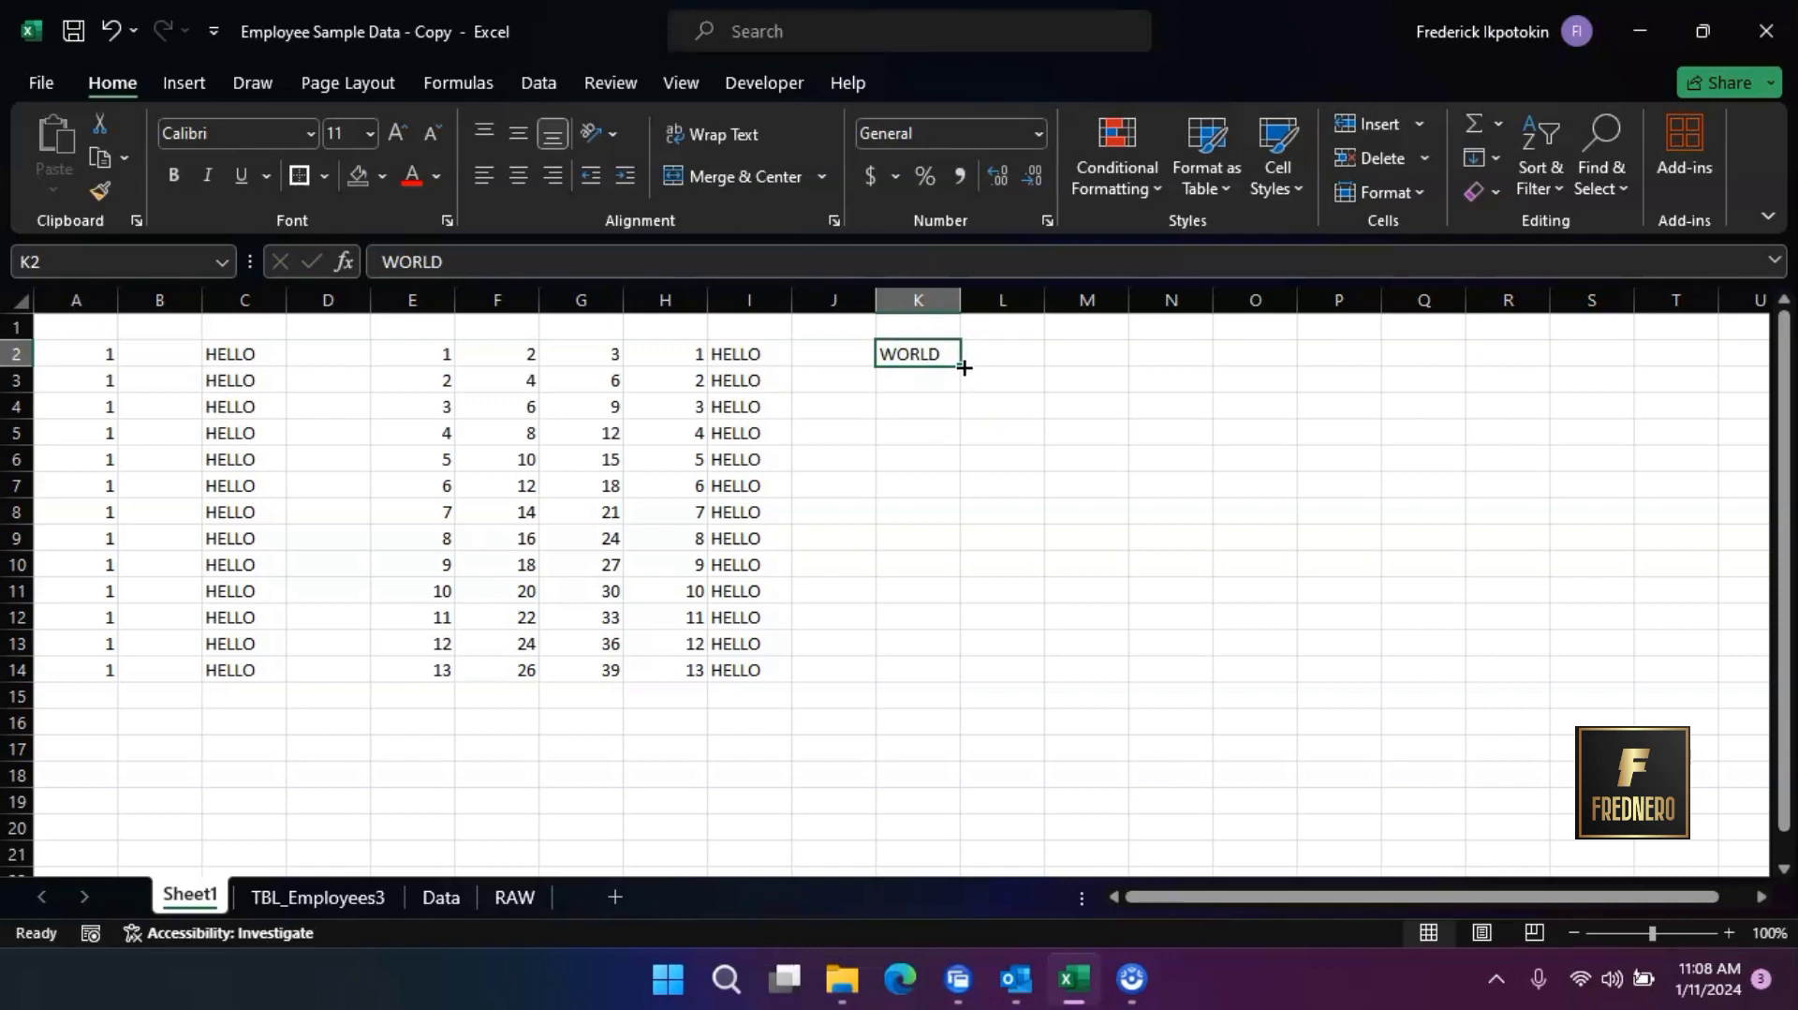
{"action": "double_click", "coordinate": [964, 368]}
{"action": "left_click_drag", "start_coordinate": [835, 353], "coordinate": [842, 669]}
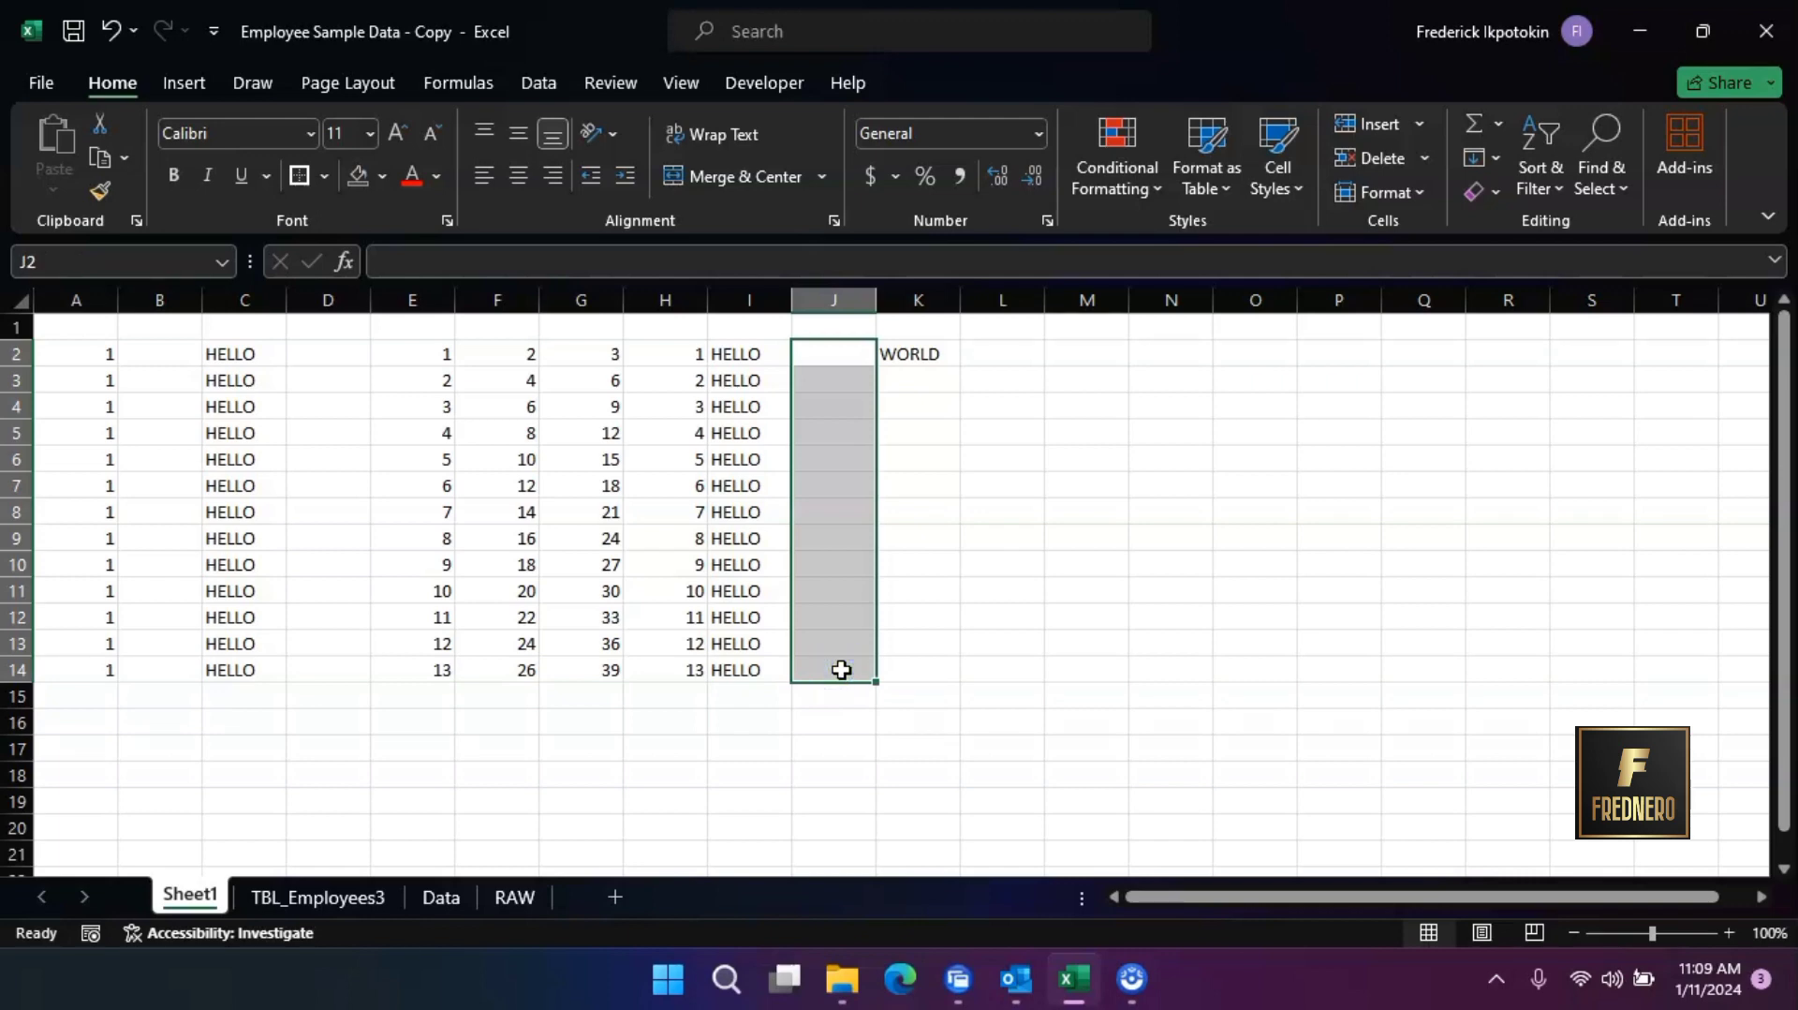
Fill WORLD from K2 down to K14 and undo the fill
{"action": "left_click", "coordinate": [923, 357]}
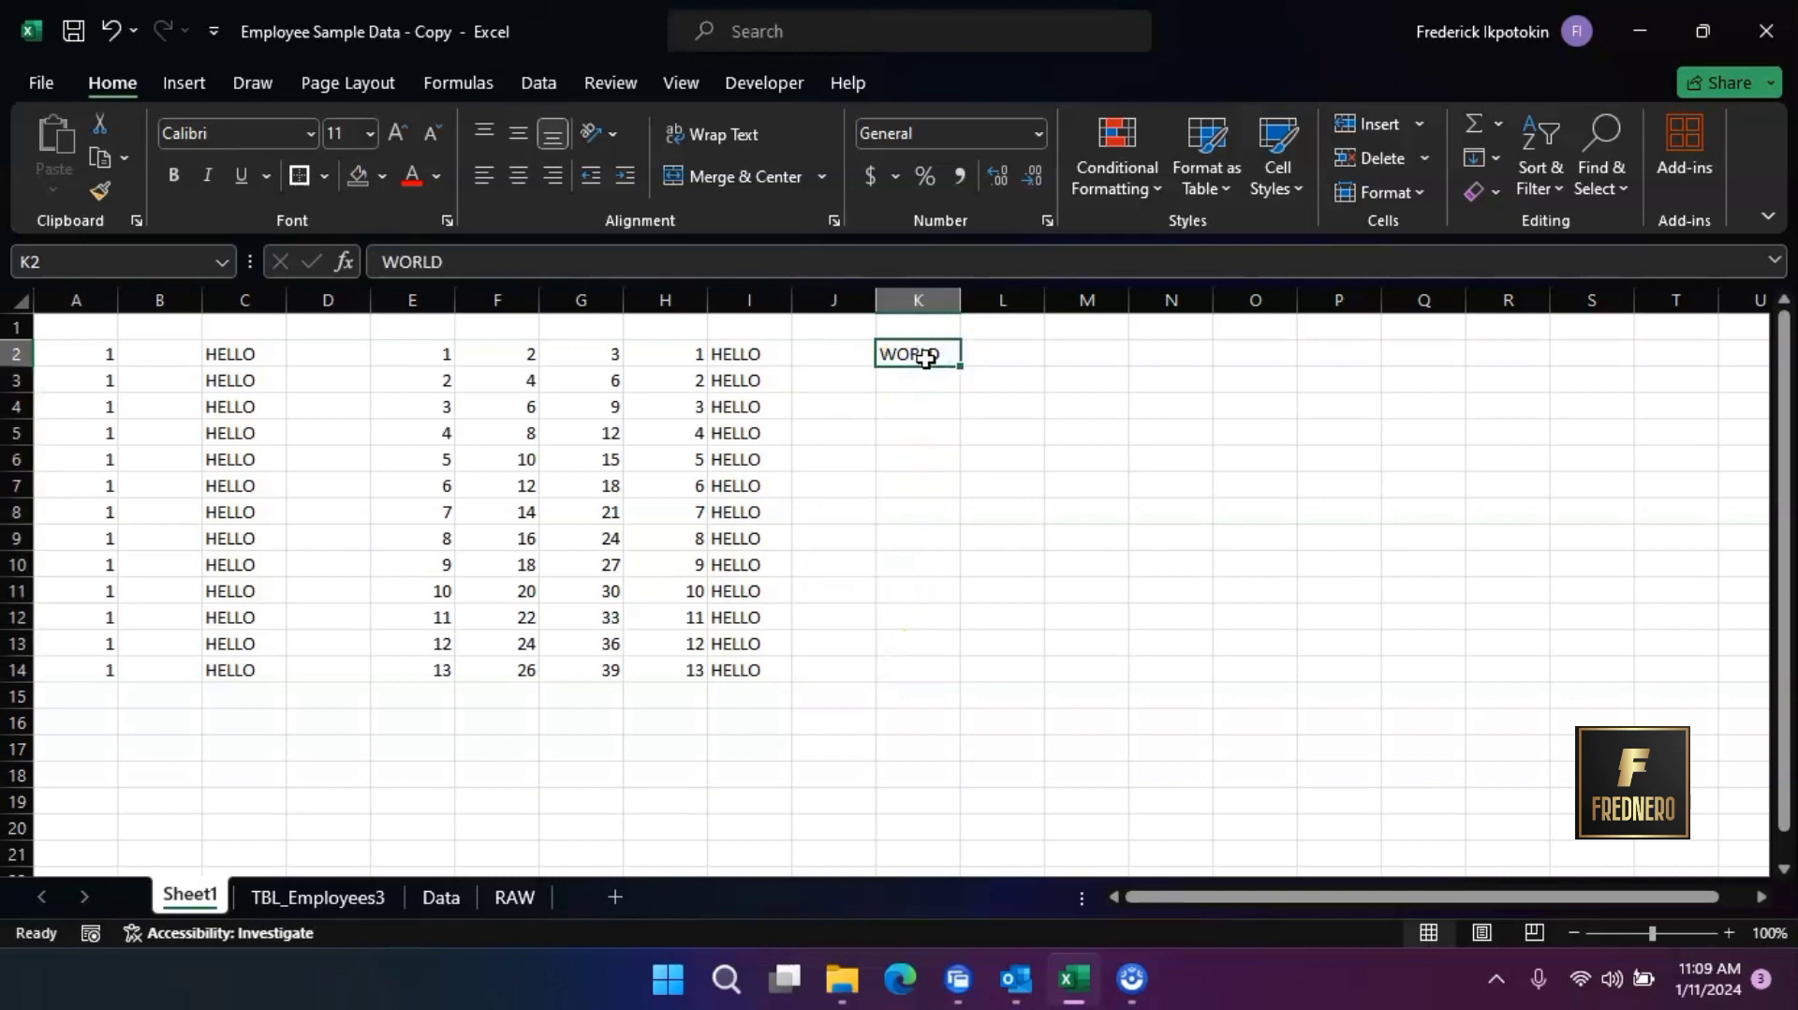
{"action": "left_click_drag", "start_coordinate": [959, 366], "coordinate": [966, 676]}
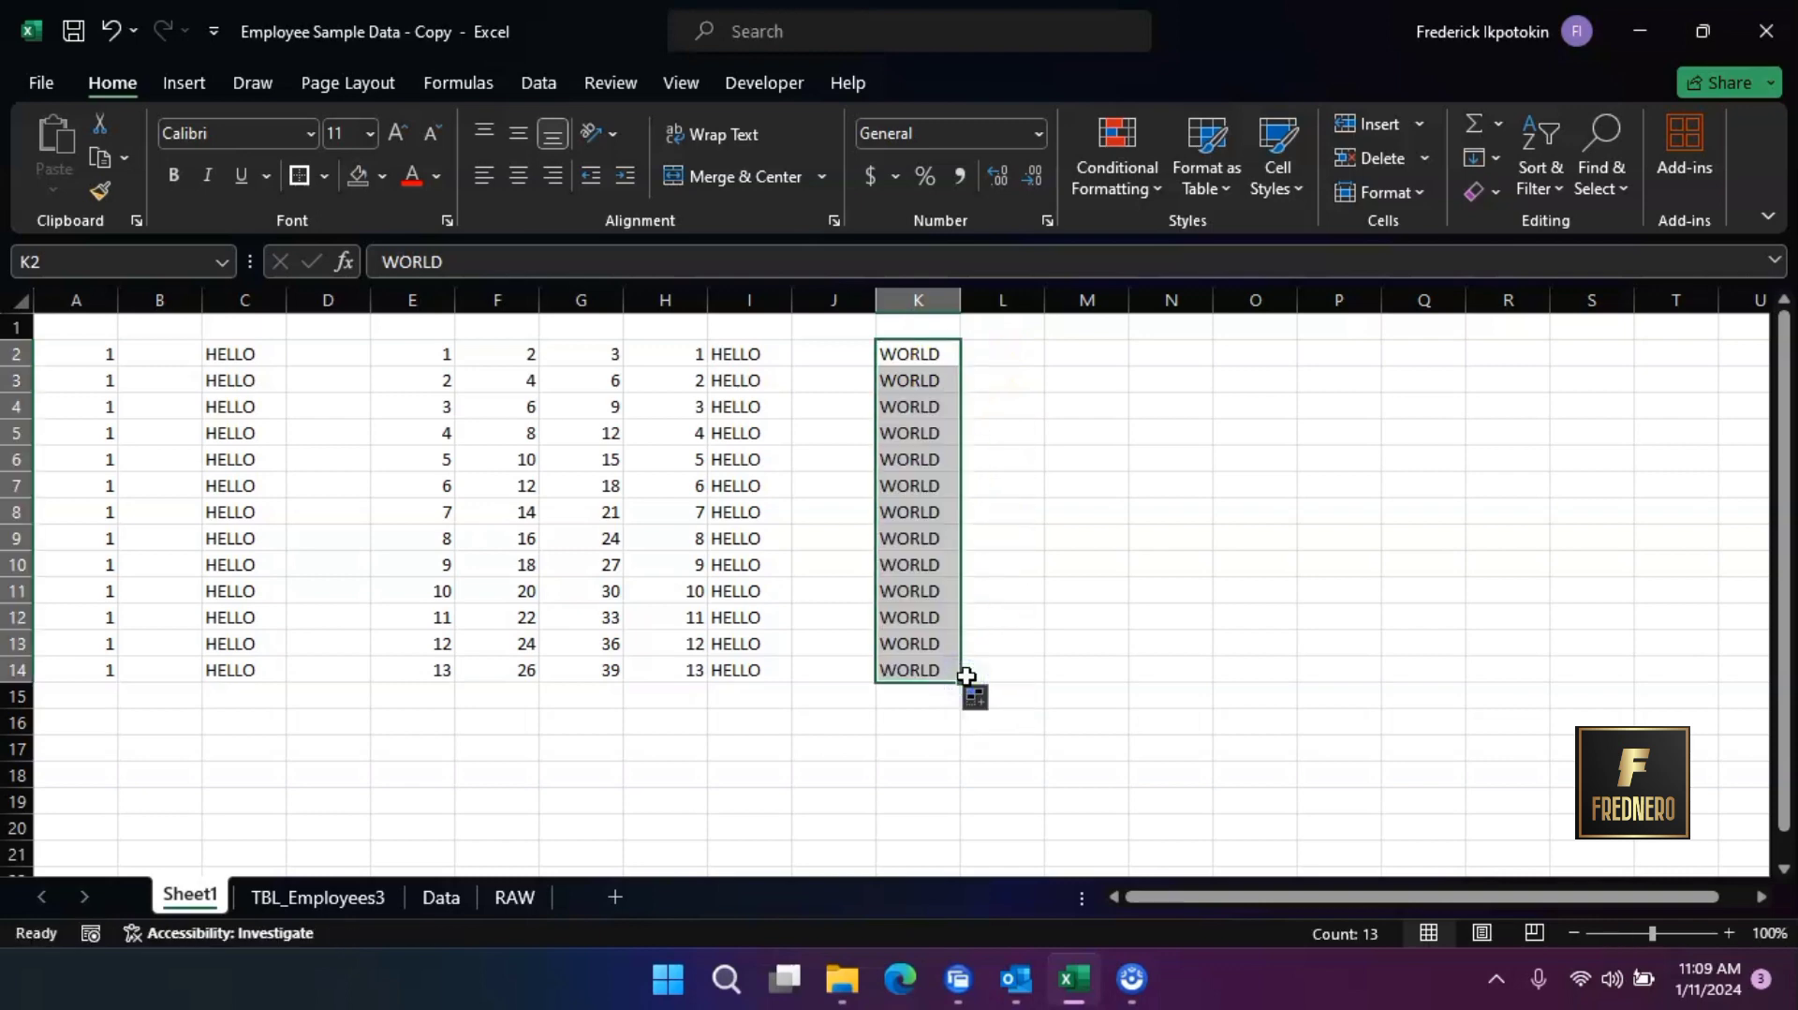
{"action": "key", "text": "ctrl+z"}
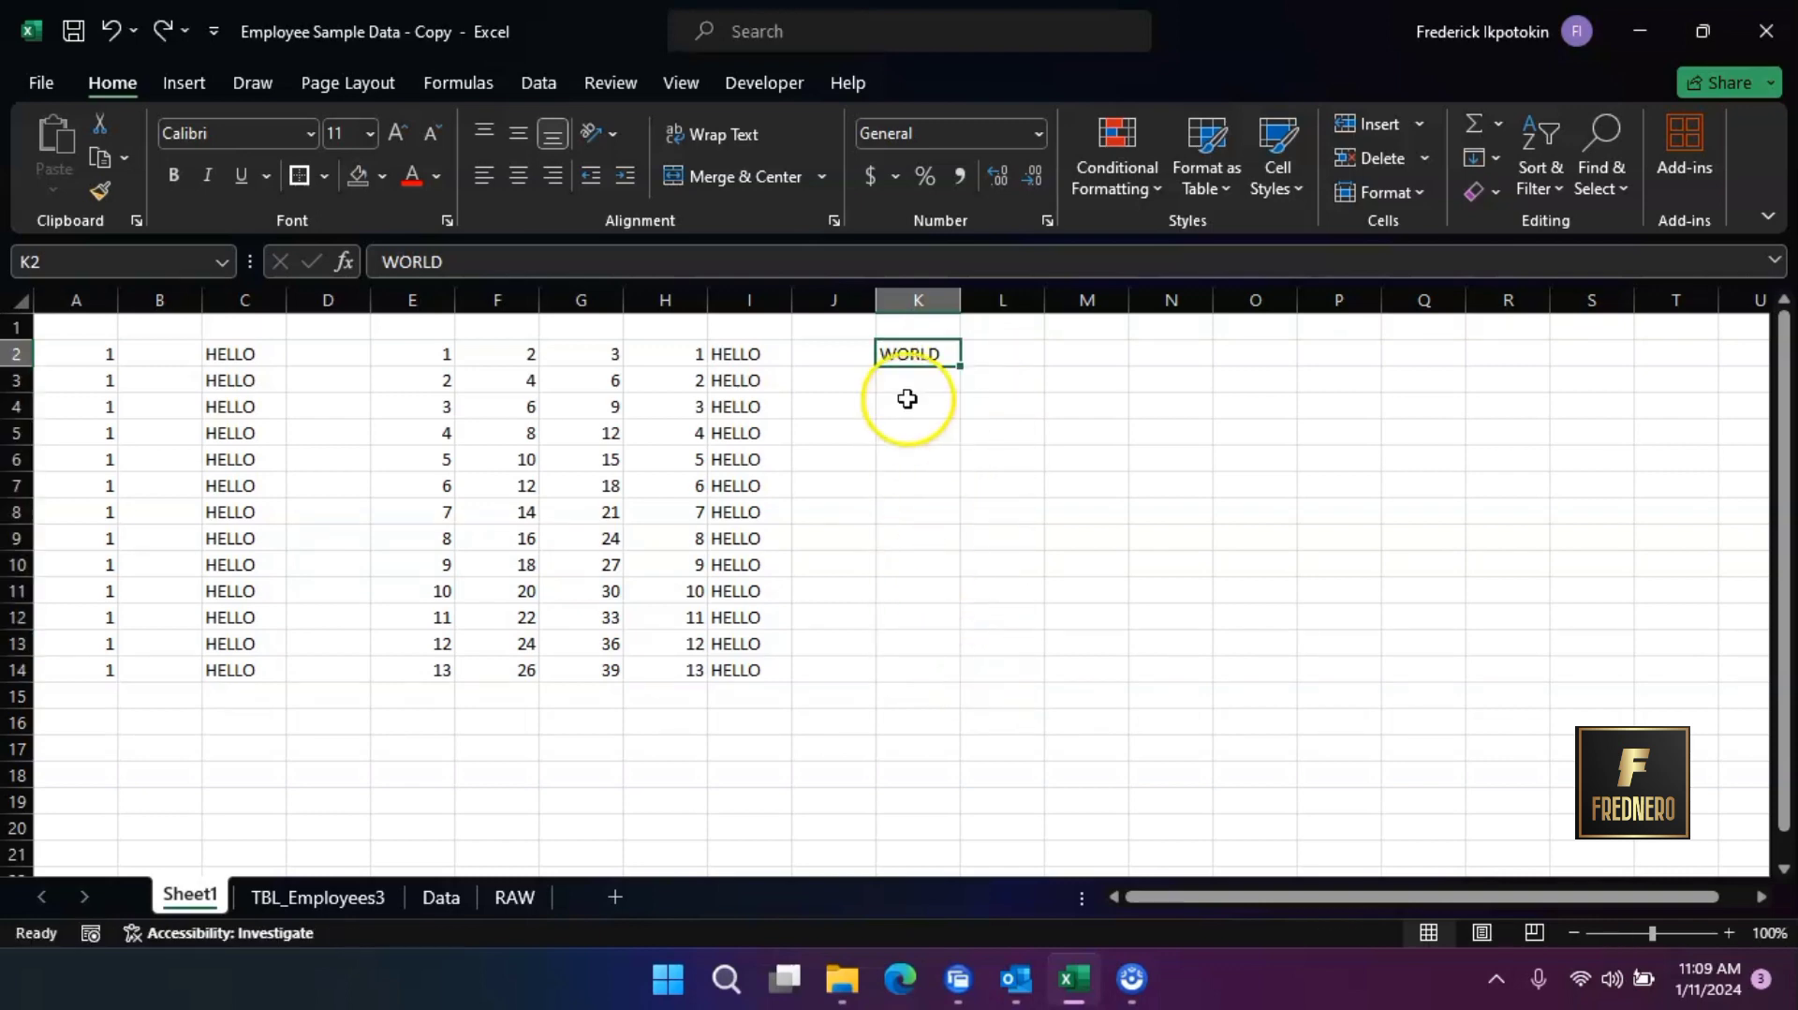
Retry the automatic fill from K2, and extend WORLD manually down to K18
{"action": "double_click", "coordinate": [967, 369]}
{"action": "left_click_drag", "start_coordinate": [853, 330], "coordinate": [870, 696]}
{"action": "left_click", "coordinate": [949, 353]}
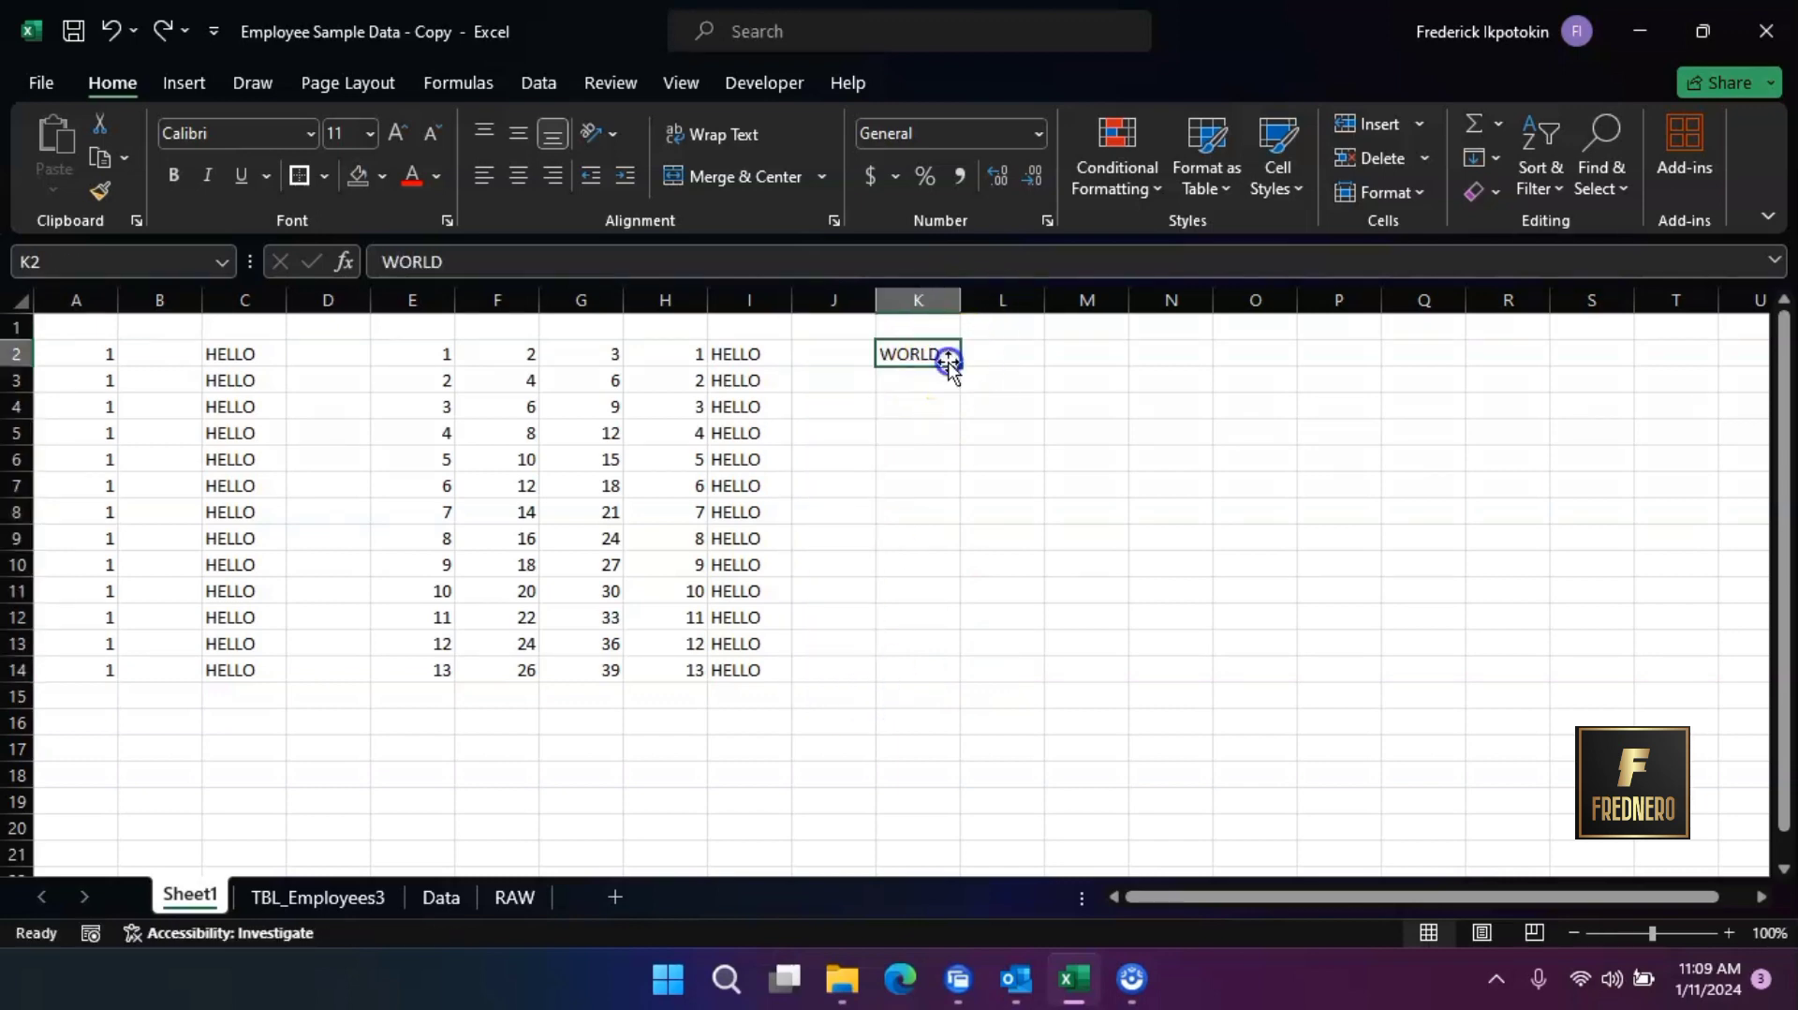
{"action": "left_click_drag", "start_coordinate": [962, 372], "coordinate": [963, 786]}
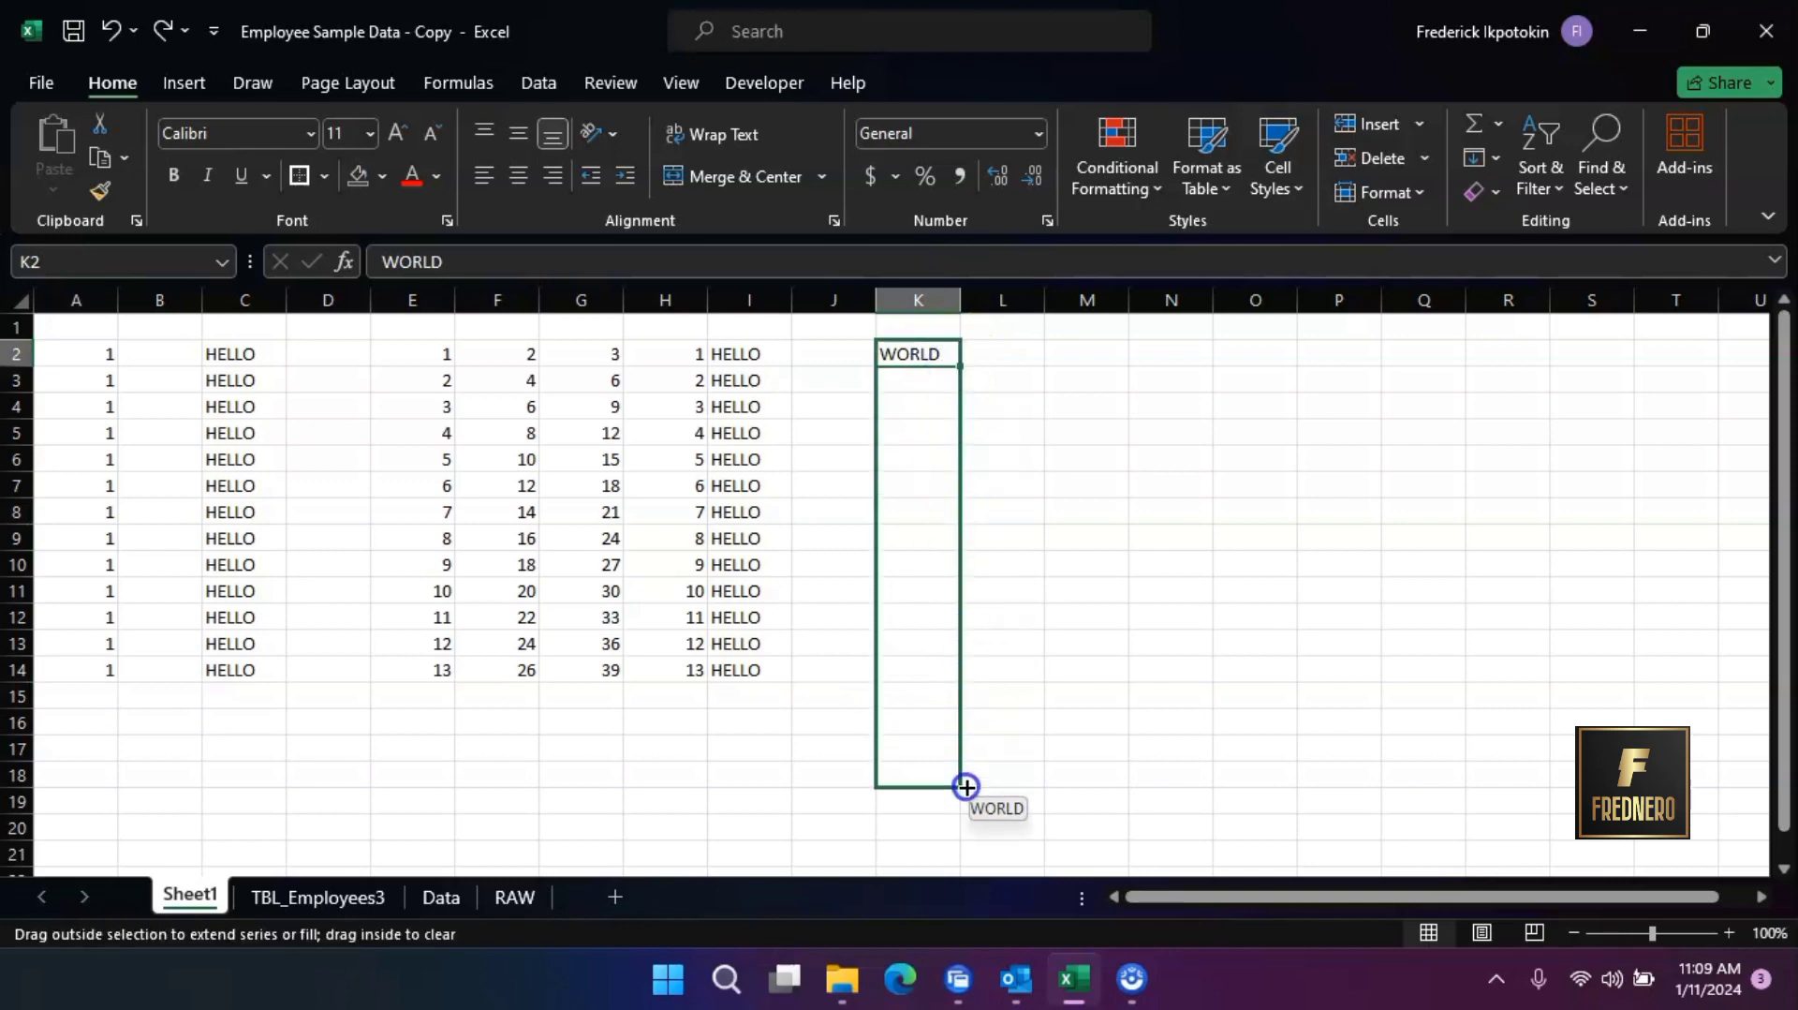
Enter 1 in cell L2 and auto-fill it down to L18 to match the length of column K
{"action": "left_click", "coordinate": [1014, 353]}
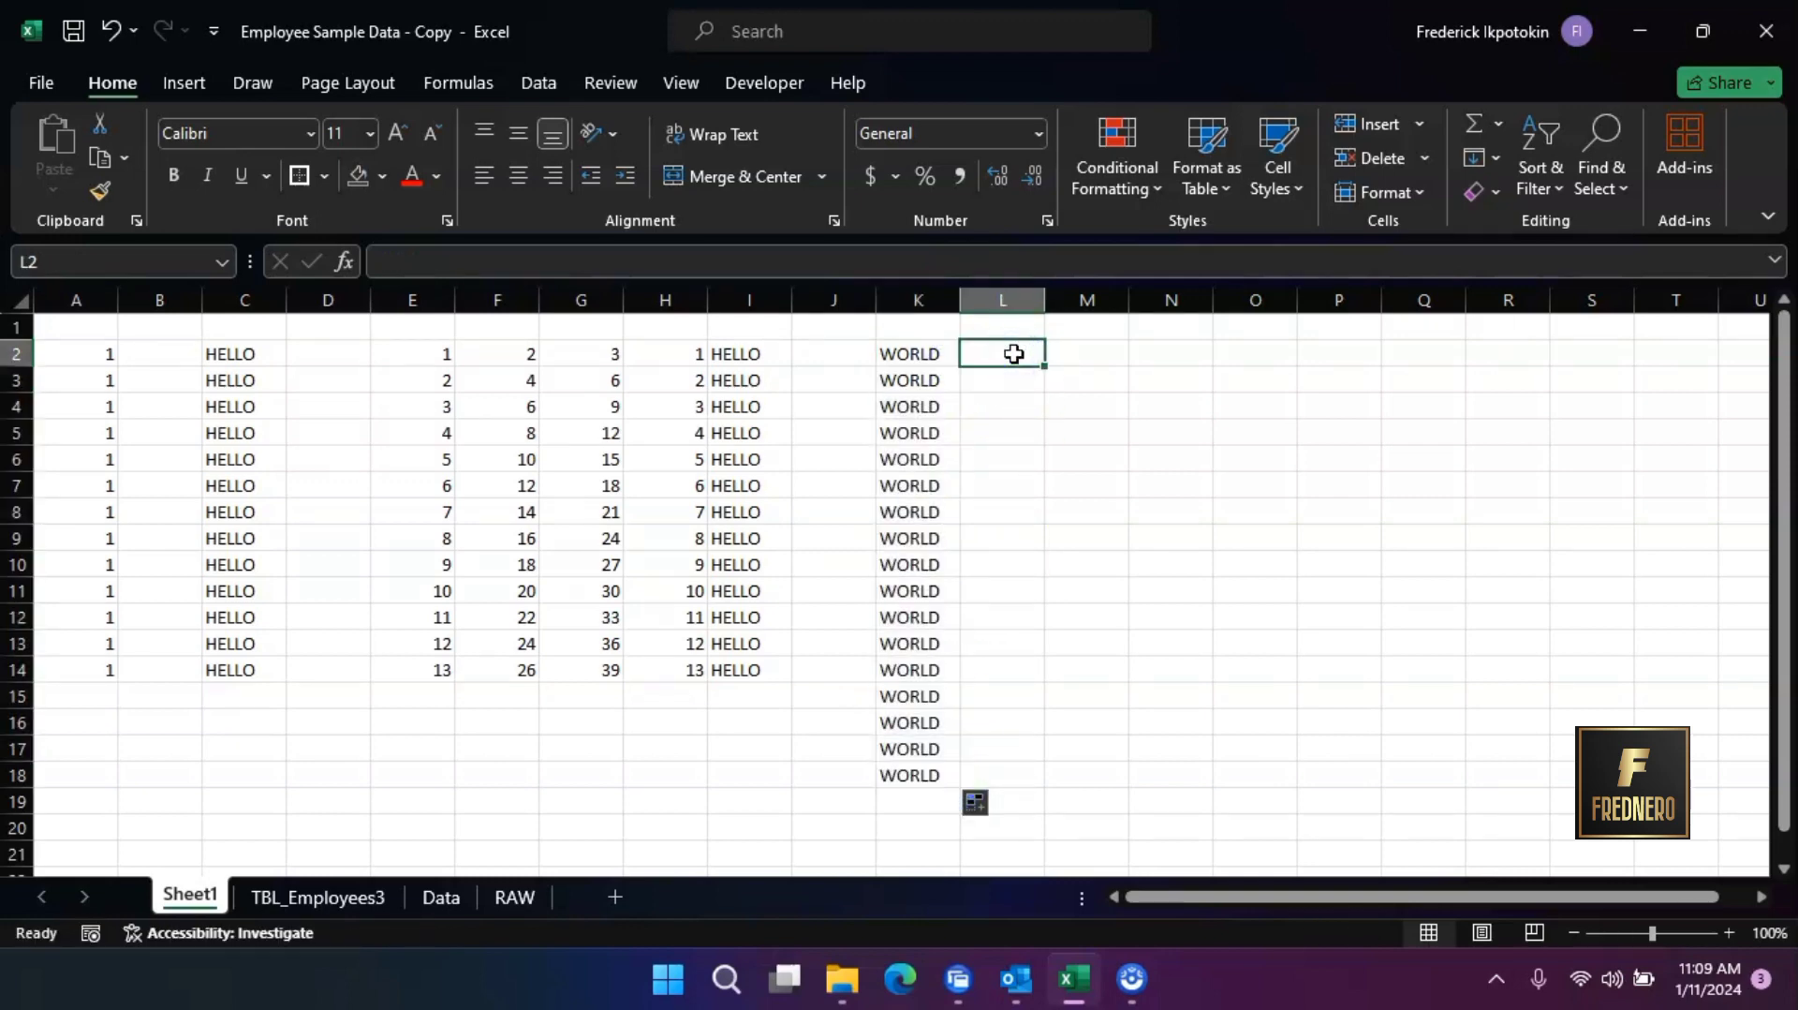
{"action": "type", "text": "HELLO"}
{"action": "key", "text": "BackSpace"}
{"action": "key", "text": "BackSpace"}
{"action": "key", "text": "BackSpace"}
{"action": "key", "text": "BackSpace"}
{"action": "key", "text": "BackSpace"}
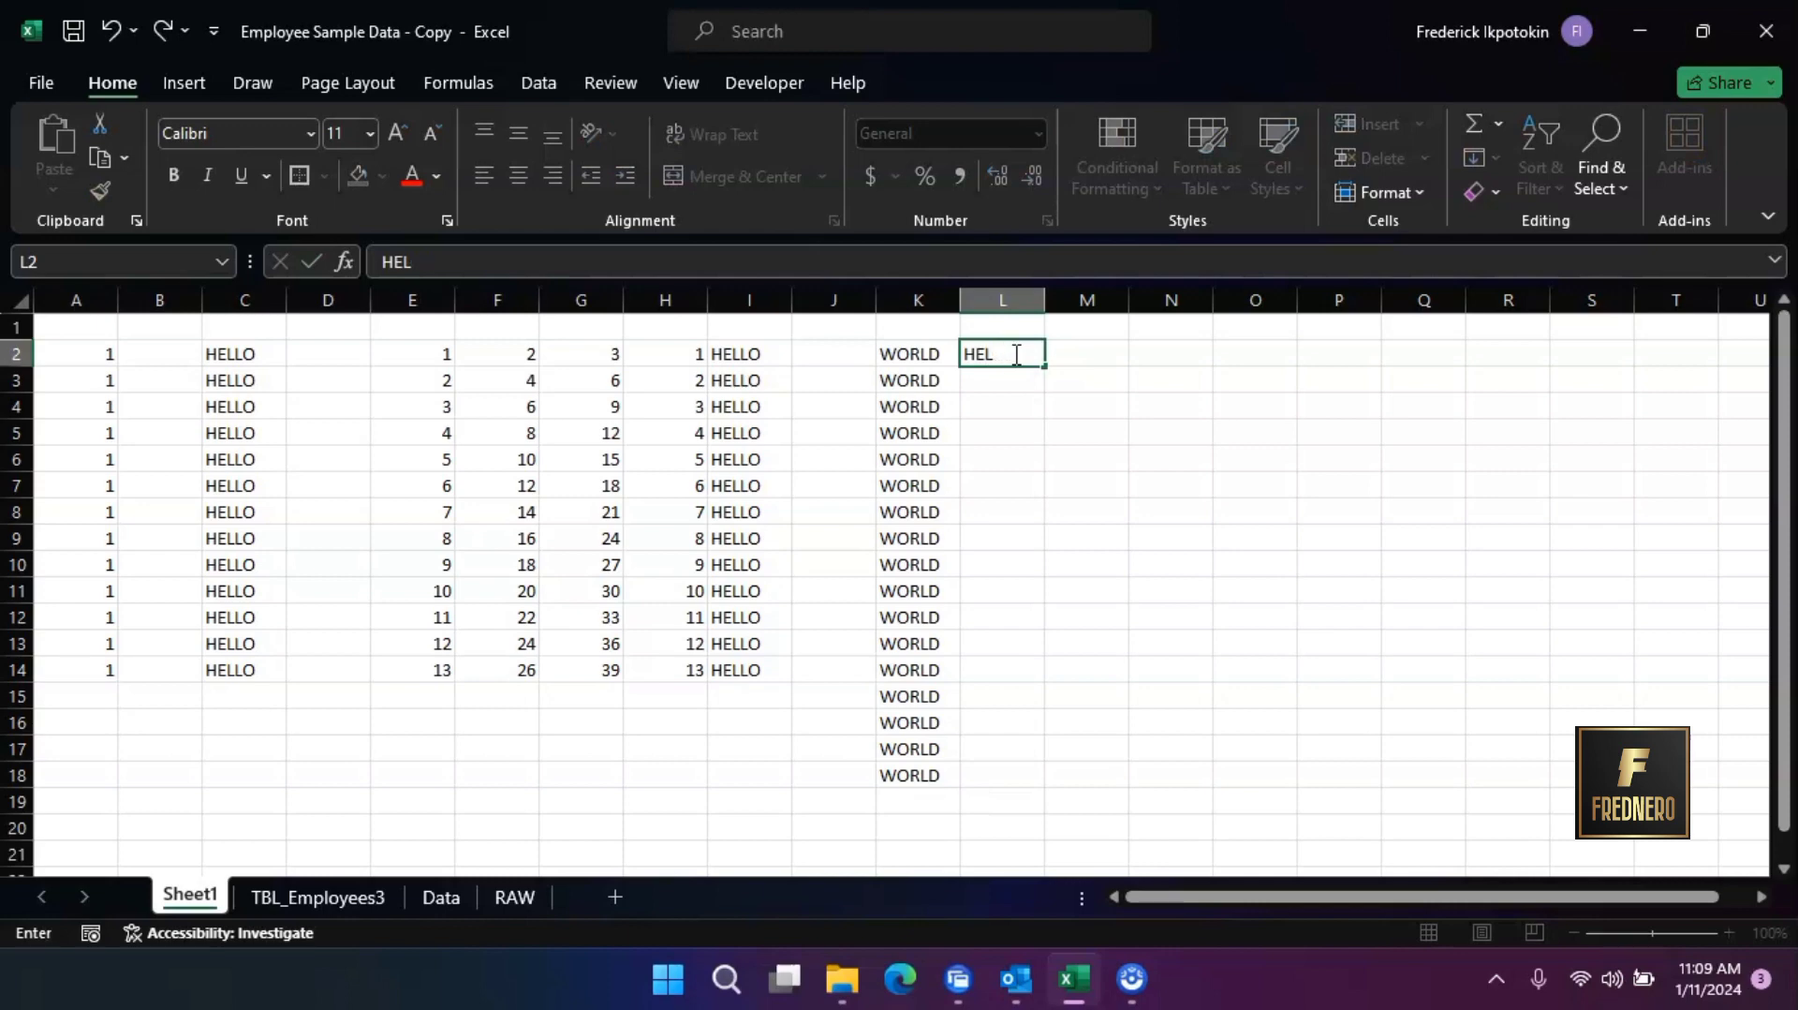
{"action": "type", "text": "1"}
{"action": "left_click", "coordinate": [1030, 380]}
{"action": "left_click", "coordinate": [1039, 357]}
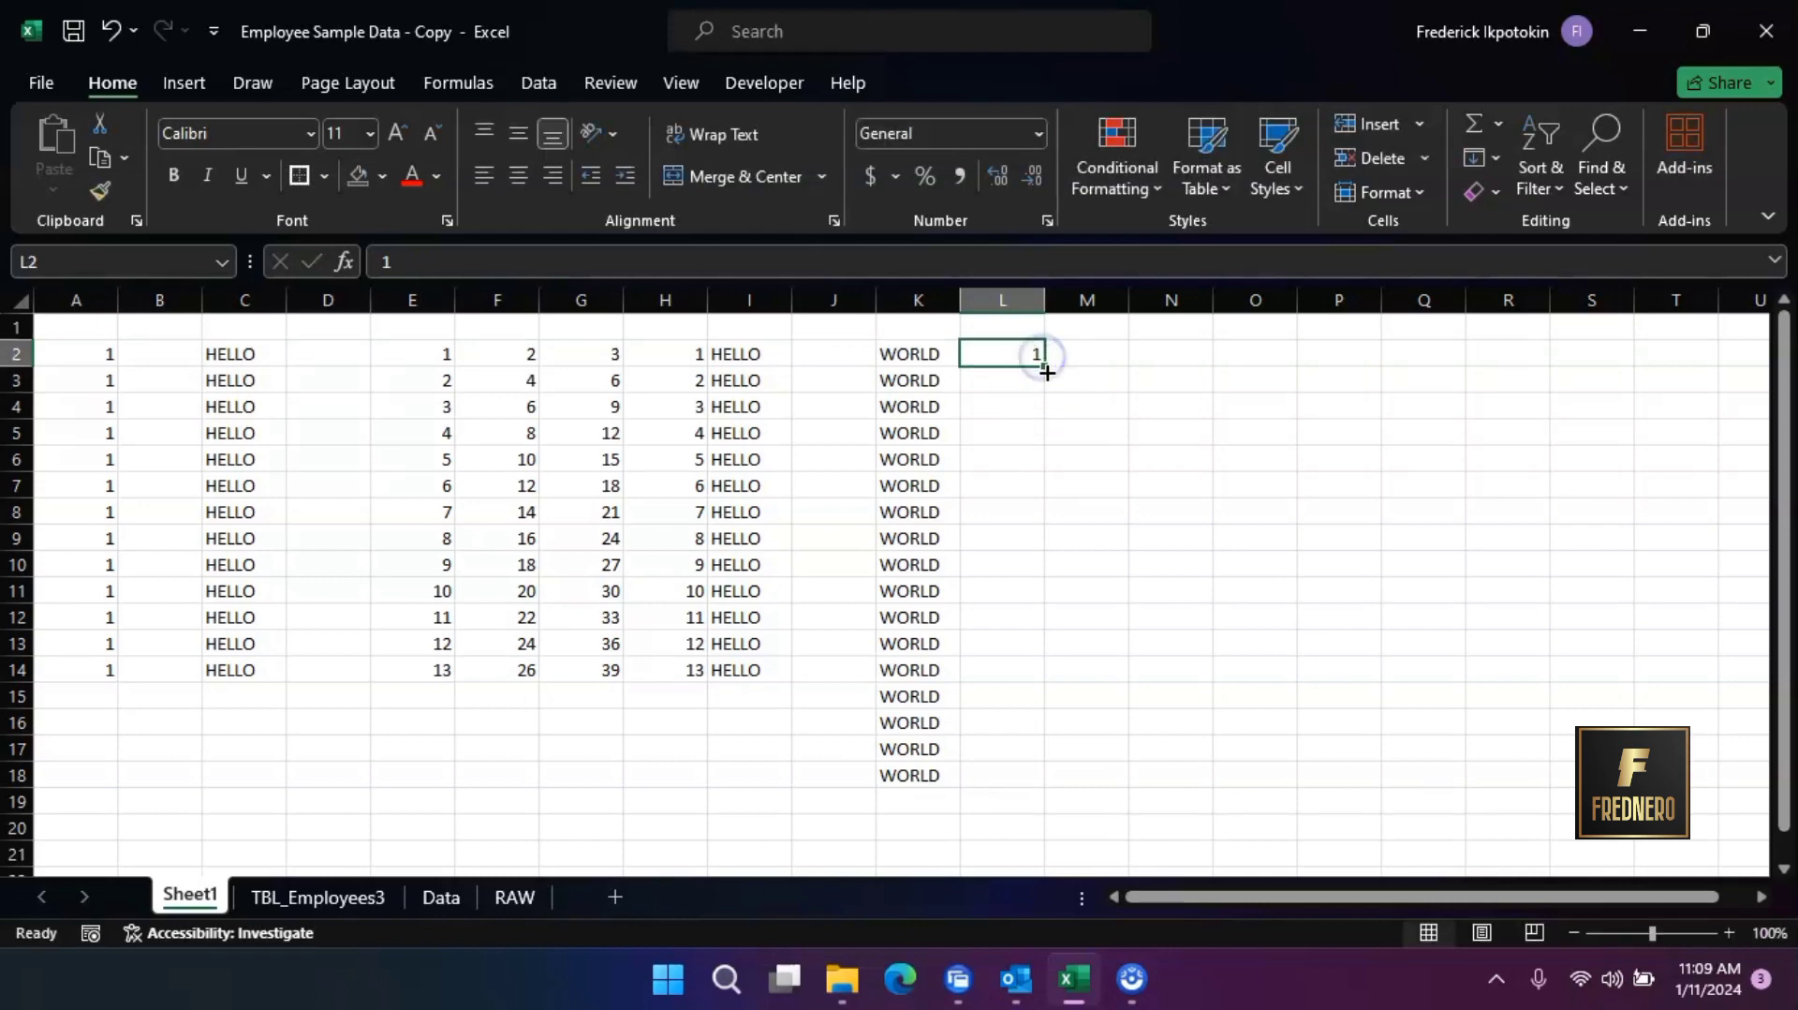
{"action": "double_click", "coordinate": [1046, 371]}
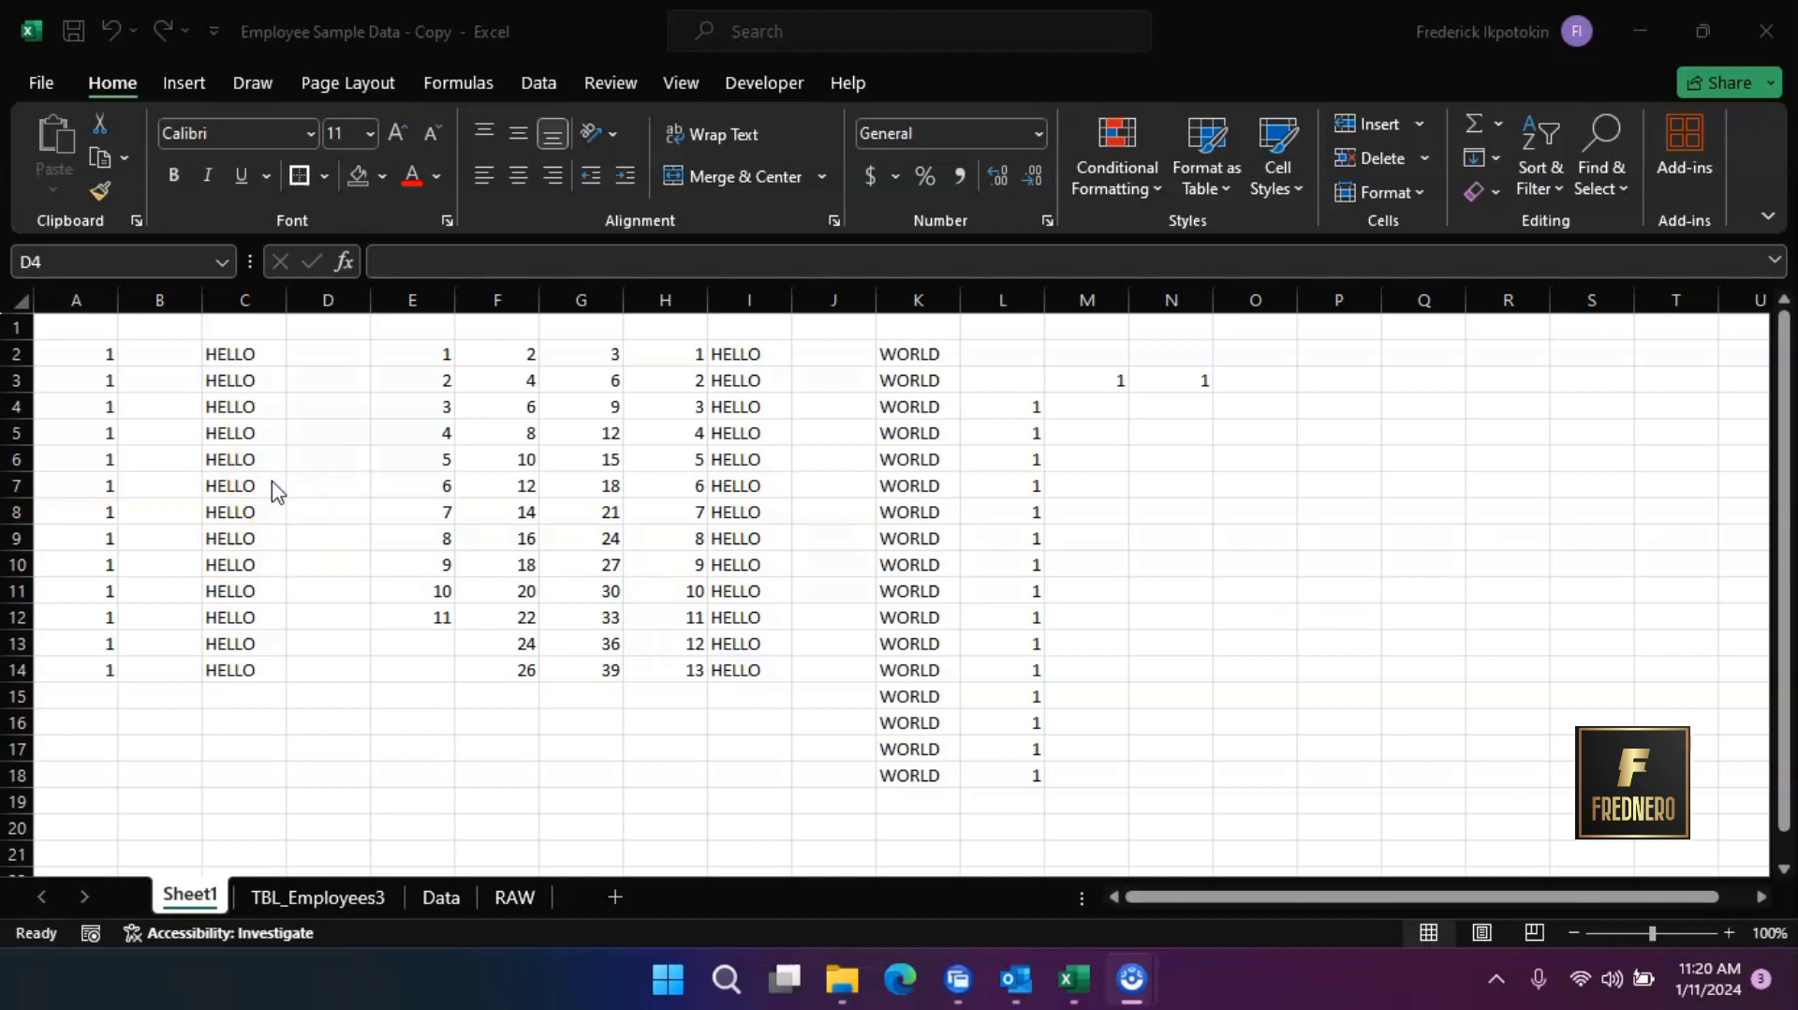
Copy the HELLO range C2:C14 and paste it starting at cell Q3
{"action": "left_click", "coordinate": [232, 358]}
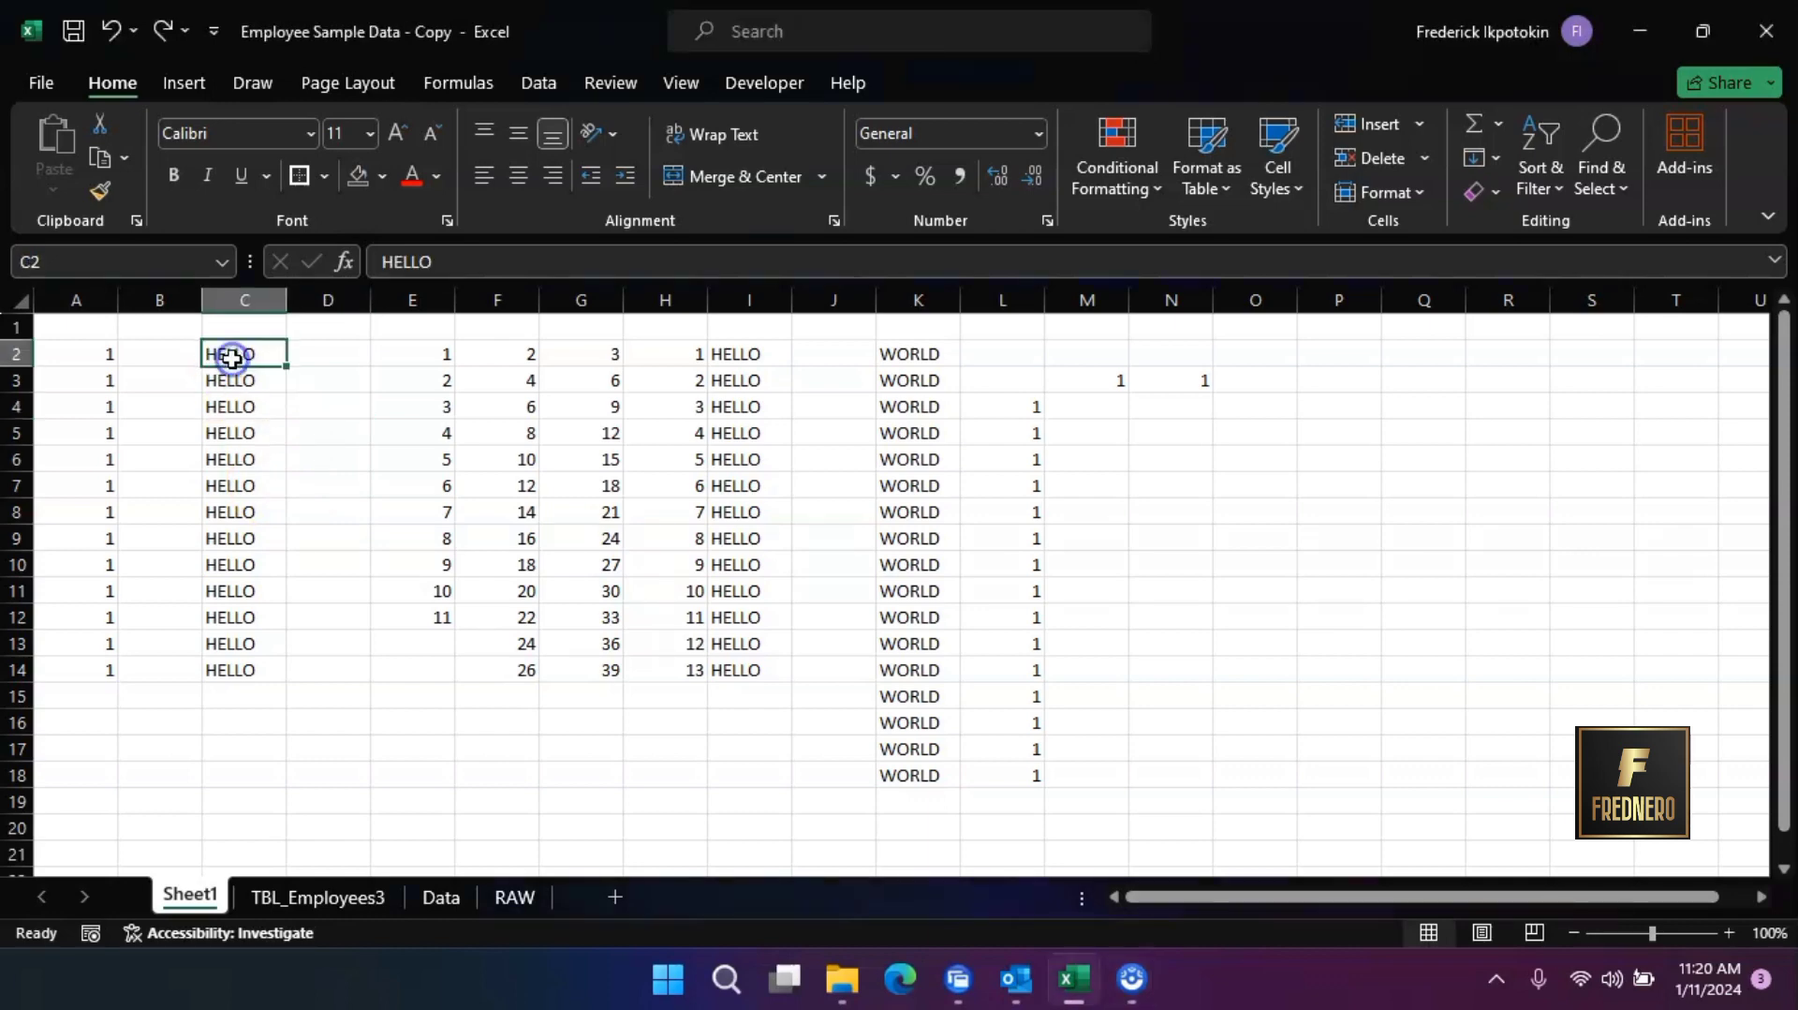
{"action": "left_click_drag", "start_coordinate": [232, 358], "coordinate": [266, 659]}
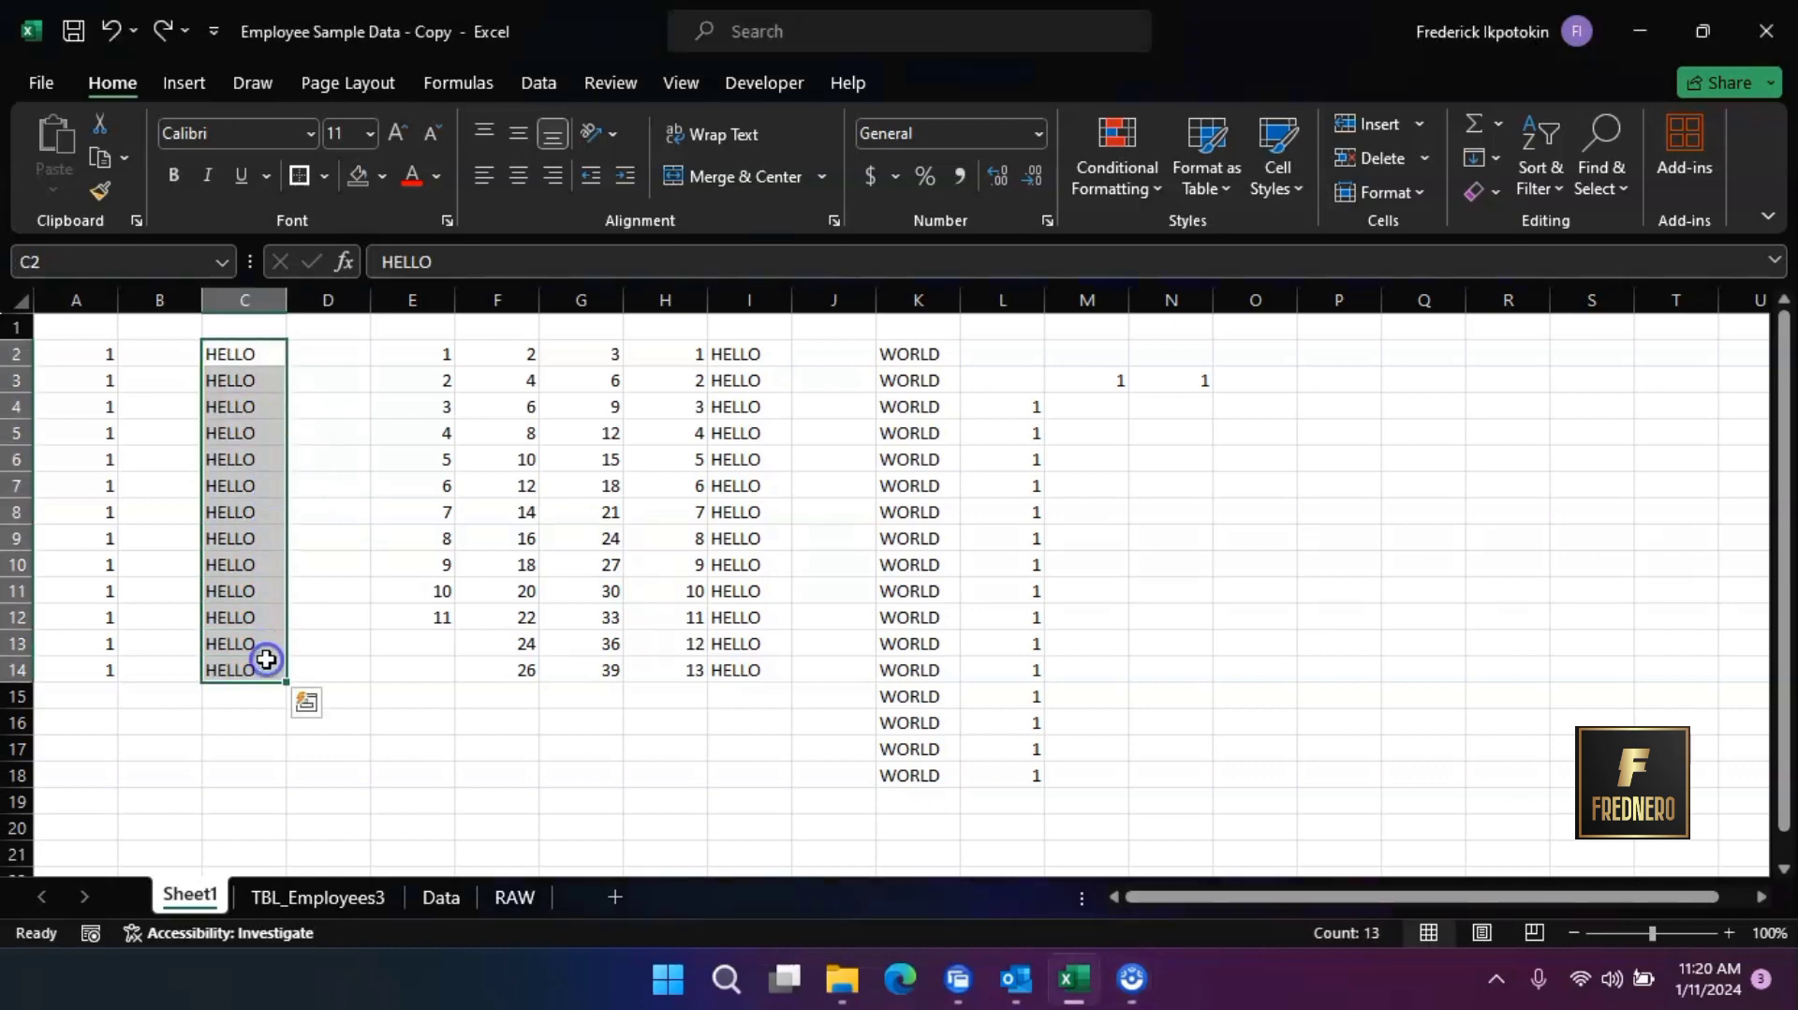
{"action": "right_click", "coordinate": [229, 389]}
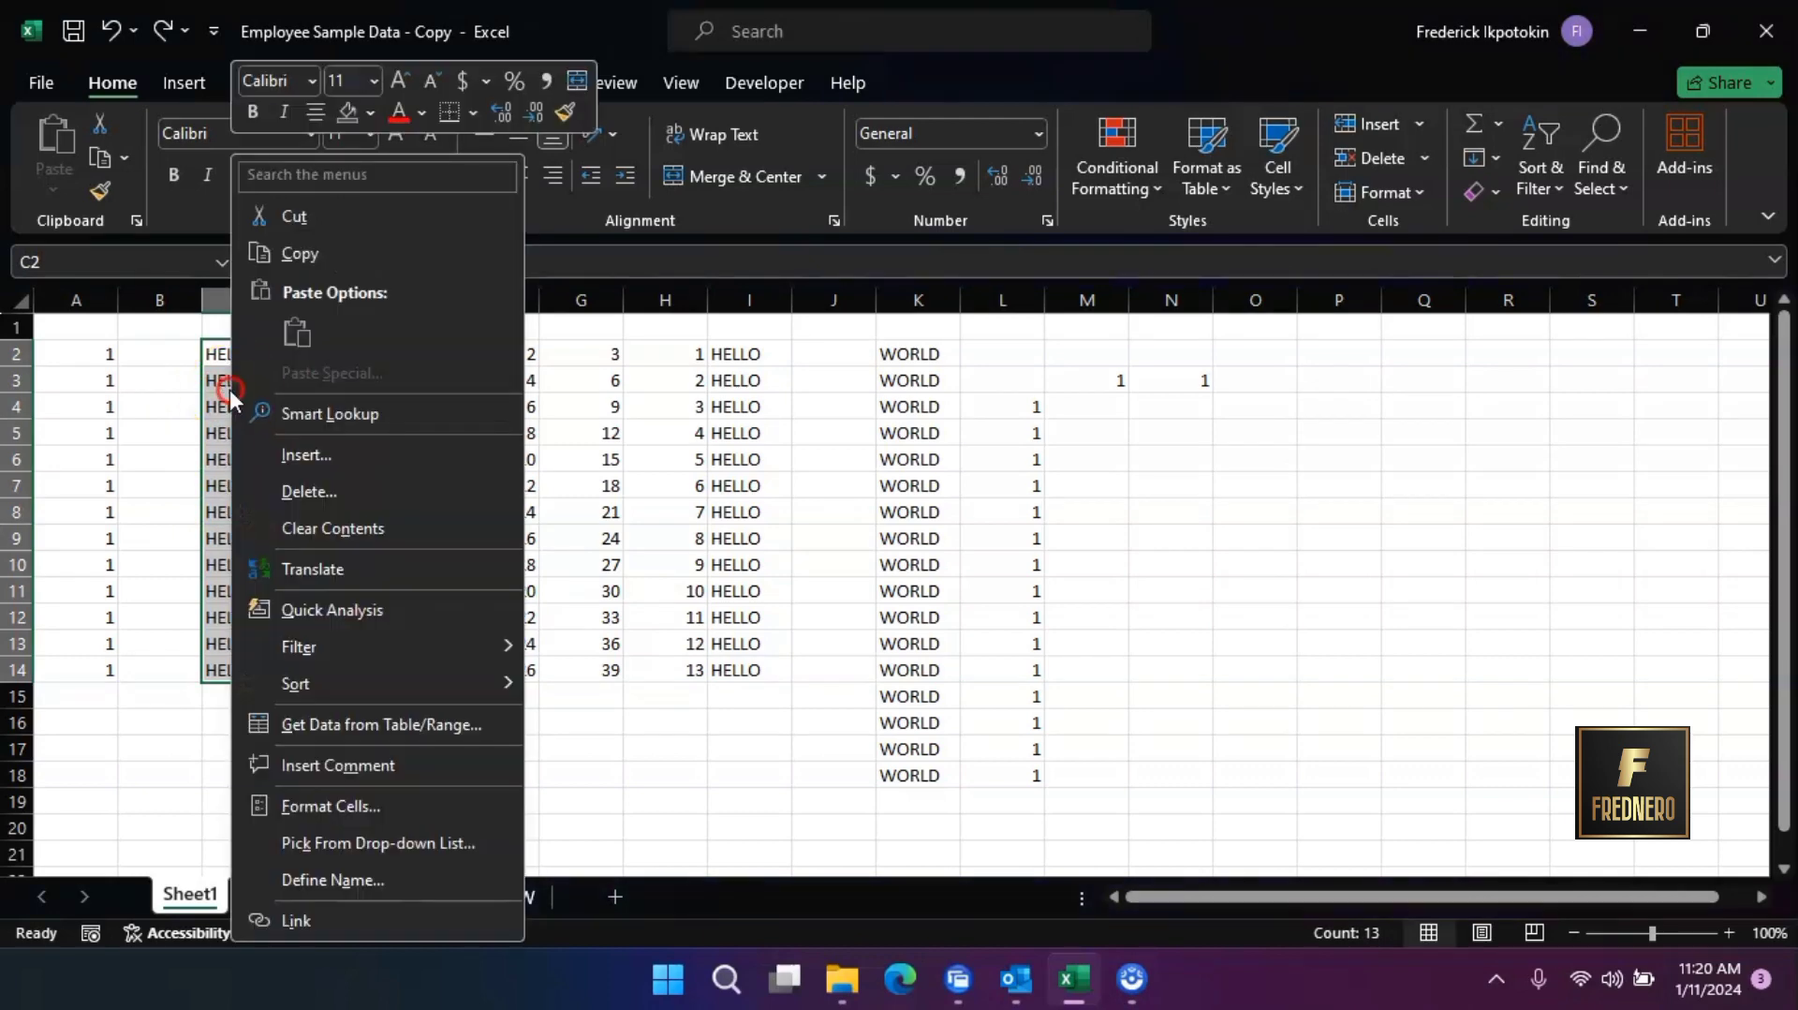
{"action": "left_click", "coordinate": [316, 255]}
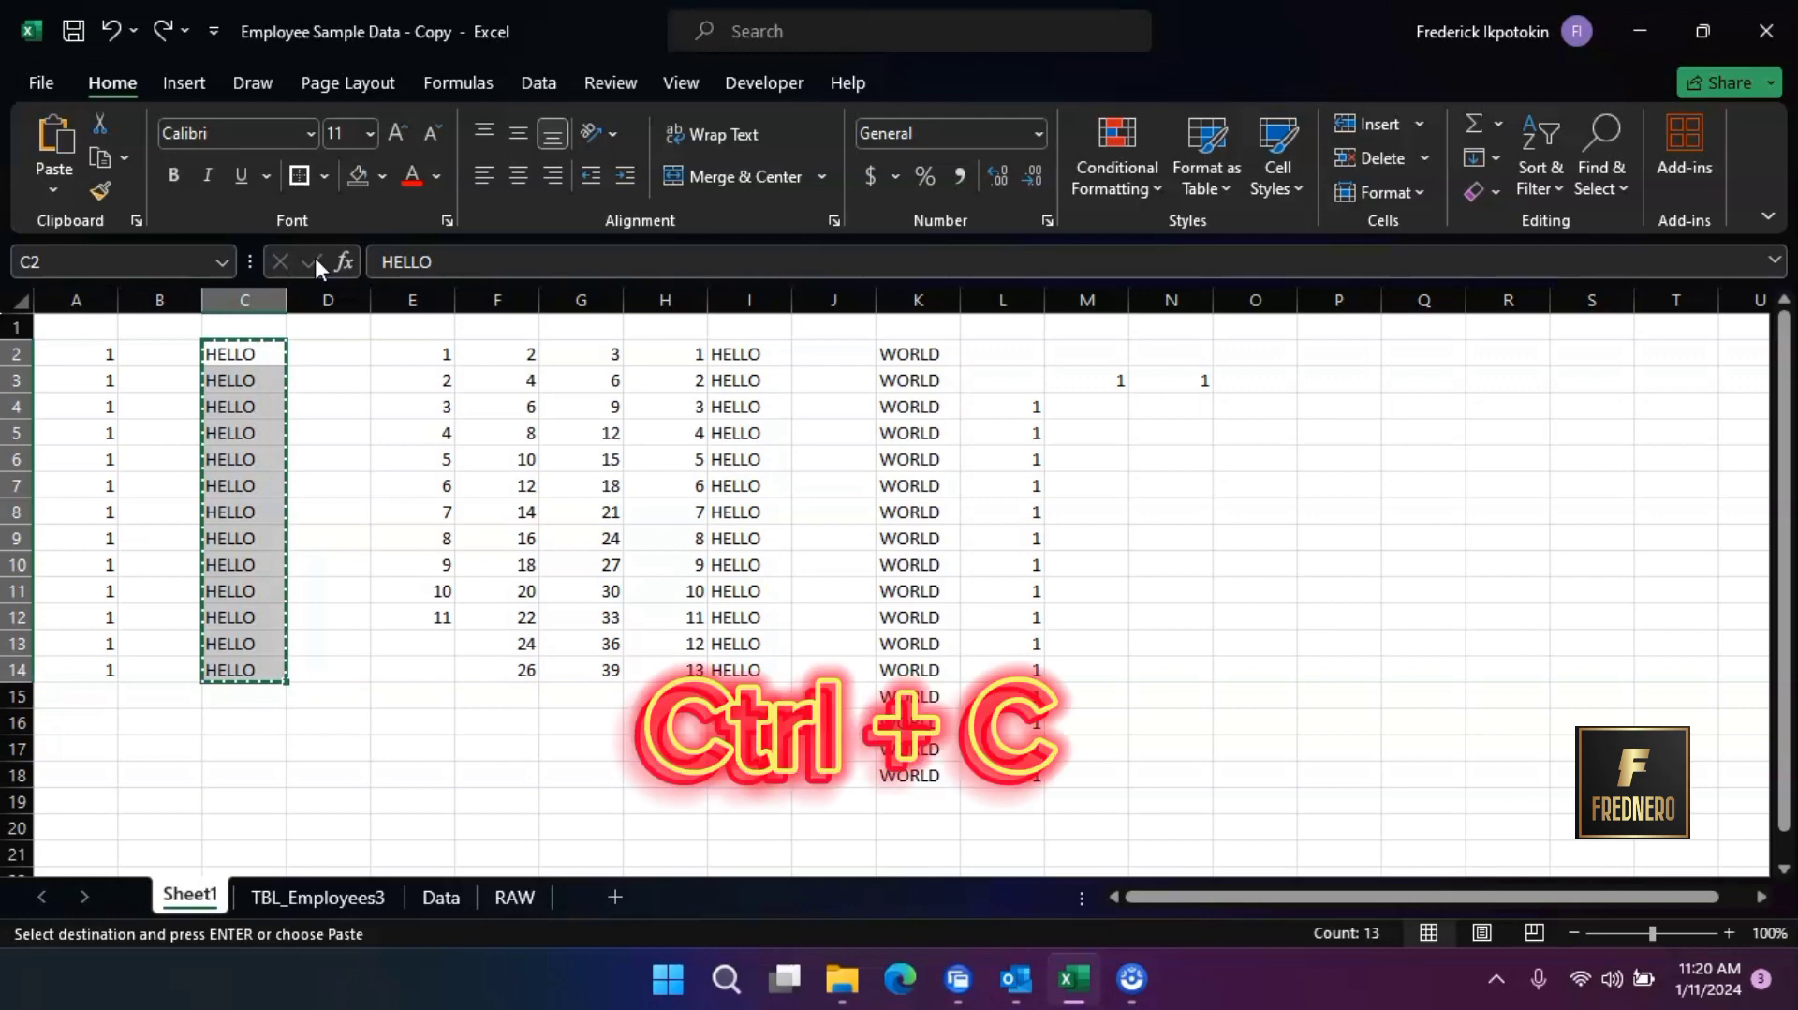
{"action": "left_click", "coordinate": [1435, 379]}
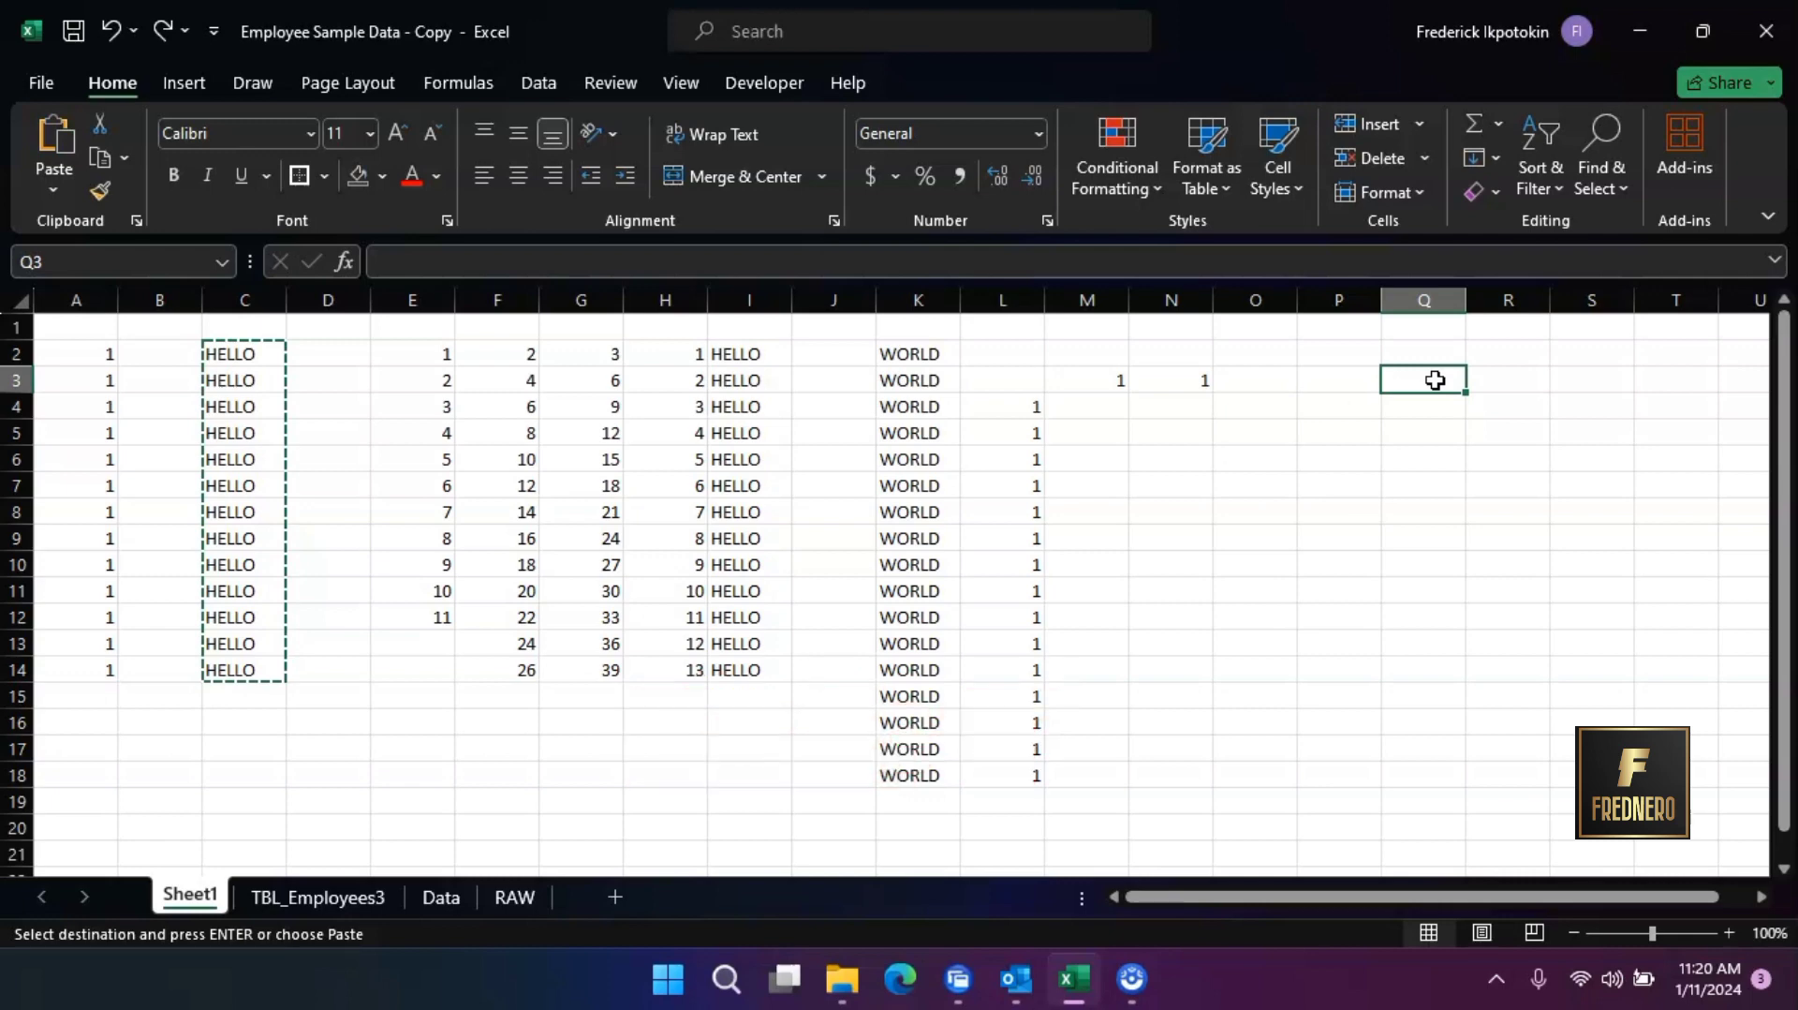
{"action": "right_click", "coordinate": [1436, 381]}
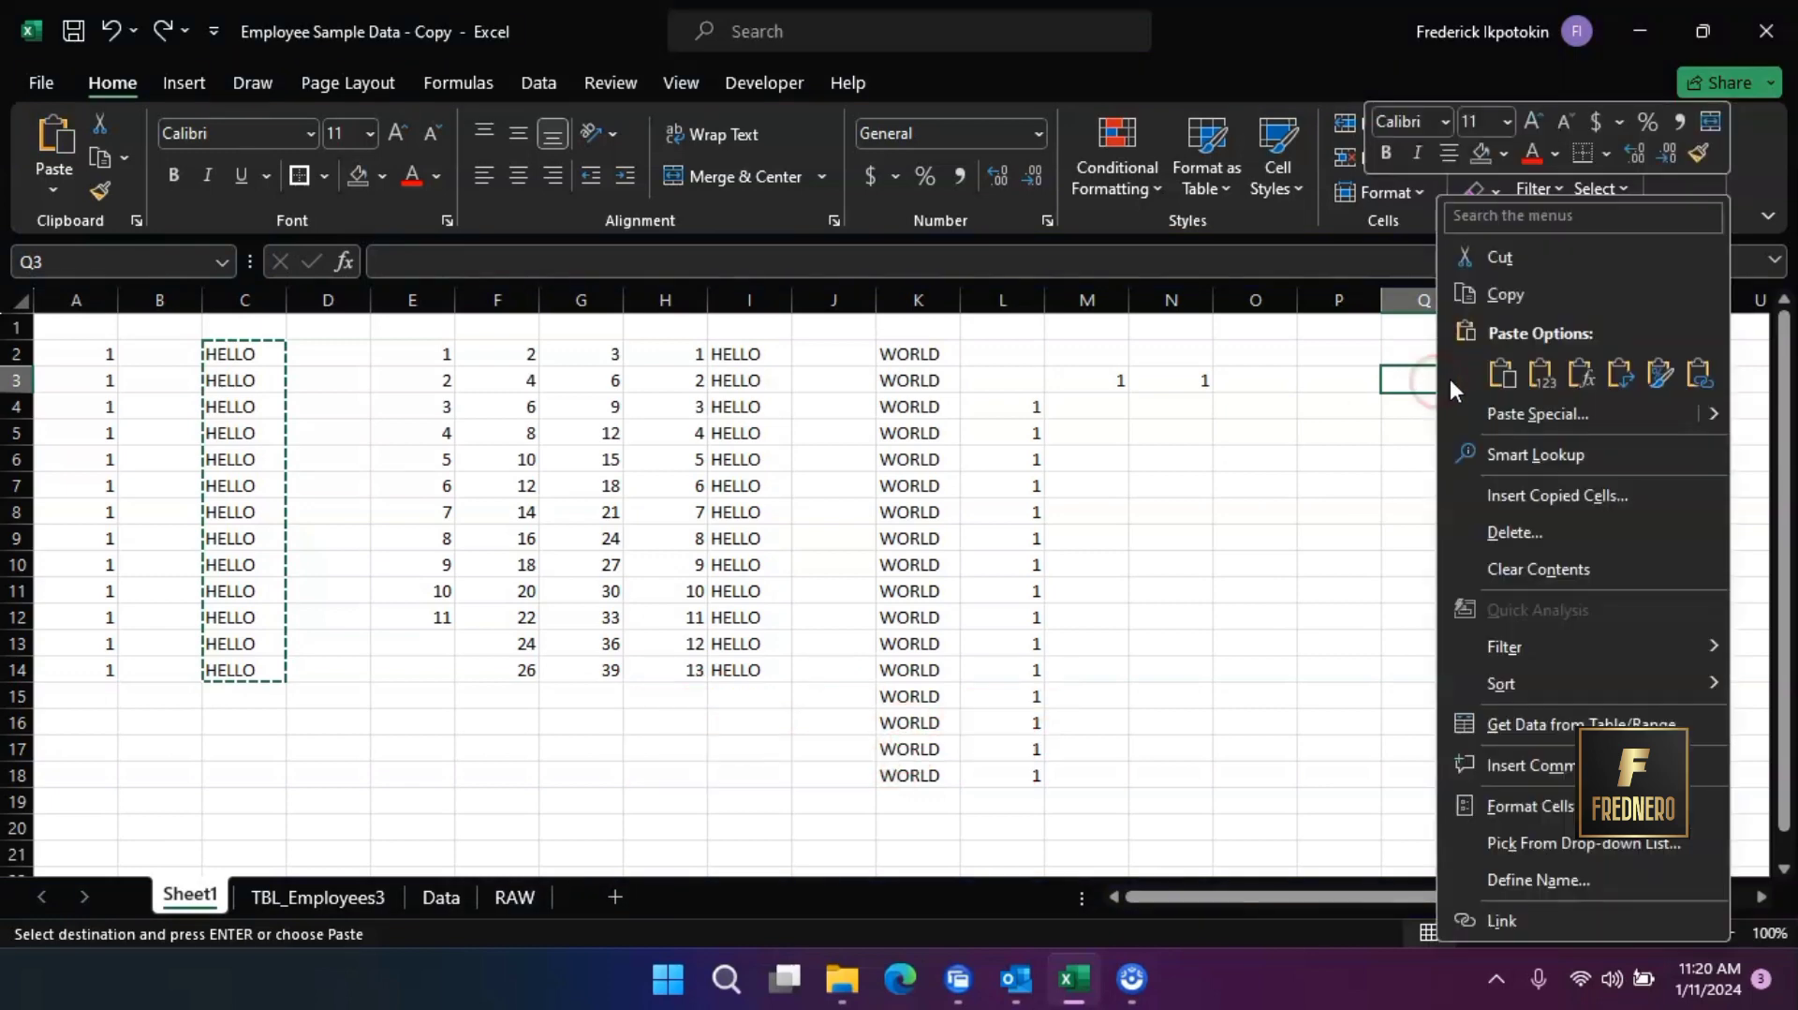
{"action": "left_click", "coordinate": [1492, 377]}
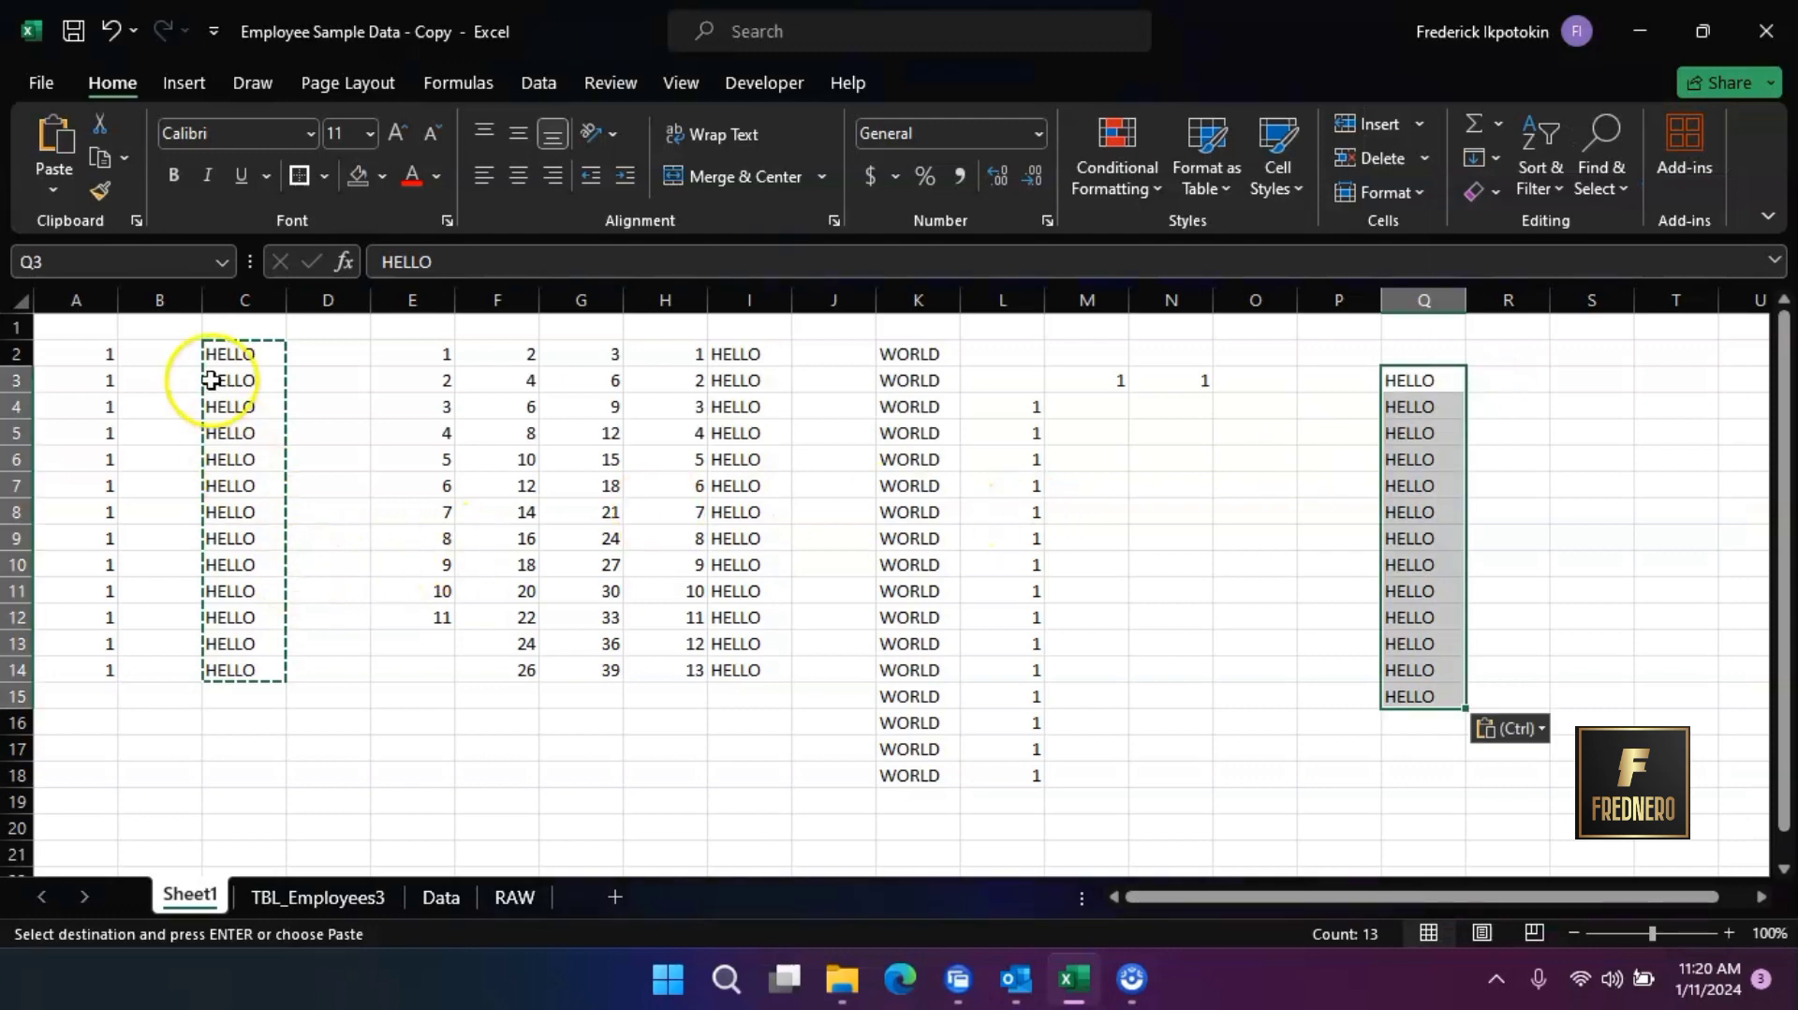
Clear the copy selection and move the HELLO range C2:C14 directly to start at cell O3
{"action": "left_click", "coordinate": [305, 678]}
{"action": "double_click", "coordinate": [320, 671]}
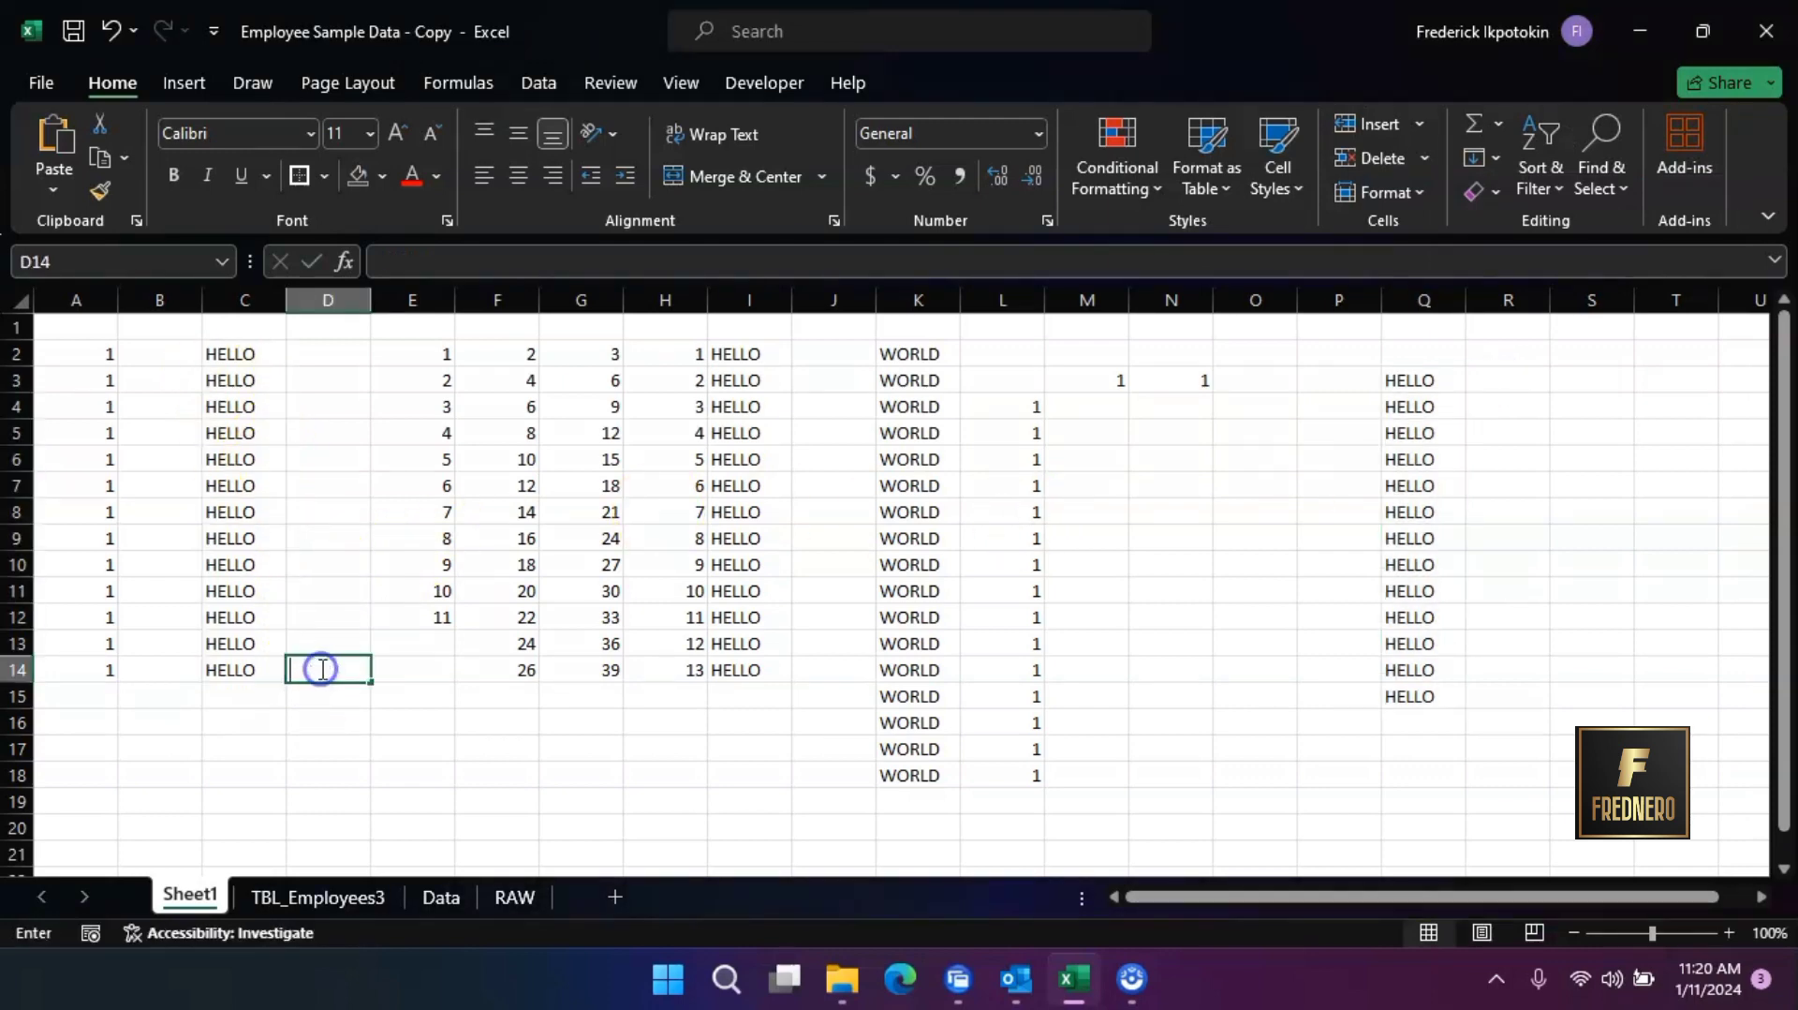
{"action": "key", "text": "Escape"}
{"action": "left_click_drag", "start_coordinate": [228, 354], "coordinate": [239, 671]}
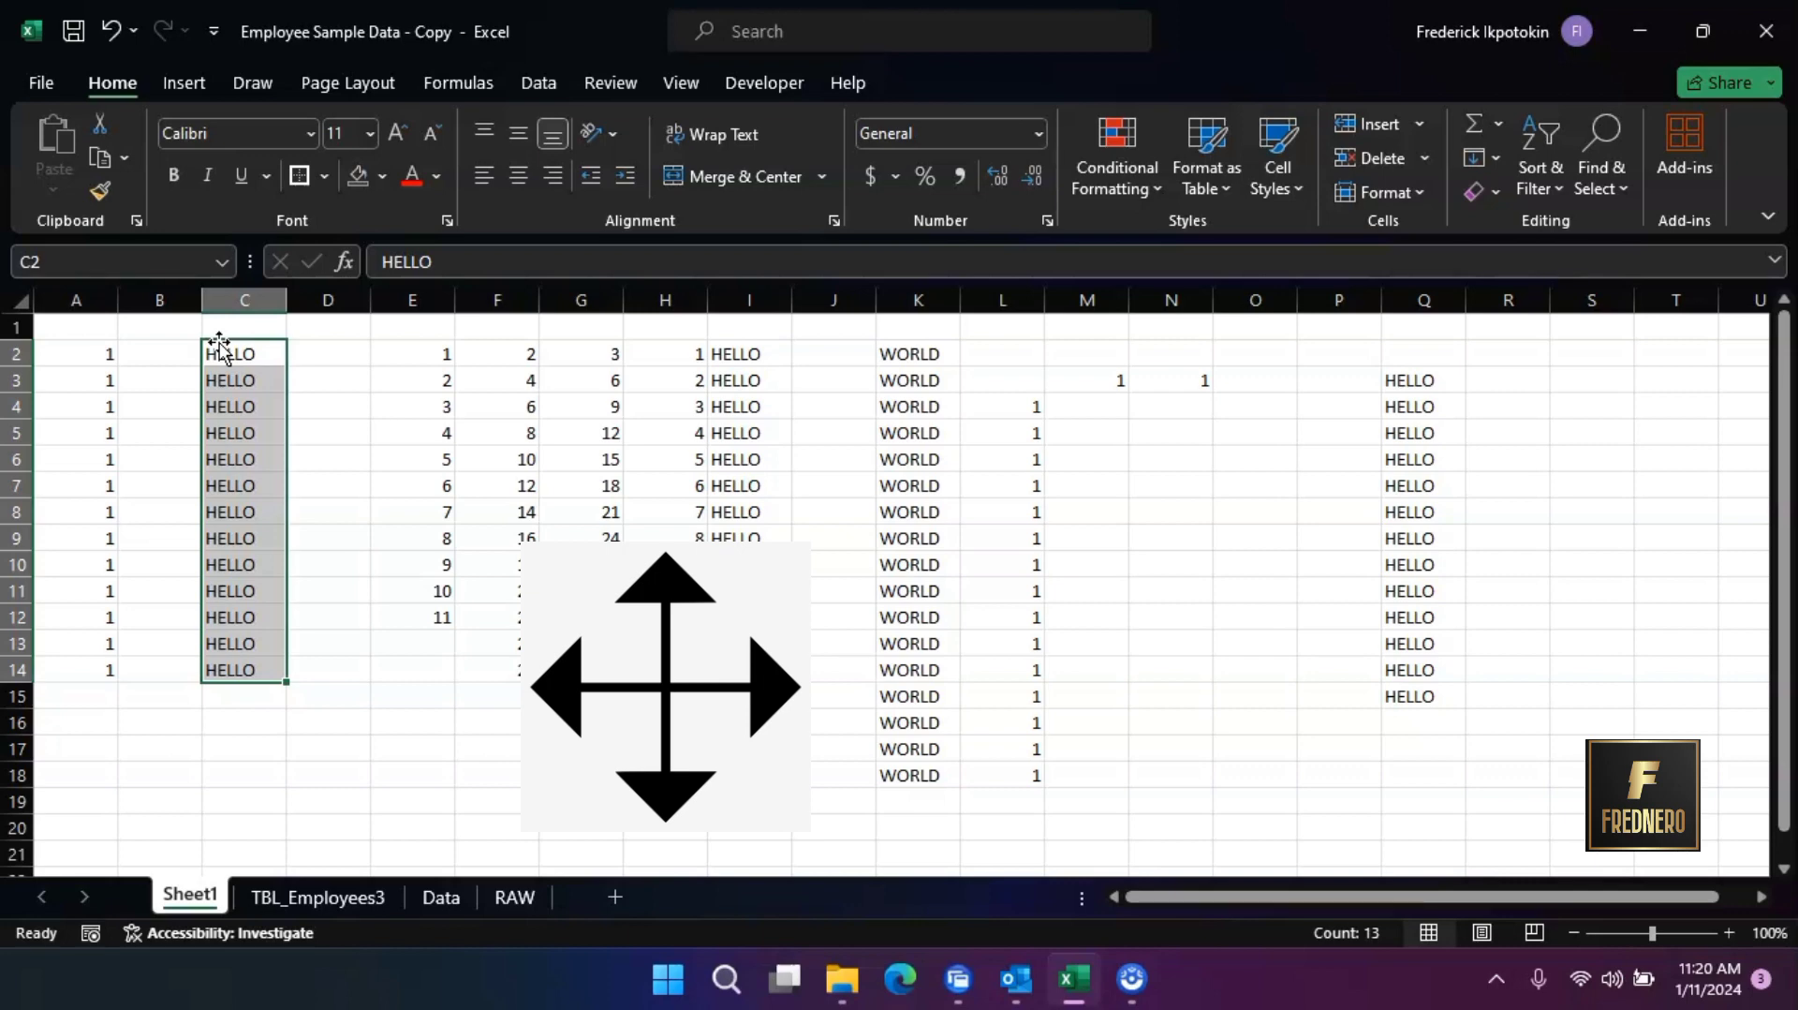
{"action": "left_click_drag", "start_coordinate": [219, 347], "coordinate": [1263, 386]}
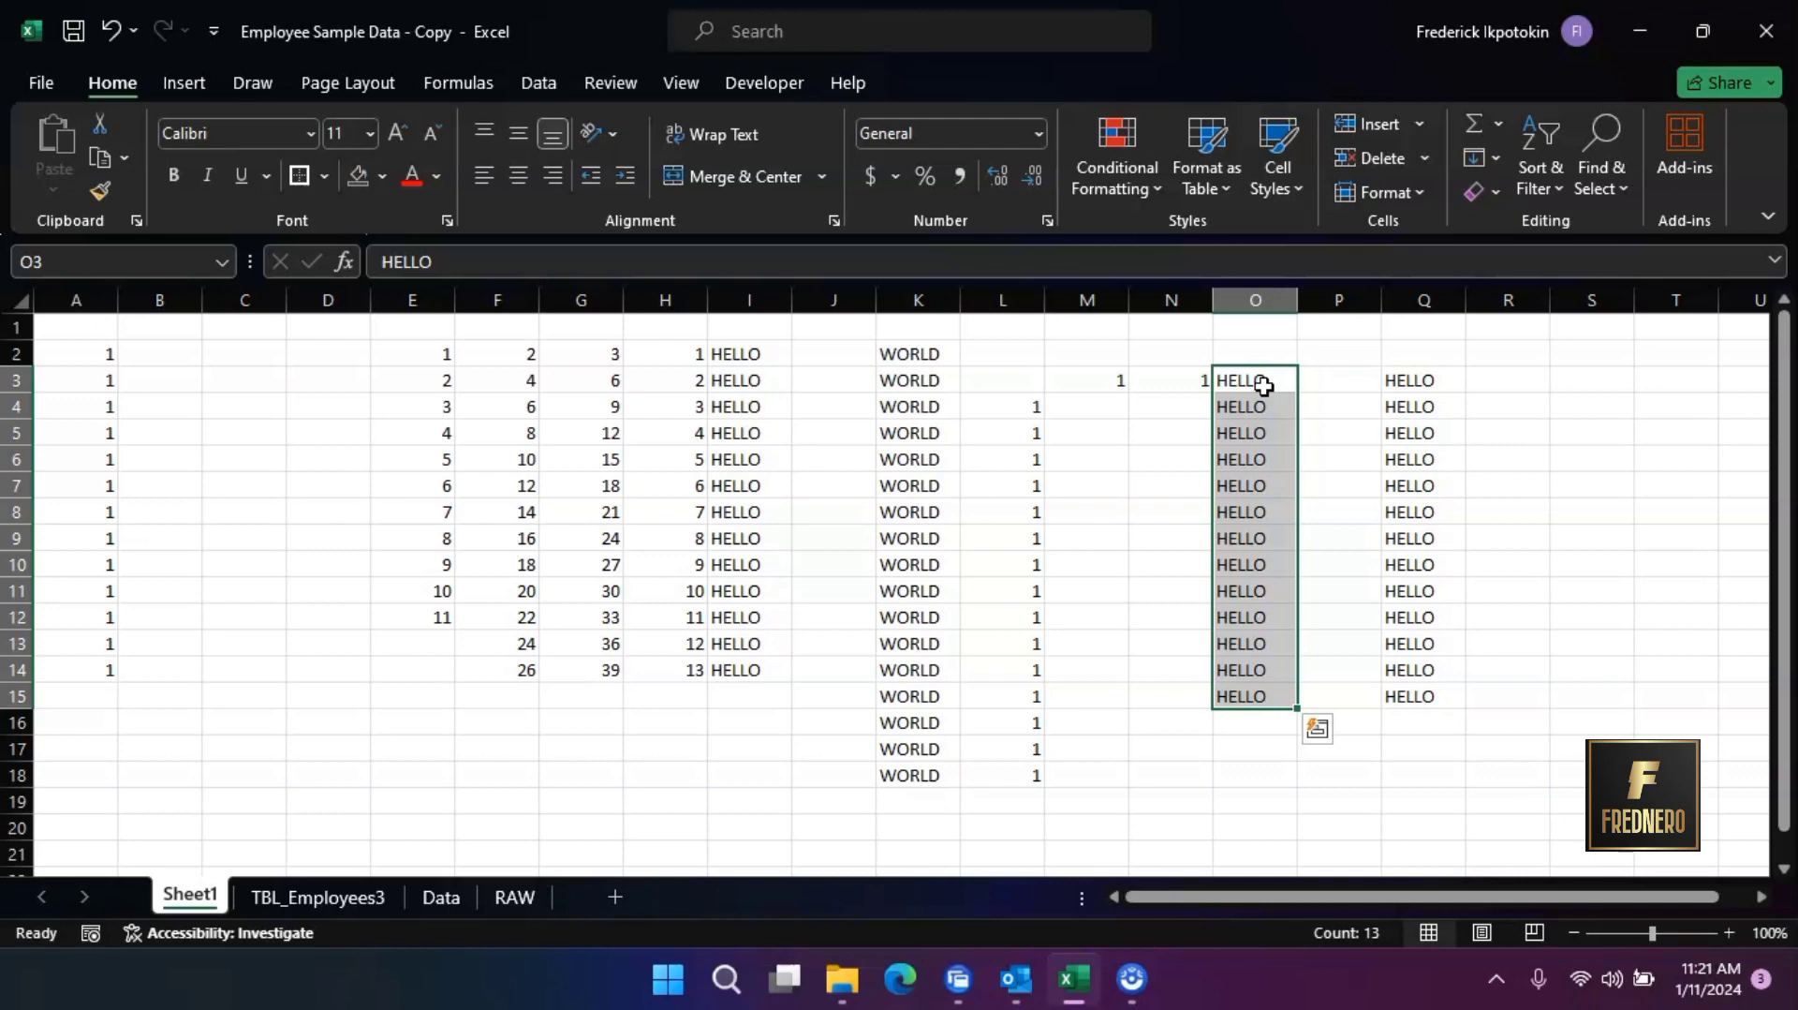
Cut the number series in E2:E12 and paste it starting at cell R3
{"action": "left_click_drag", "start_coordinate": [422, 361], "coordinate": [449, 611]}
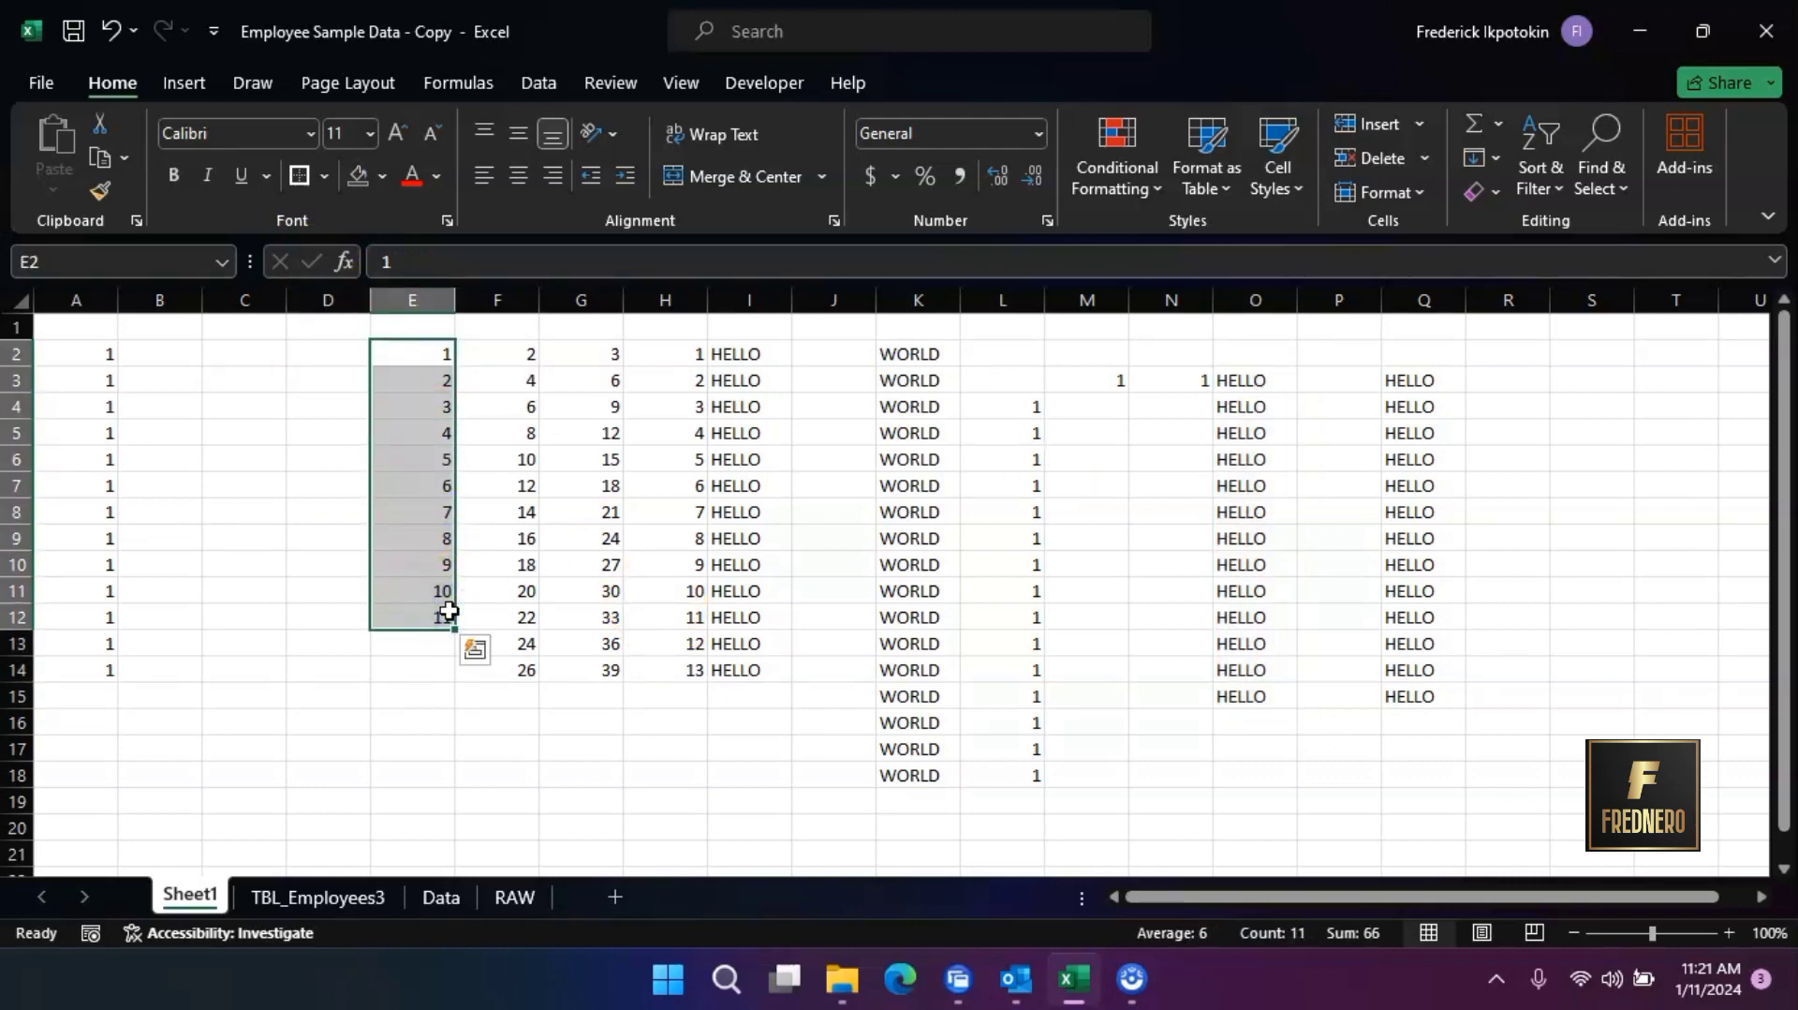
{"action": "key", "text": "ctrl+x"}
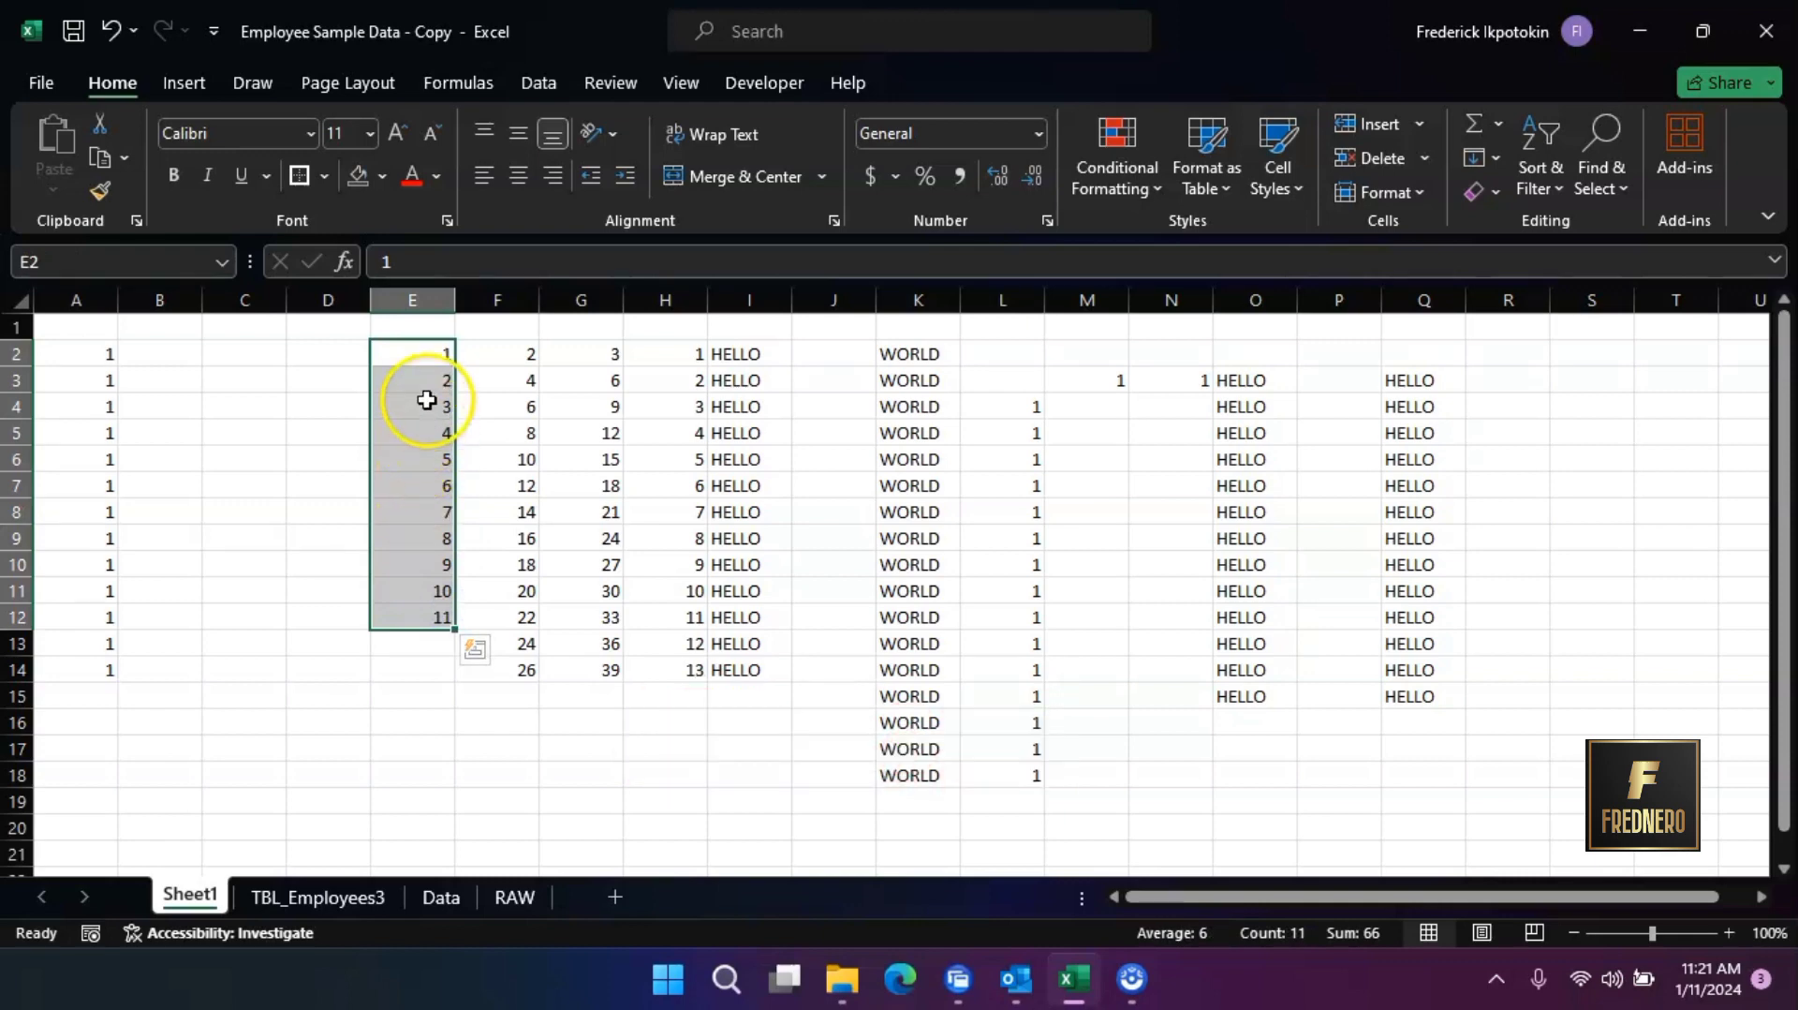
{"action": "right_click", "coordinate": [427, 364]}
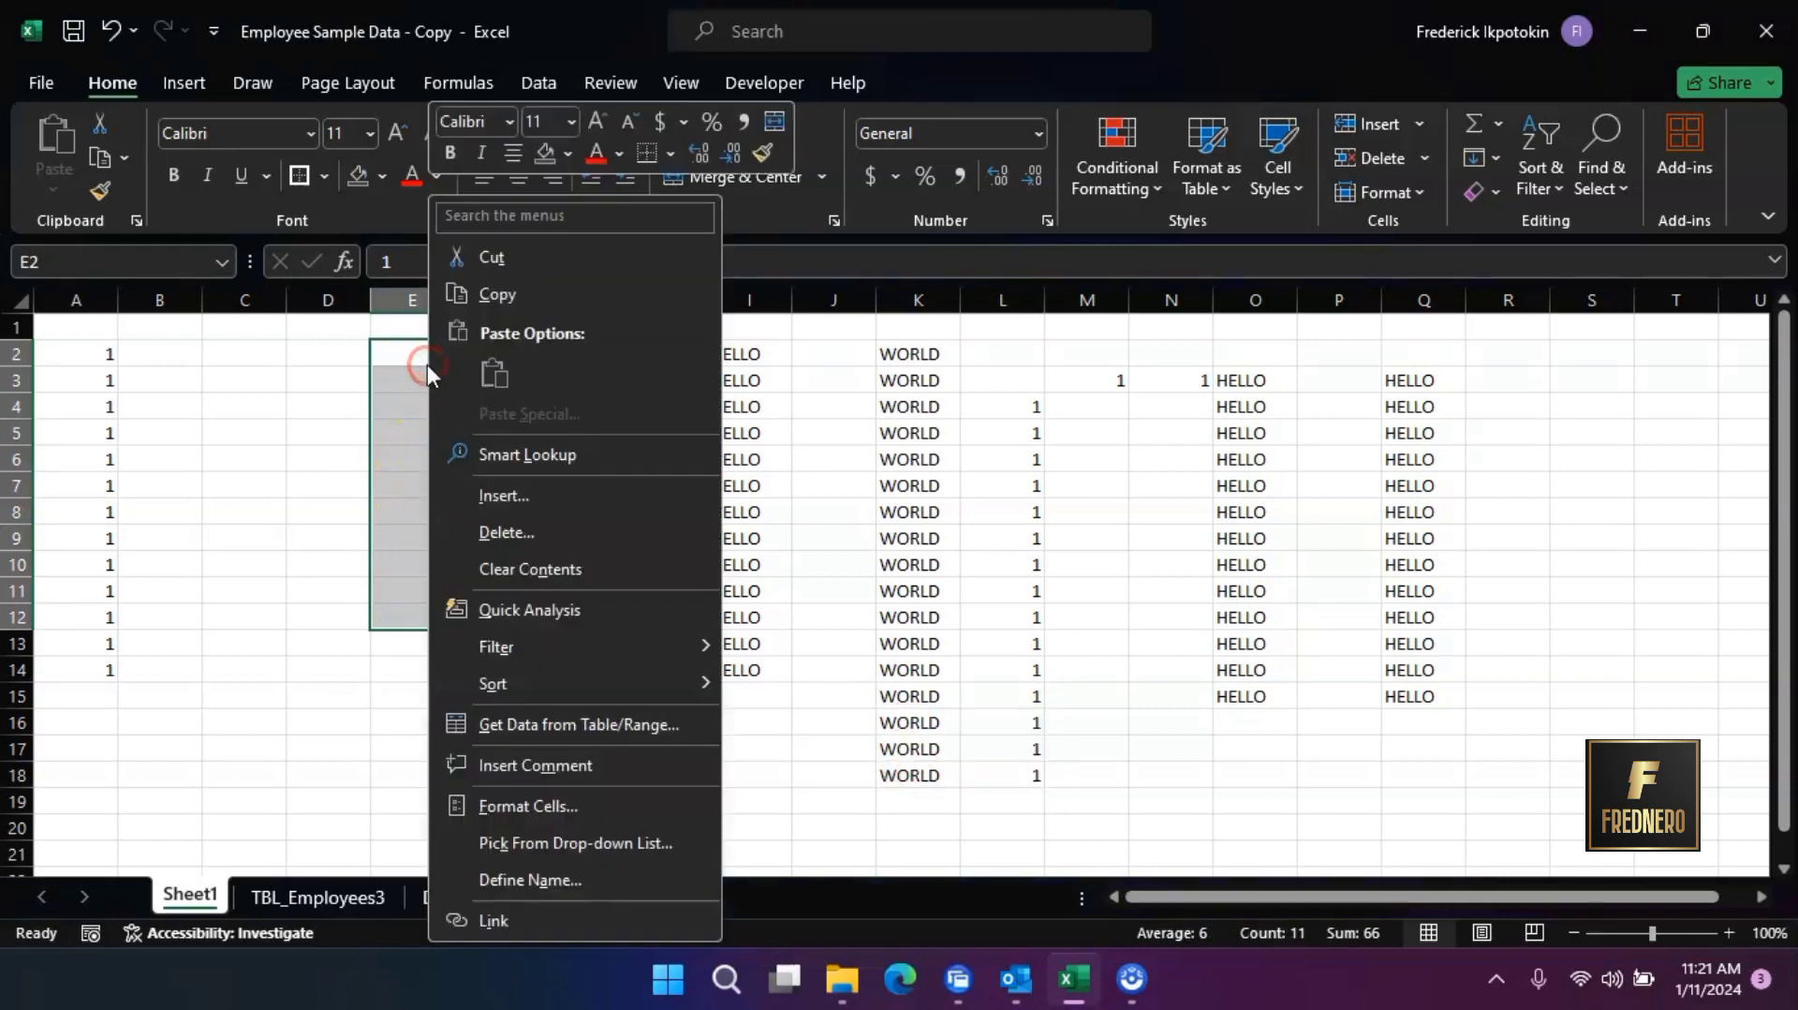
{"action": "left_click", "coordinate": [494, 259]}
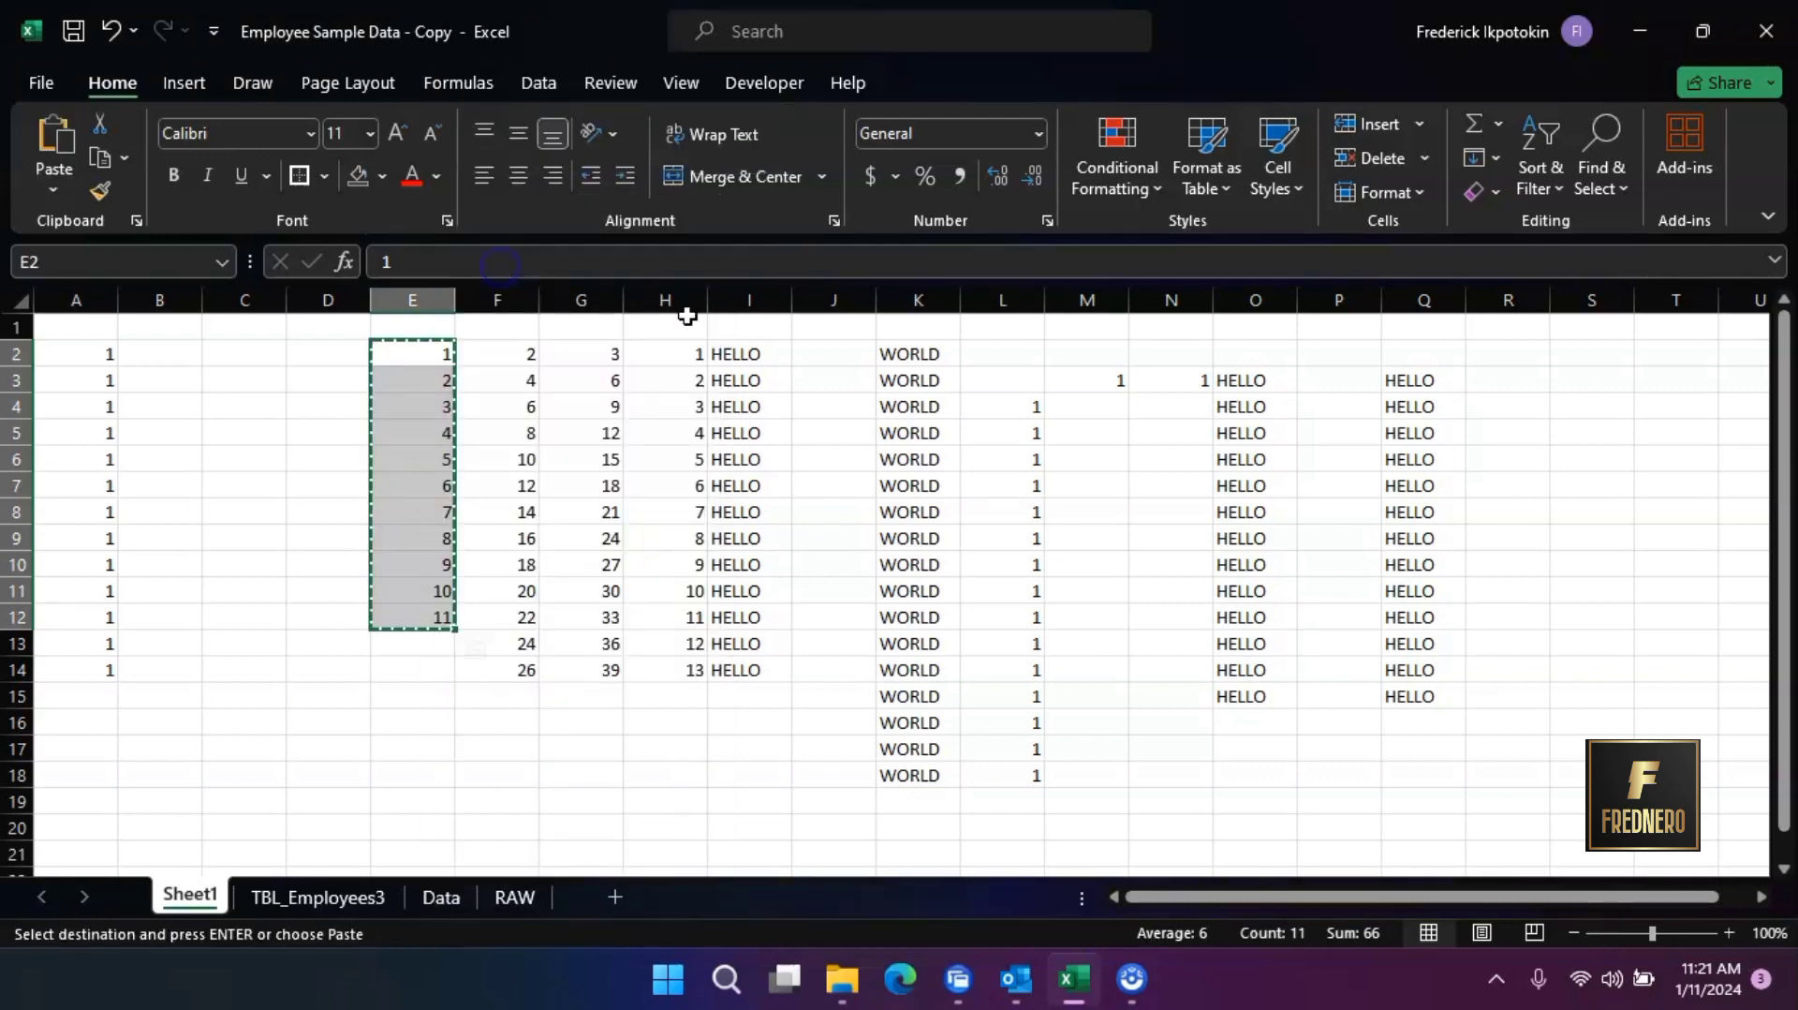
{"action": "left_click", "coordinate": [1510, 382]}
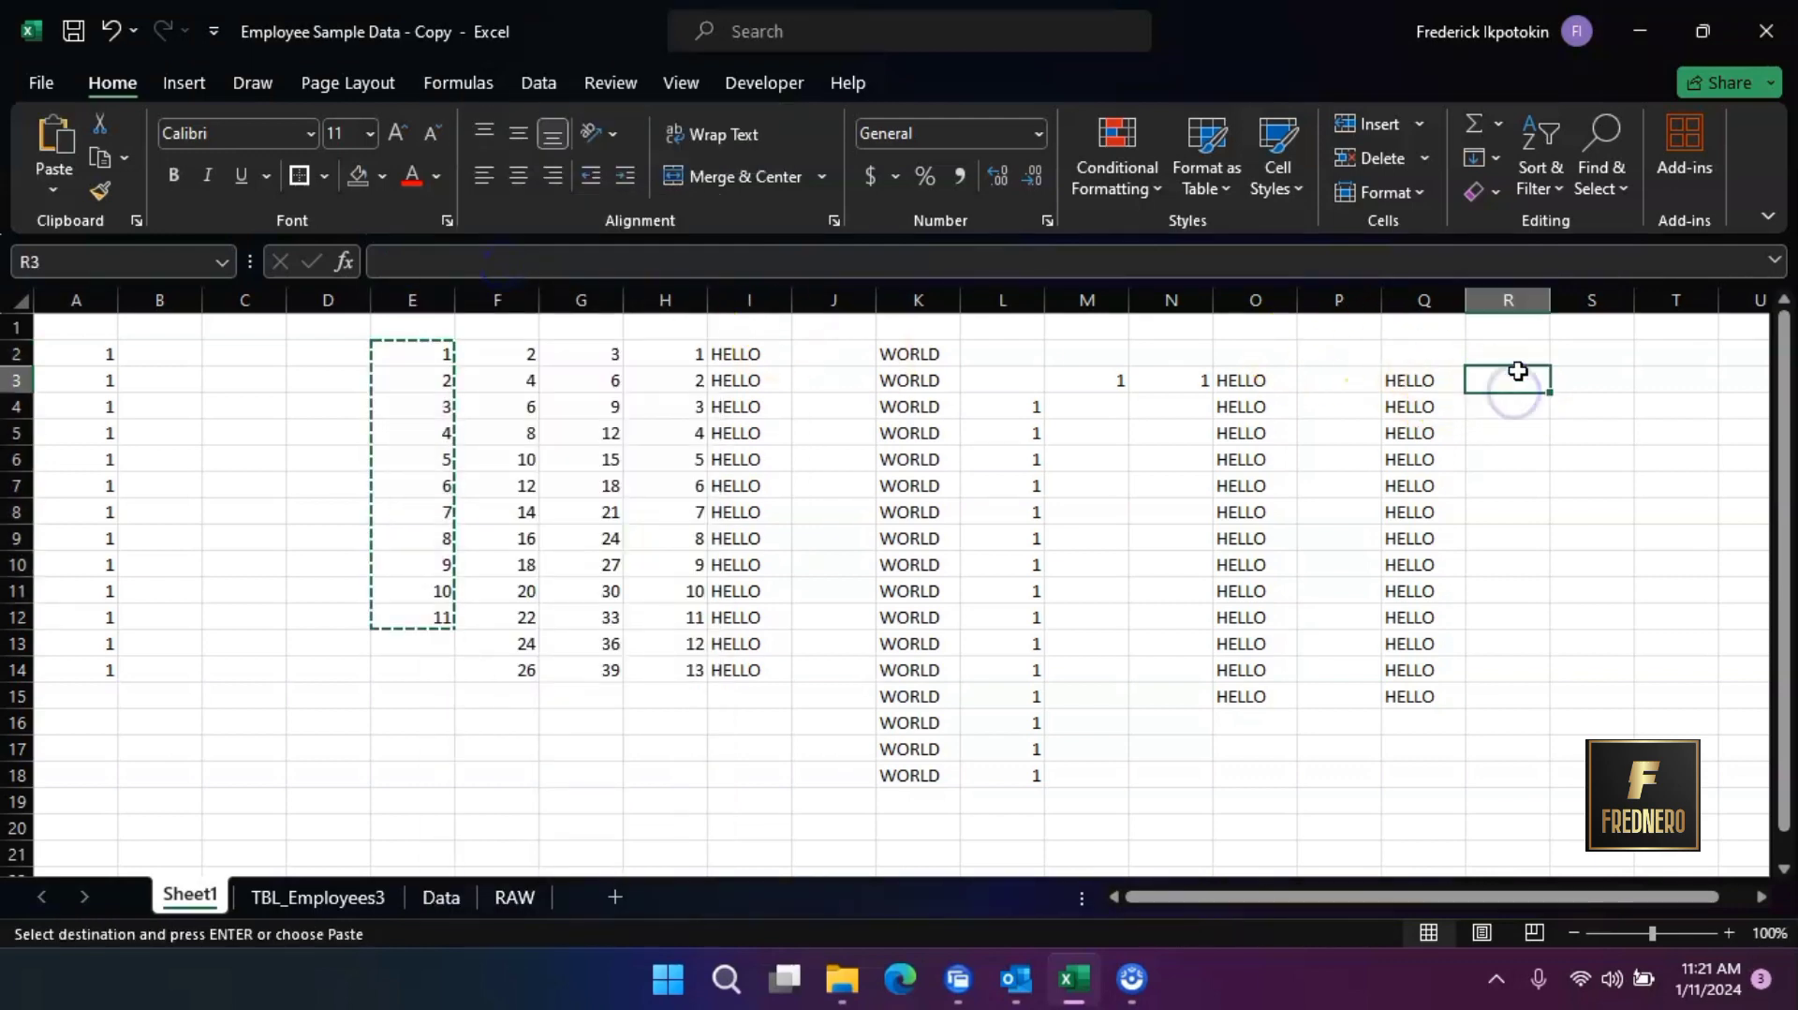
{"action": "right_click", "coordinate": [1517, 379]}
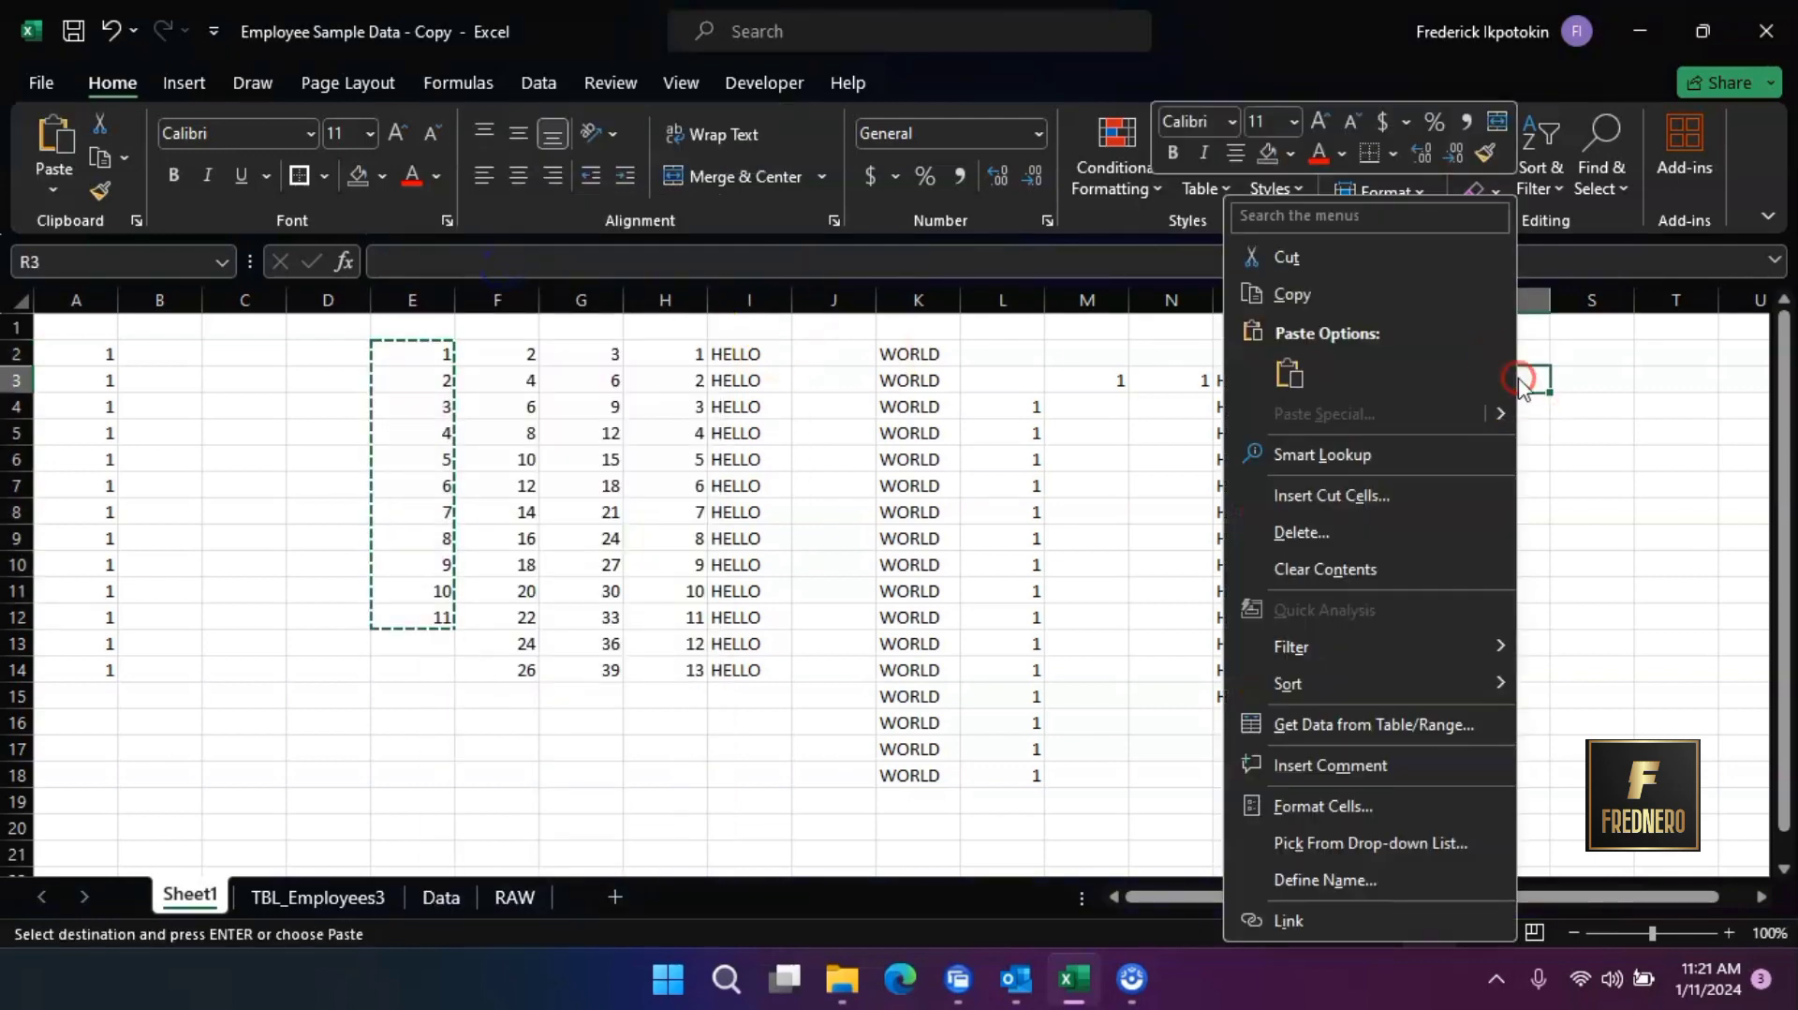
{"action": "left_click", "coordinate": [1288, 378]}
{"action": "left_click", "coordinate": [1646, 488]}
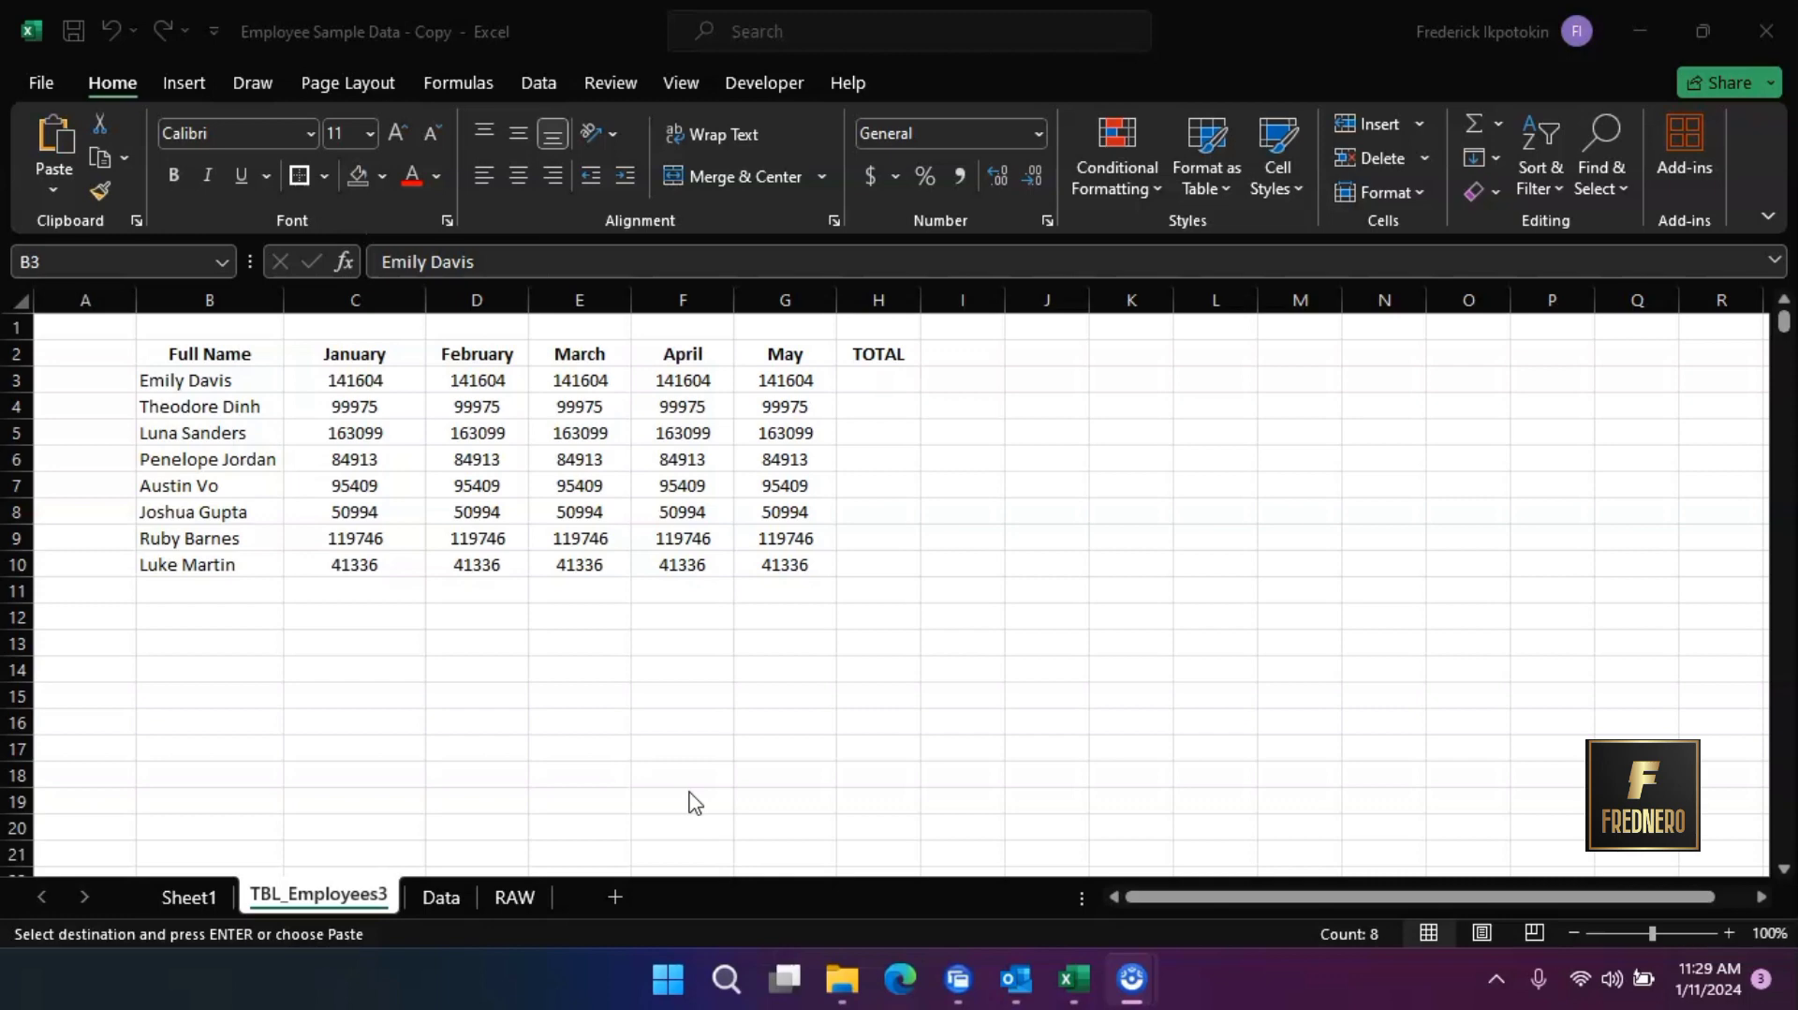
On the TBL_Employees3 sheet, clear all the names in B3:B10 below the Full Name header
{"action": "left_click", "coordinate": [201, 377]}
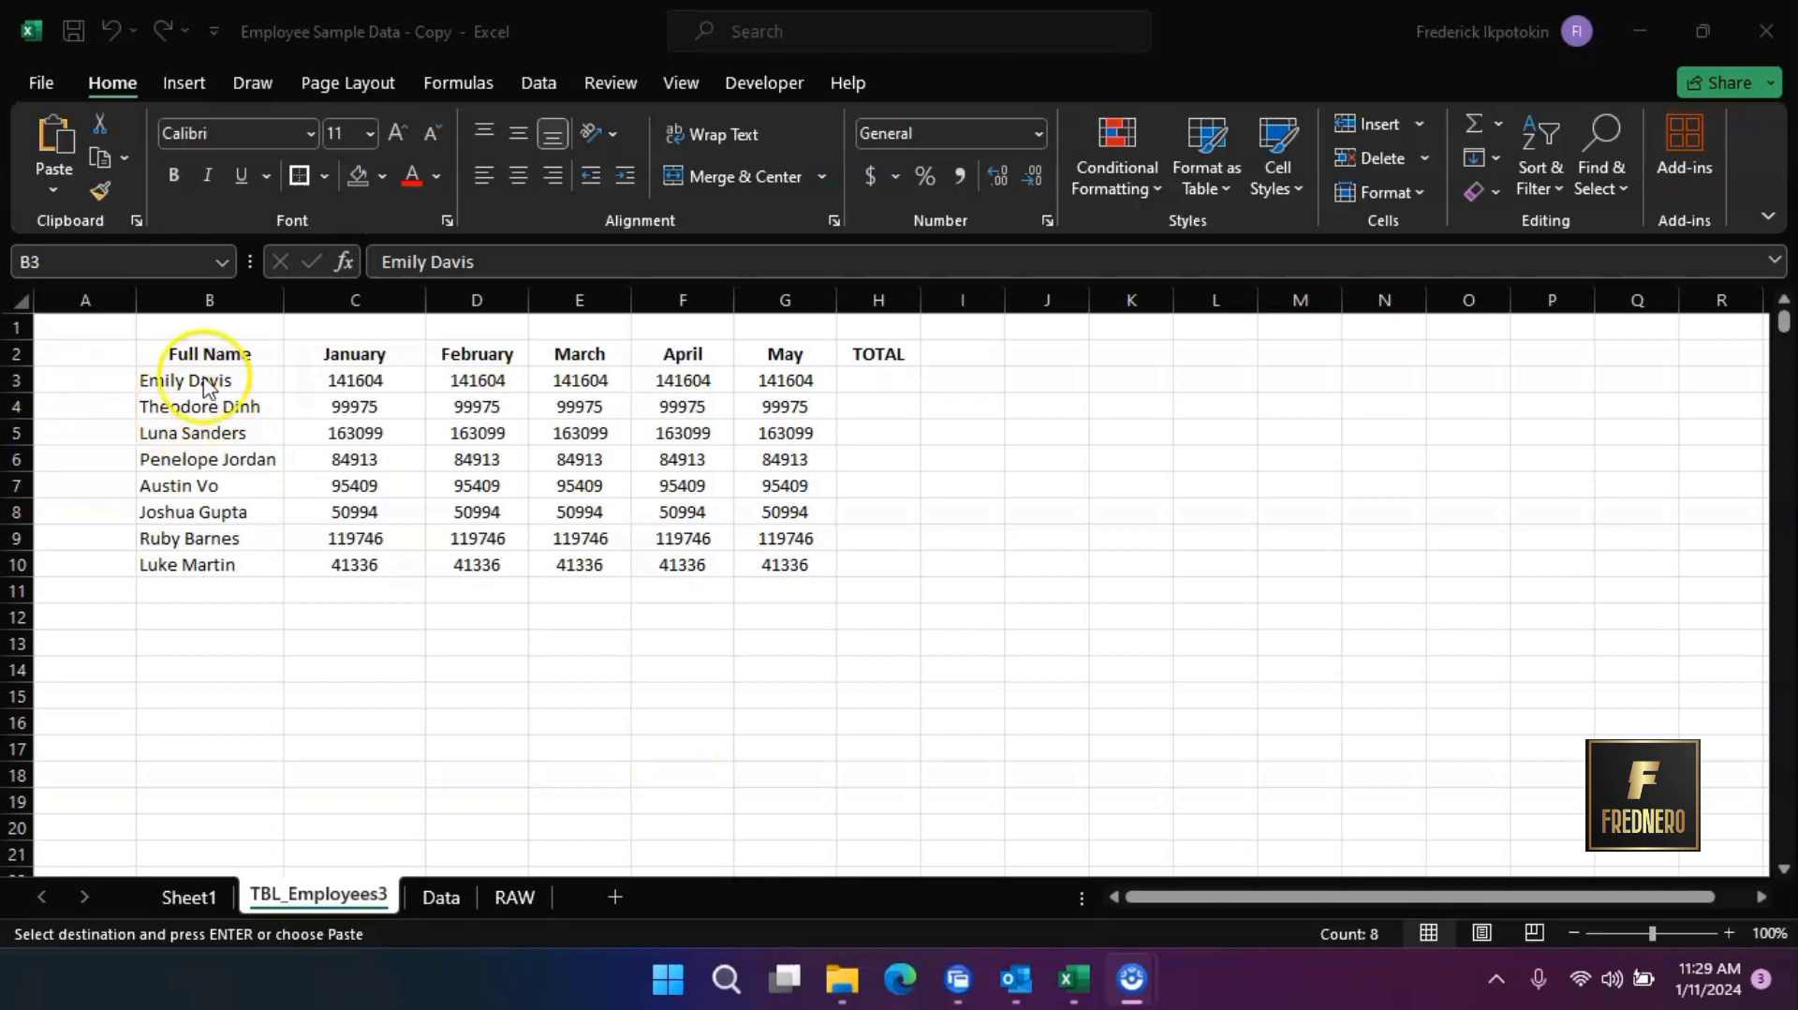
{"action": "key", "text": "ctrl+shift+Down"}
{"action": "key", "text": "Escape"}
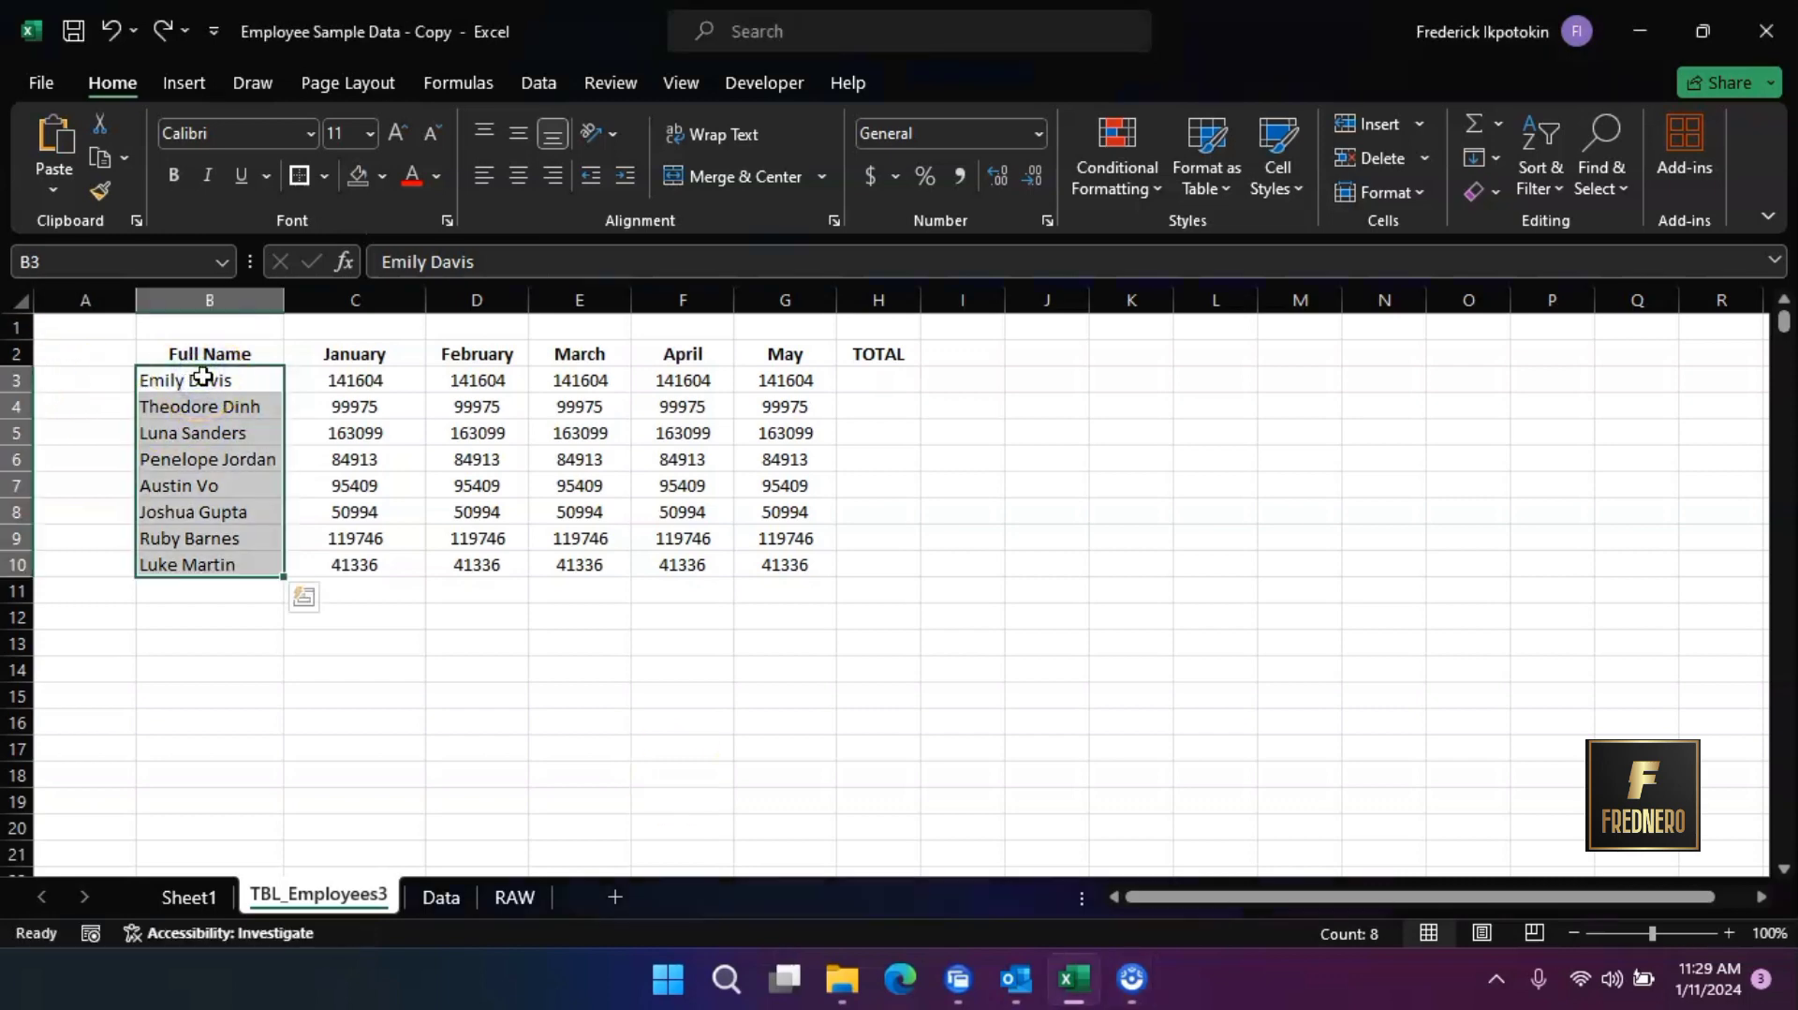
{"action": "key", "text": "Delete"}
{"action": "left_click", "coordinate": [309, 734]}
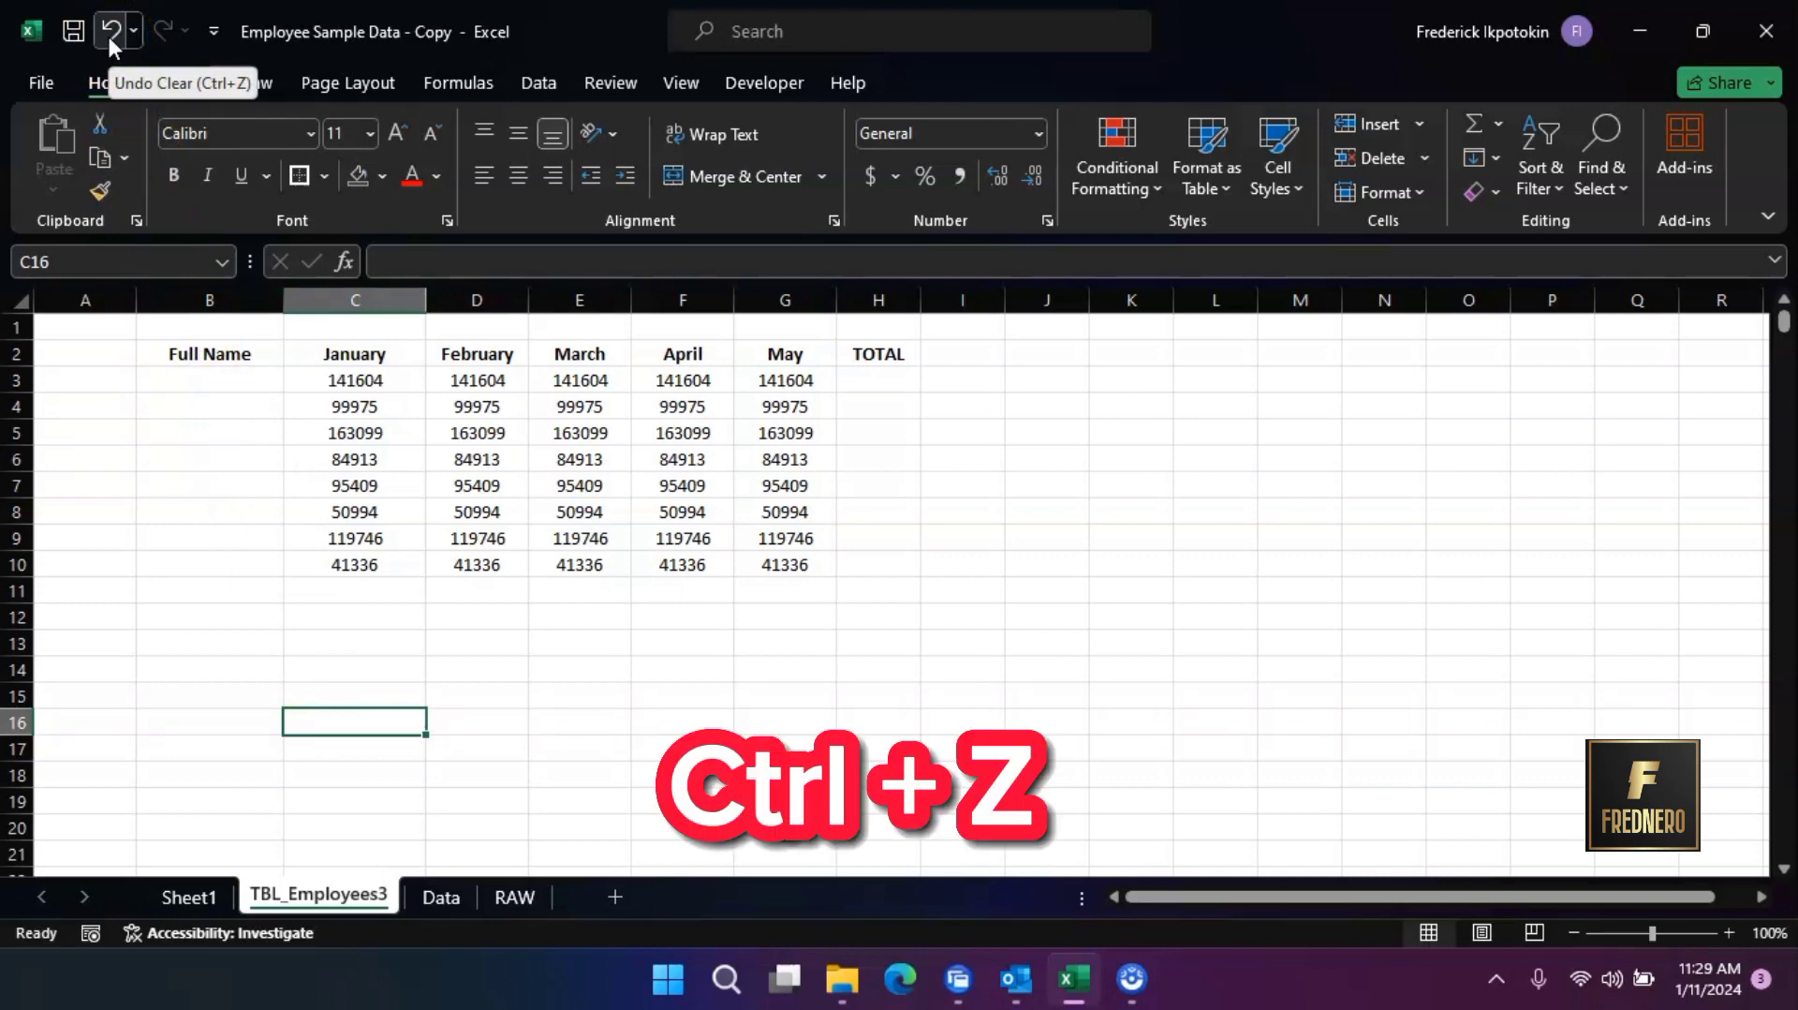
Undo the clearing of the names in B3:B10 on TBL_Employees3 and redo it
{"action": "key", "text": "ctrl+z"}
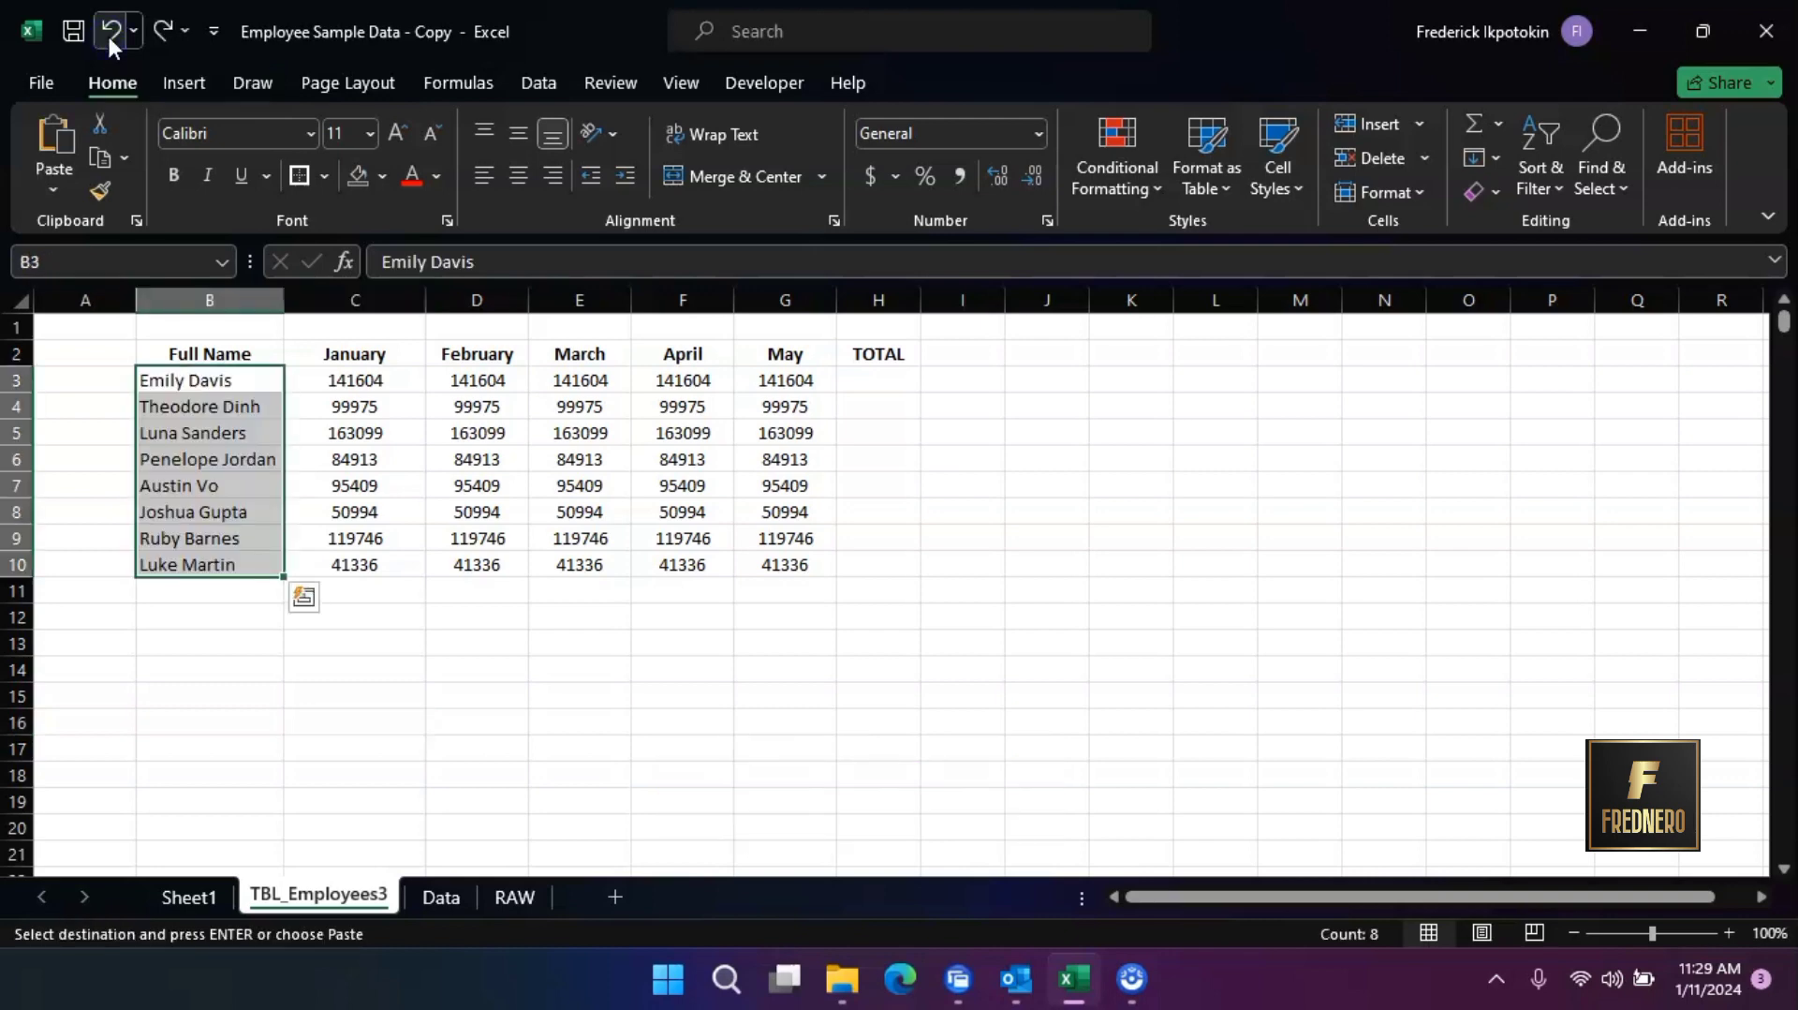
{"action": "left_click", "coordinate": [402, 613]}
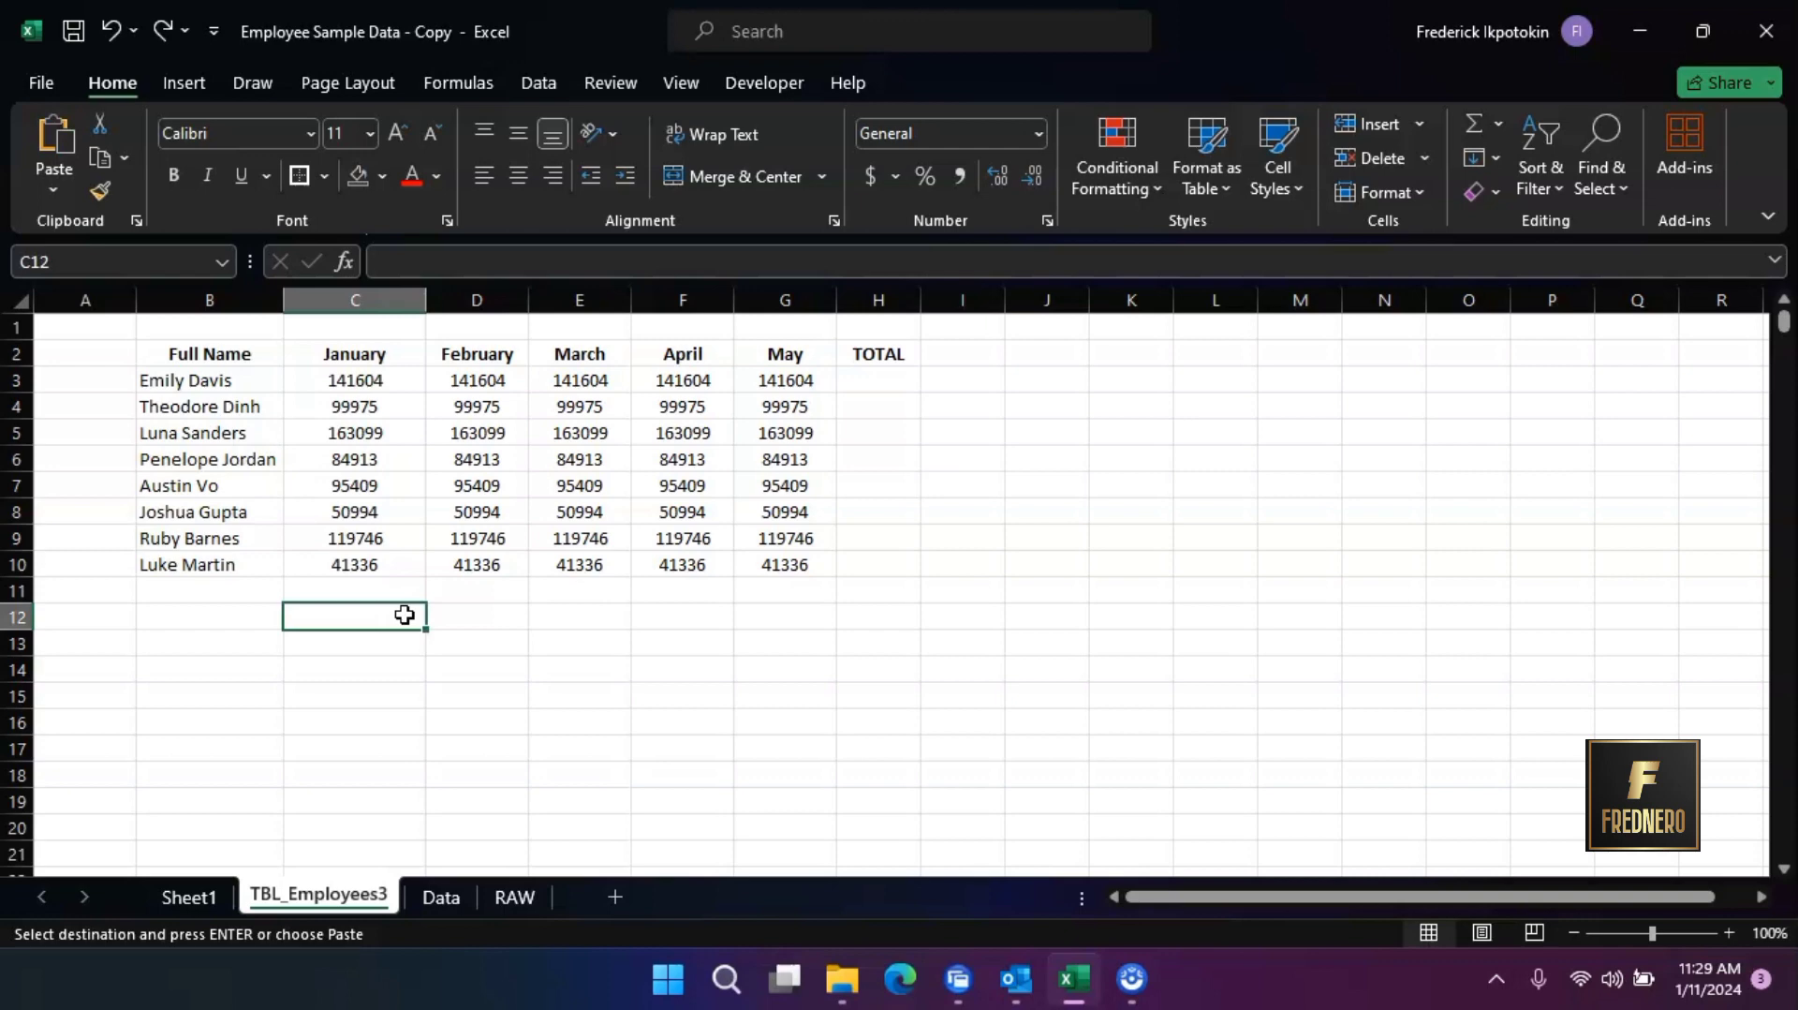
{"action": "key", "text": "ctrl+y"}
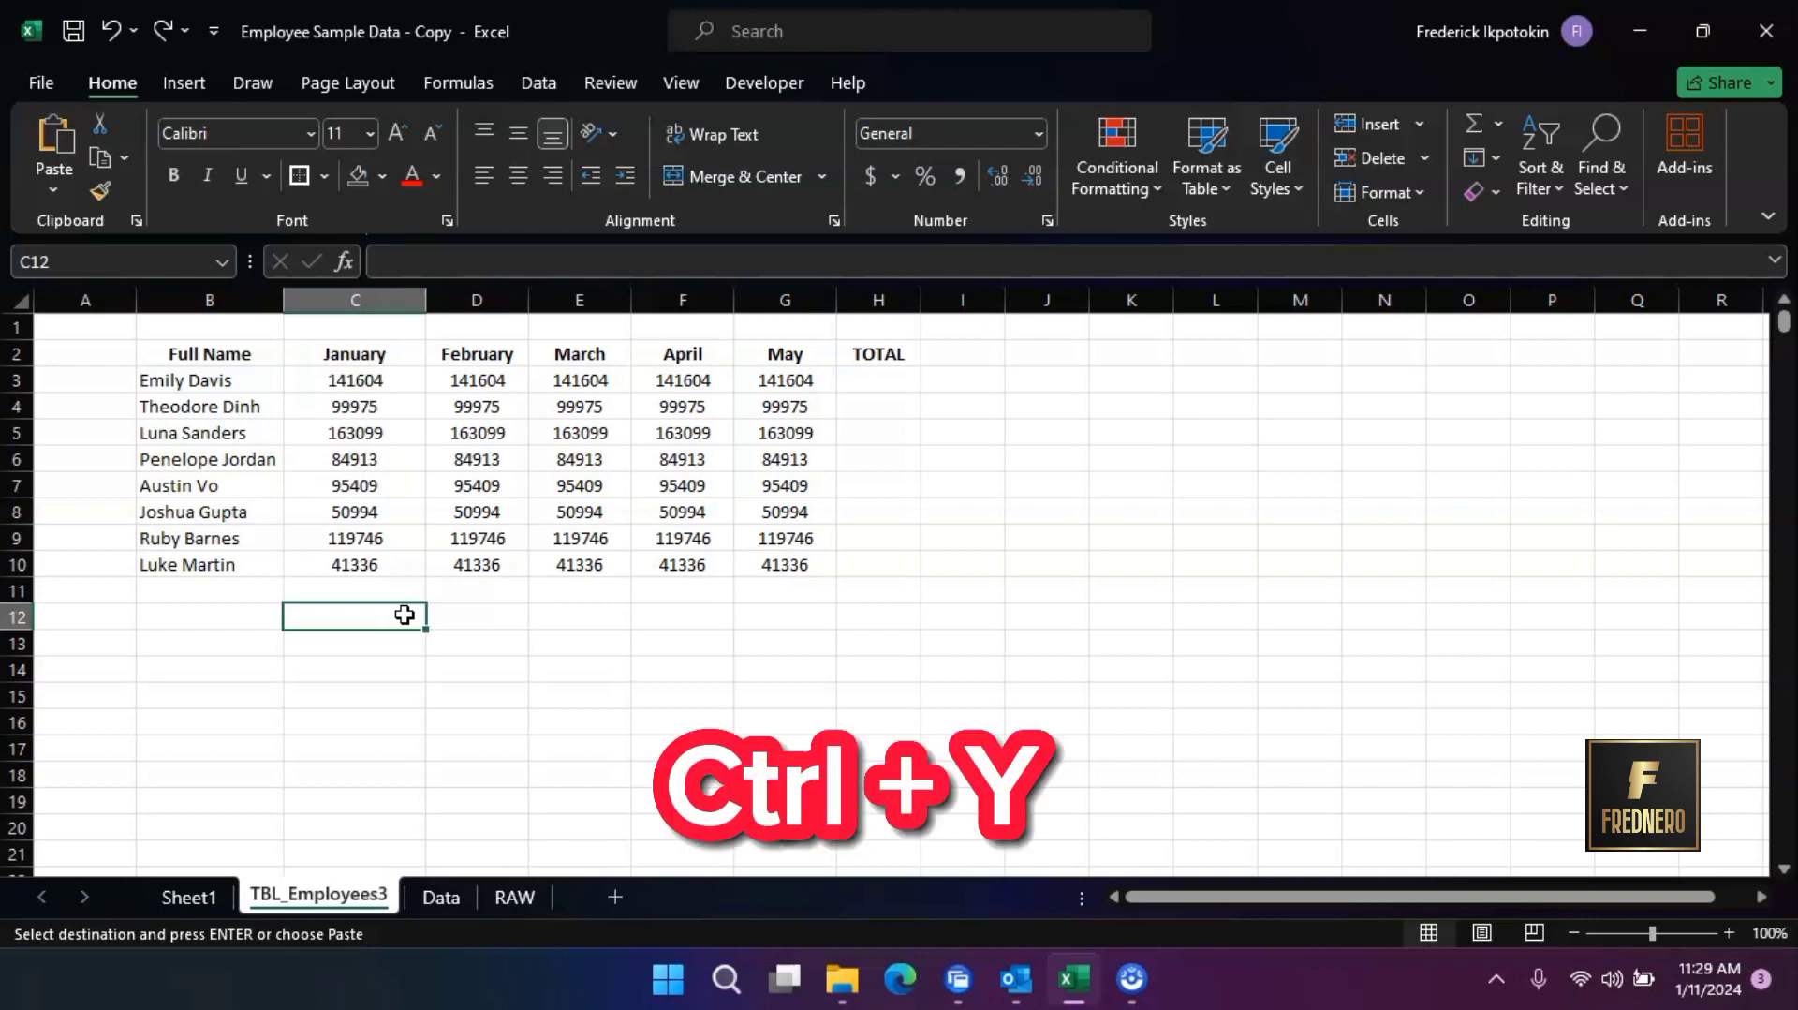
{"action": "left_click", "coordinate": [165, 28]}
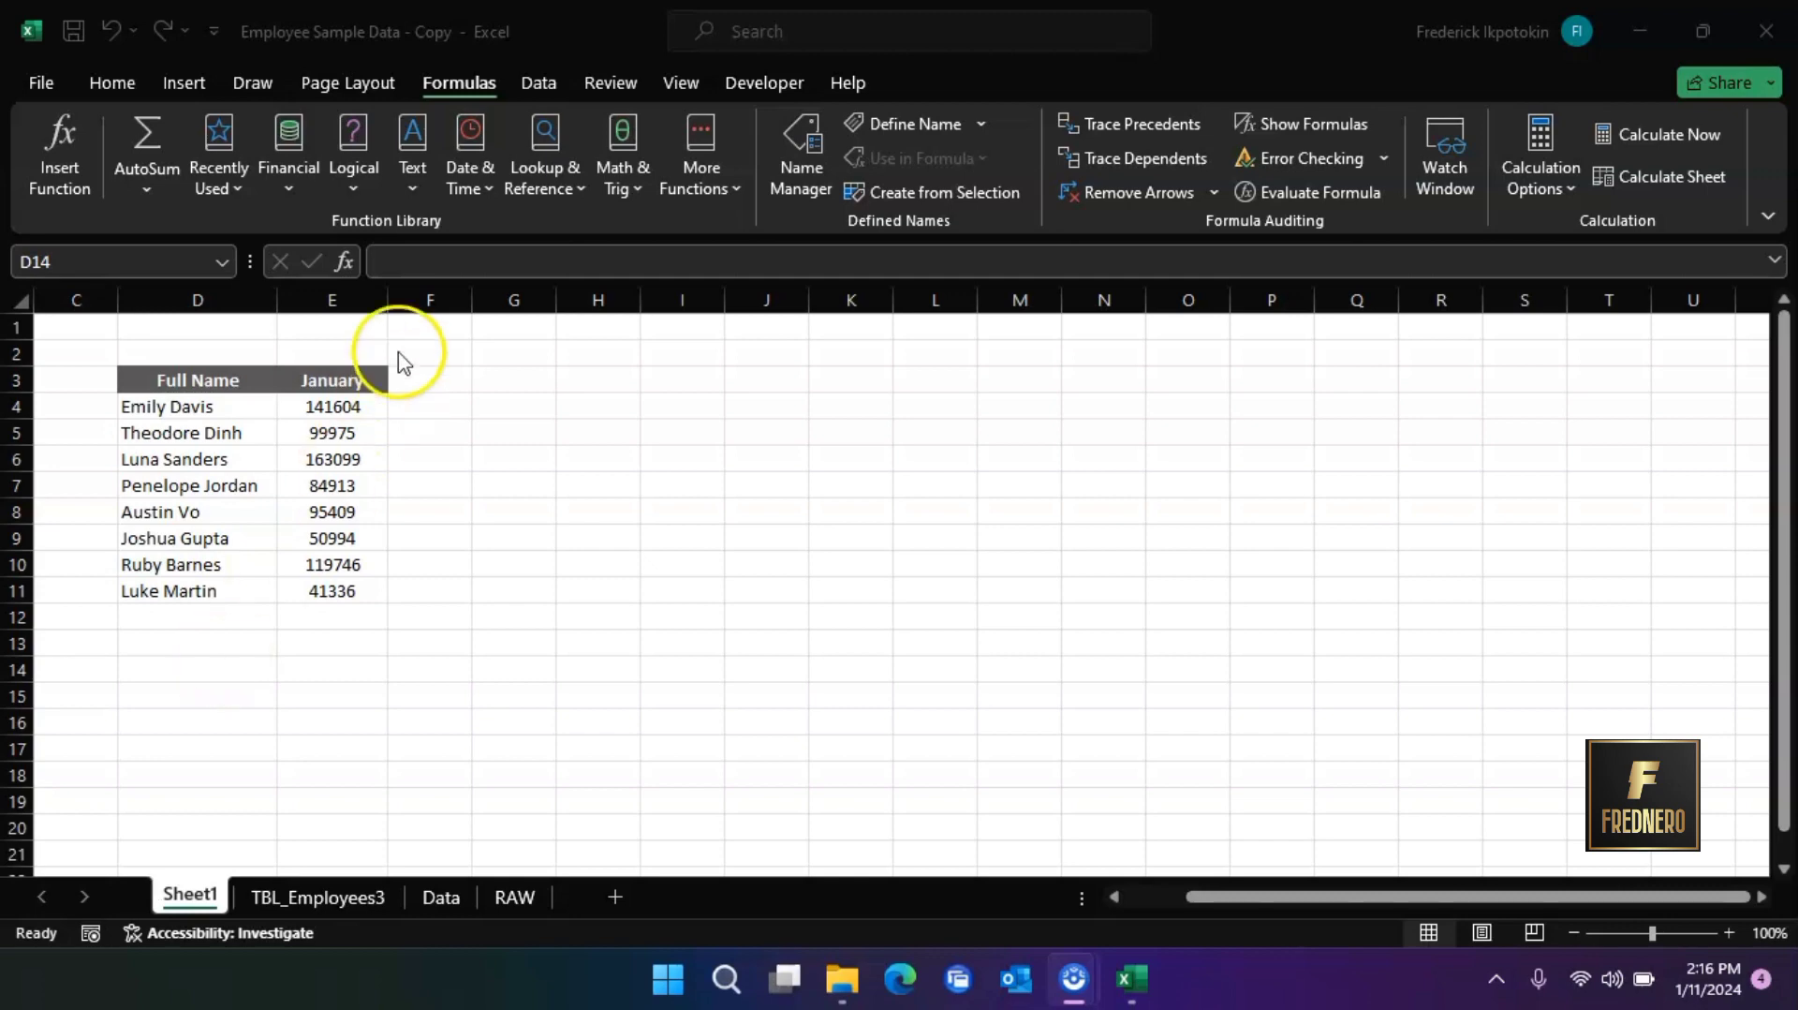
On Sheet1, enter the formula =2+3 in cell G6
{"action": "left_click", "coordinate": [531, 468]}
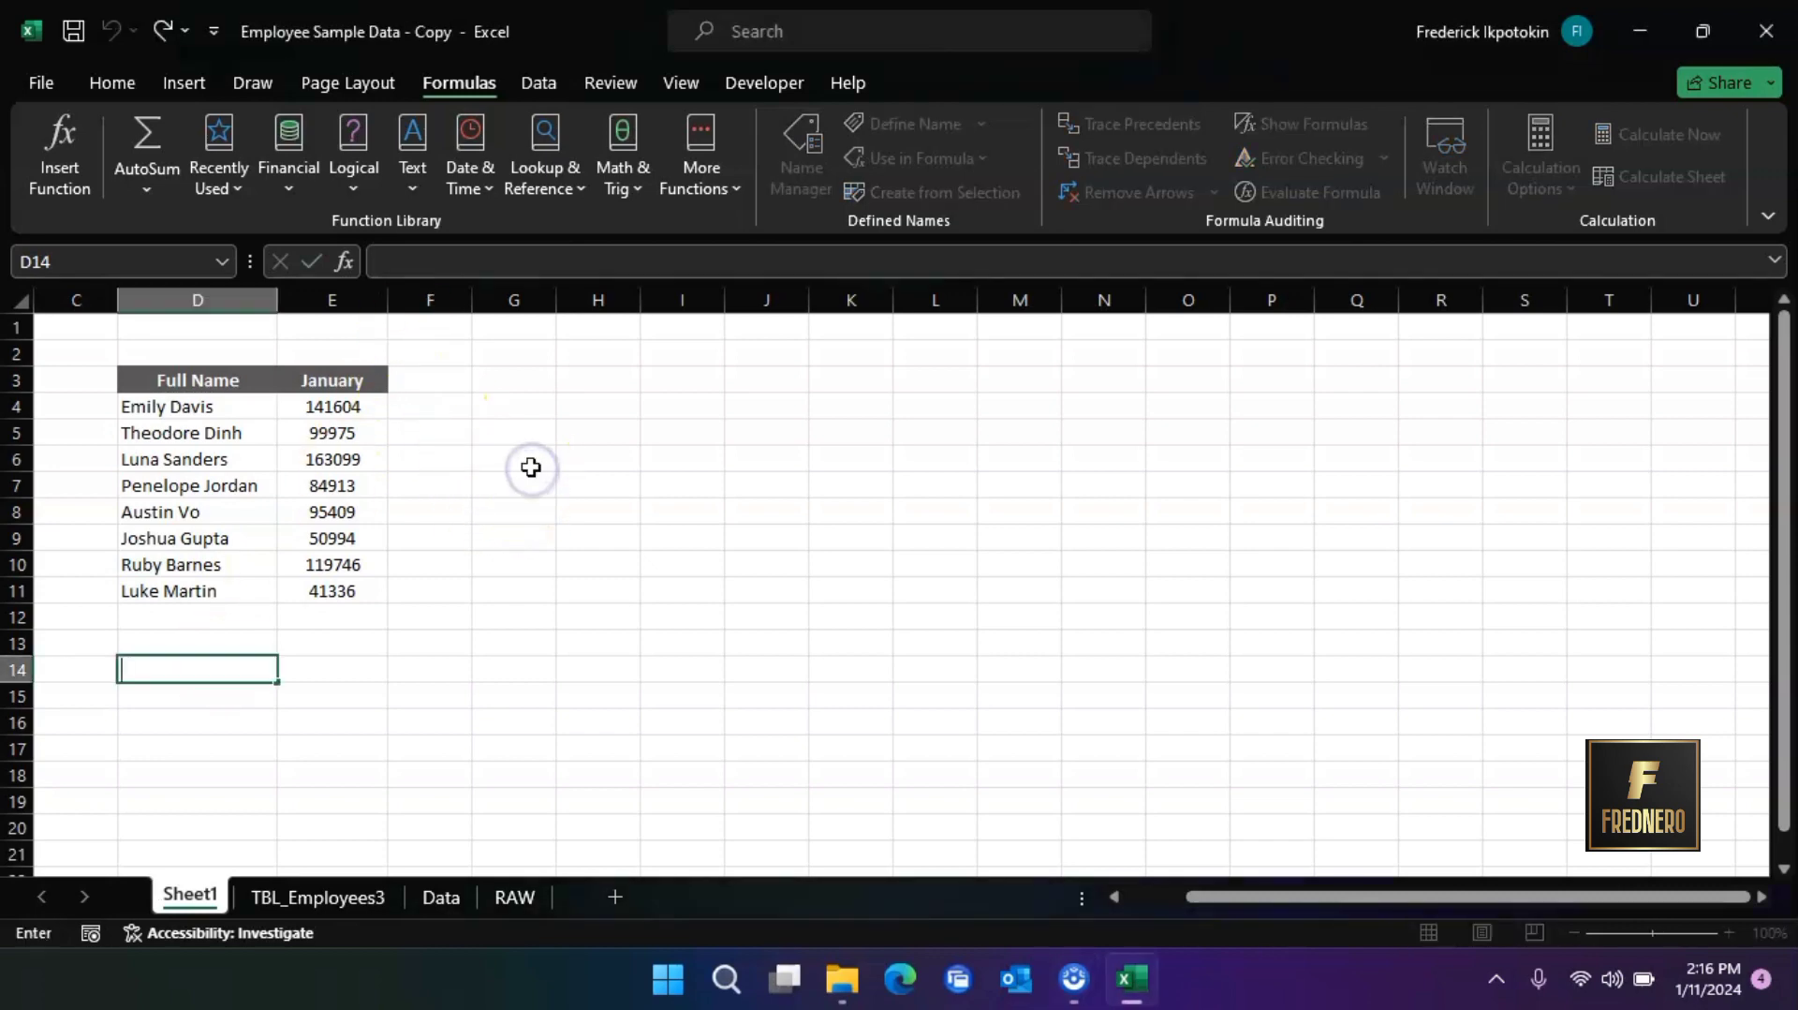
{"action": "left_click", "coordinate": [530, 465]}
{"action": "type", "text": "="}
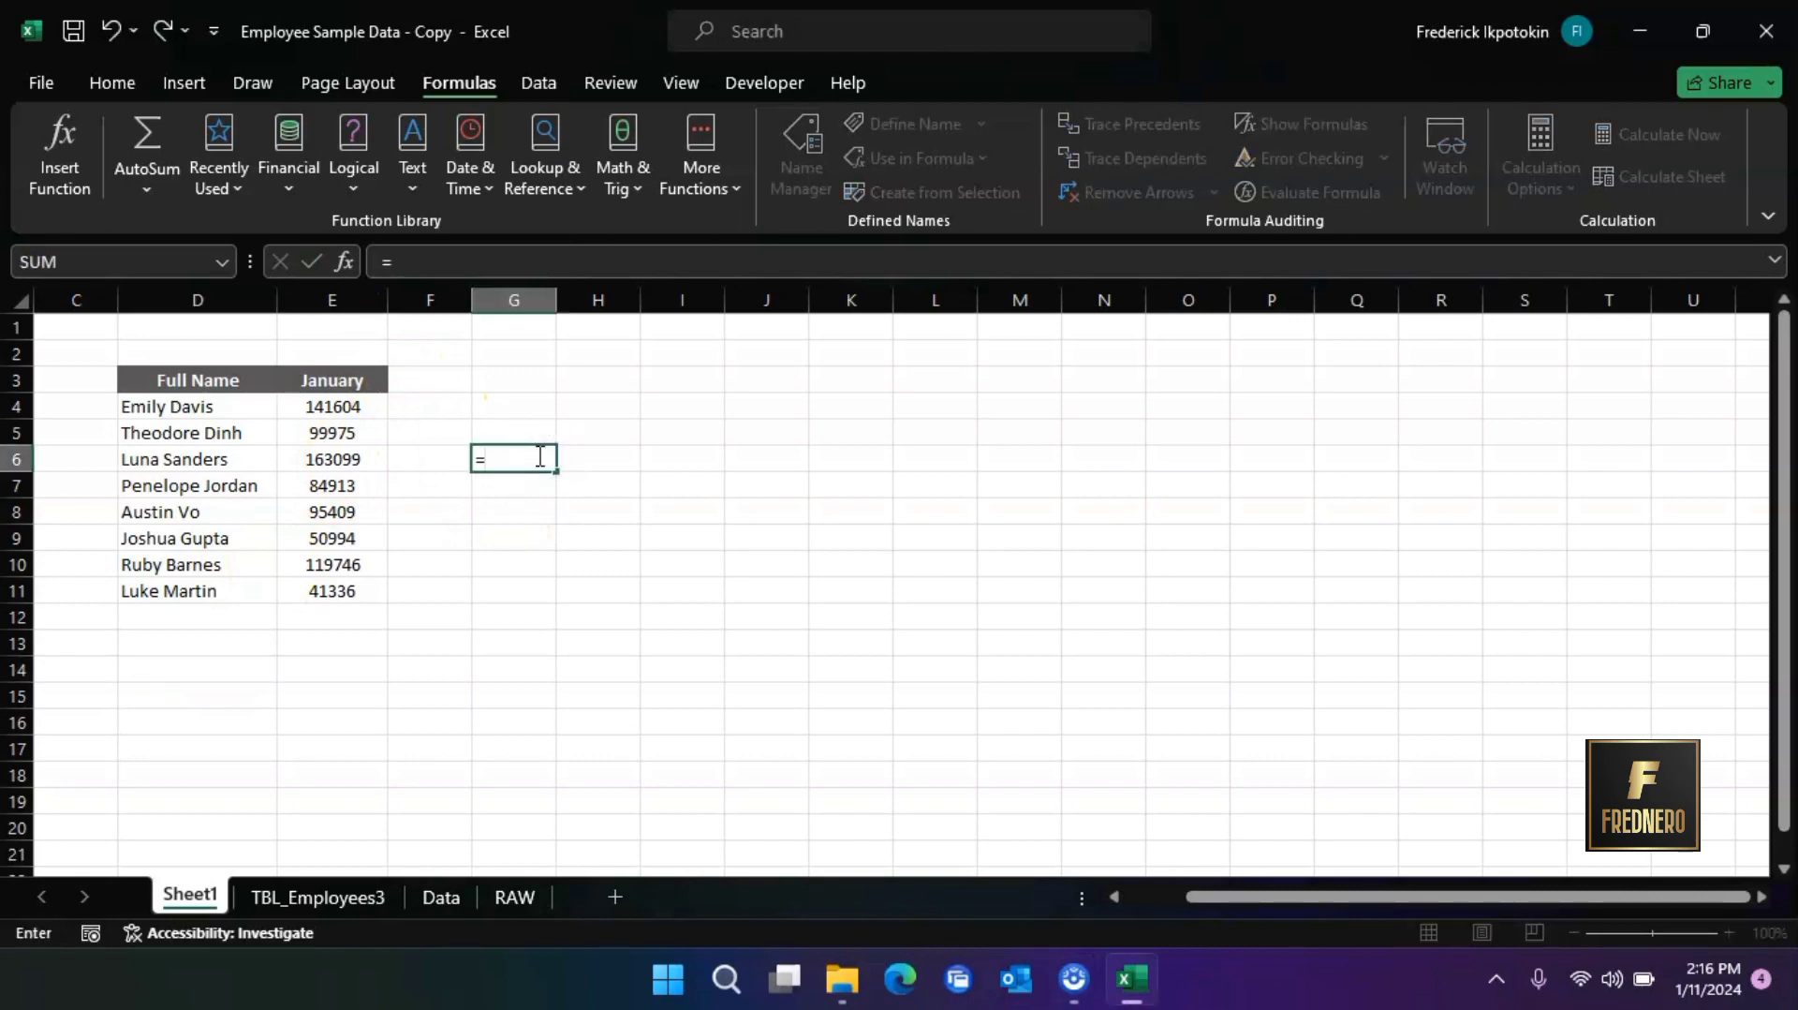
{"action": "type", "text": "2+3"}
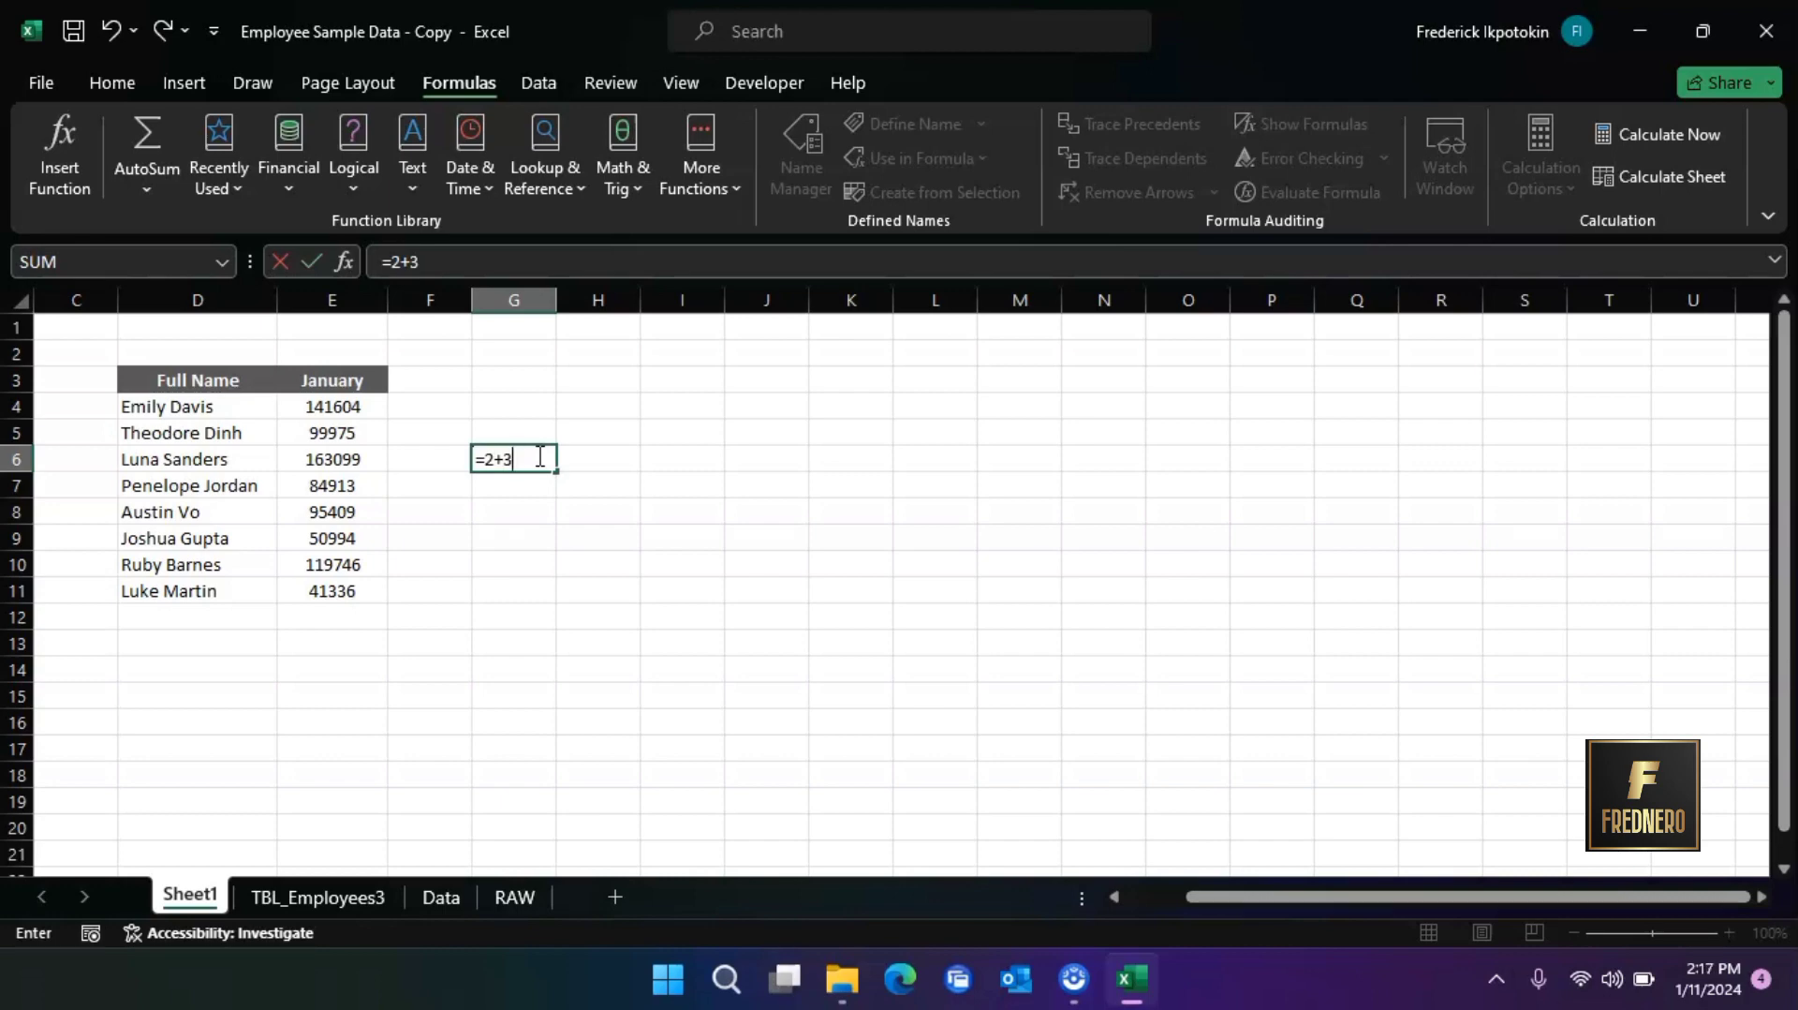
{"action": "key", "text": "Return"}
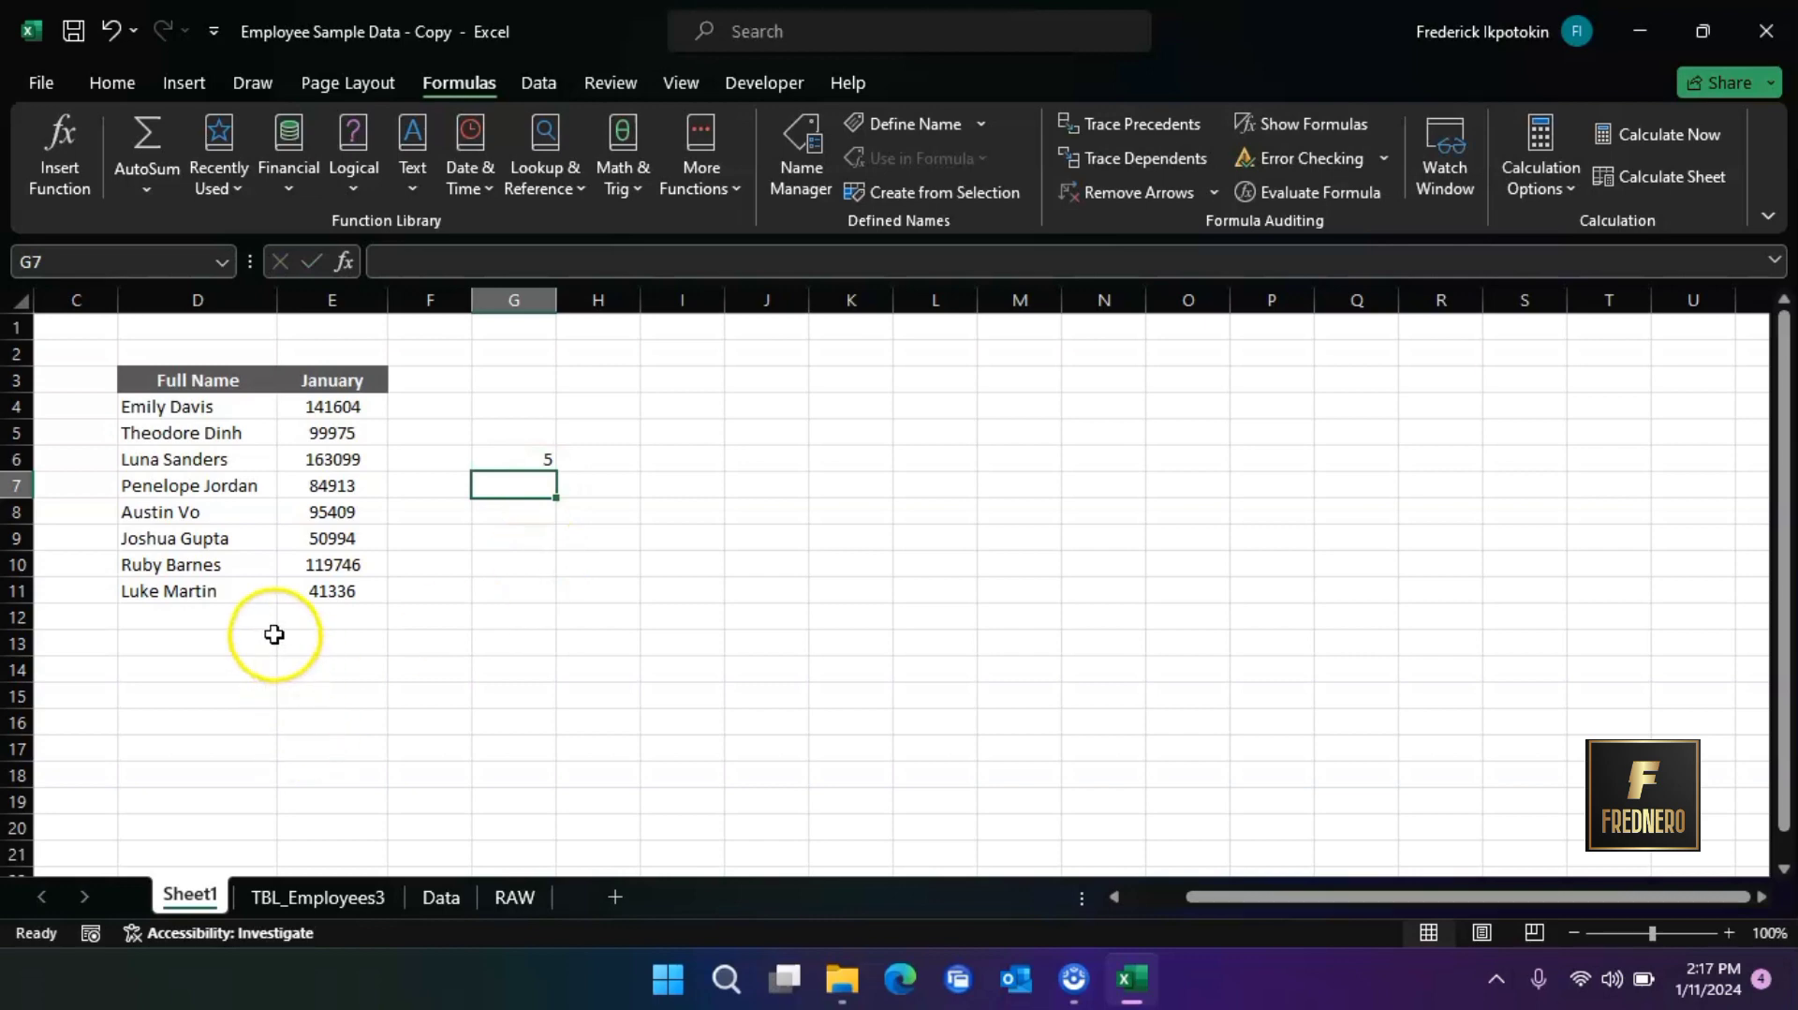
Total the January column in cell E13 with the formula =SUM(E4:E11)
{"action": "left_click", "coordinate": [309, 637]}
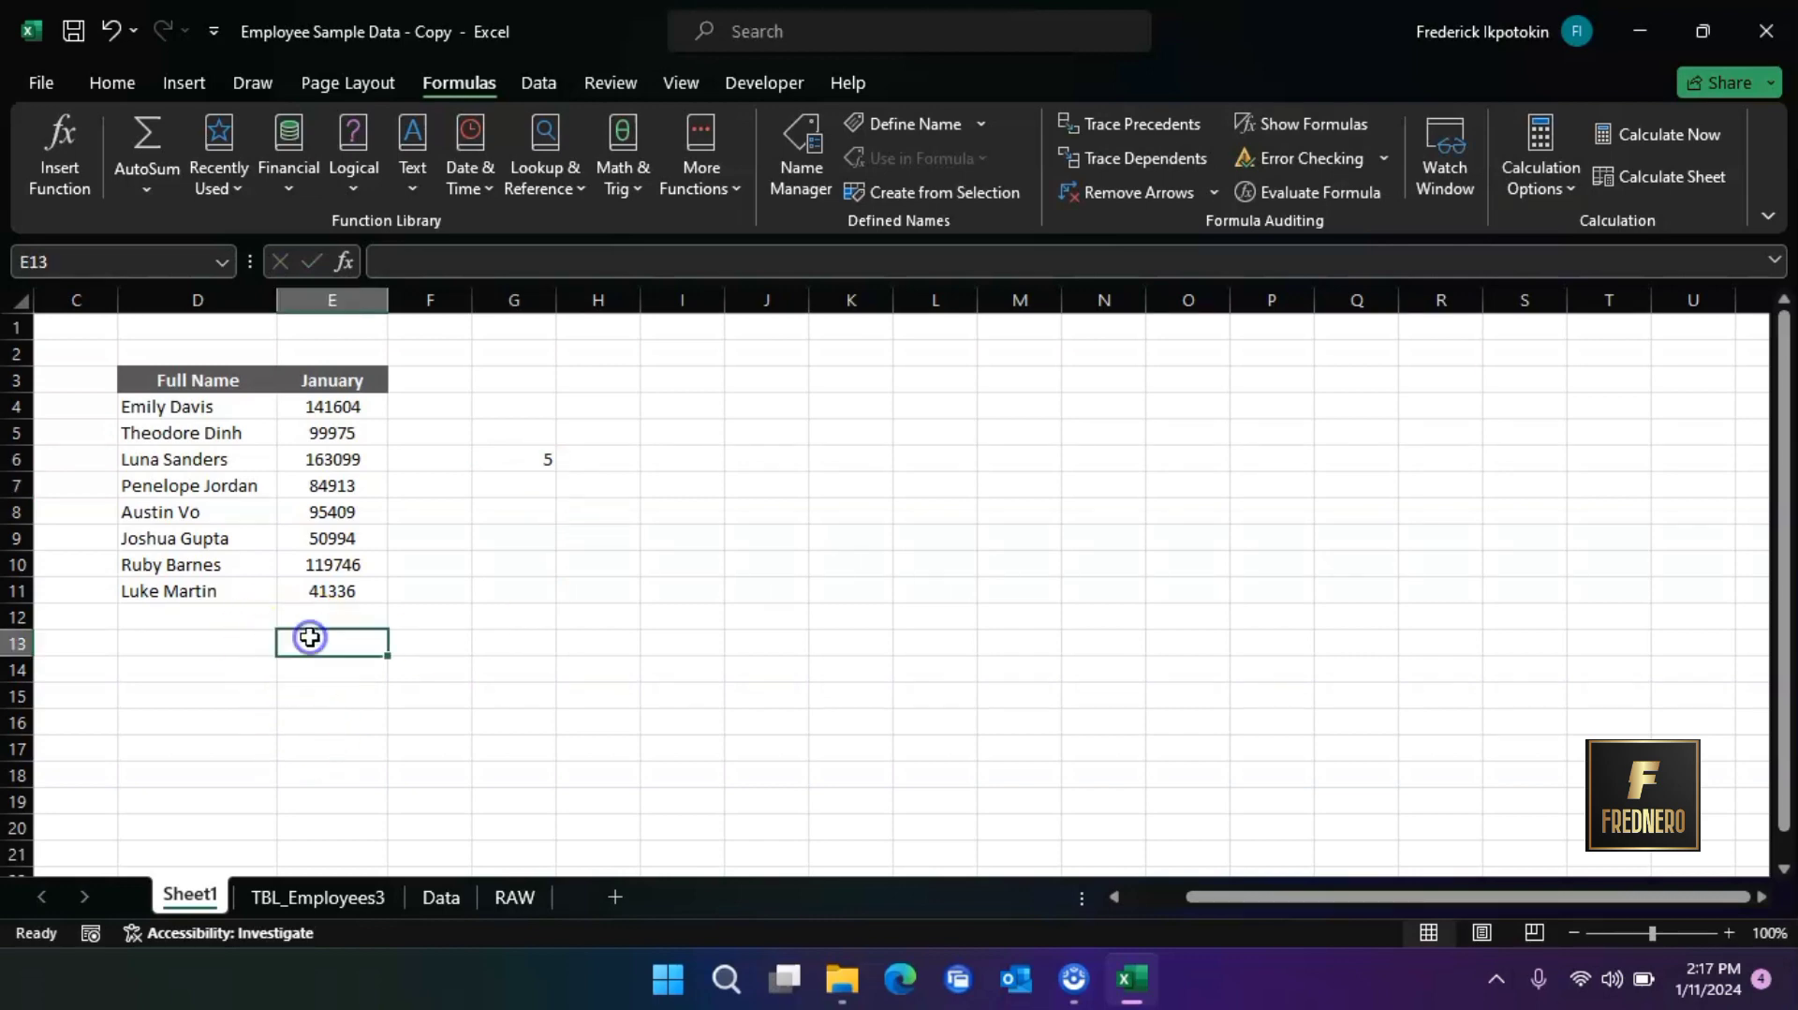
{"action": "type", "text": "=sum"}
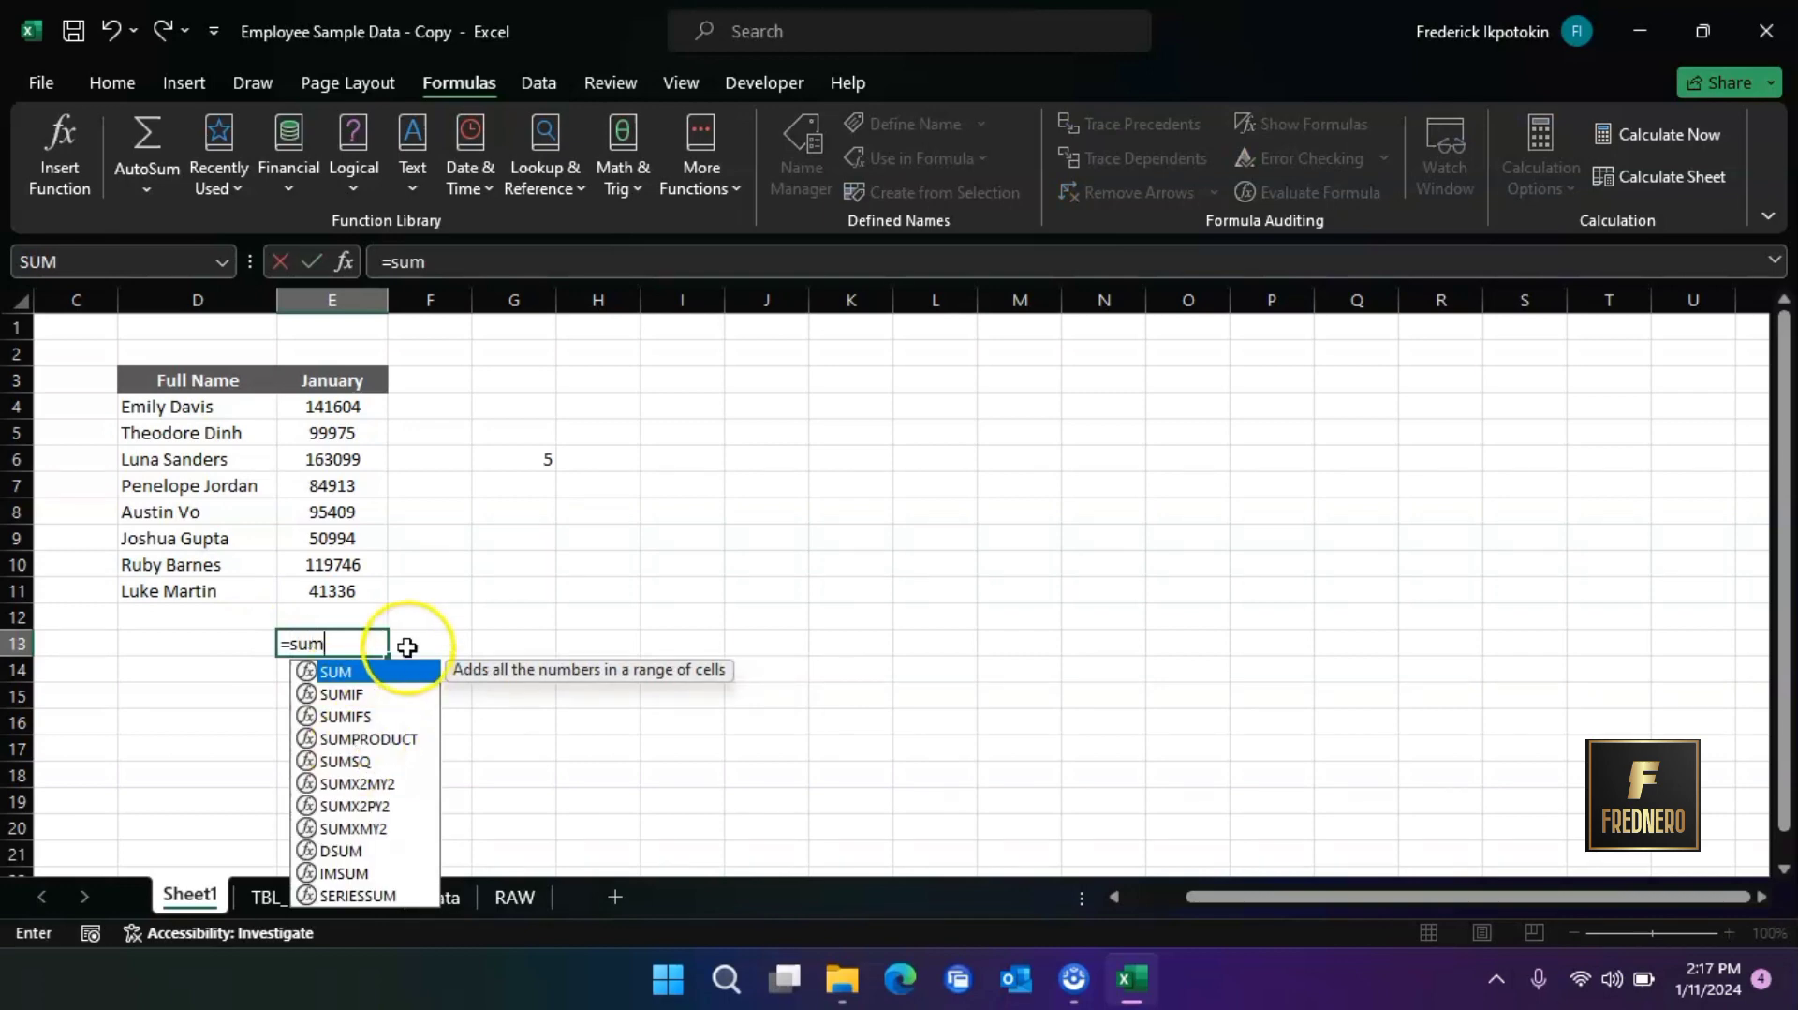
{"action": "left_click", "coordinate": [404, 676]}
{"action": "double_click", "coordinate": [404, 676]}
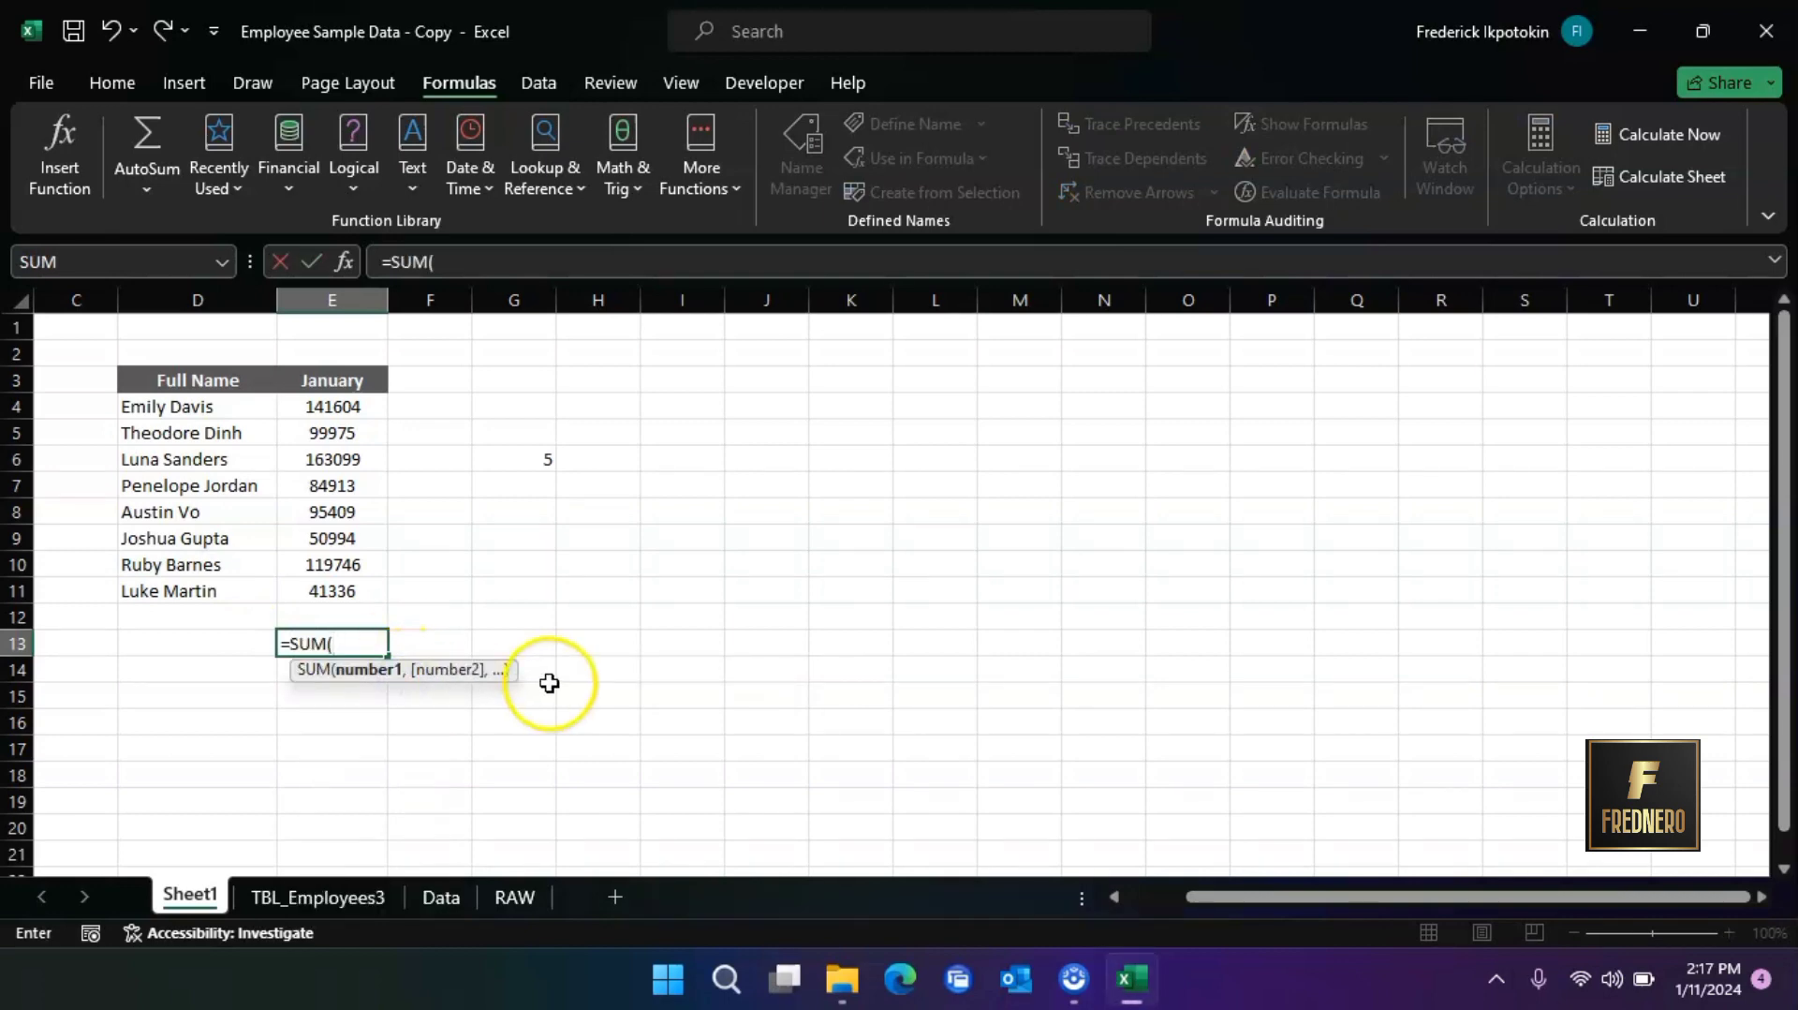
{"action": "left_click", "coordinate": [308, 410]}
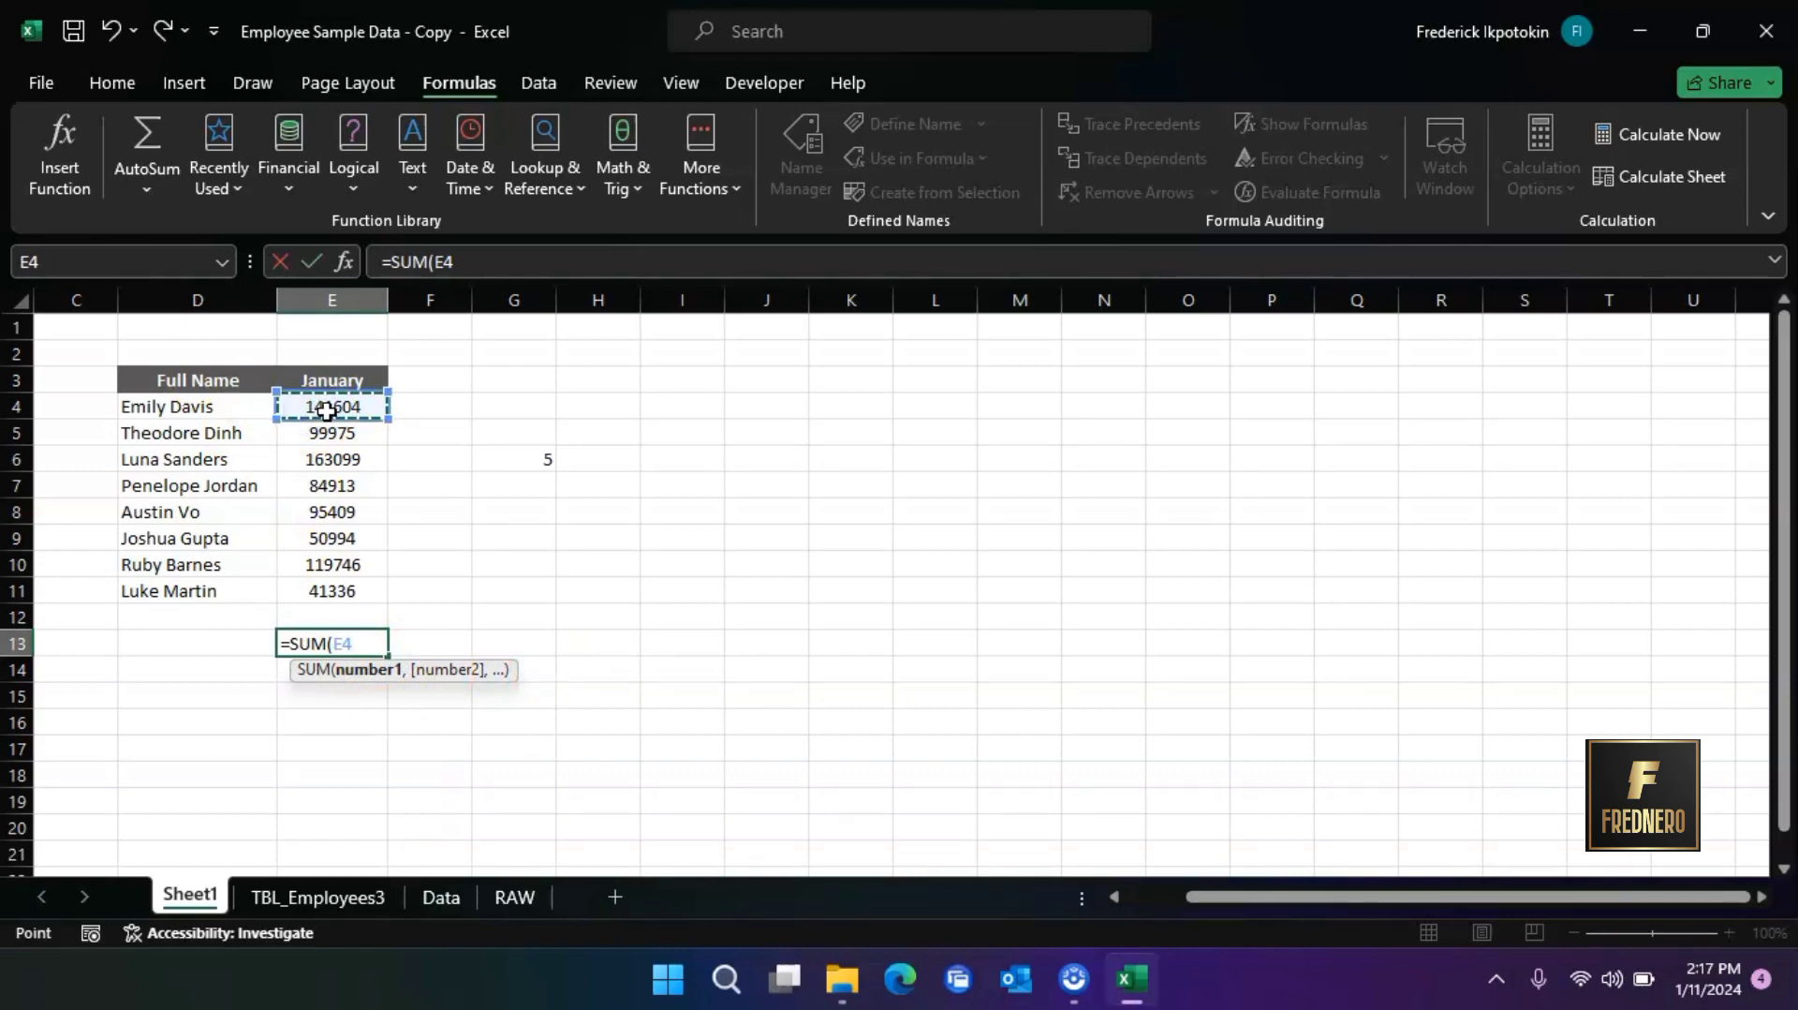
{"action": "left_click_drag", "start_coordinate": [324, 410], "coordinate": [374, 582]}
{"action": "type", "text": ")"}
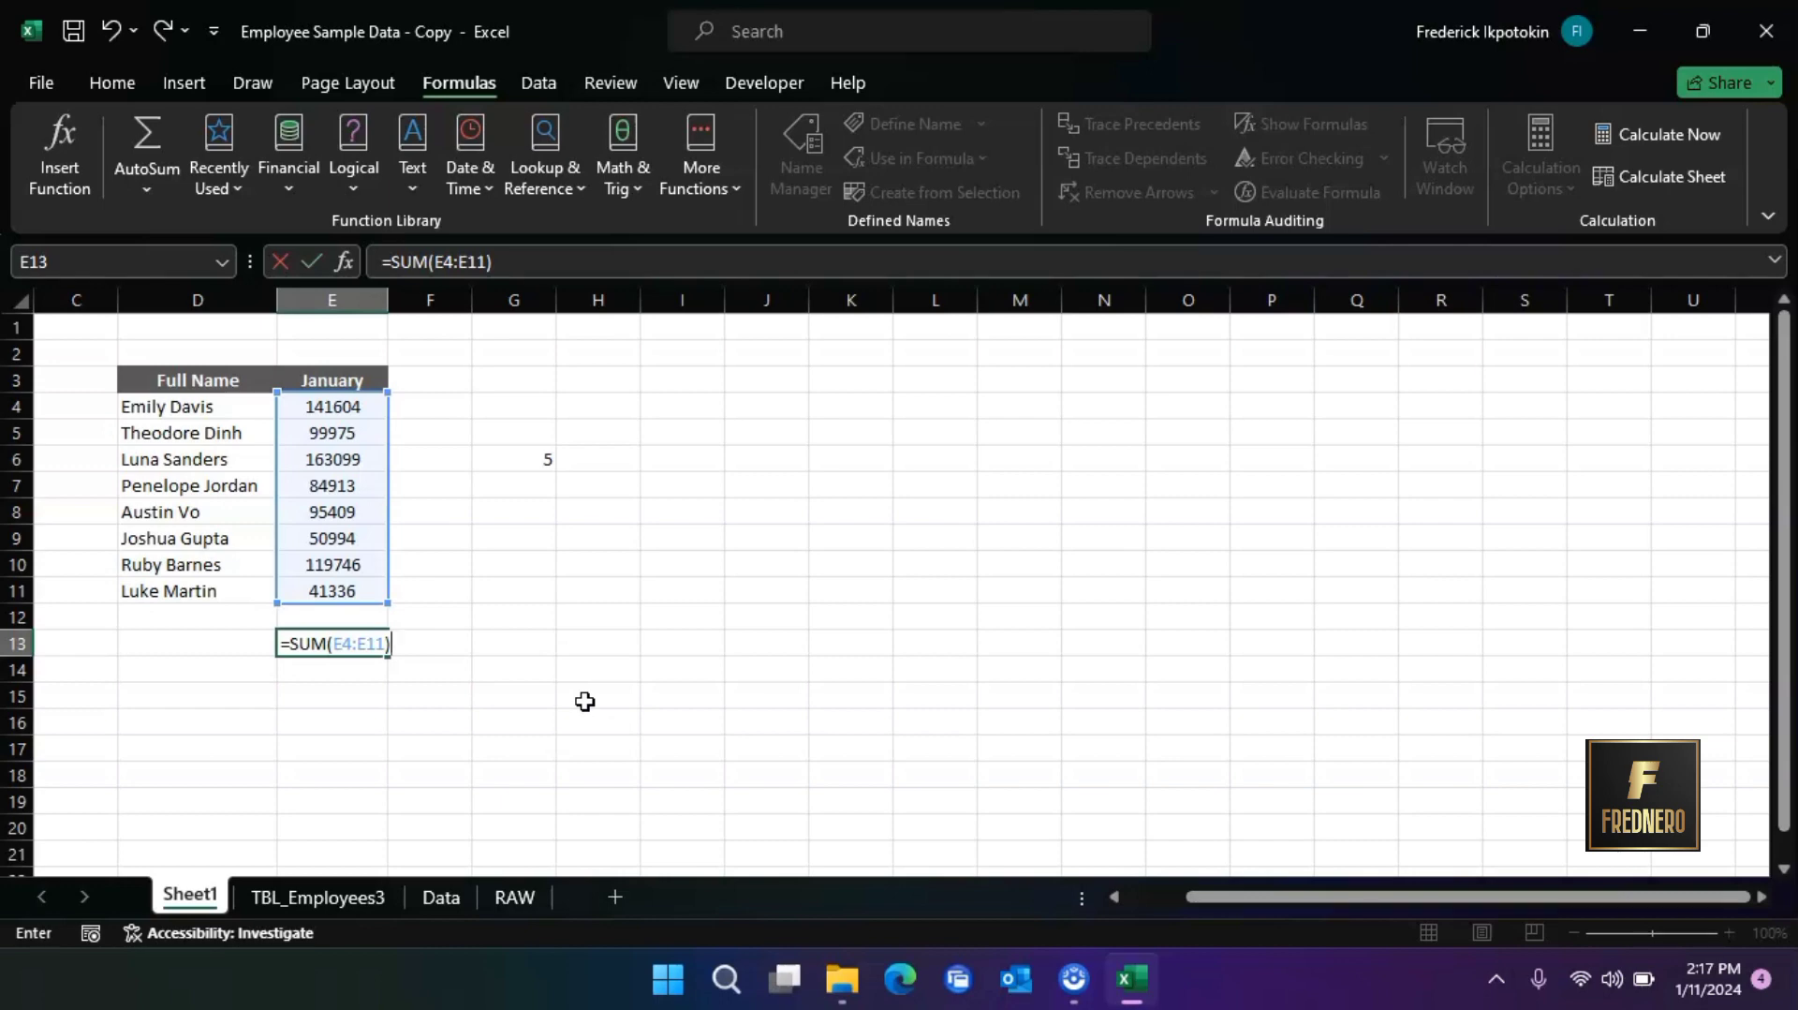
{"action": "key", "text": "Return"}
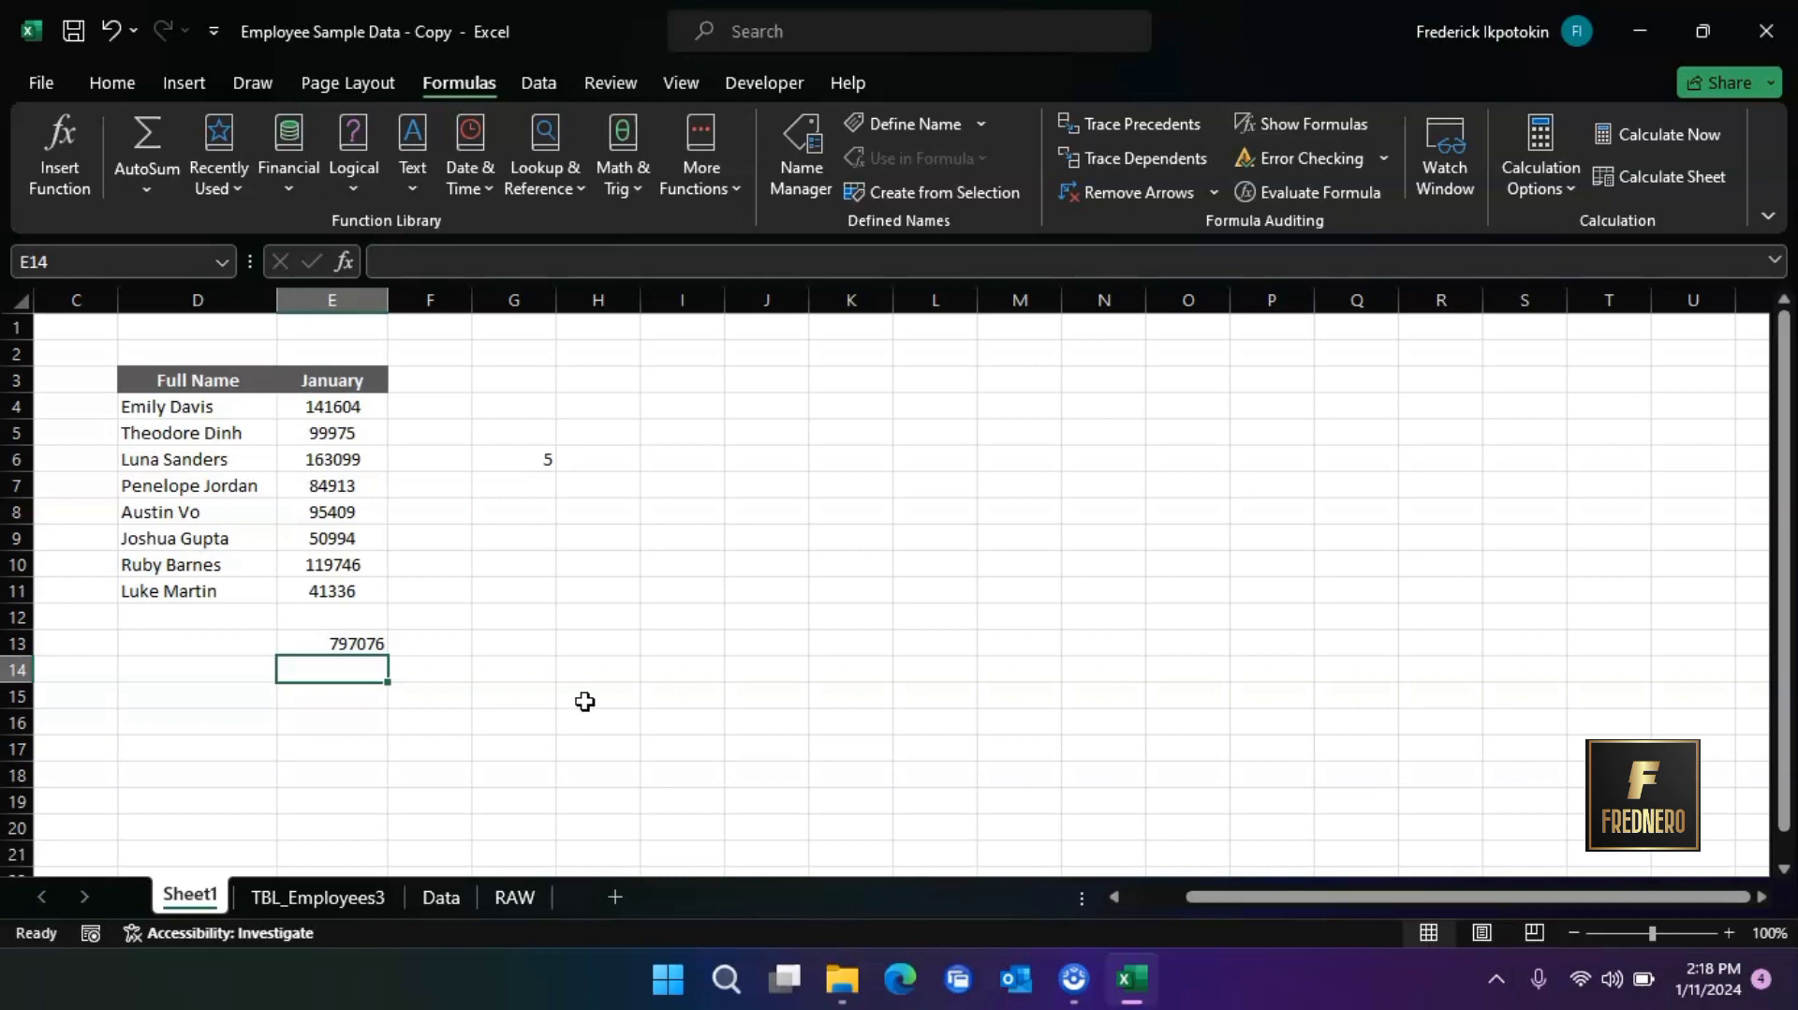
Look through the Lookup & Reference, Math & Trig and Date & Time functions, and review the SUM formula in E13
{"action": "left_click", "coordinate": [568, 191]}
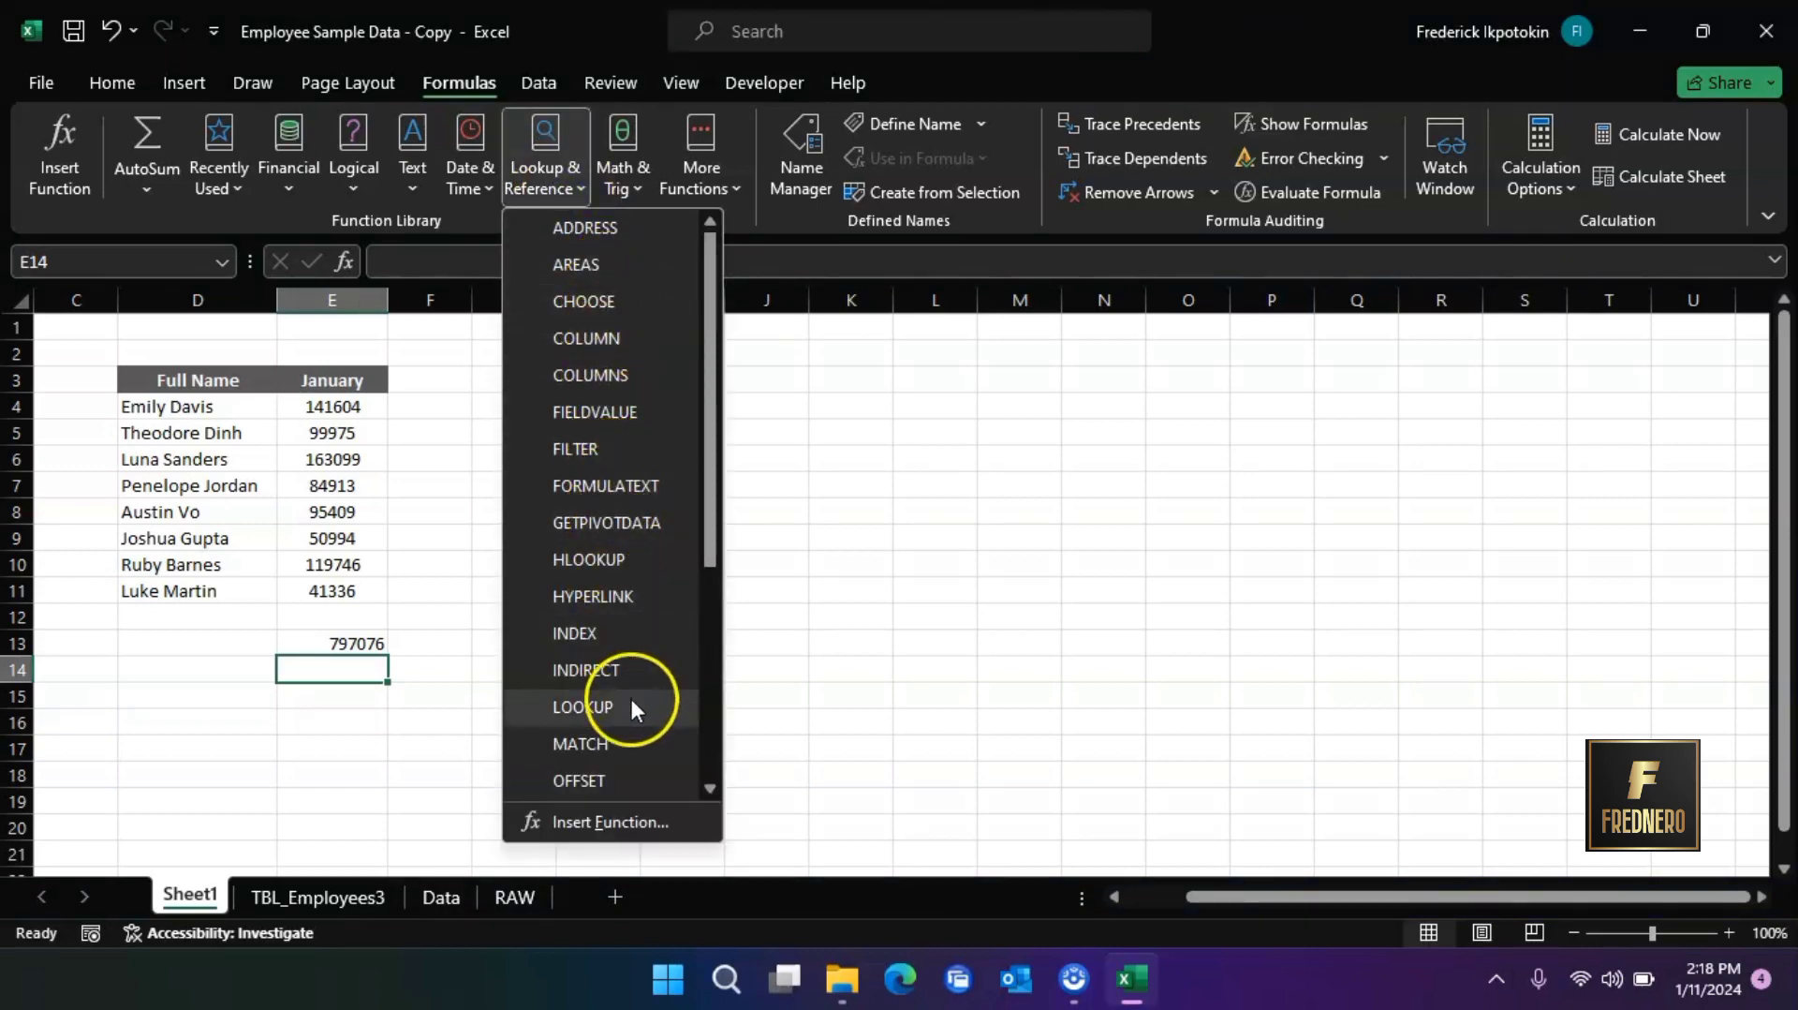
{"action": "left_click_drag", "start_coordinate": [715, 513], "coordinate": [764, 434]}
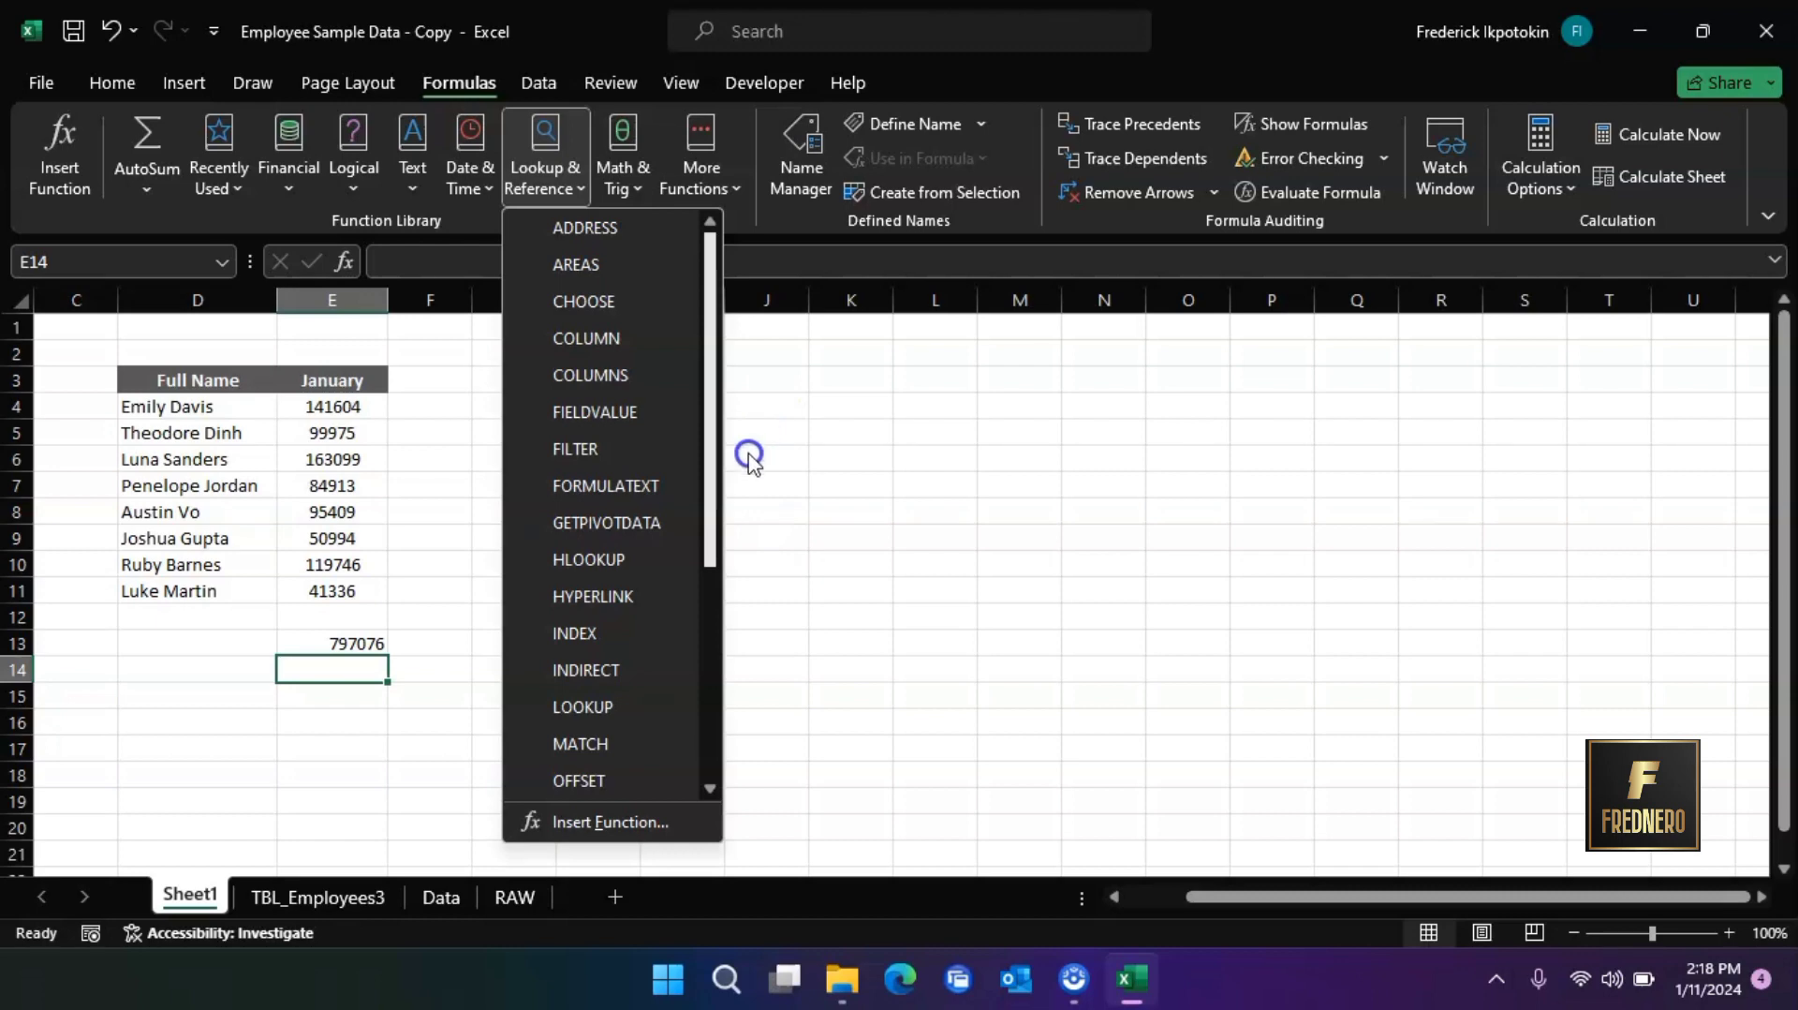
{"action": "left_click_drag", "start_coordinate": [715, 509], "coordinate": [724, 746]}
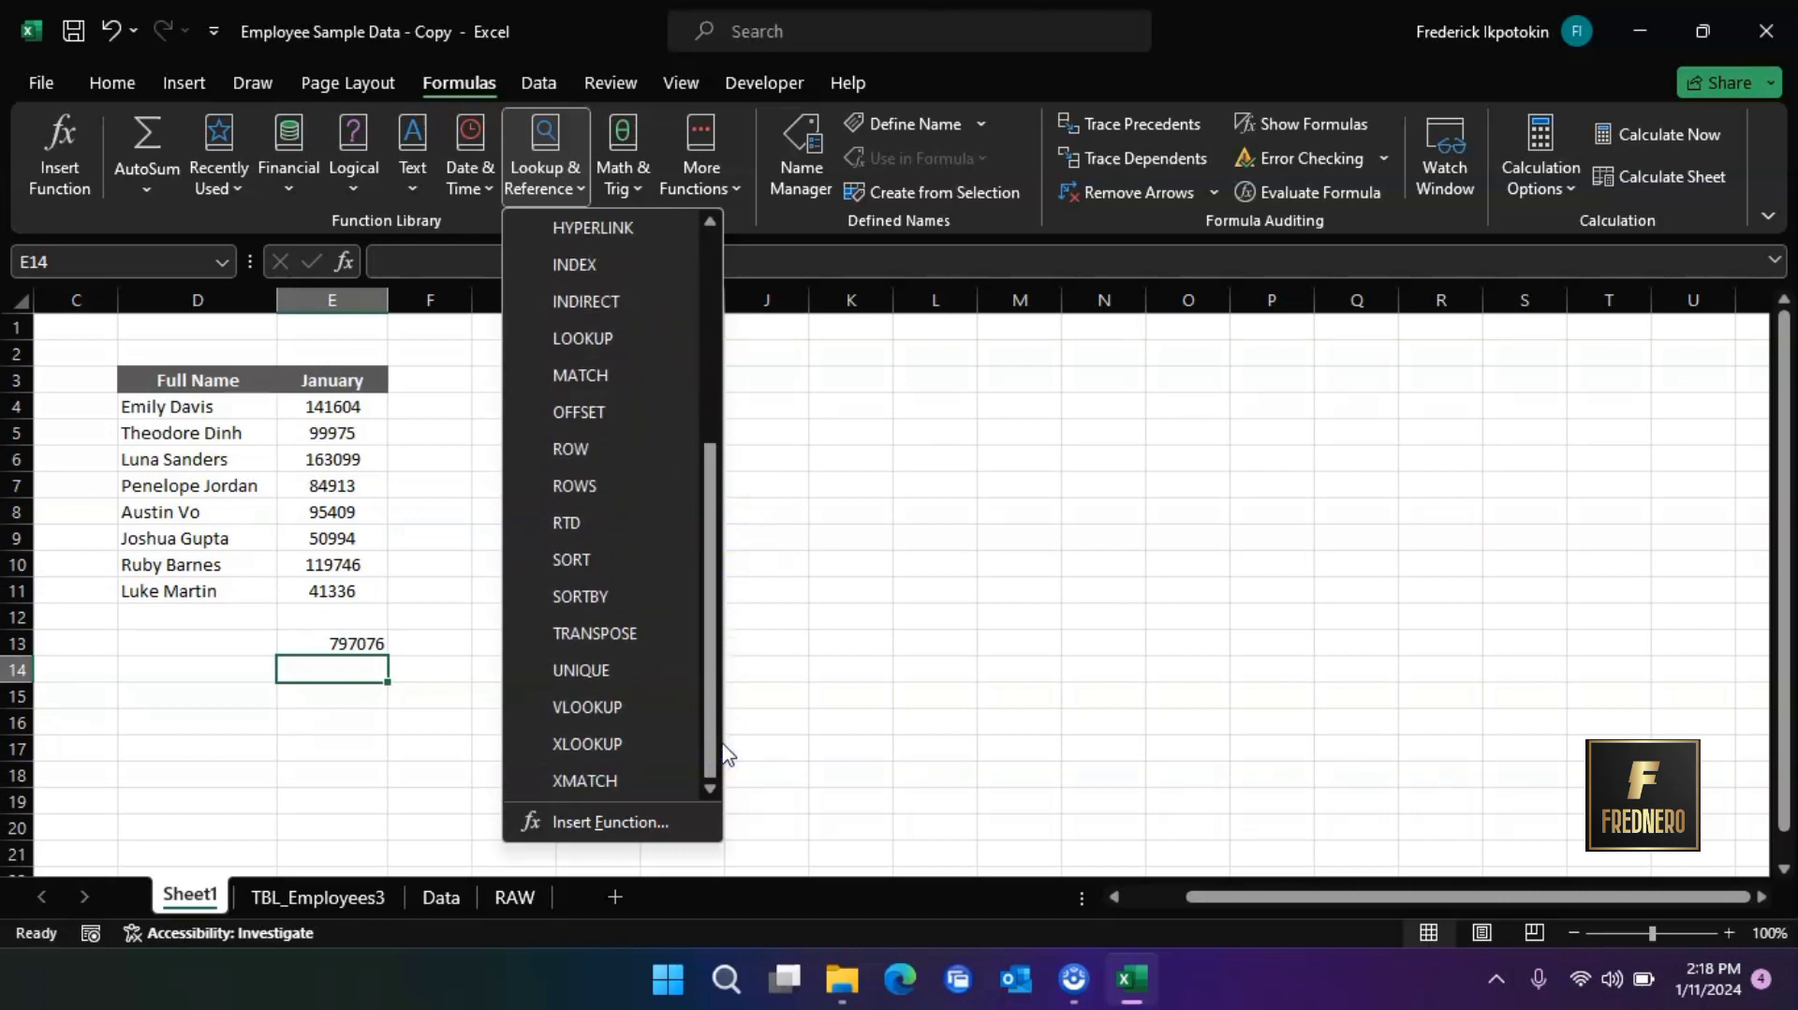
{"action": "left_click", "coordinate": [722, 731]}
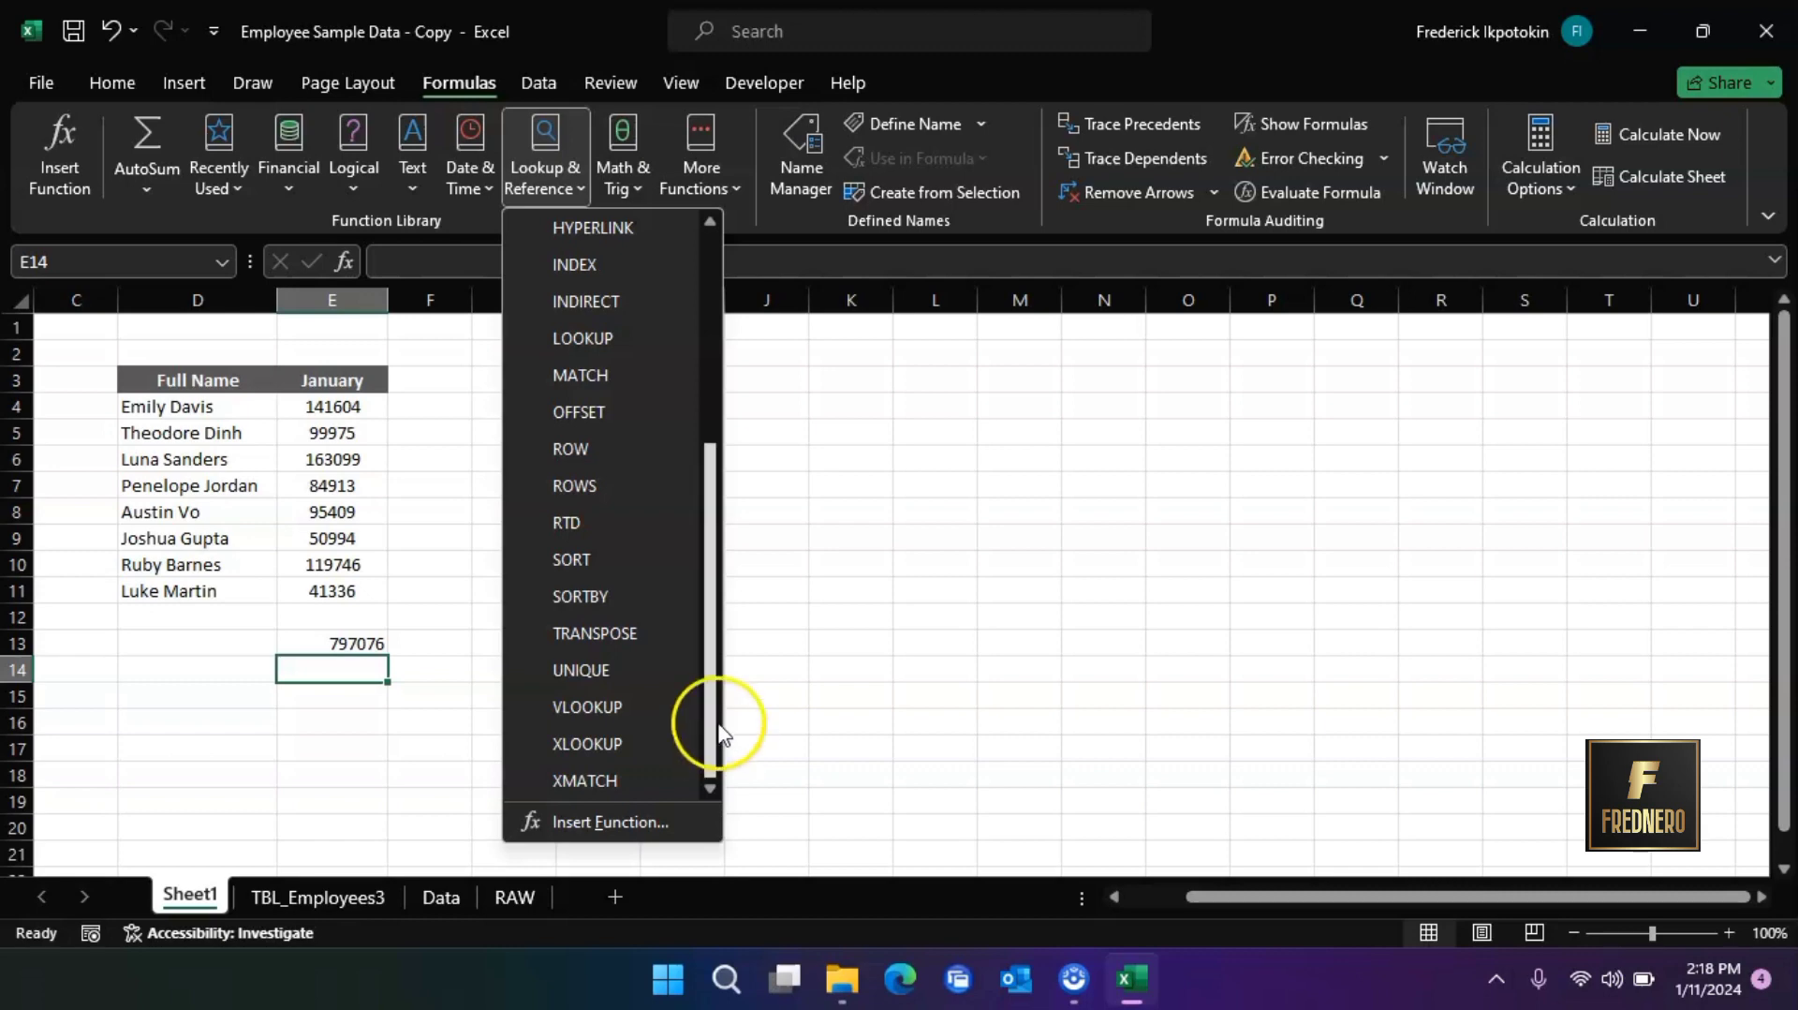
{"action": "left_click", "coordinate": [633, 178]}
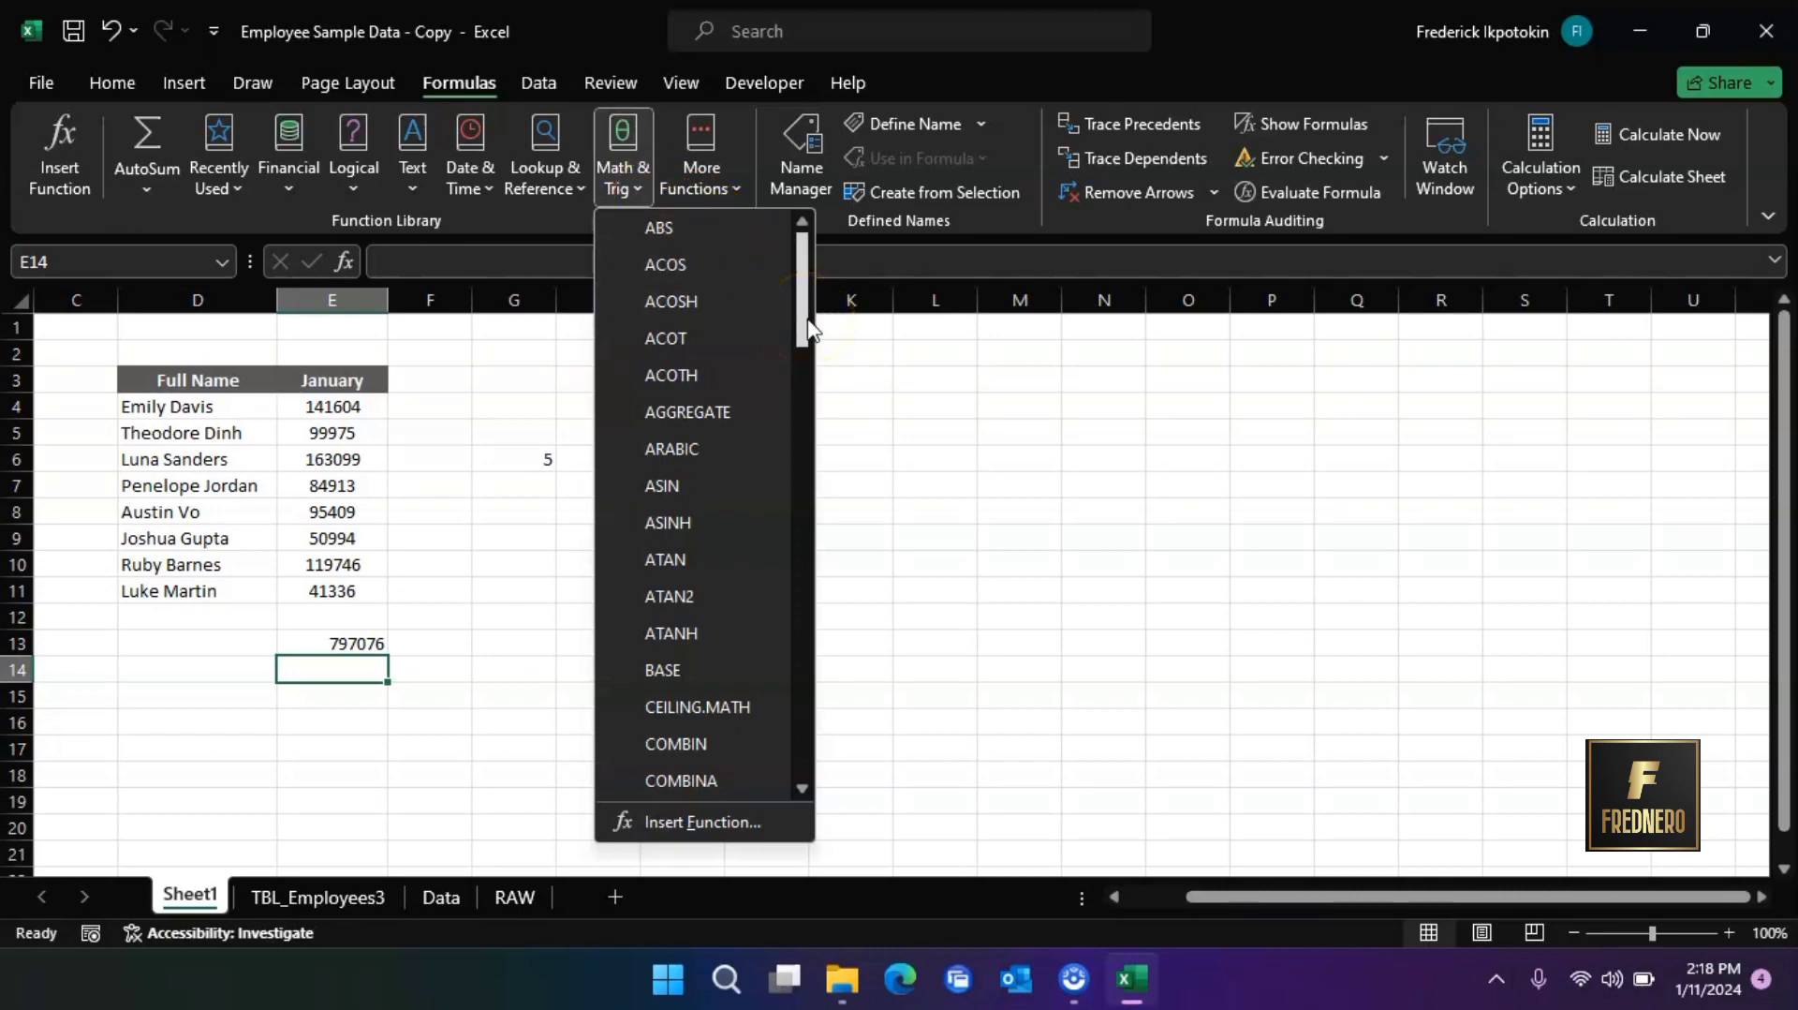
{"action": "left_click_drag", "start_coordinate": [807, 327], "coordinate": [818, 719]}
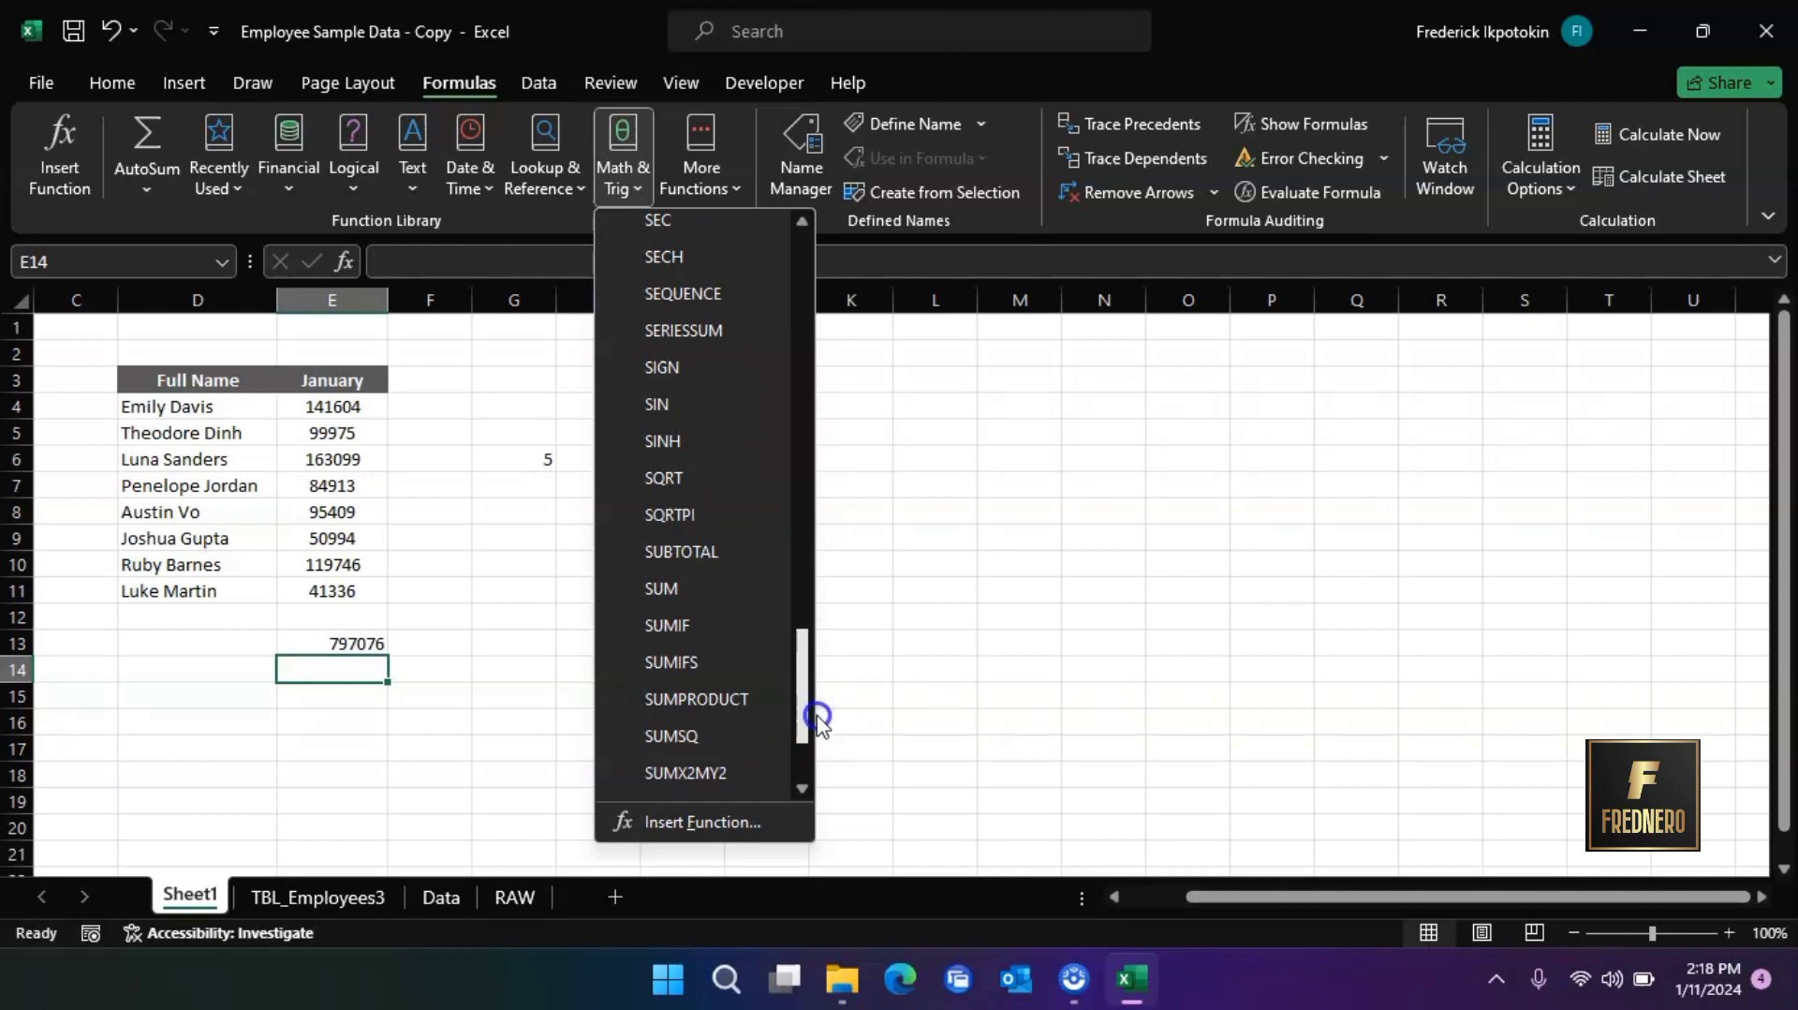
{"action": "left_click_drag", "start_coordinate": [817, 720], "coordinate": [815, 341]}
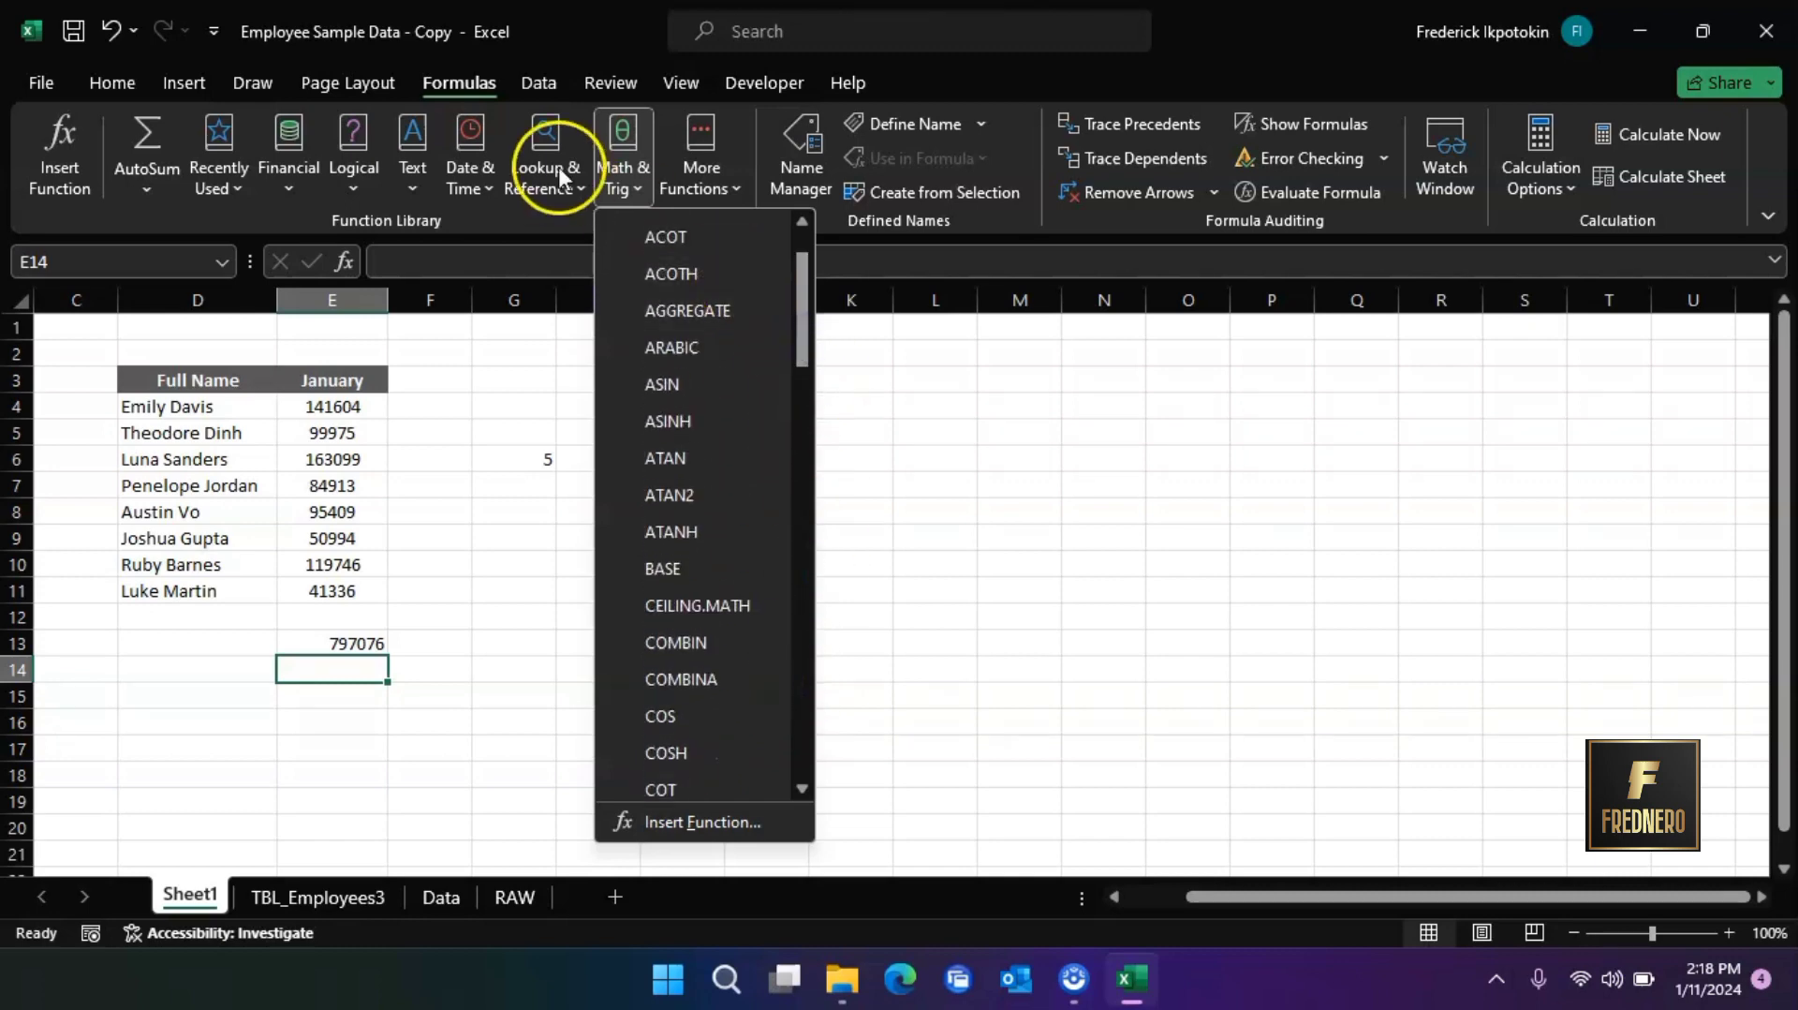
{"action": "left_click", "coordinate": [493, 184]}
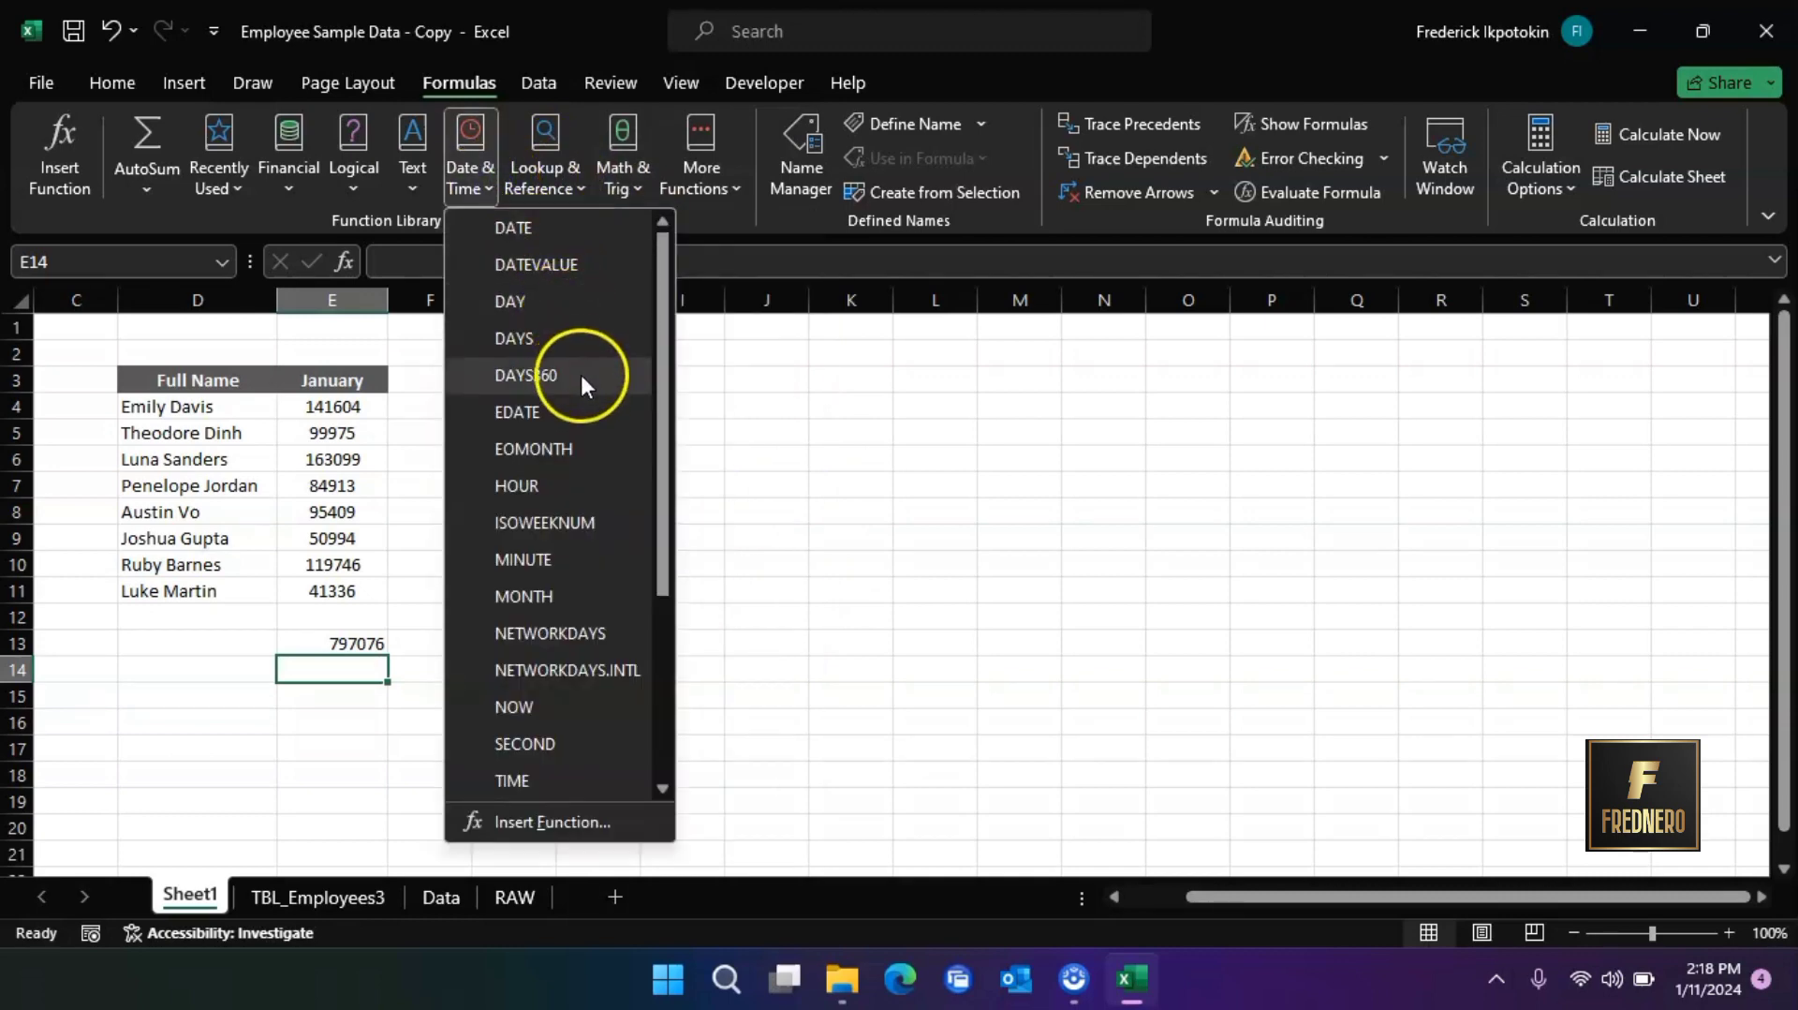
{"action": "left_click", "coordinate": [419, 655]}
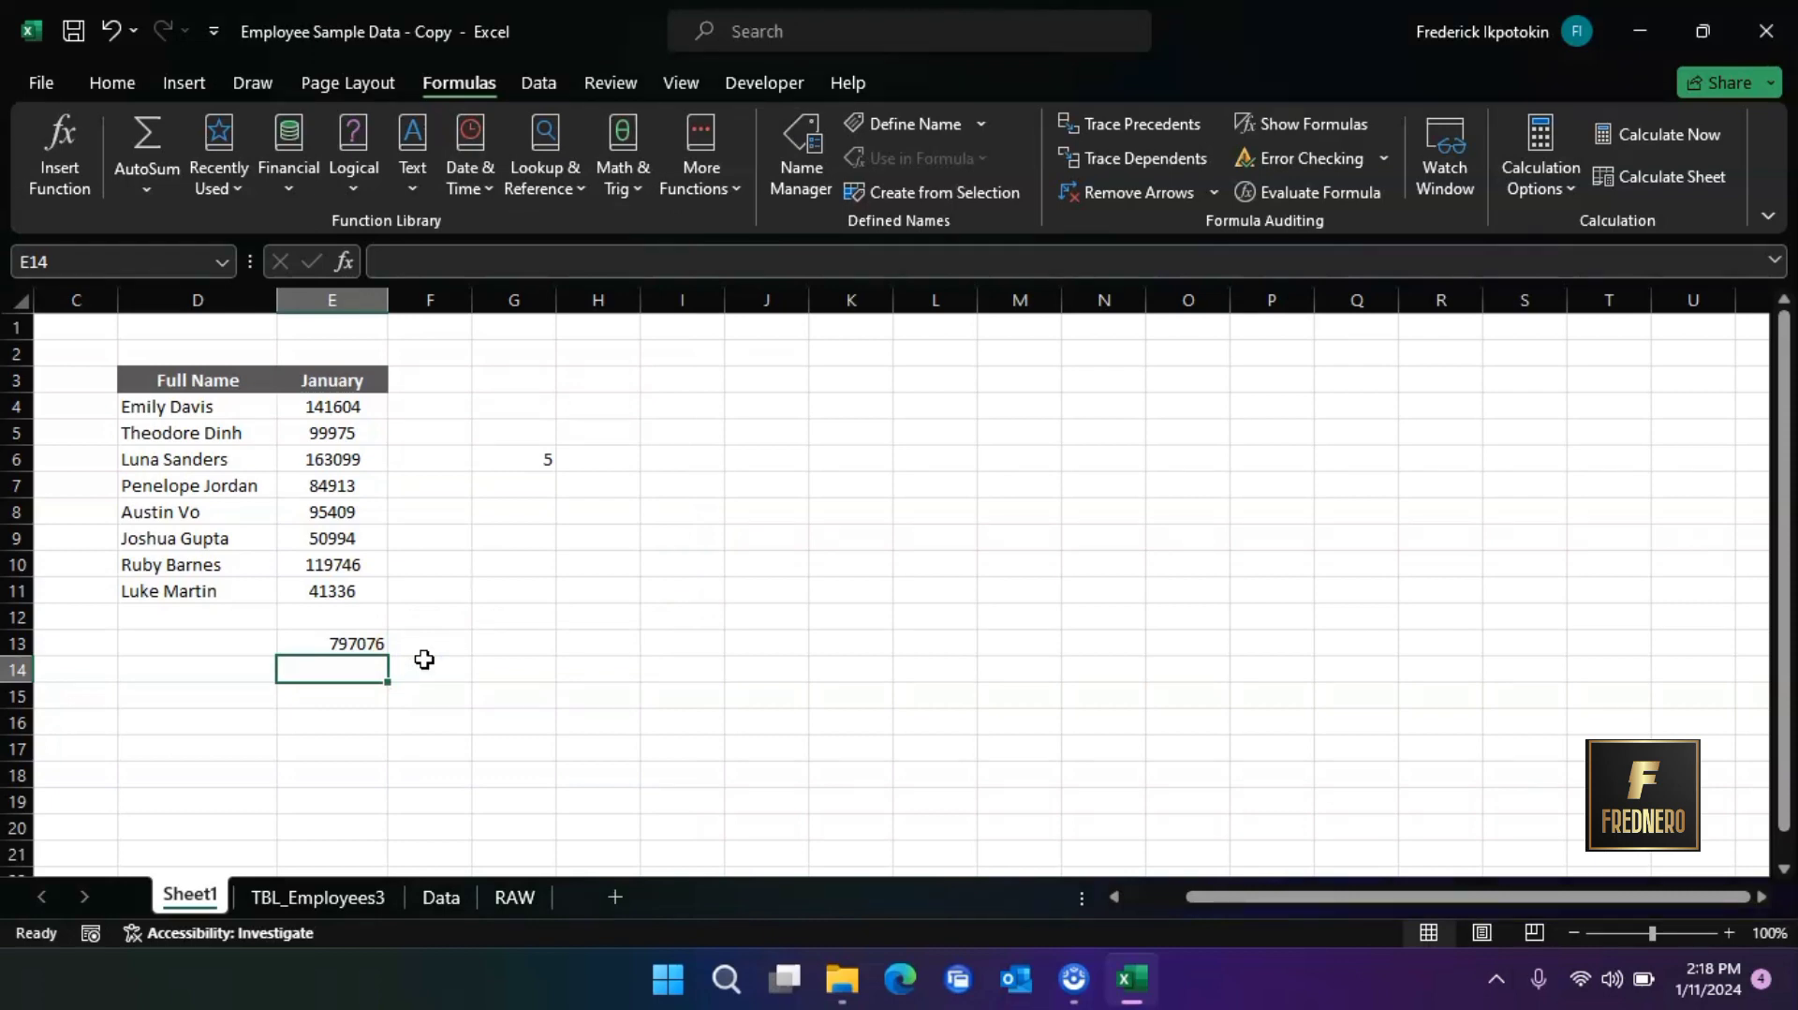
{"action": "double_click", "coordinate": [357, 645]}
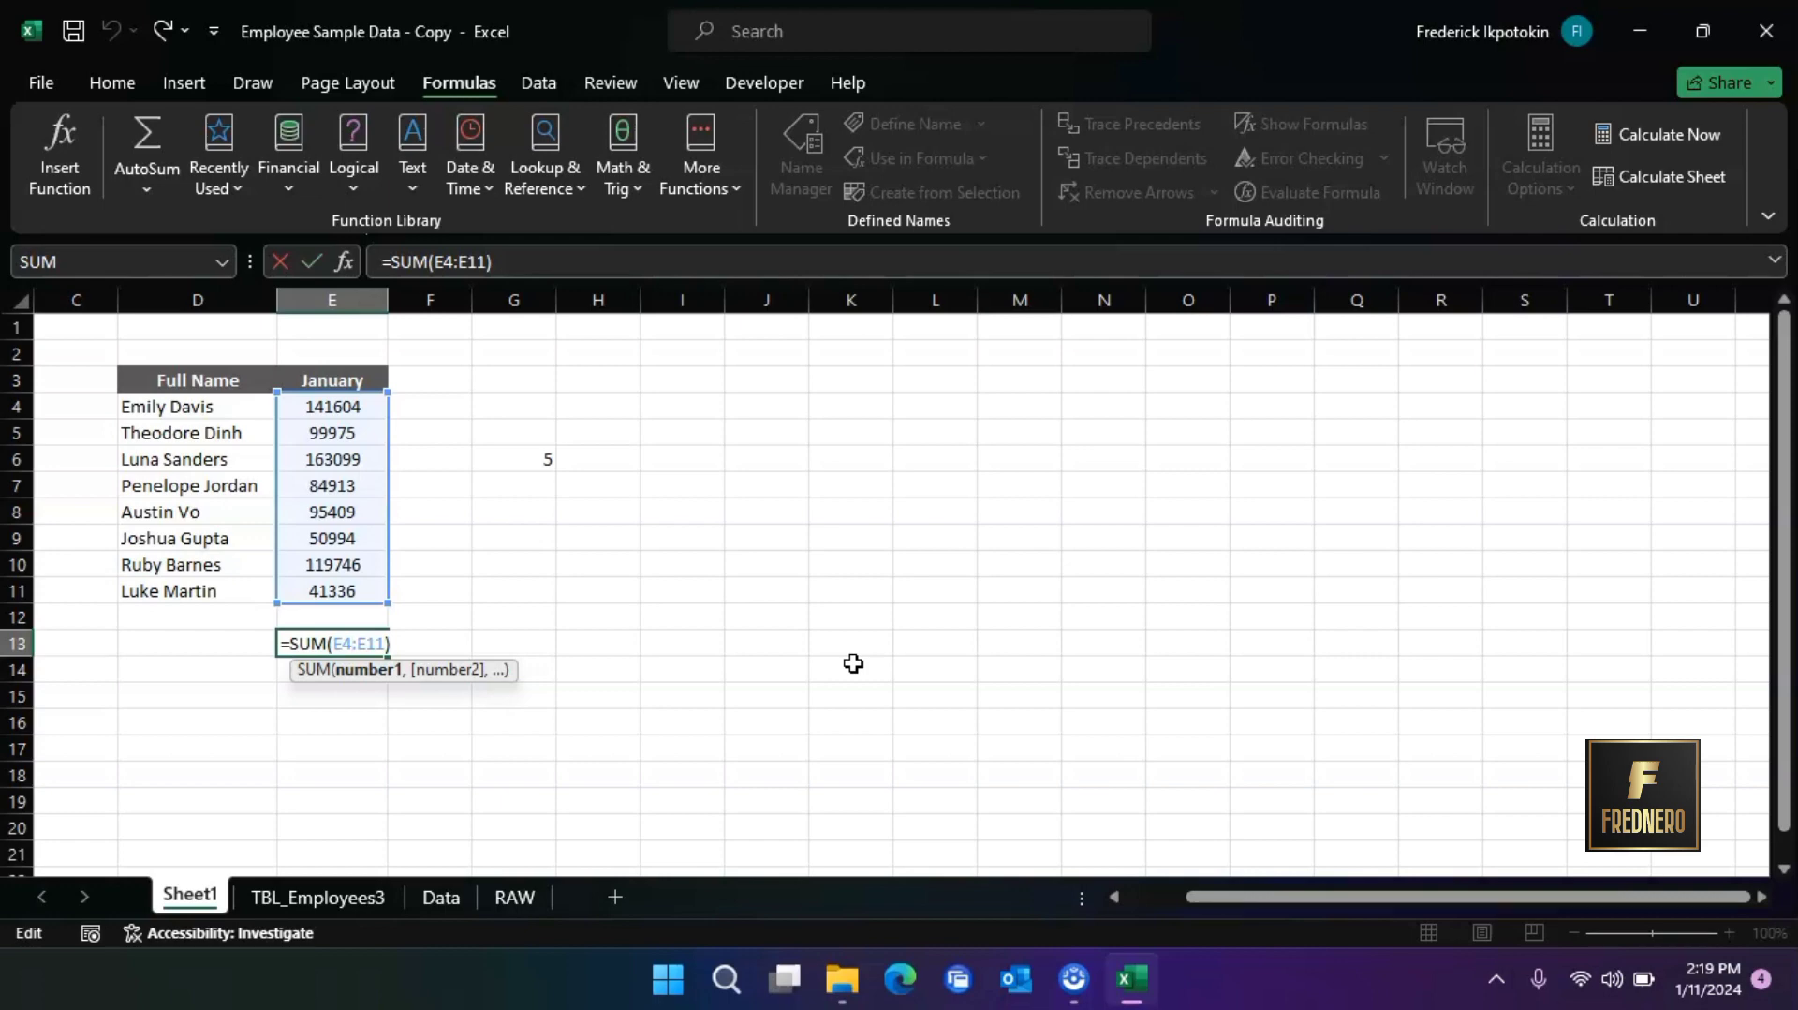
{"action": "key", "text": "Return"}
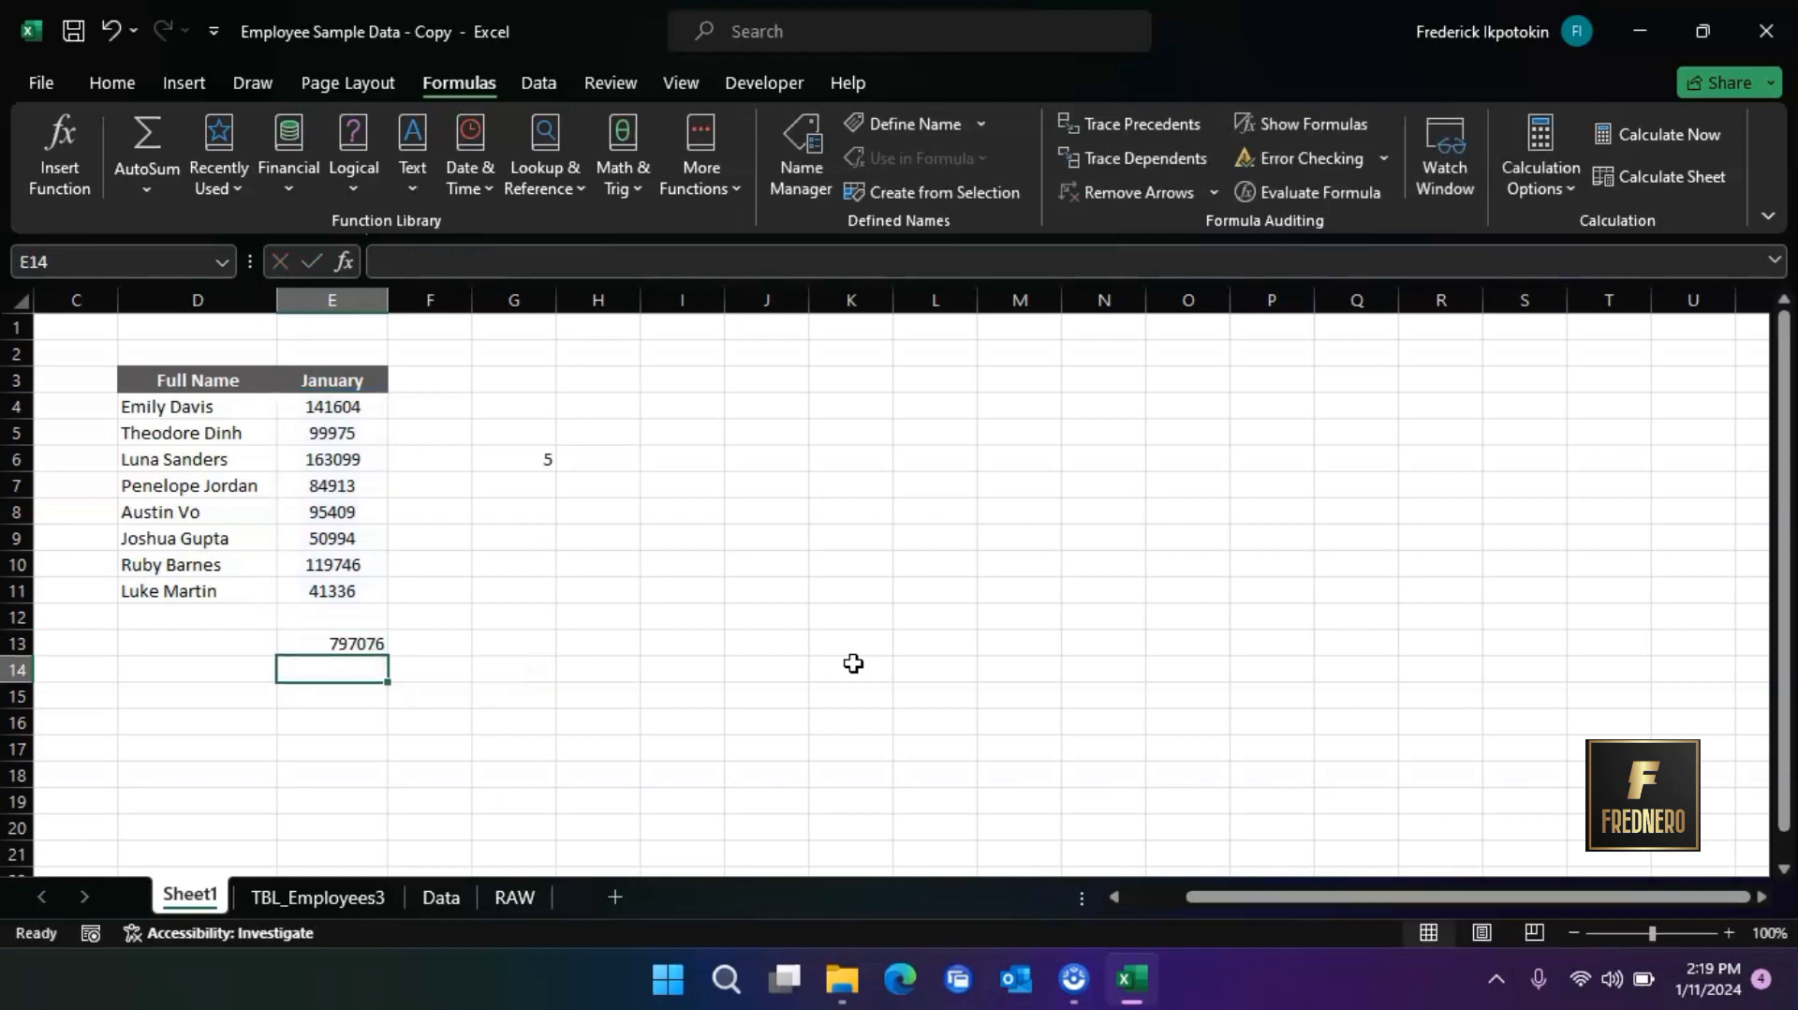
Add the January values cell by cell in G12 with the formula =E4+E5+E6+E7+E8+E9+E10+E11
{"action": "left_click", "coordinate": [535, 617]}
{"action": "type", "text": "="}
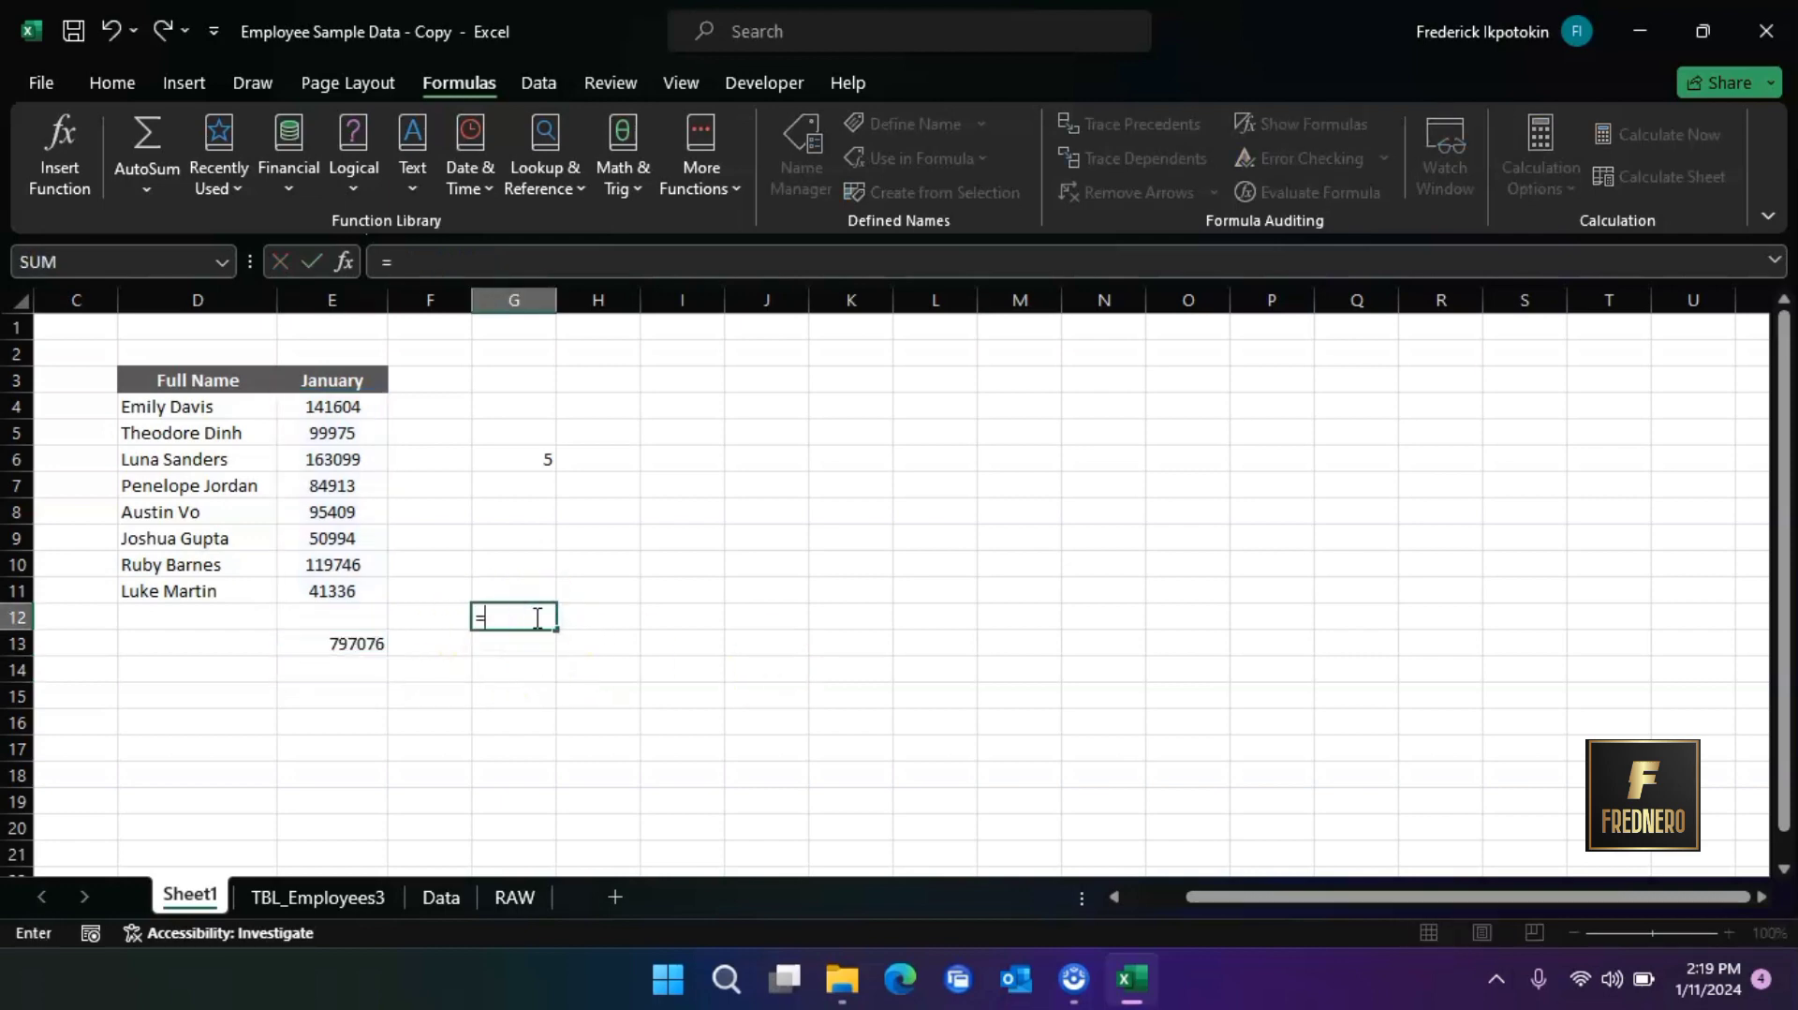
{"action": "left_click", "coordinate": [357, 408]}
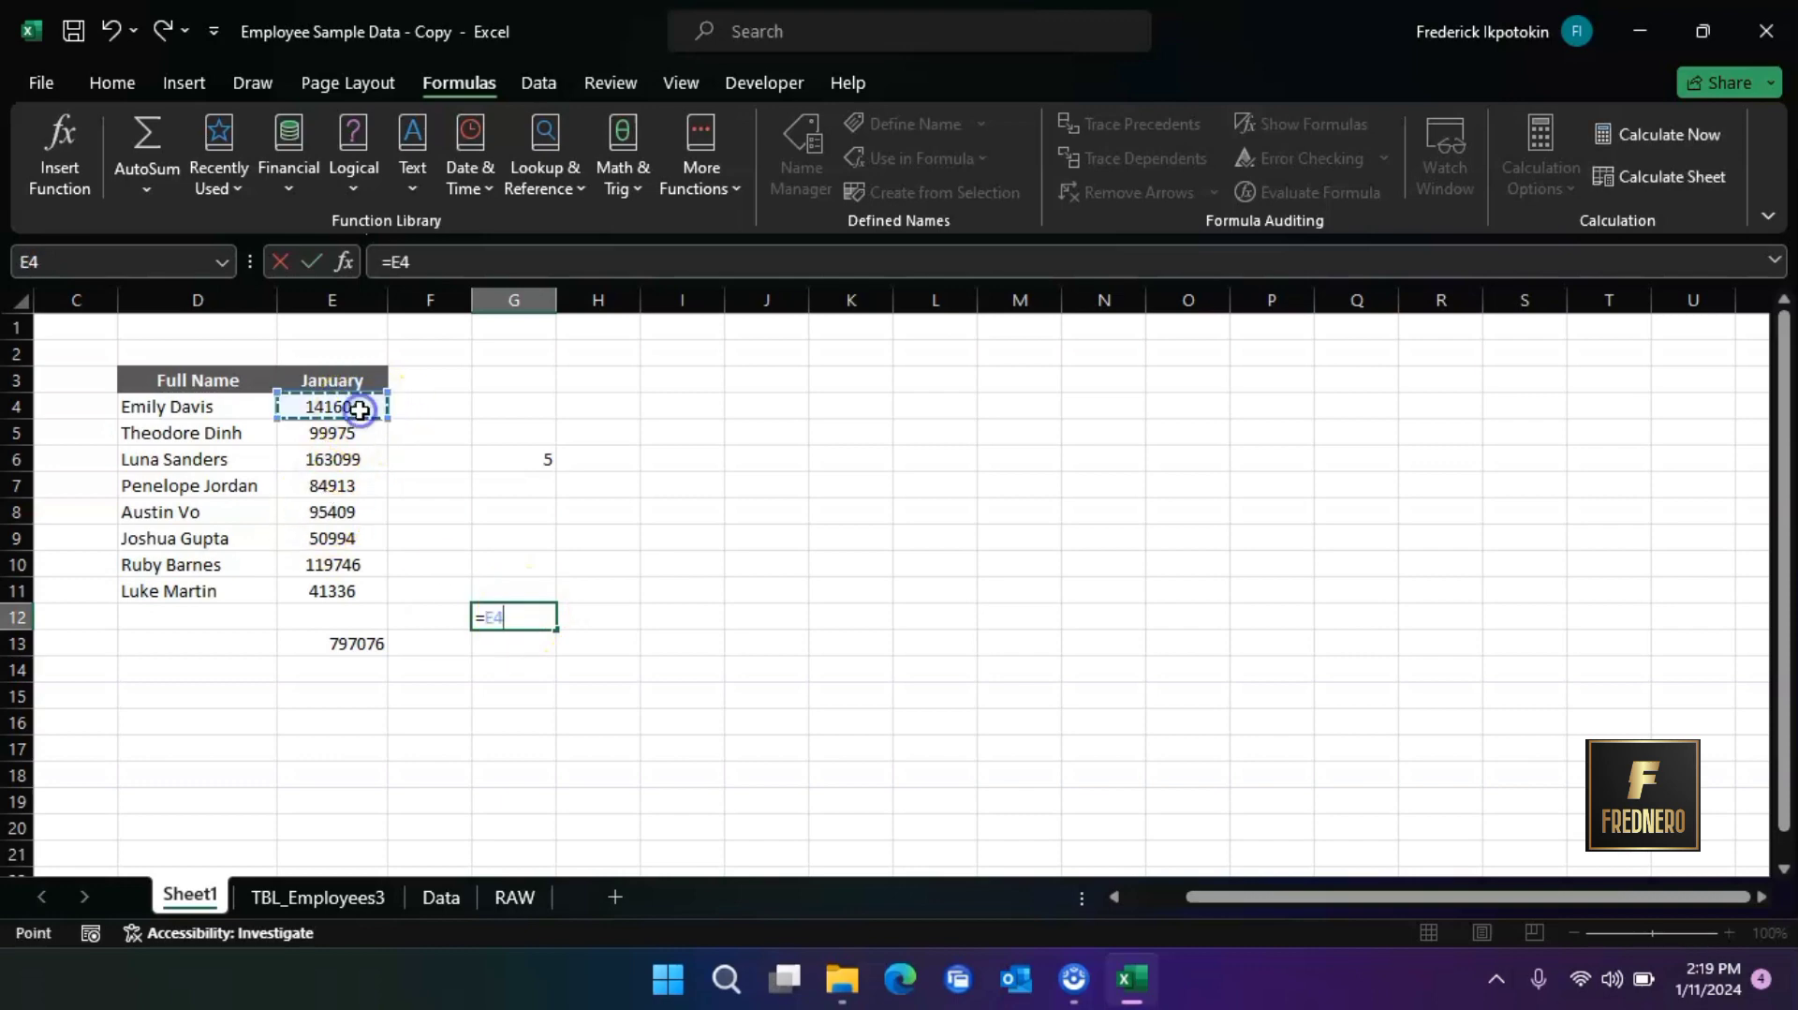
{"action": "type", "text": "+"}
{"action": "left_click", "coordinate": [360, 433]}
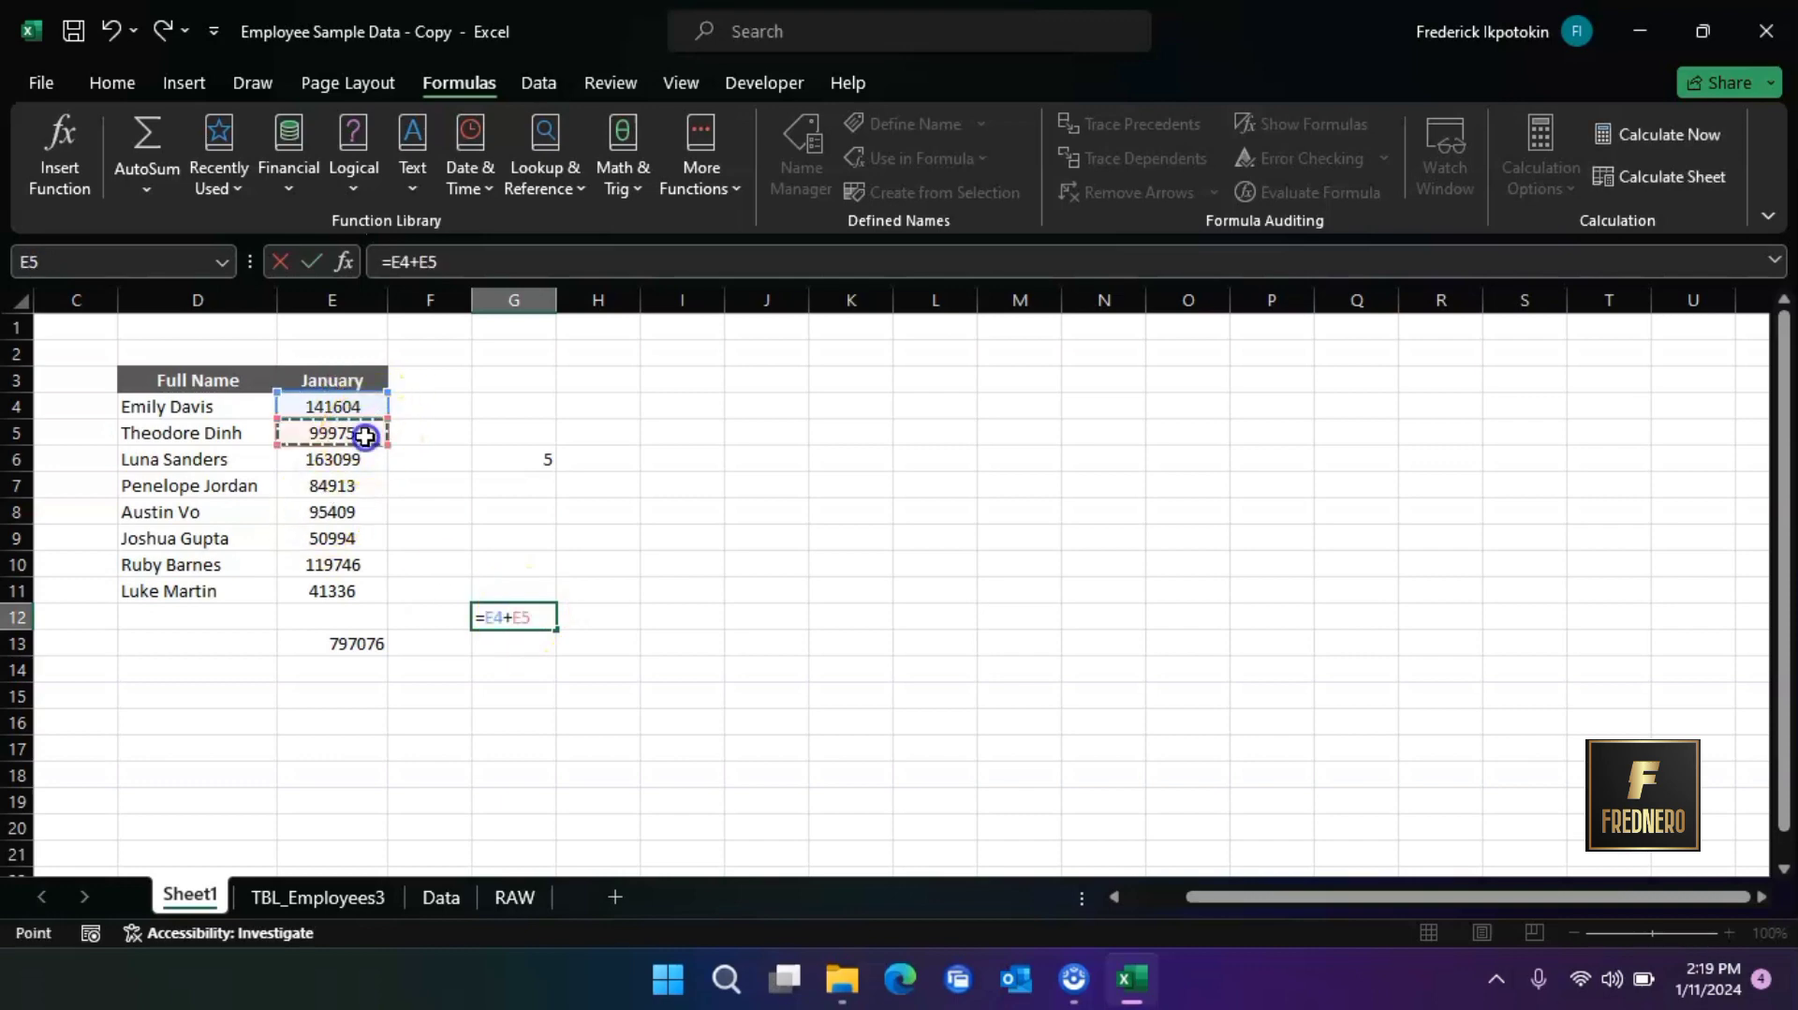
{"action": "type", "text": "+"}
{"action": "left_click", "coordinate": [346, 463]}
{"action": "type", "text": "+"}
{"action": "left_click", "coordinate": [361, 486]}
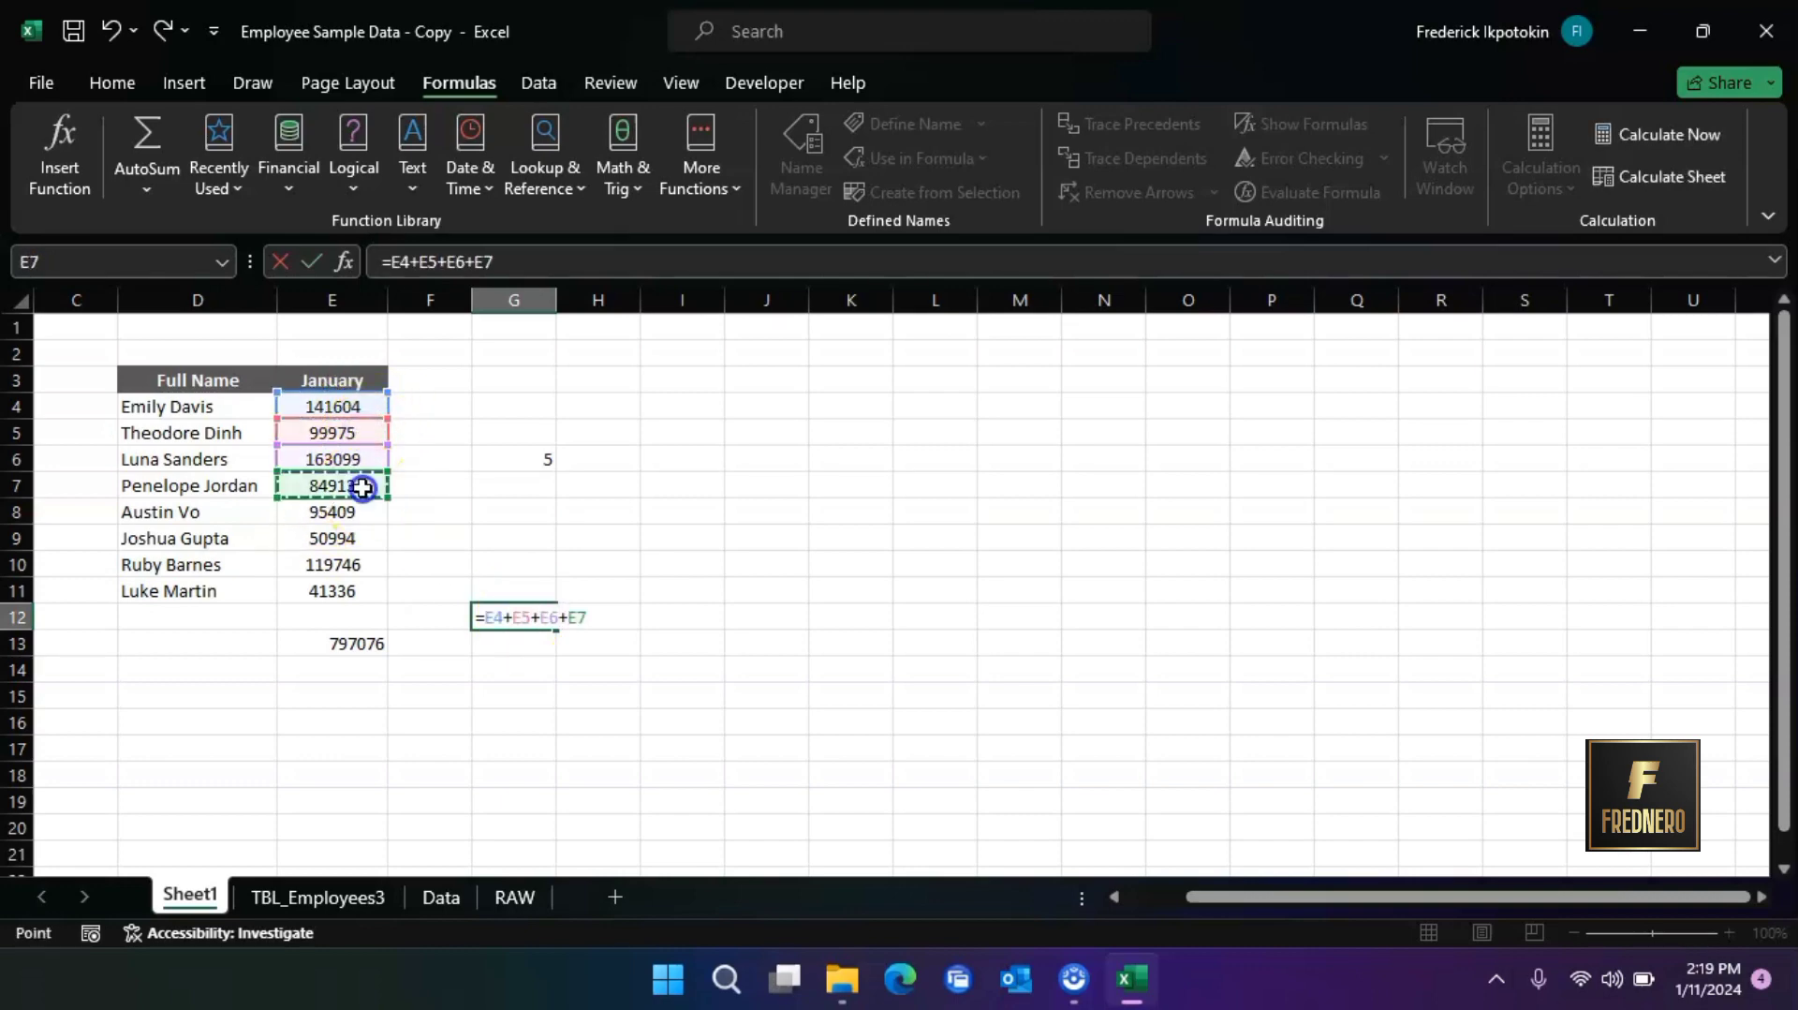
{"action": "type", "text": "+"}
{"action": "left_click", "coordinate": [360, 513]}
{"action": "type", "text": "+"}
{"action": "left_click", "coordinate": [356, 539]}
{"action": "type", "text": "+"}
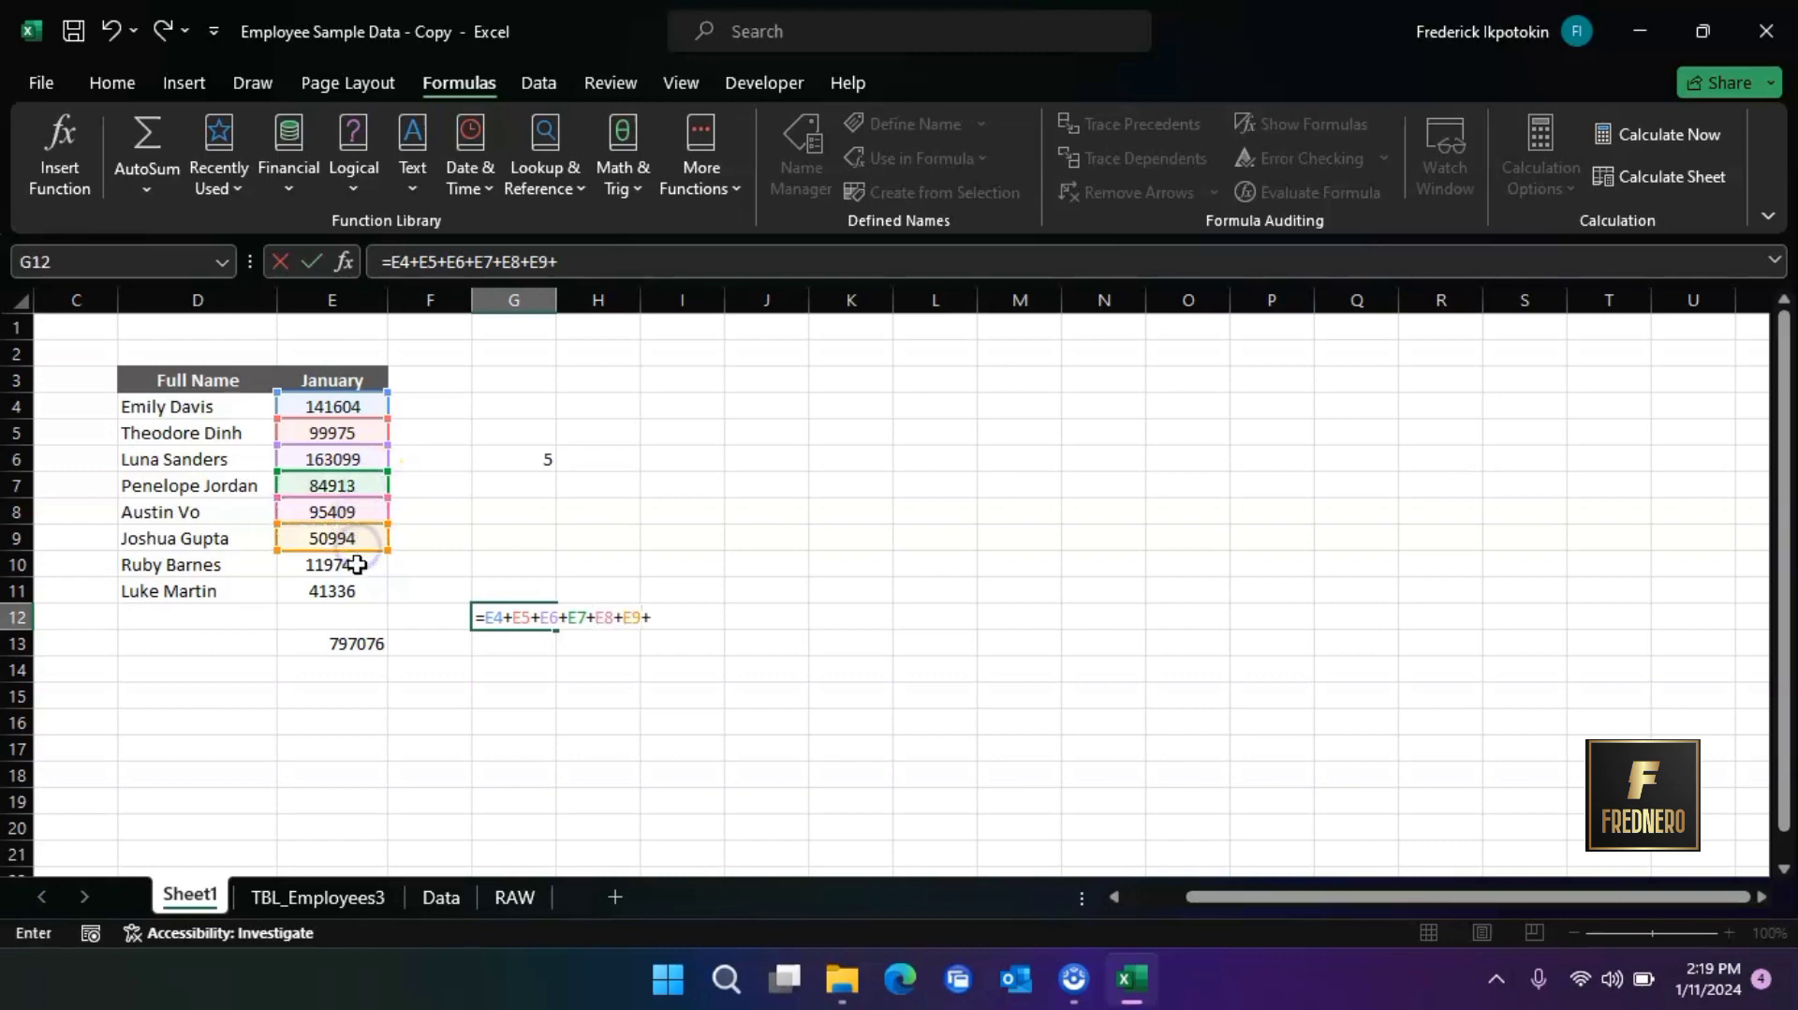
{"action": "left_click", "coordinate": [358, 564]}
{"action": "type", "text": "+"}
{"action": "left_click", "coordinate": [356, 591]}
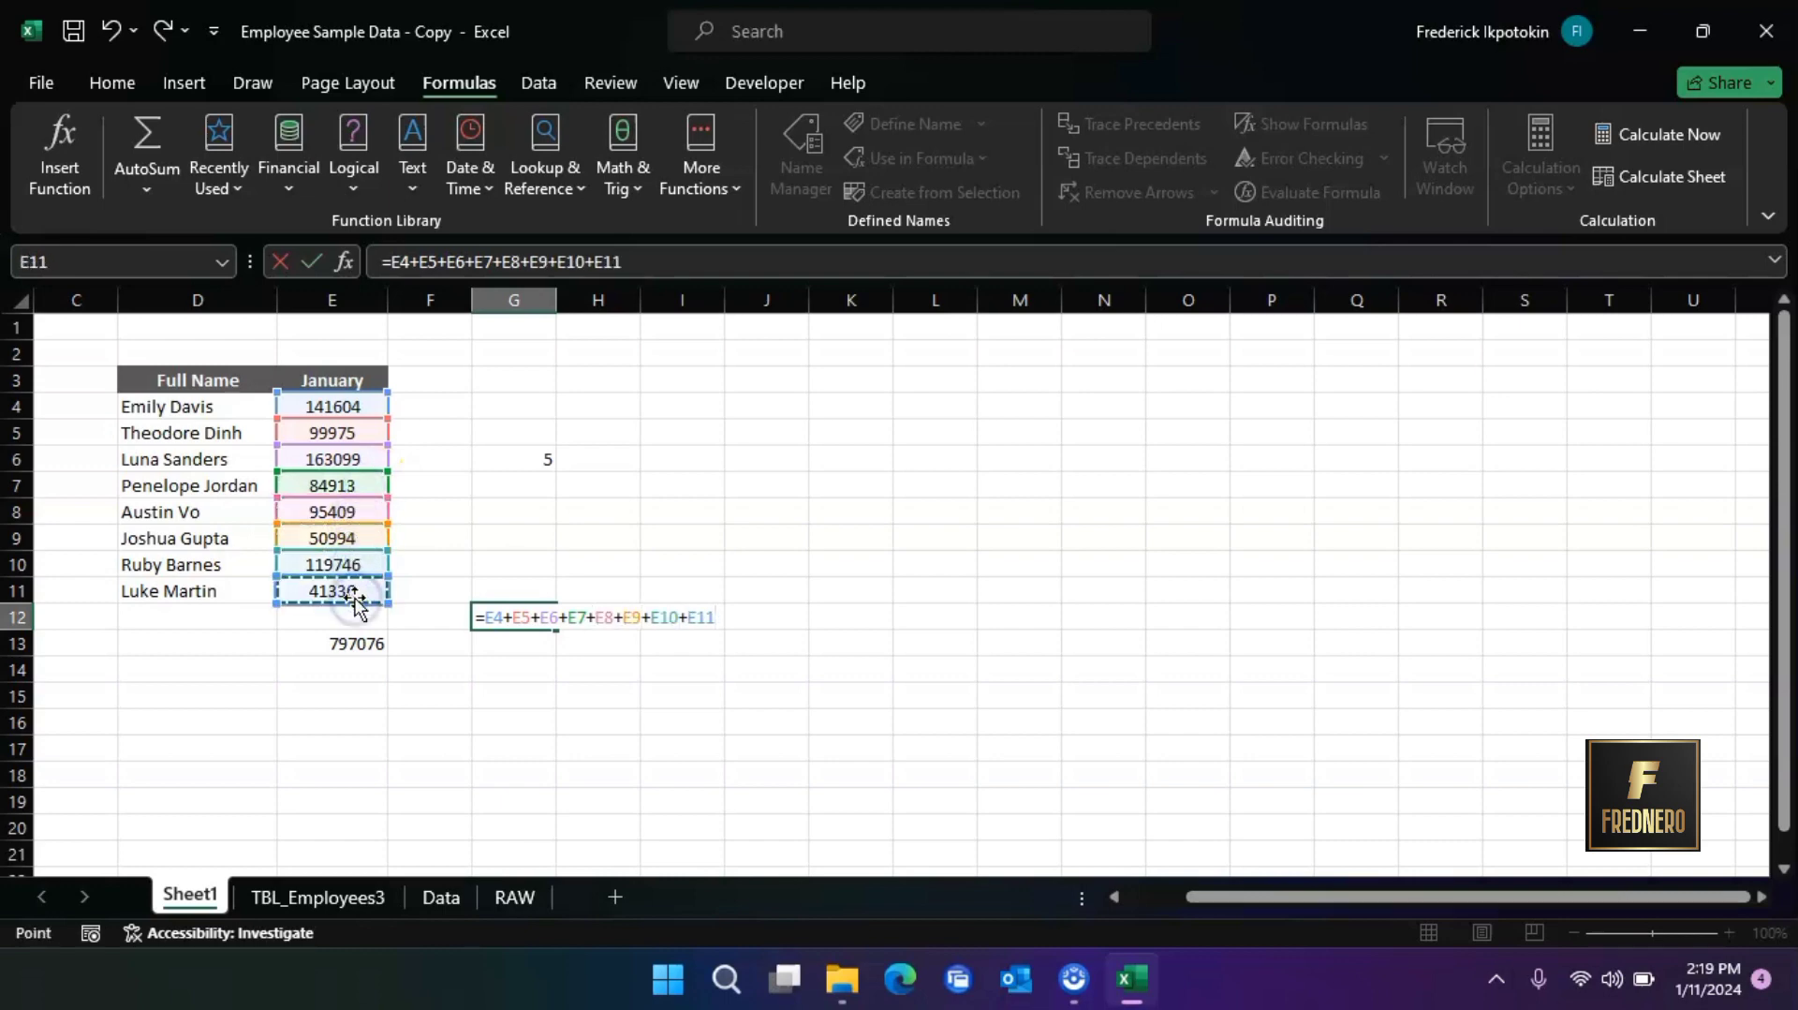
{"action": "key", "text": "Return"}
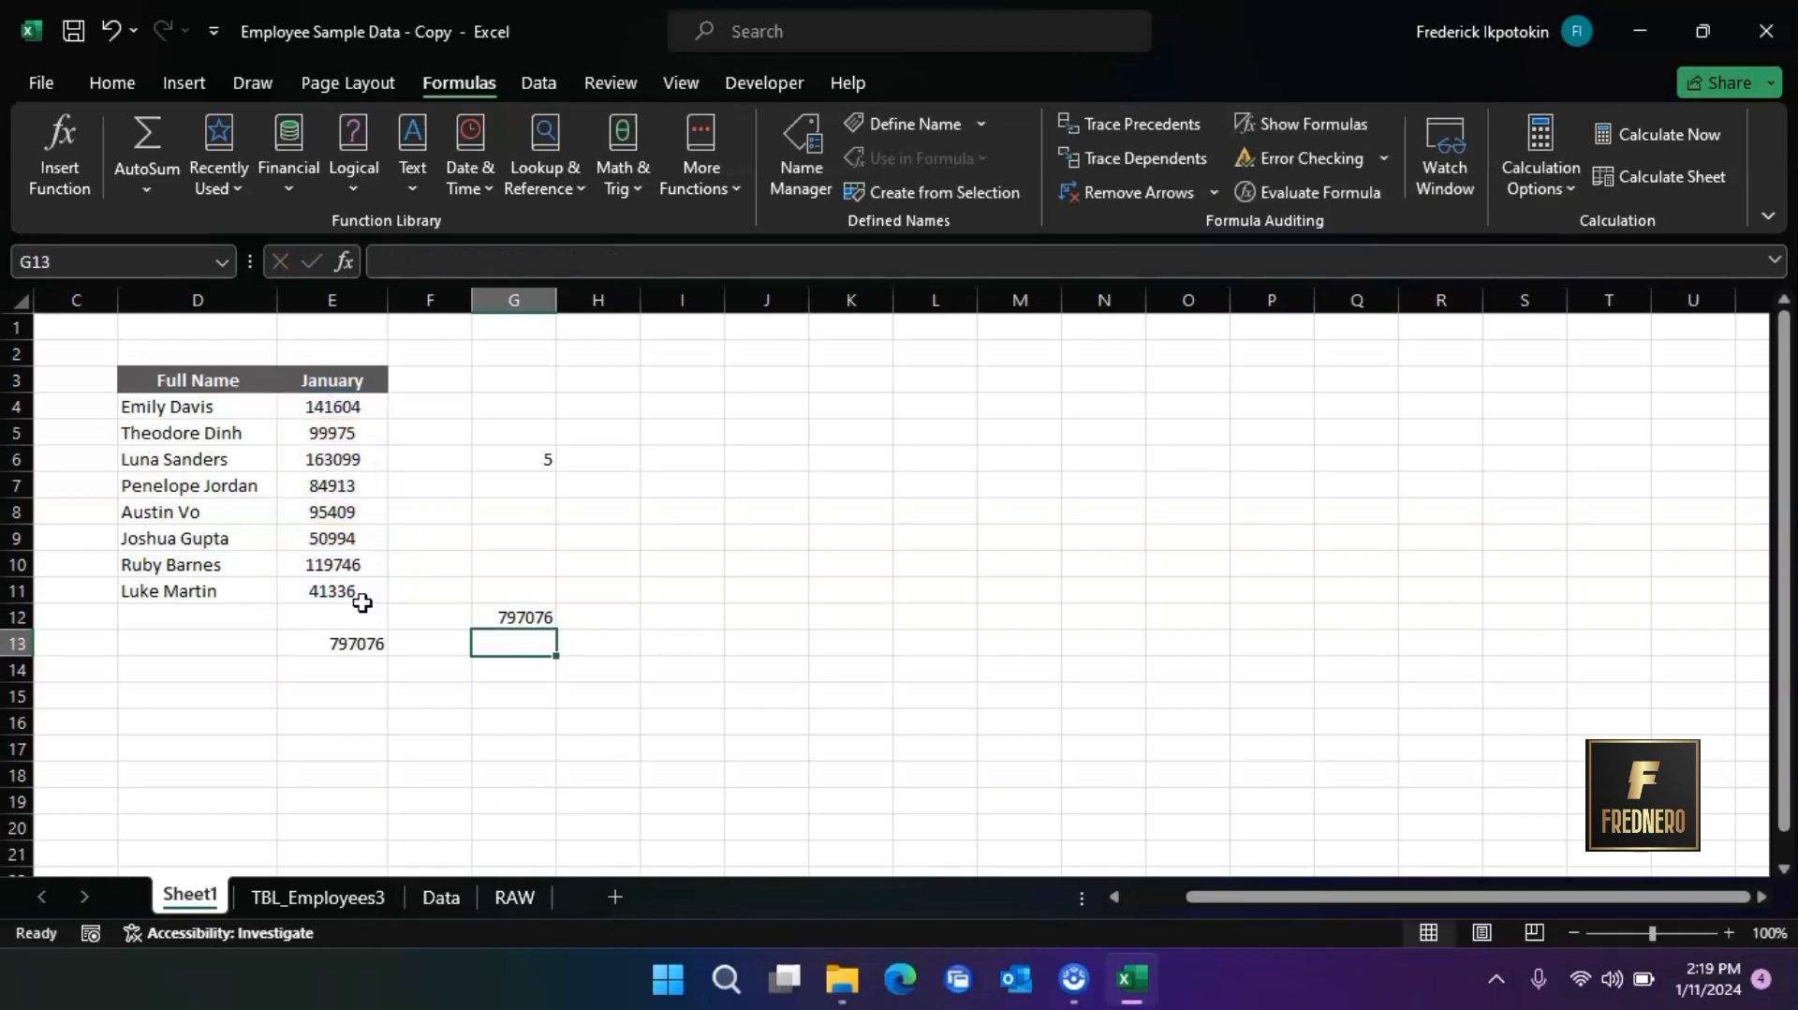
Inspect the cell range referenced by the SUM formula in E13, leaving the formula as it is
{"action": "left_click", "coordinate": [358, 691]}
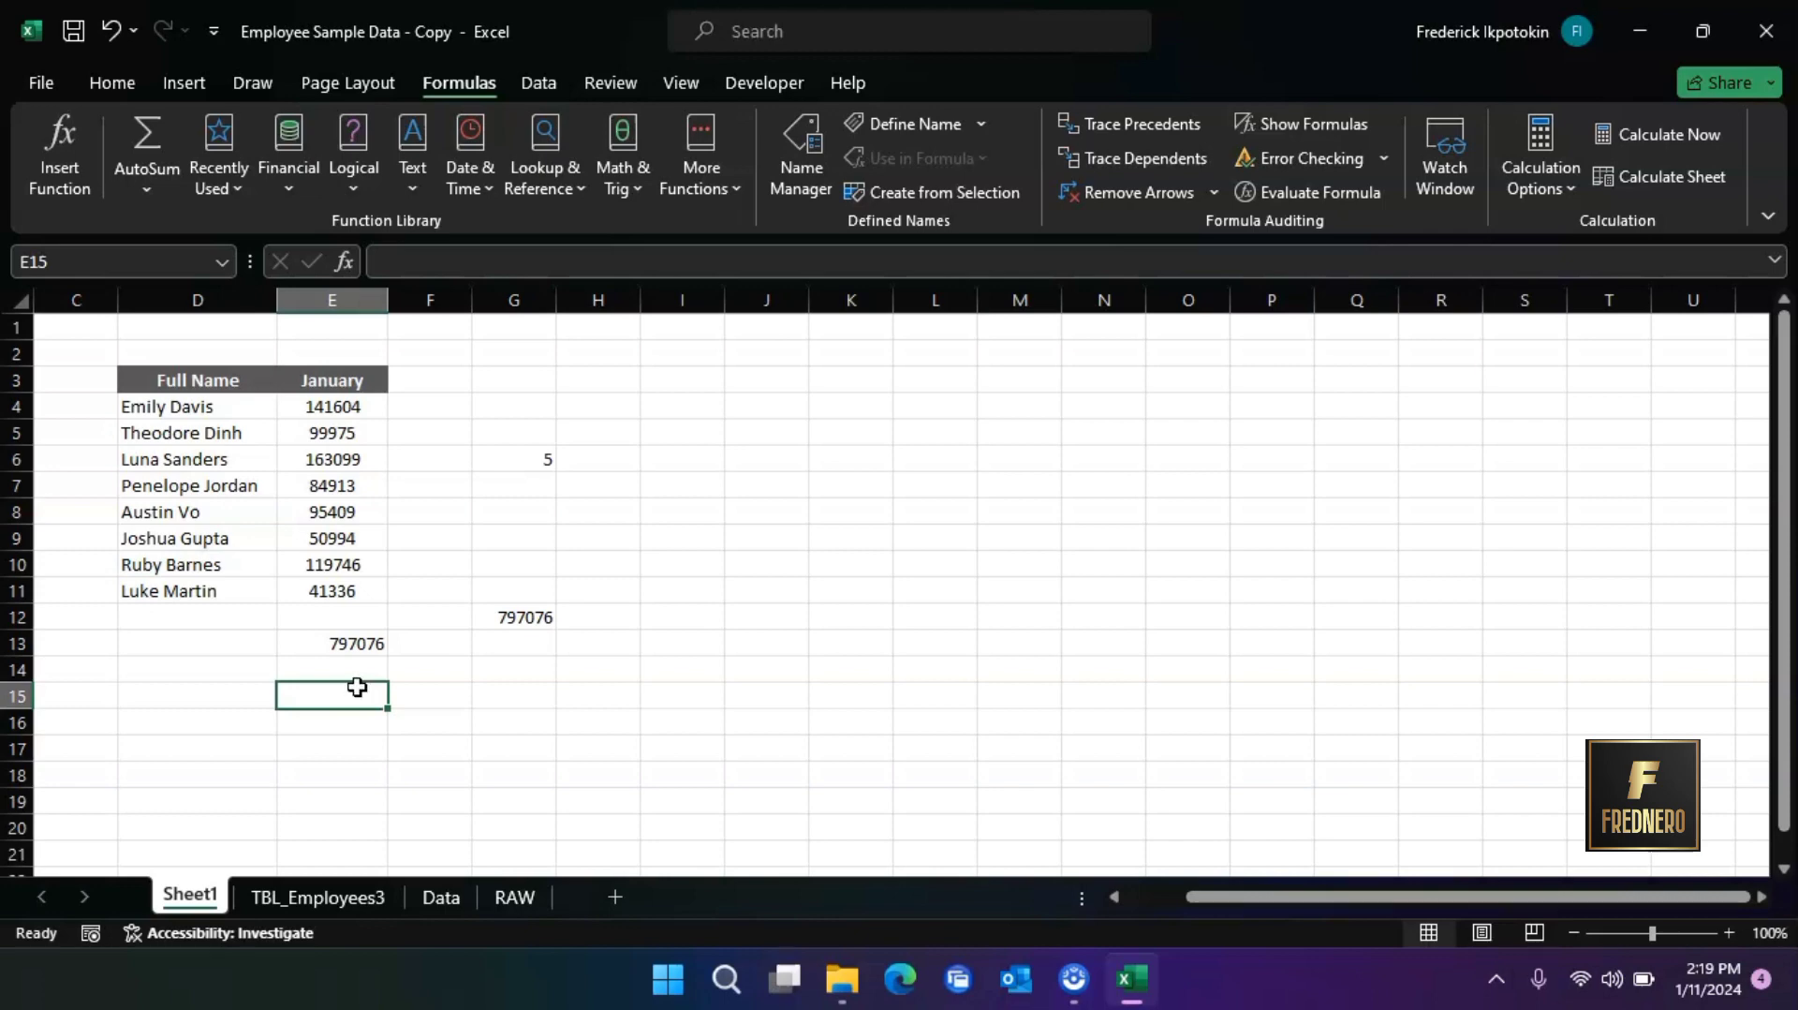
{"action": "double_click", "coordinate": [360, 643]}
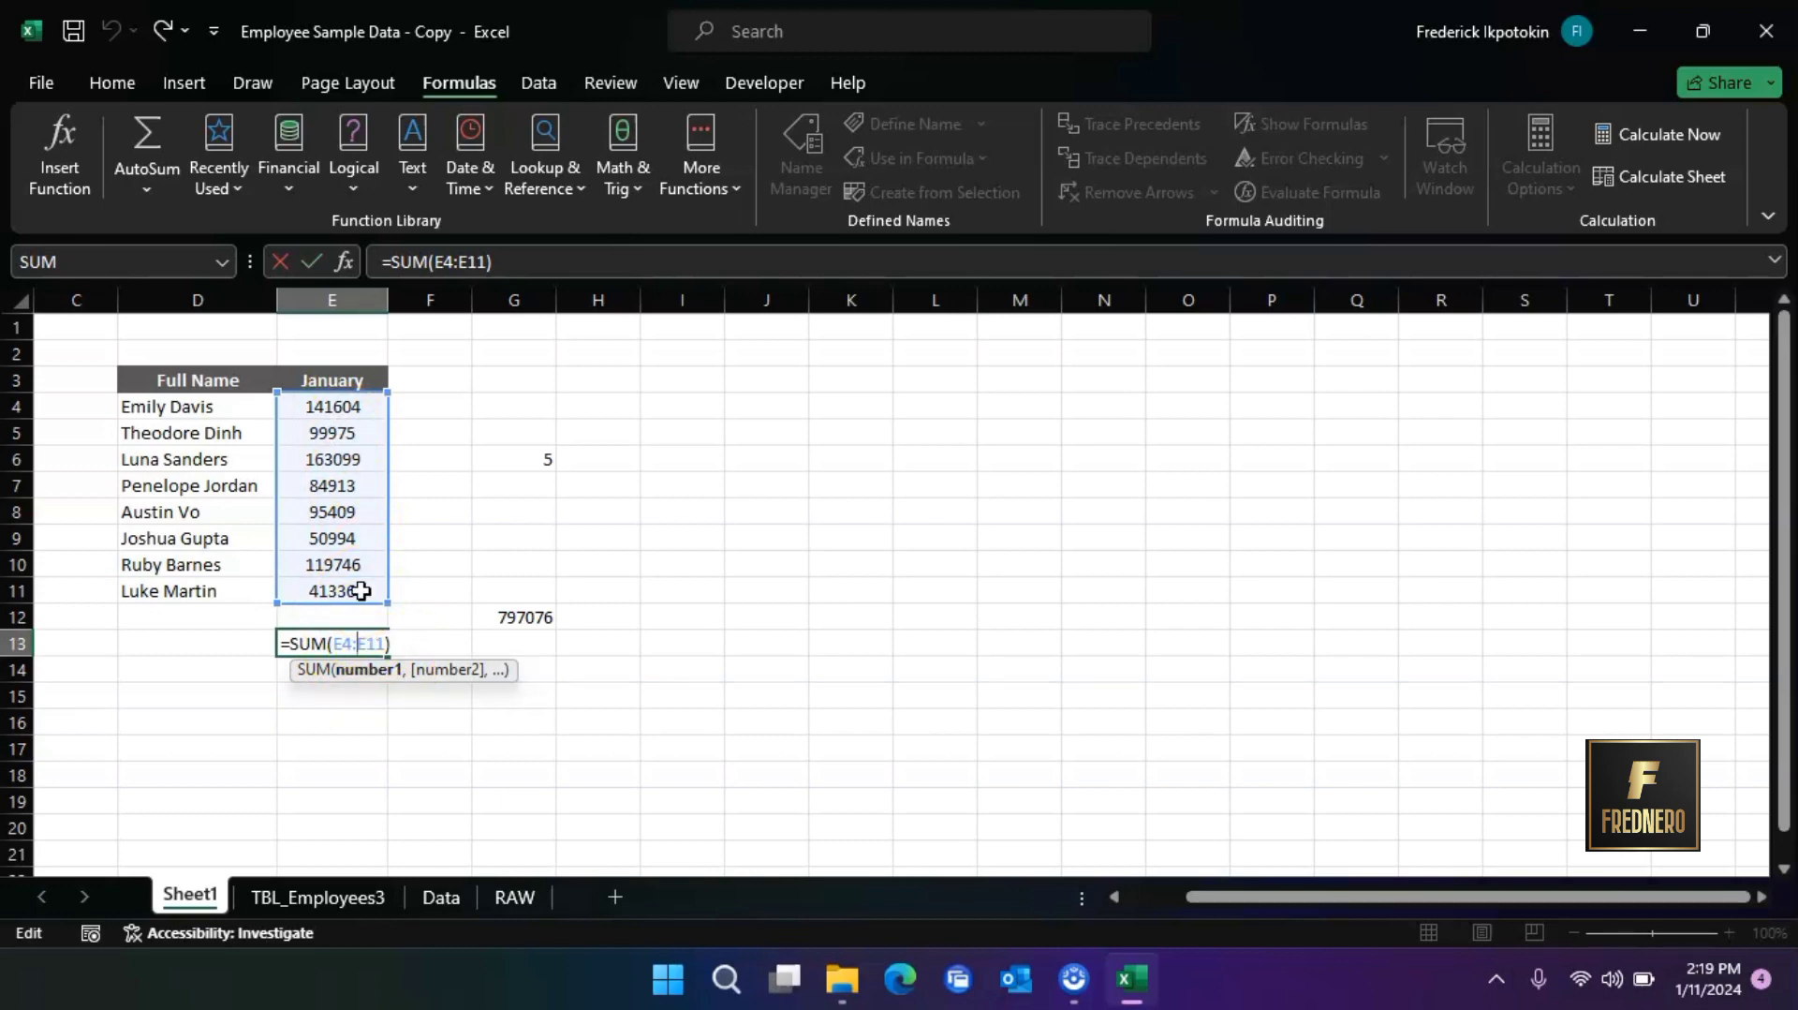
{"action": "key", "text": "Return"}
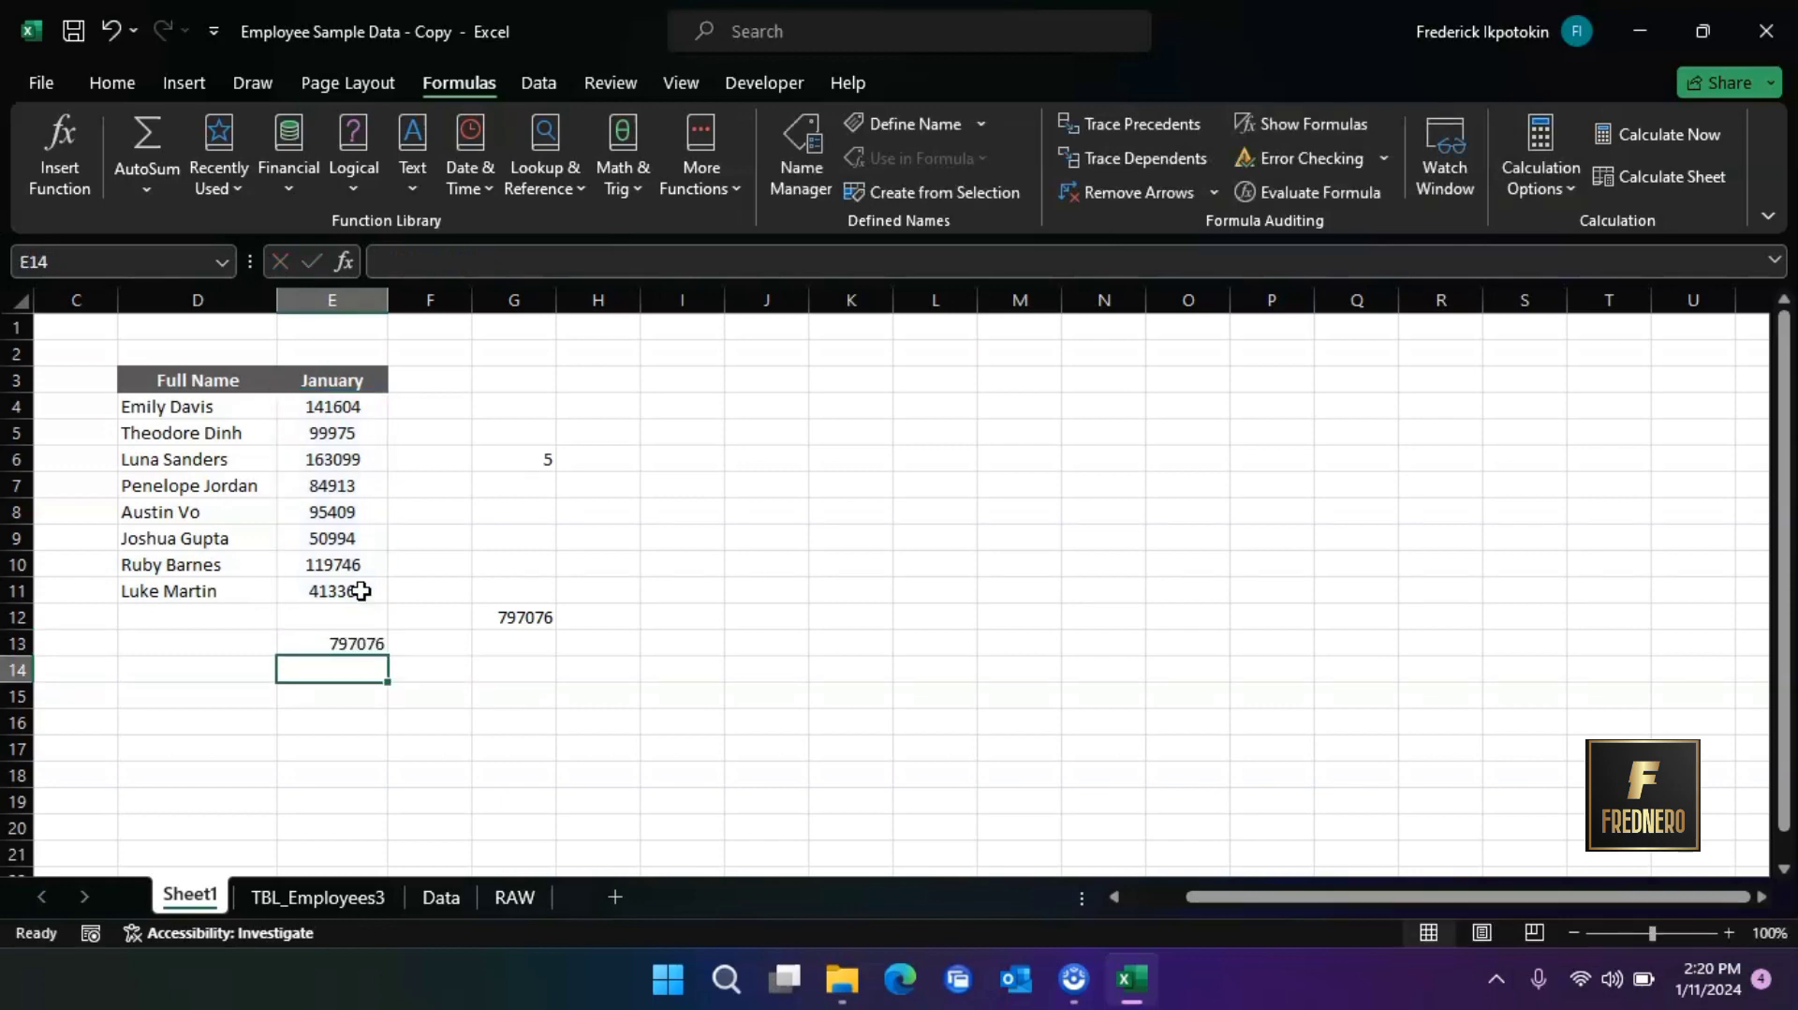
Average the January values in cell E15 with the formula =AVERAGE(E4:E11)
{"action": "left_click", "coordinate": [341, 692]}
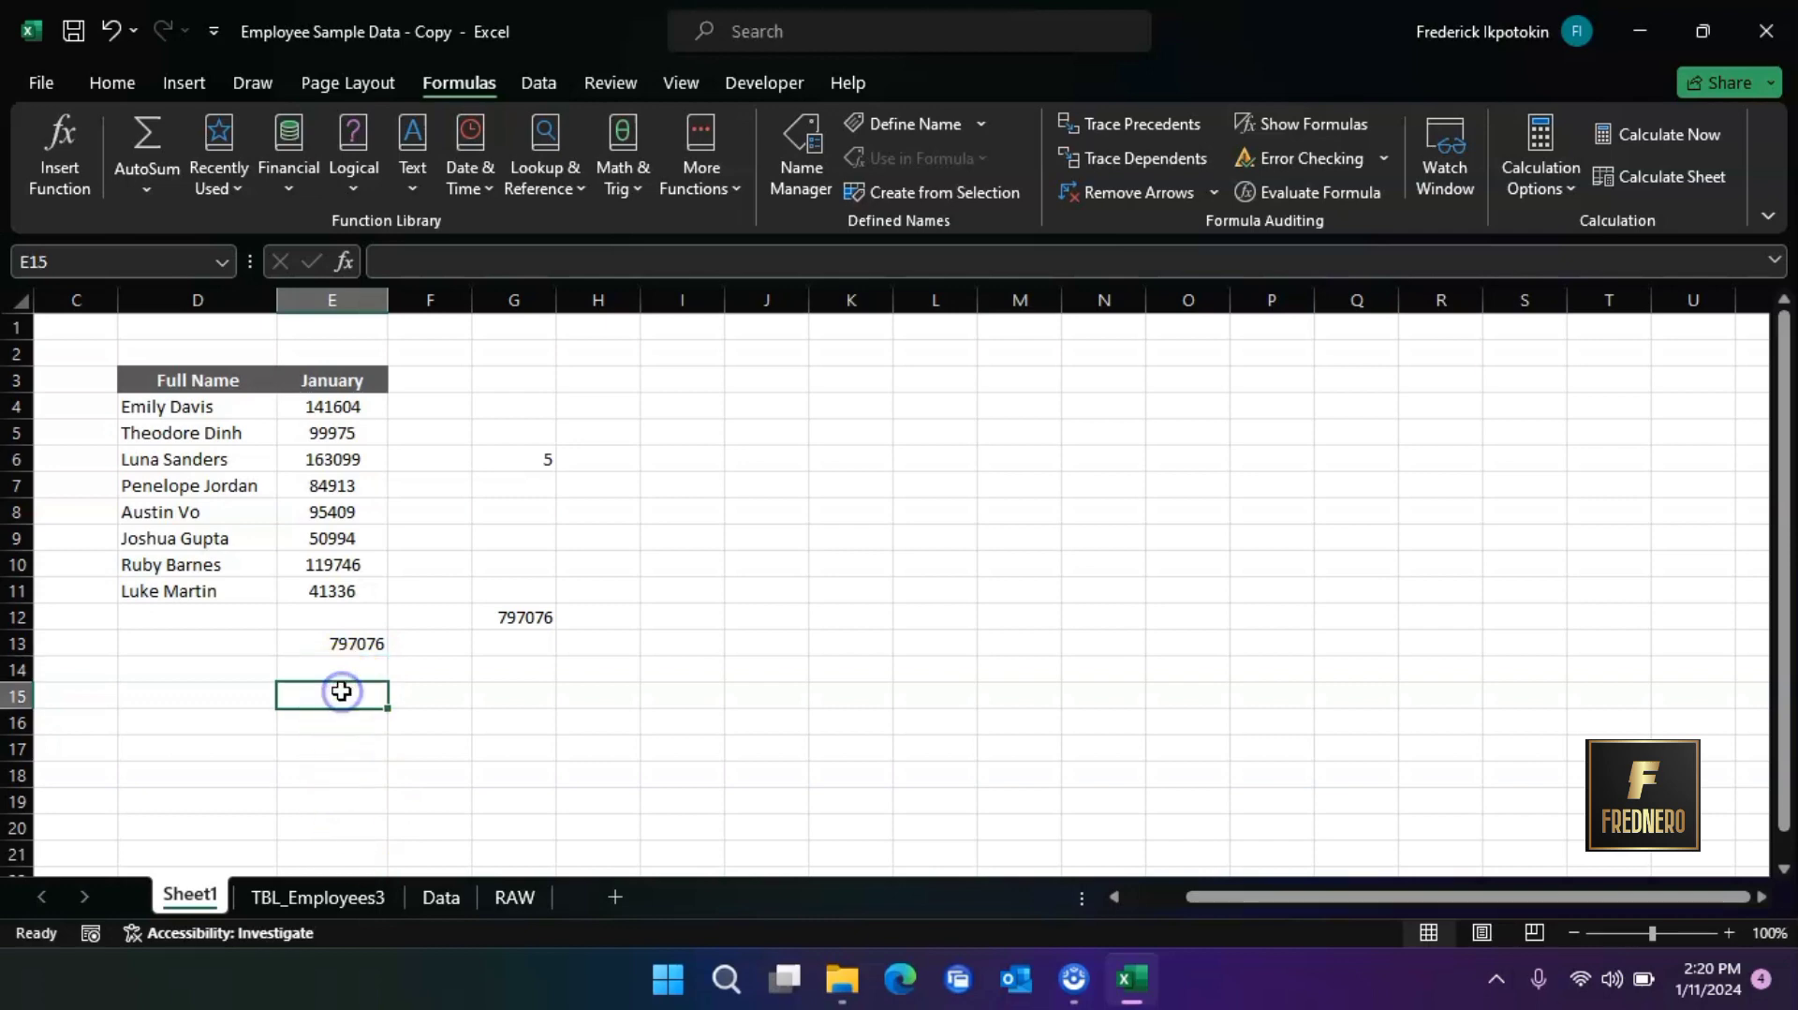
{"action": "type", "text": "a"}
{"action": "key", "text": "BackSpace"}
{"action": "type", "text": "="}
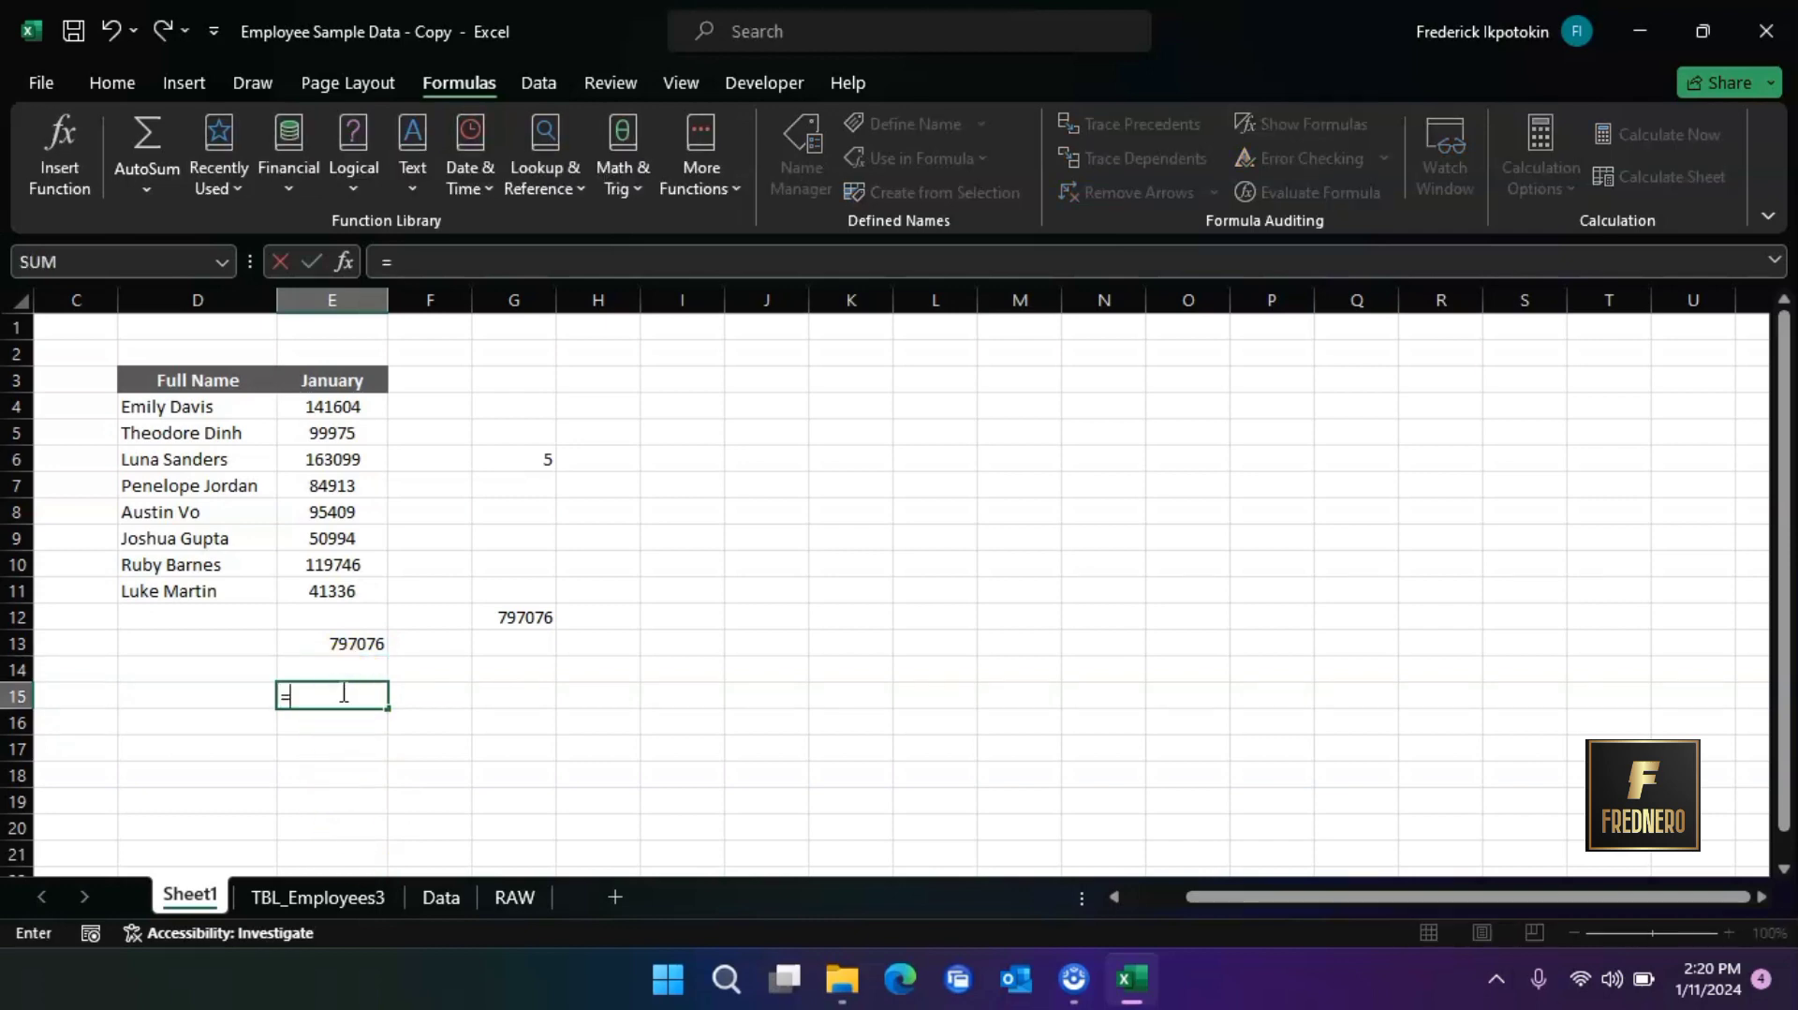
{"action": "type", "text": "average"}
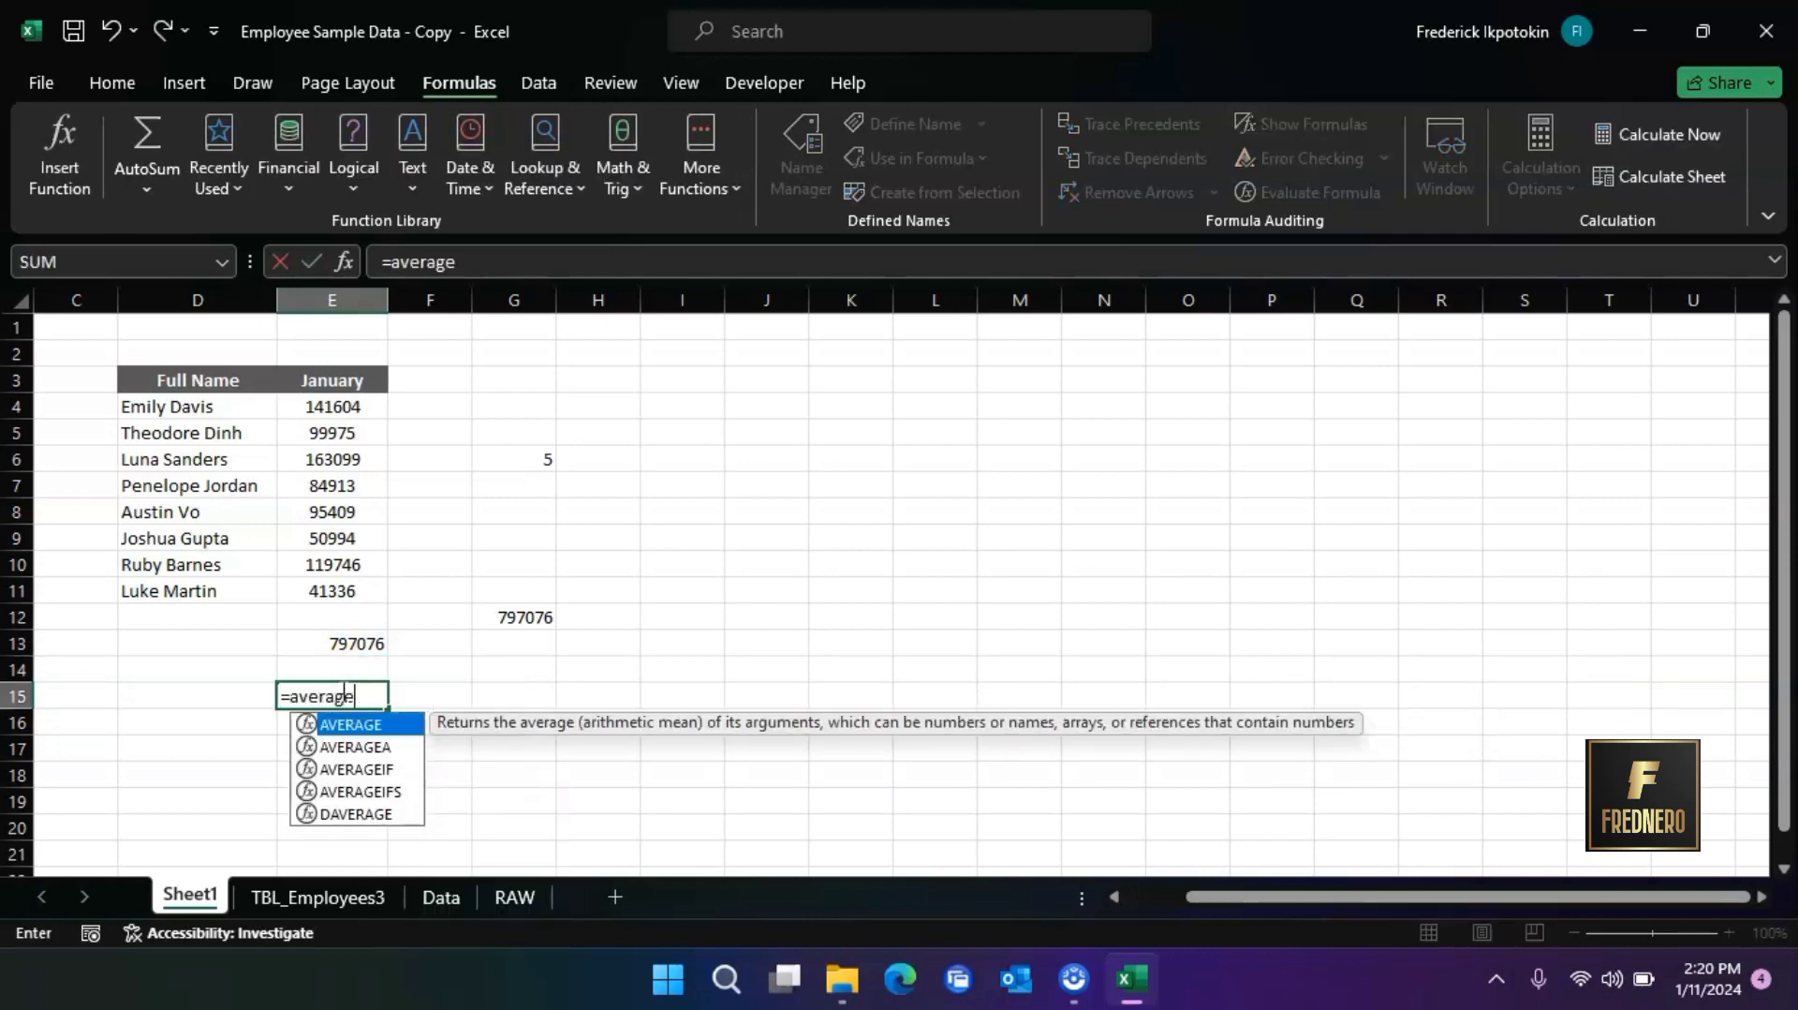
{"action": "double_click", "coordinate": [351, 726]}
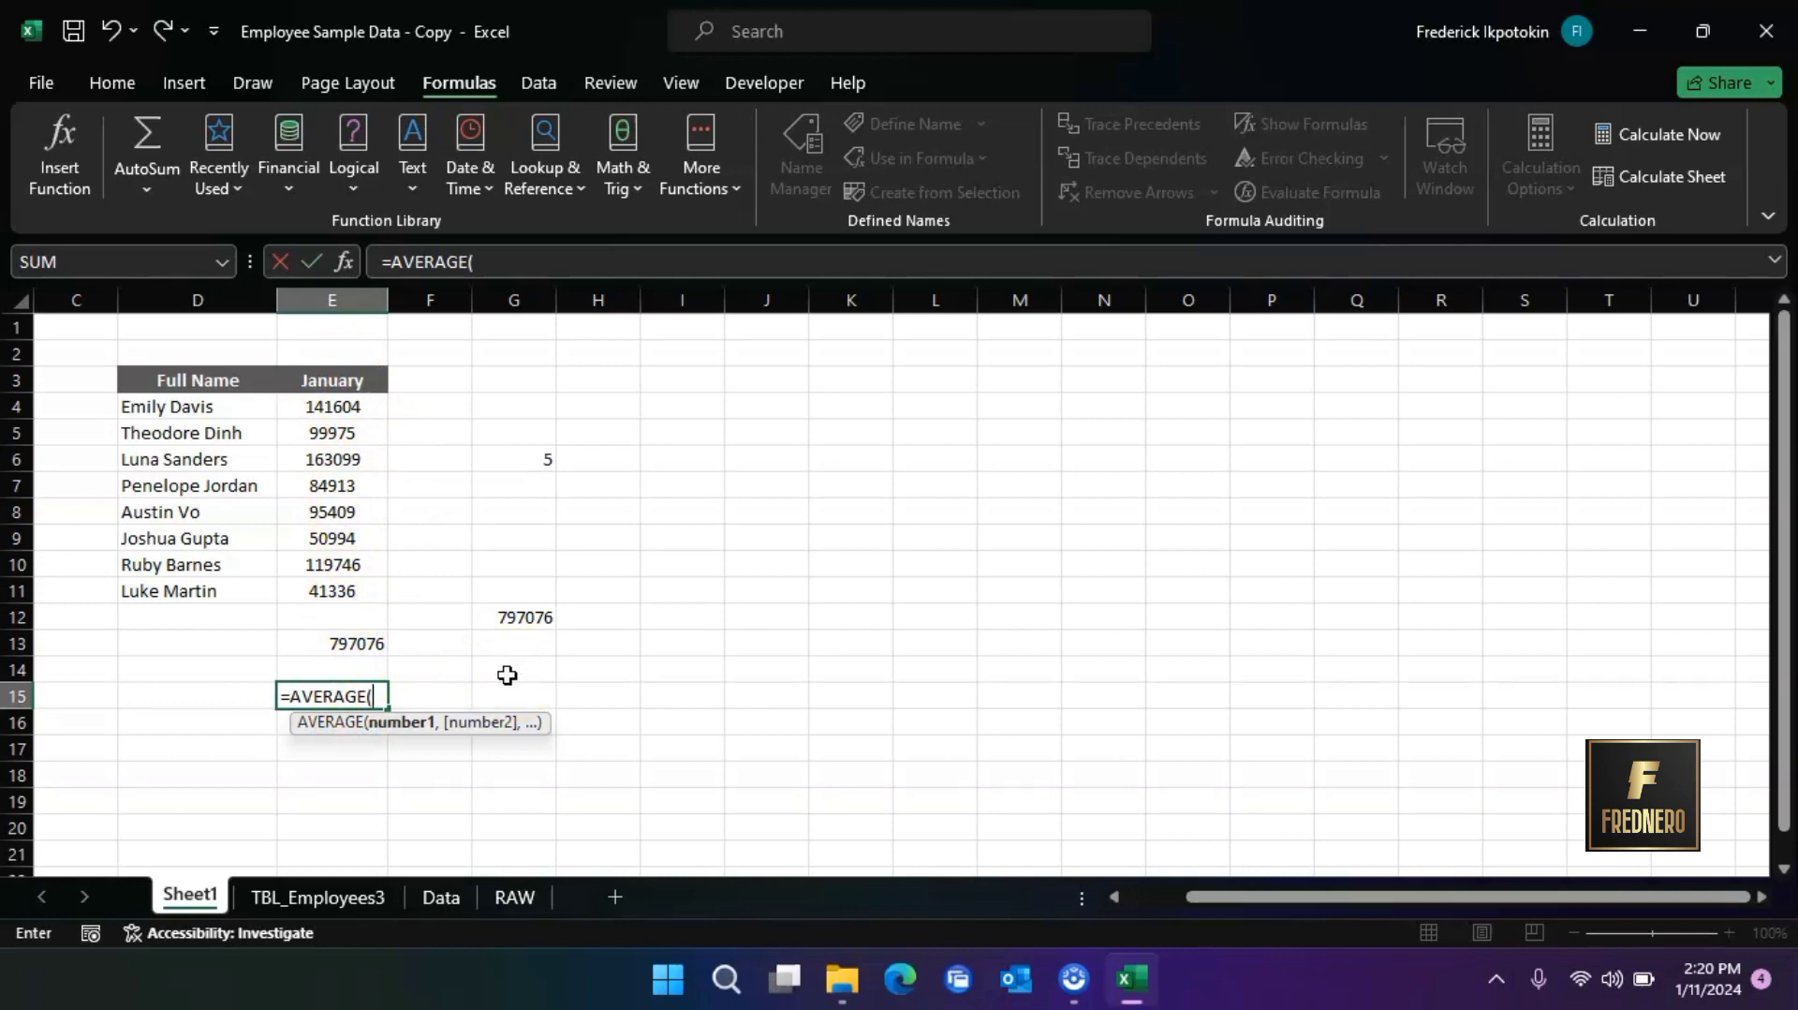
{"action": "type", "text": "e"}
{"action": "key", "text": "BackSpace"}
{"action": "type", "text": "E"}
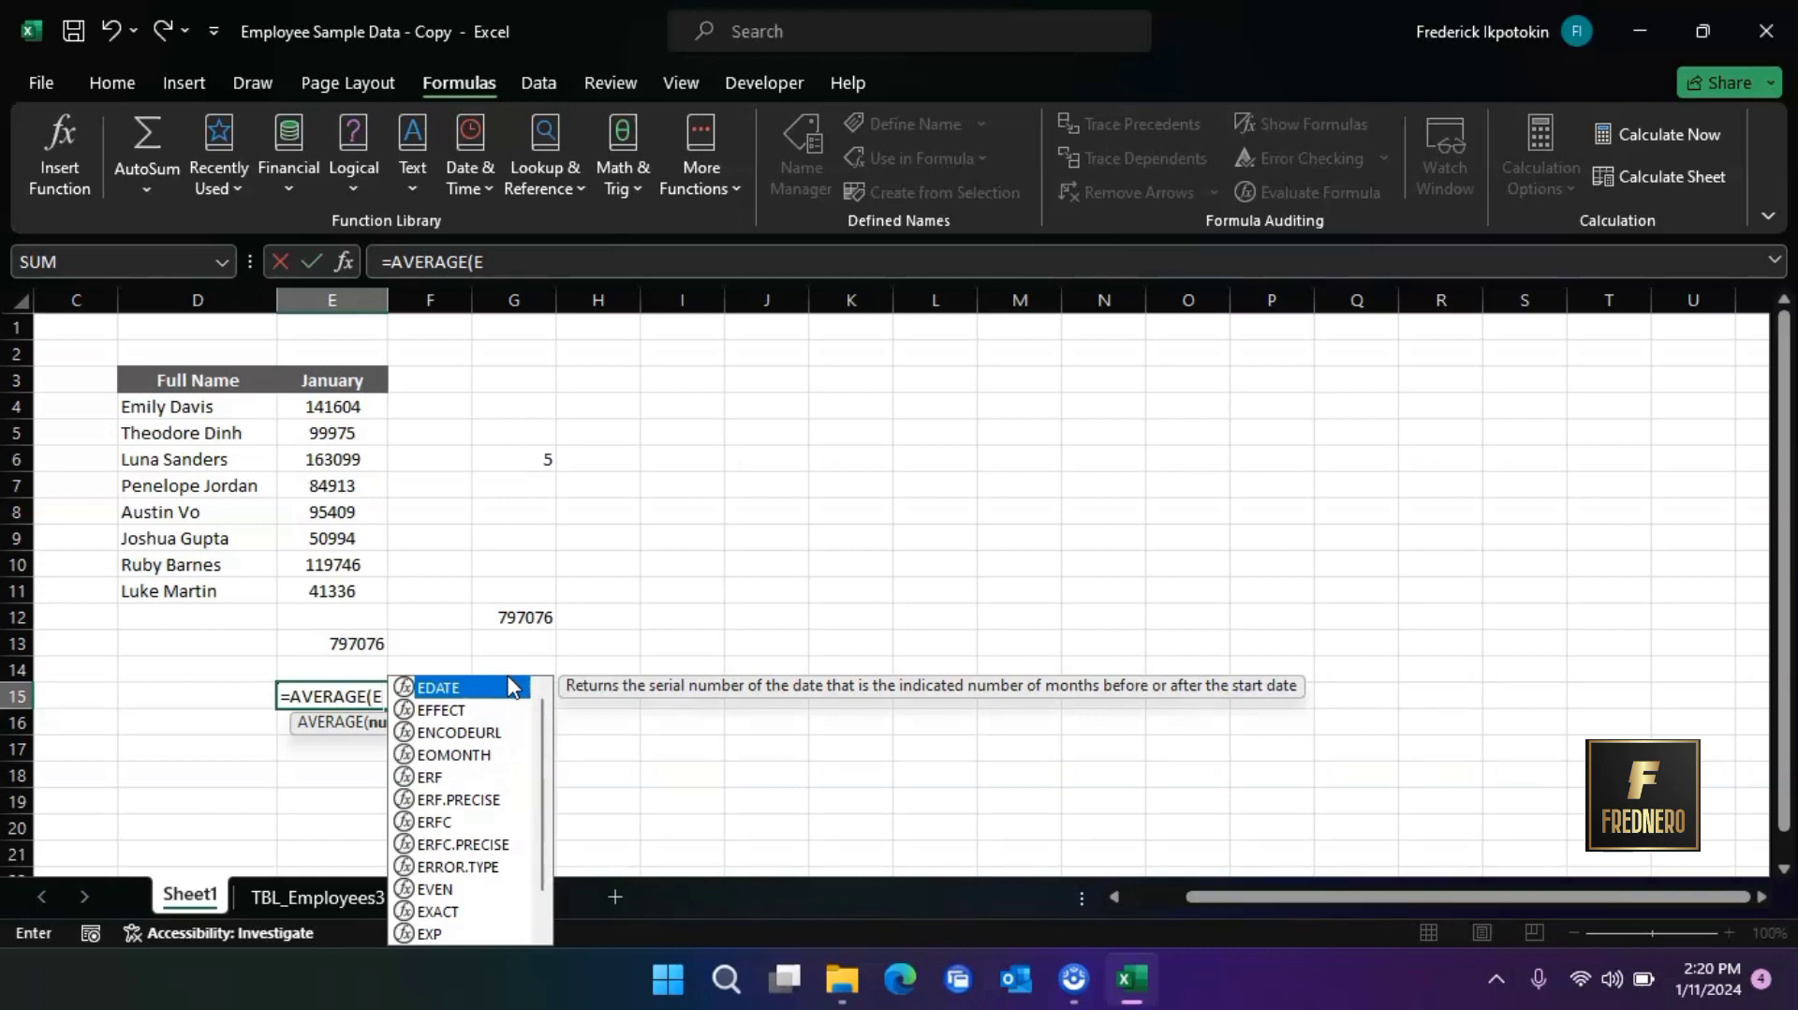
{"action": "type", "text": "4"}
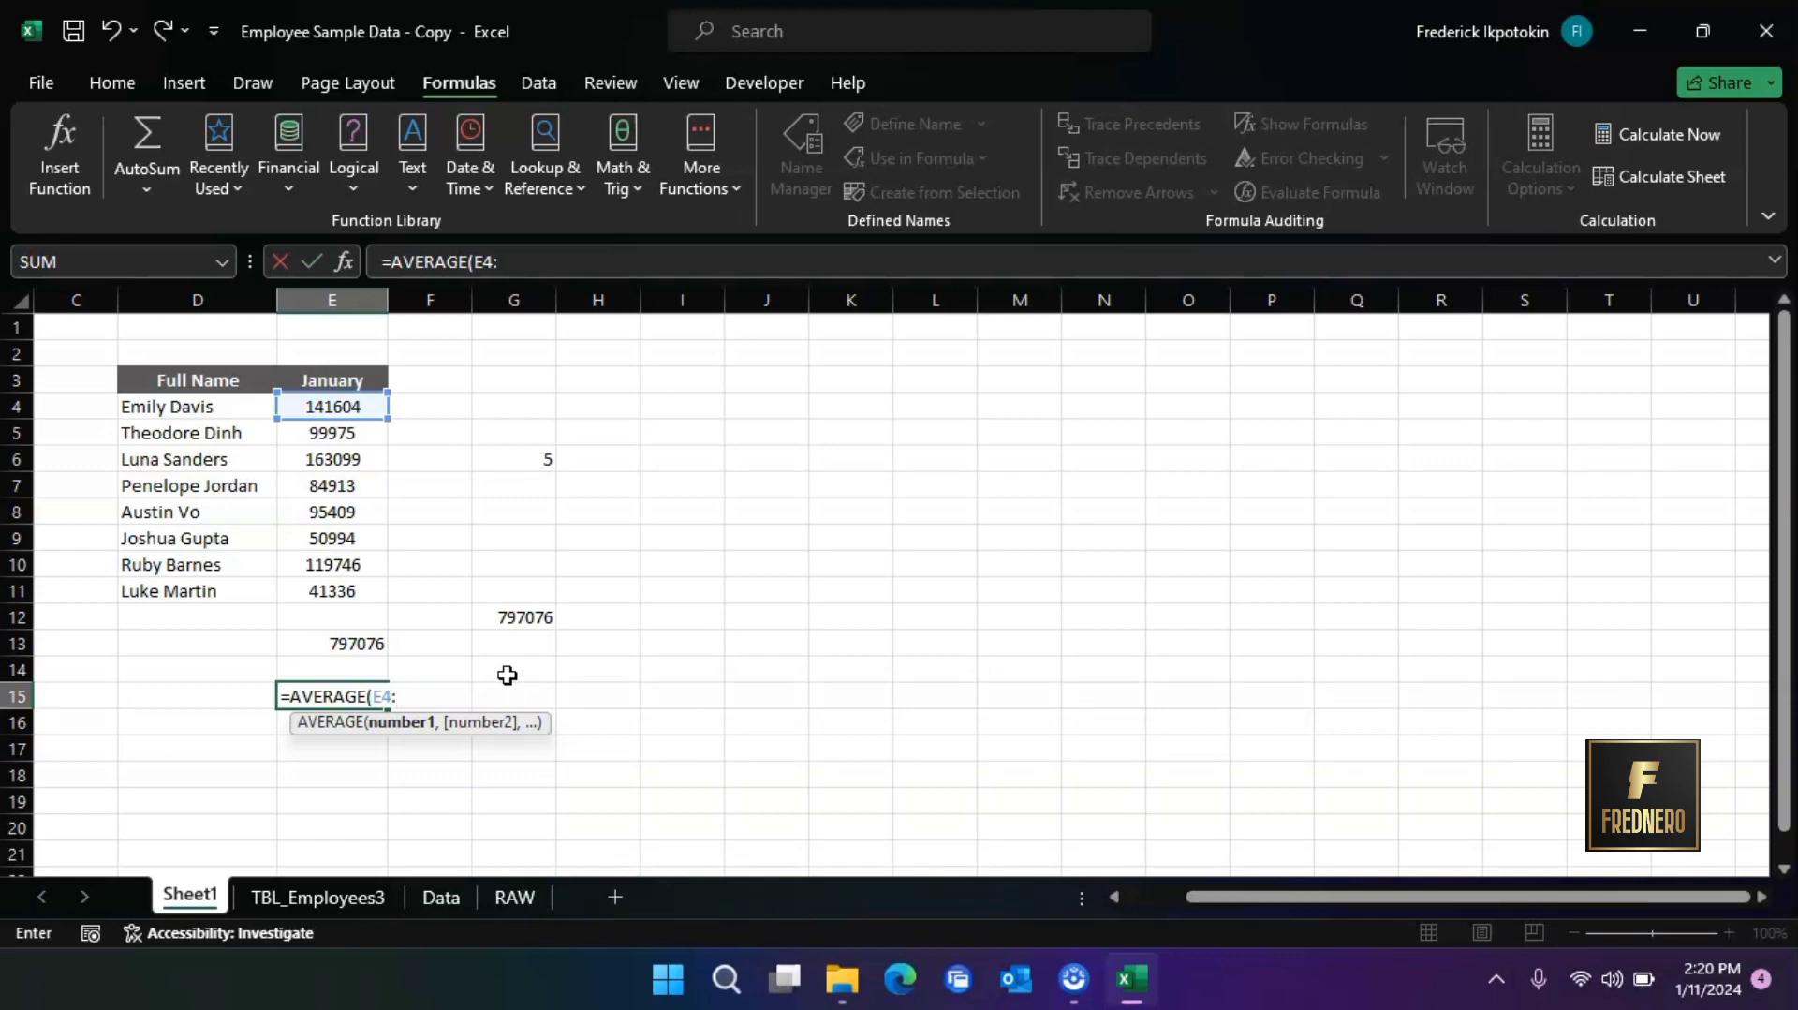
{"action": "type", "text": ":E11"}
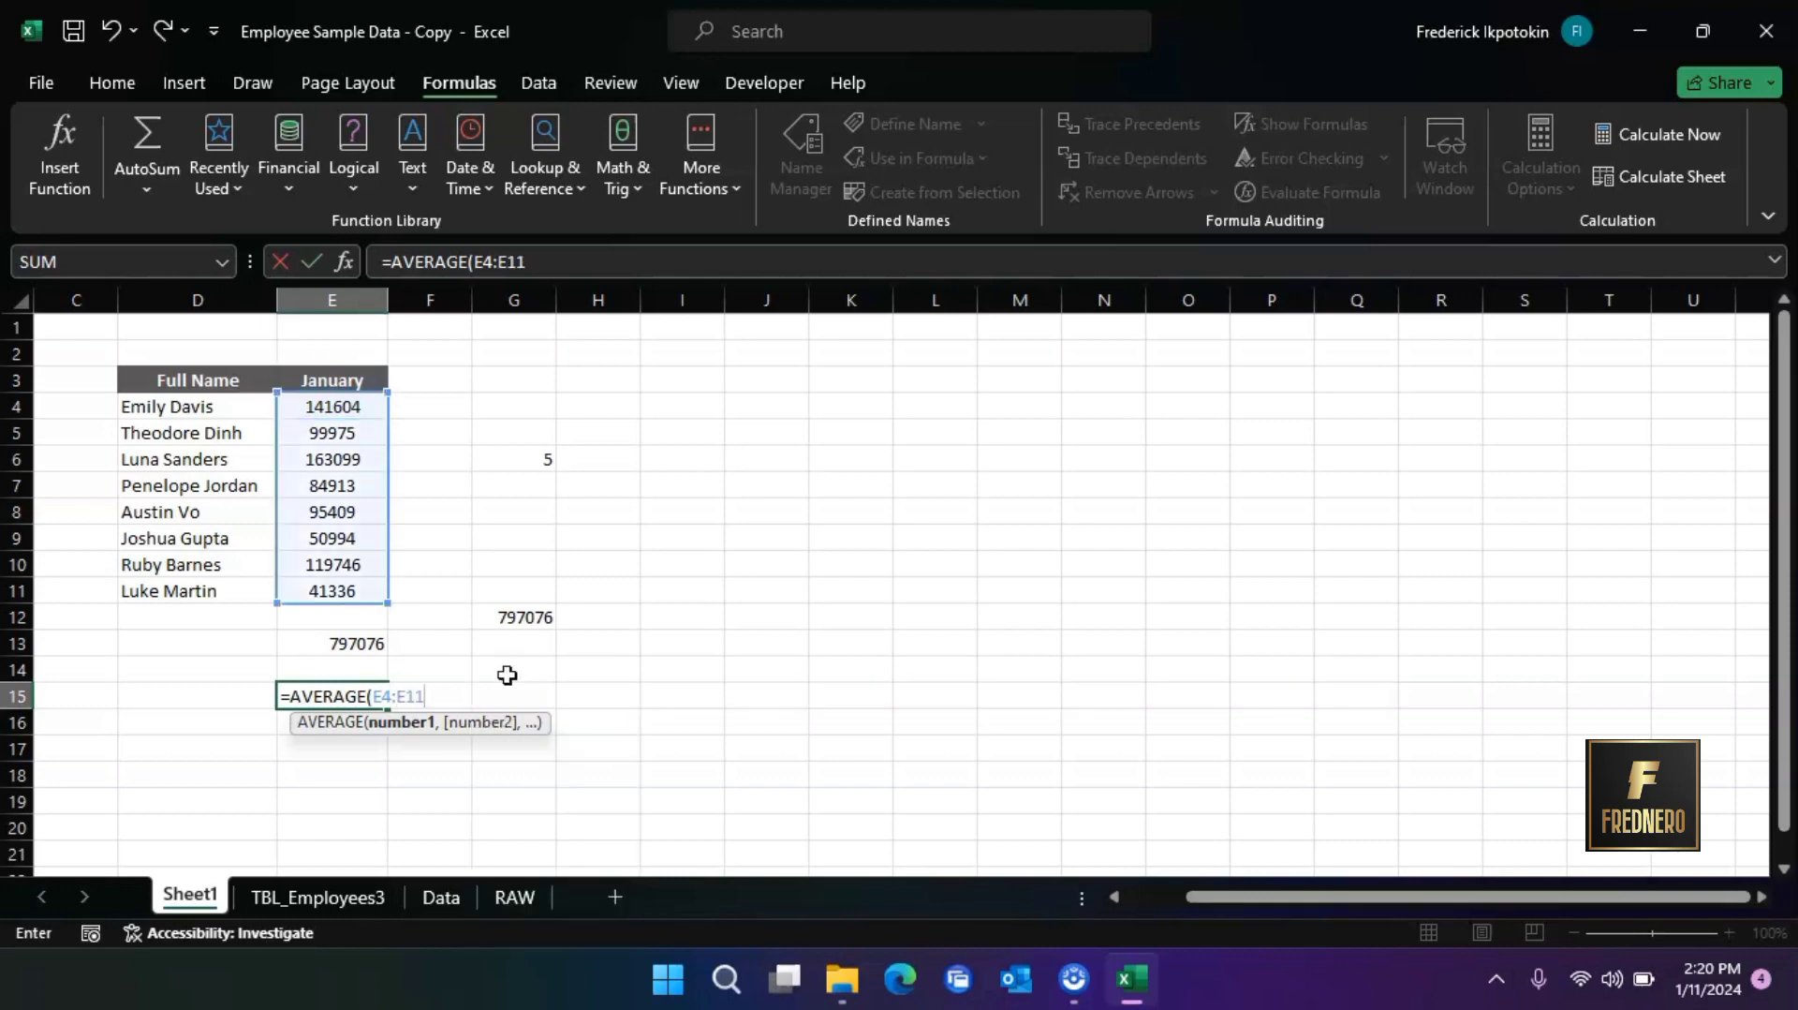
{"action": "type", "text": ")"}
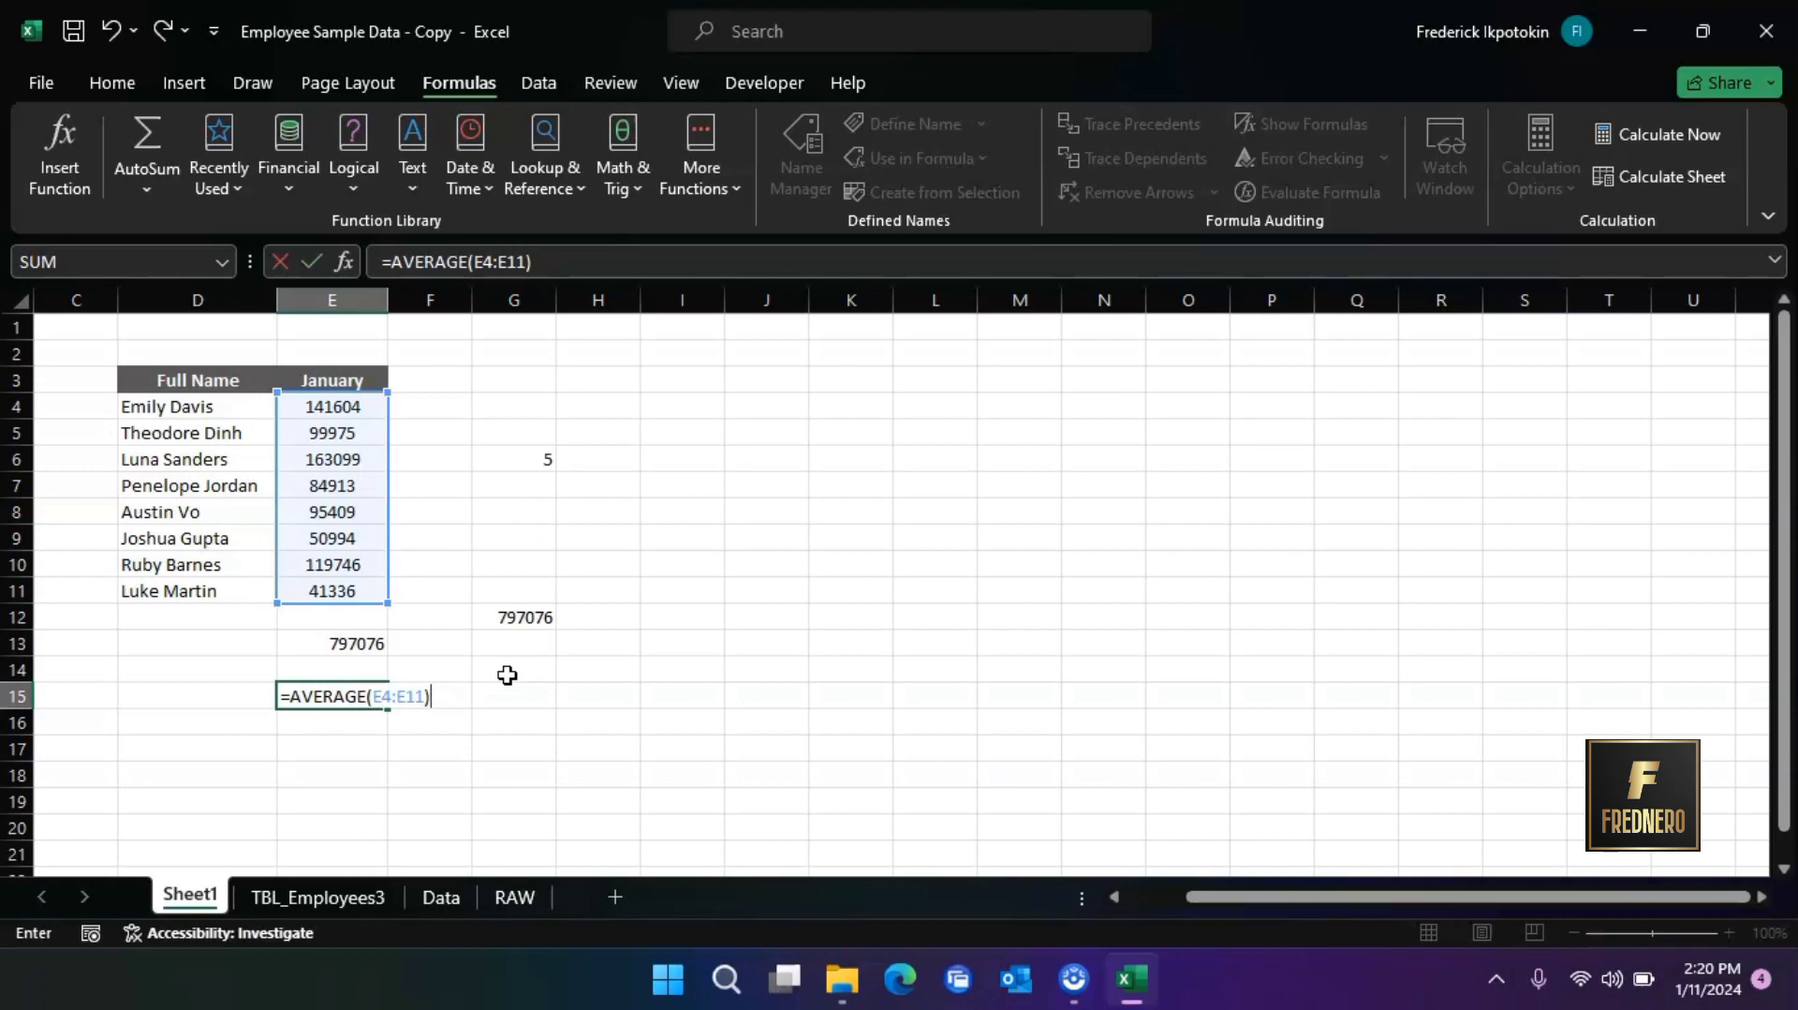
{"action": "key", "text": "Return"}
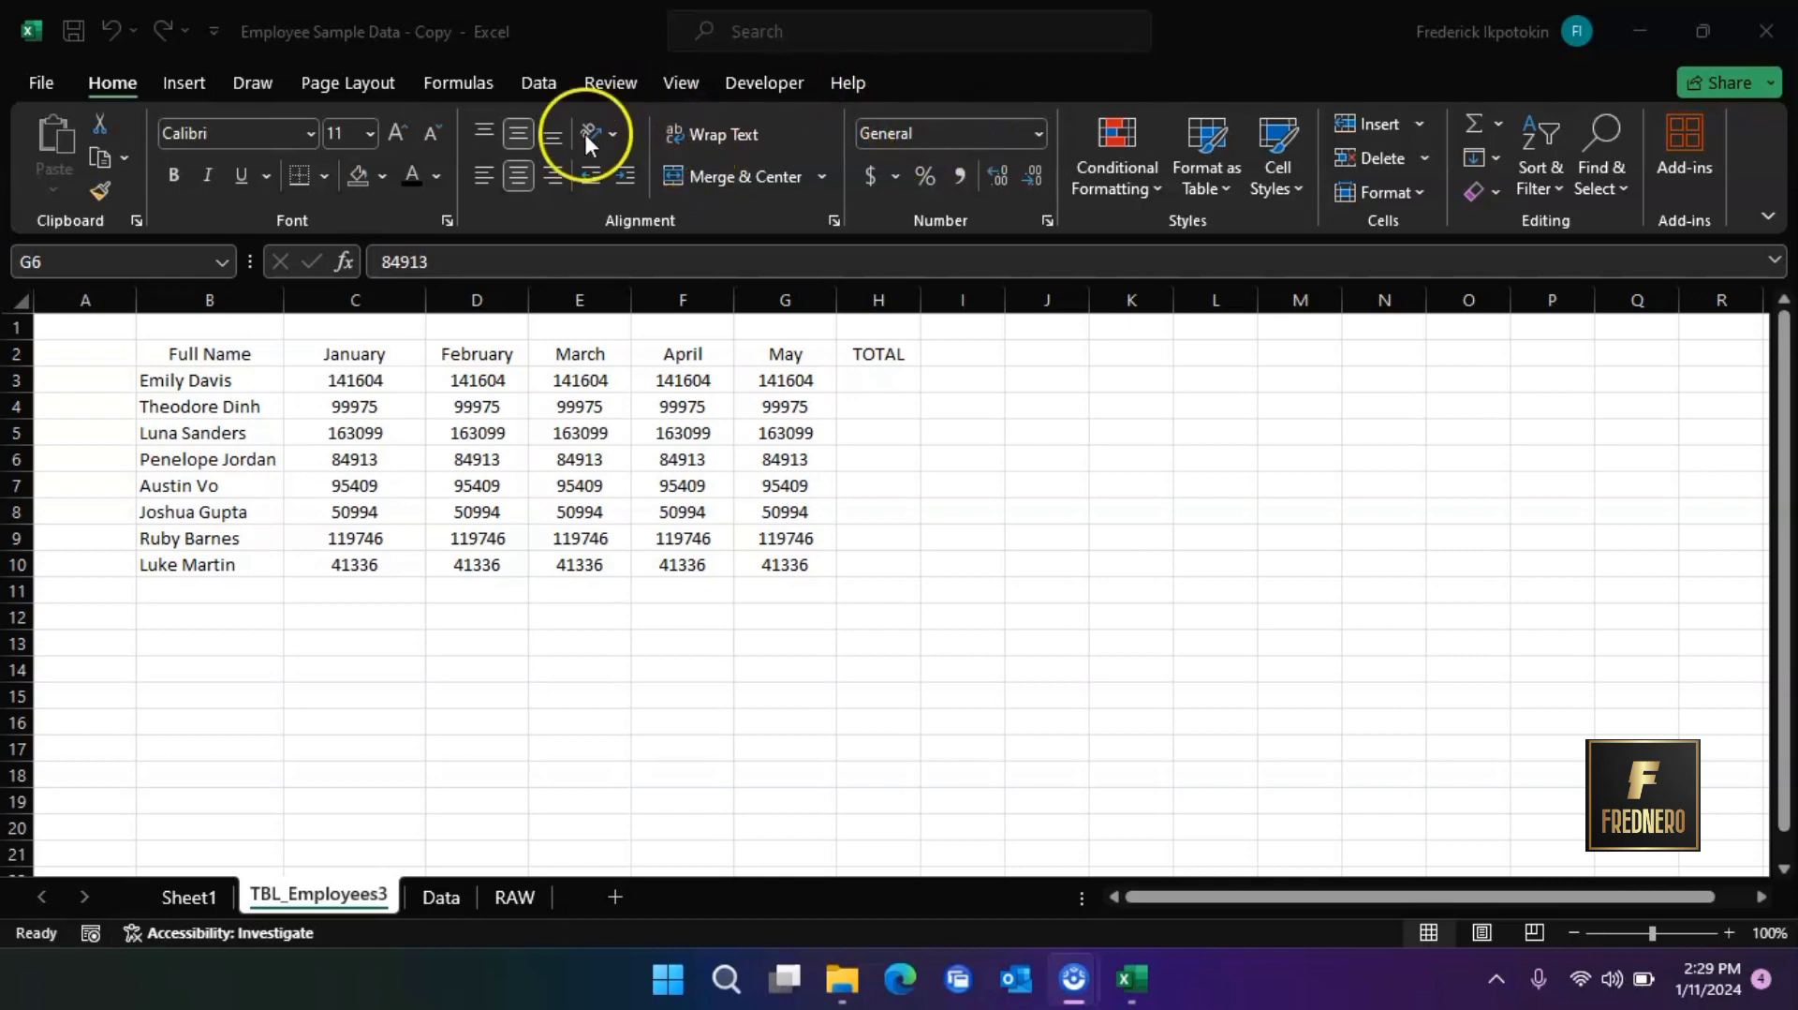
{"action": "left_click", "coordinate": [370, 132]}
{"action": "left_click", "coordinate": [311, 137]}
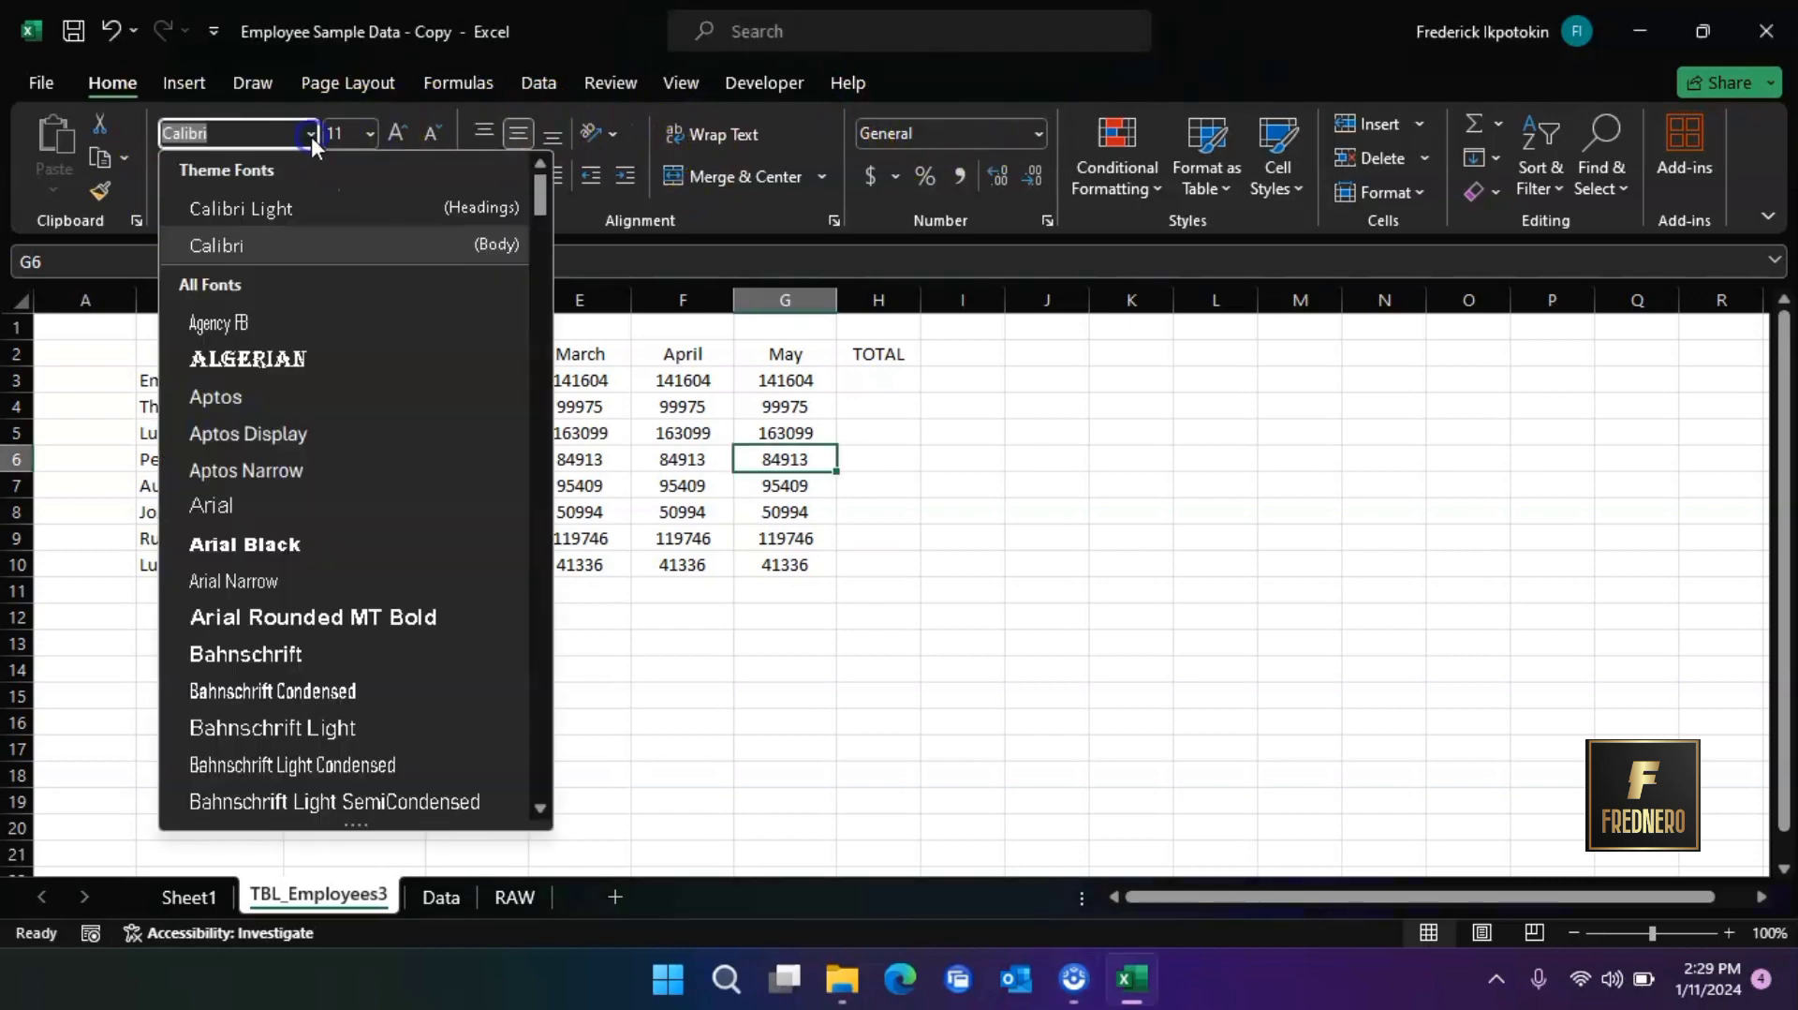
{"action": "left_click", "coordinate": [311, 137]}
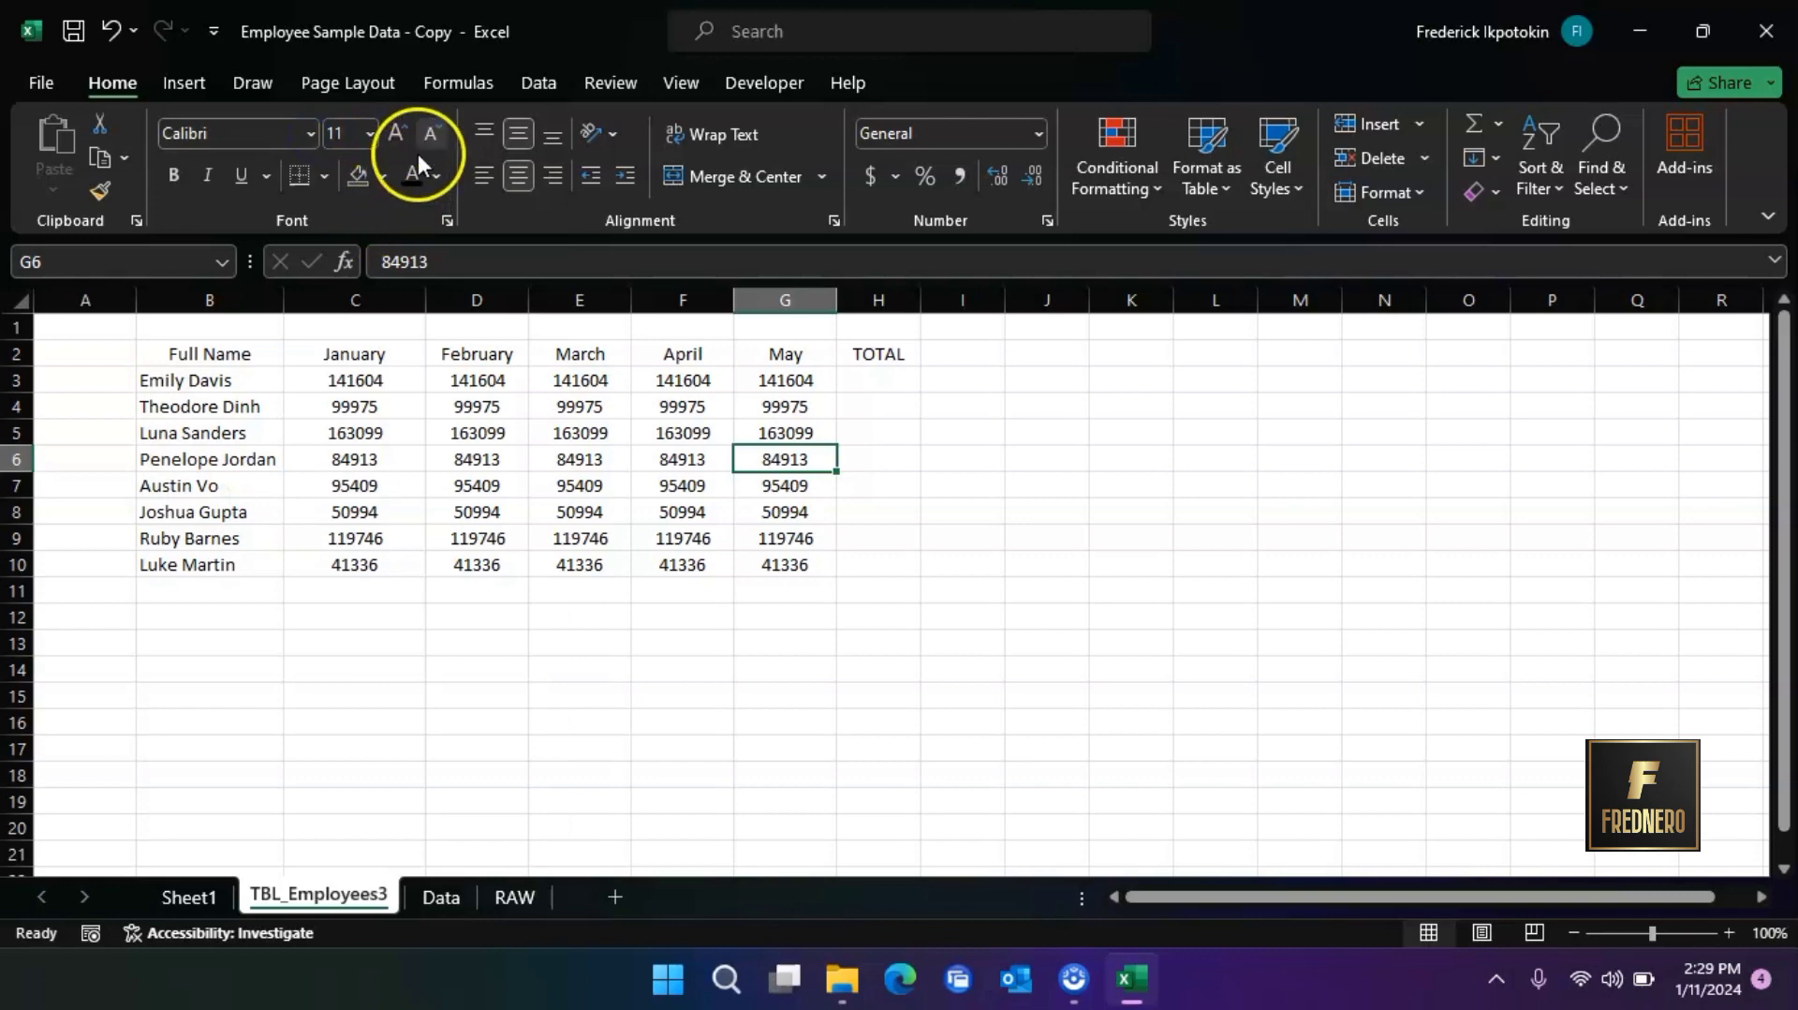
{"action": "left_click", "coordinate": [380, 177]}
{"action": "left_click", "coordinate": [376, 176]}
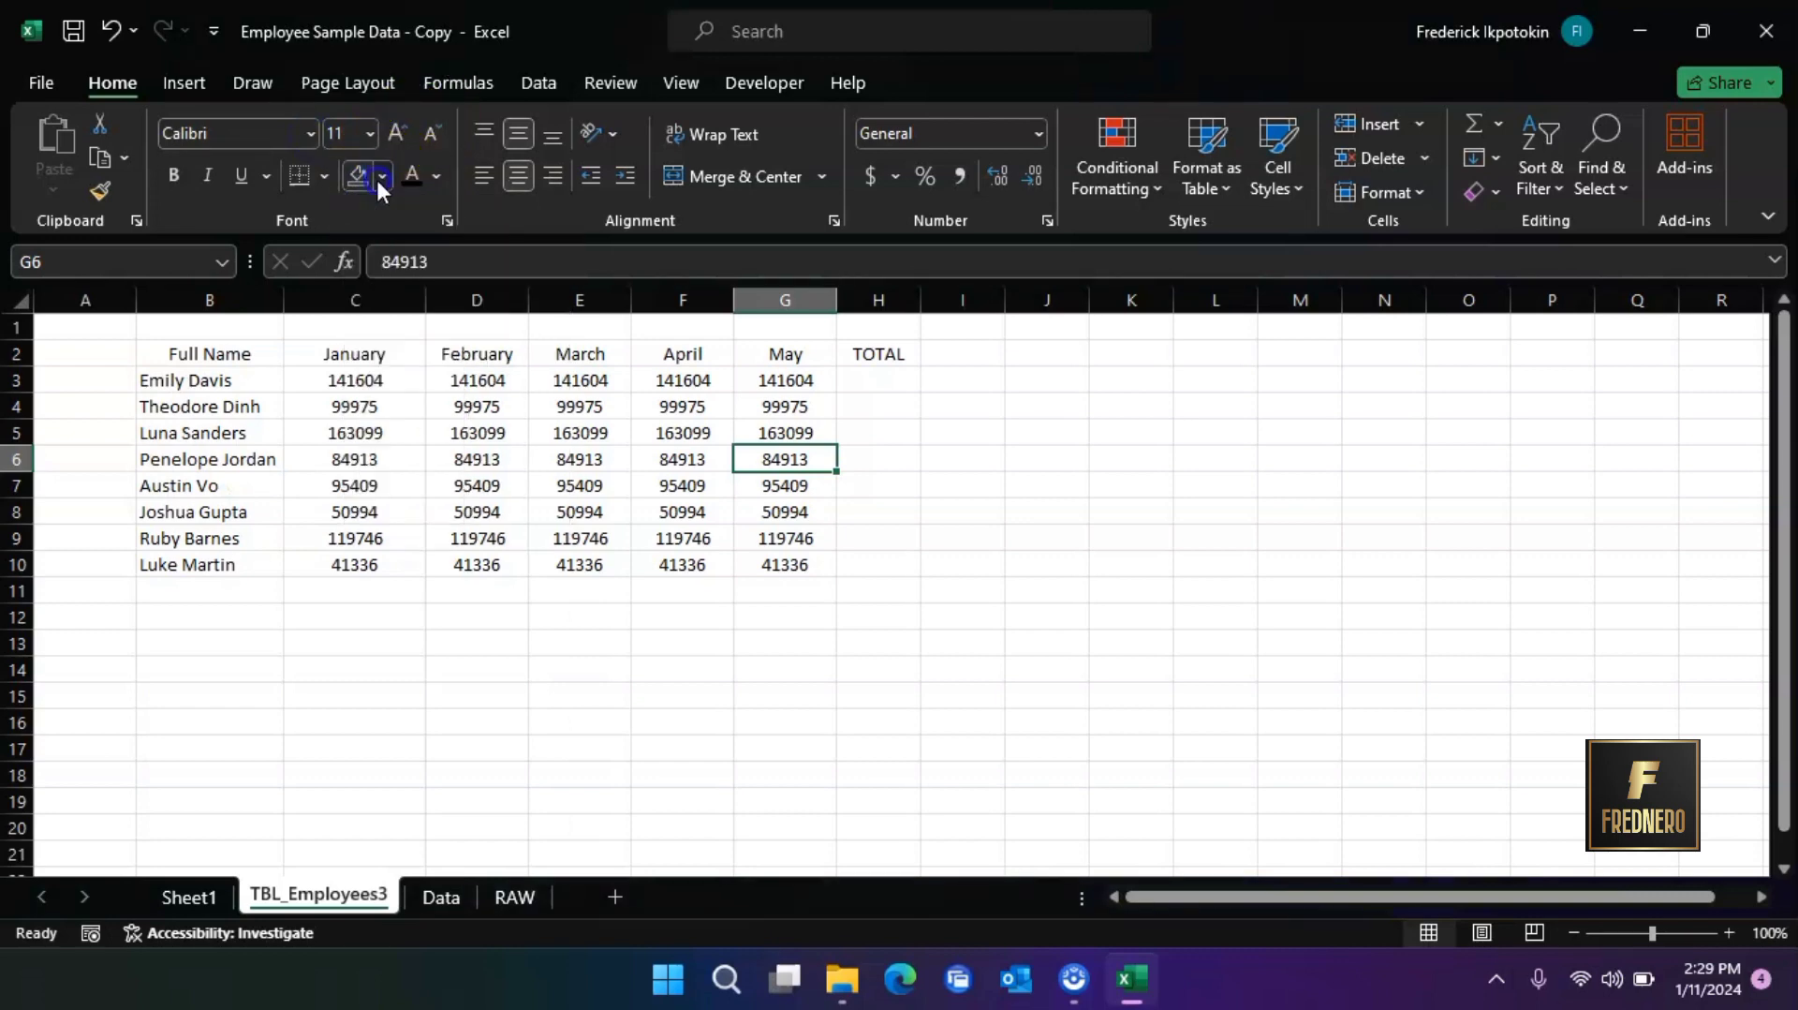
{"action": "left_click", "coordinate": [442, 178]}
{"action": "left_click", "coordinate": [442, 177]}
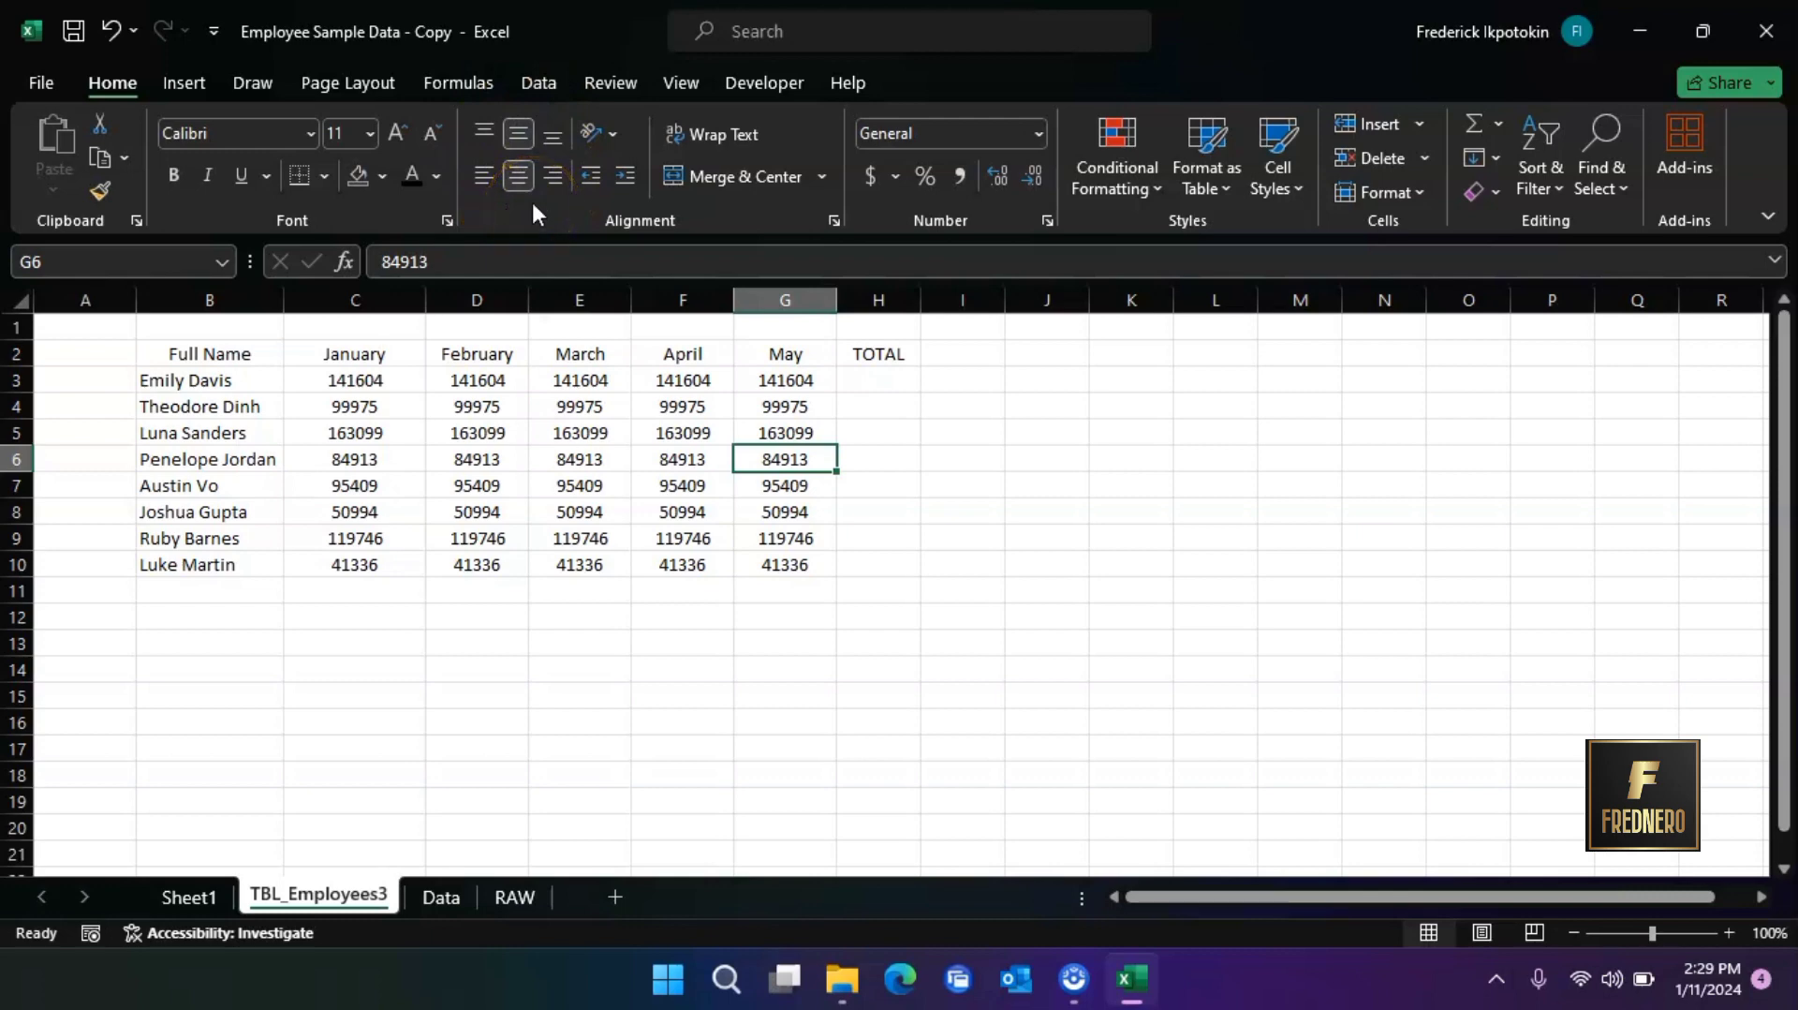
Format the header row B2:H2 in 14-point Algerian and autofit the February column's width
{"action": "left_click", "coordinate": [217, 350]}
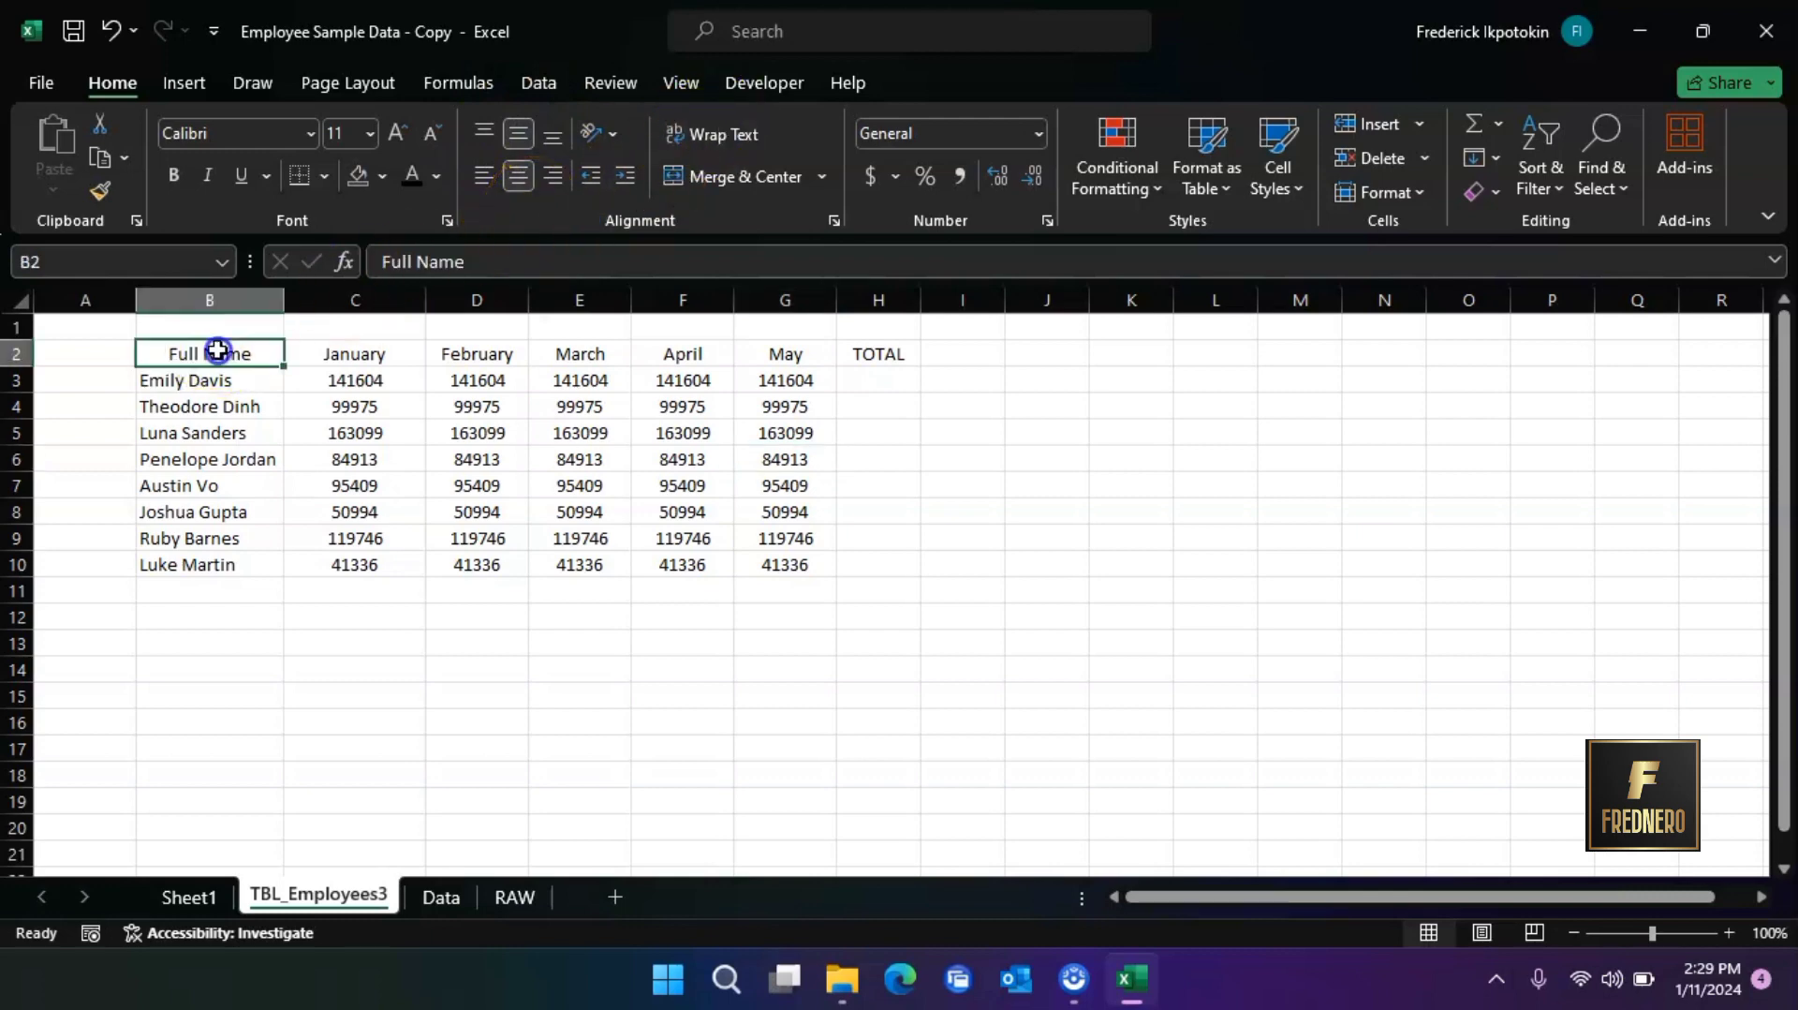
{"action": "left_click_drag", "start_coordinate": [217, 350], "coordinate": [898, 352]}
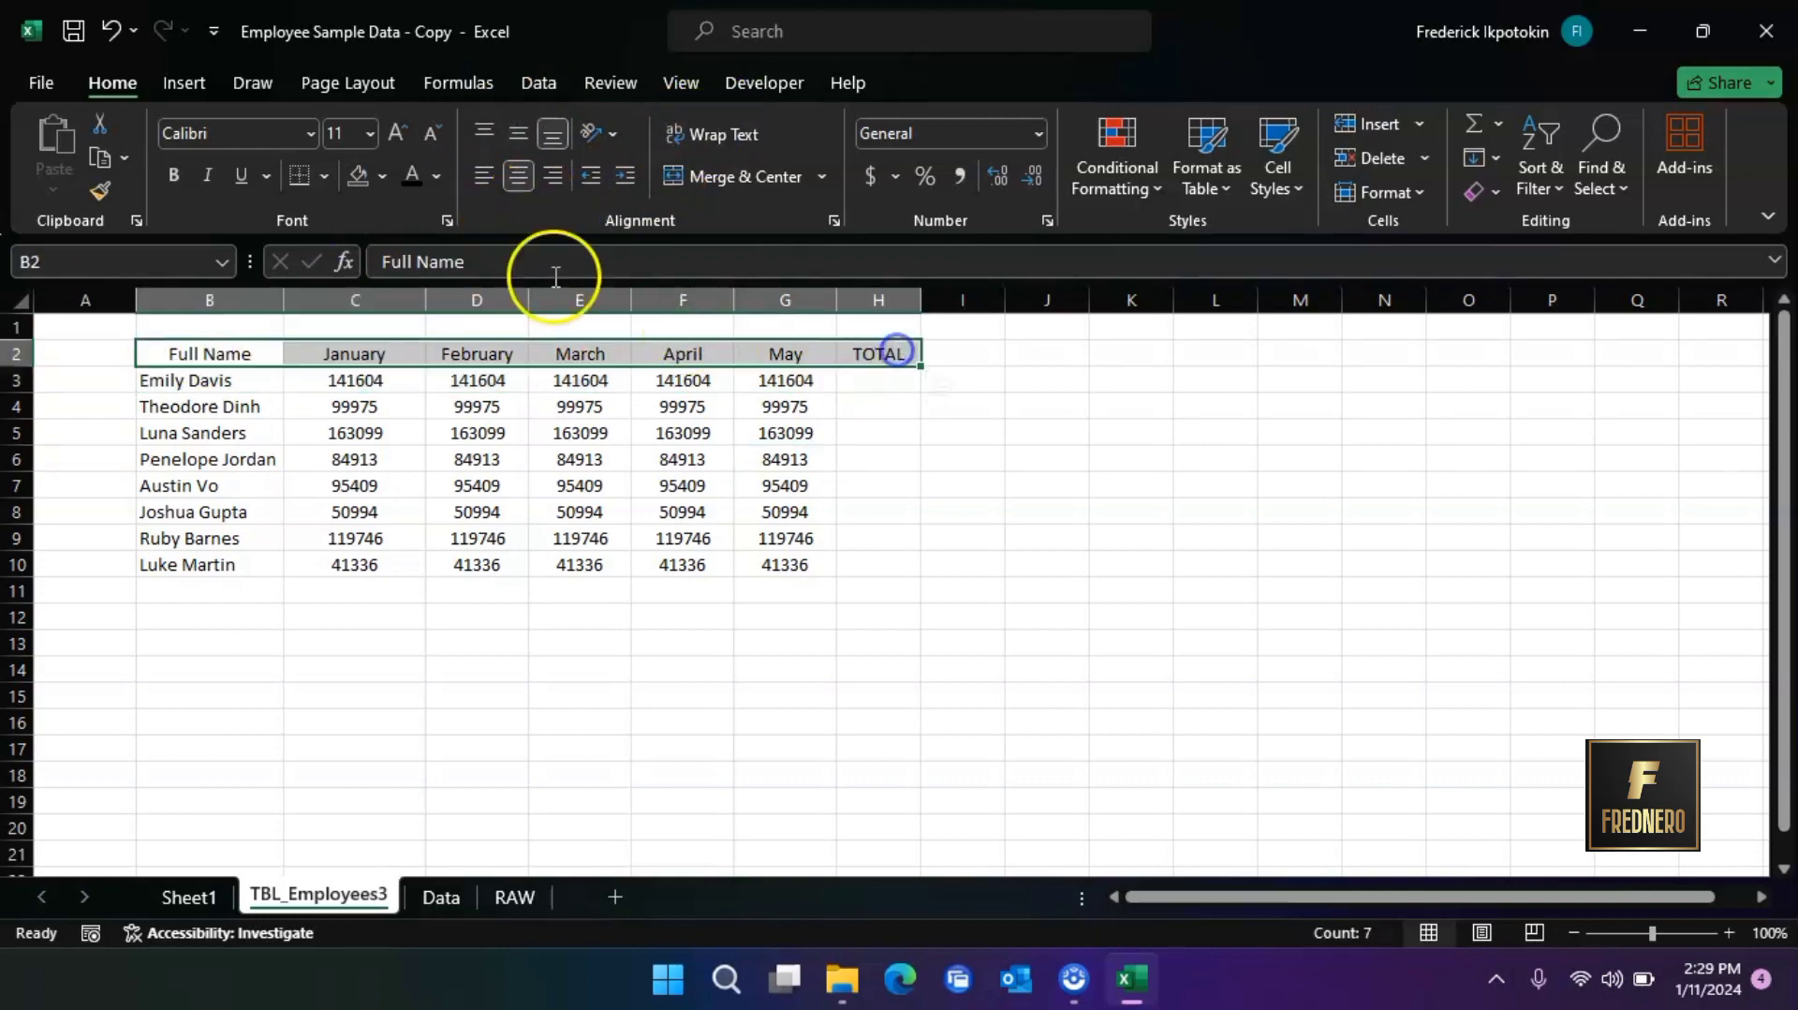
{"action": "left_click", "coordinate": [310, 133]}
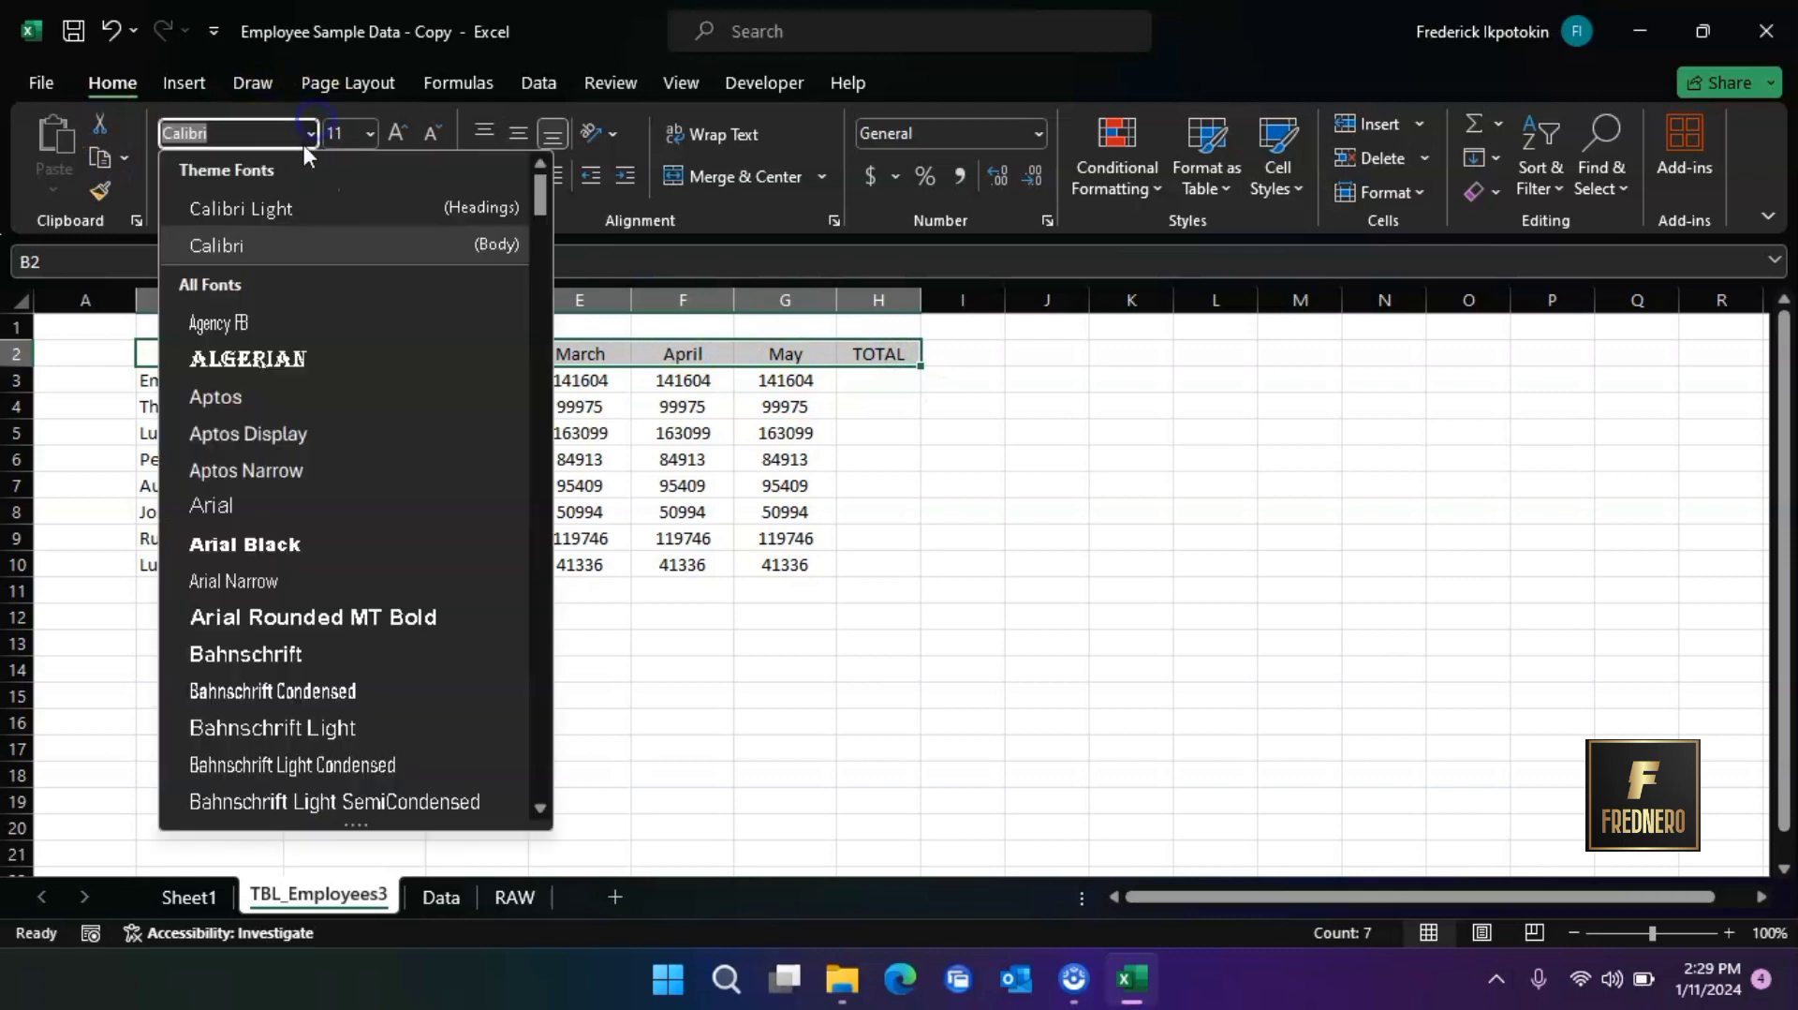
{"action": "left_click", "coordinate": [239, 360]}
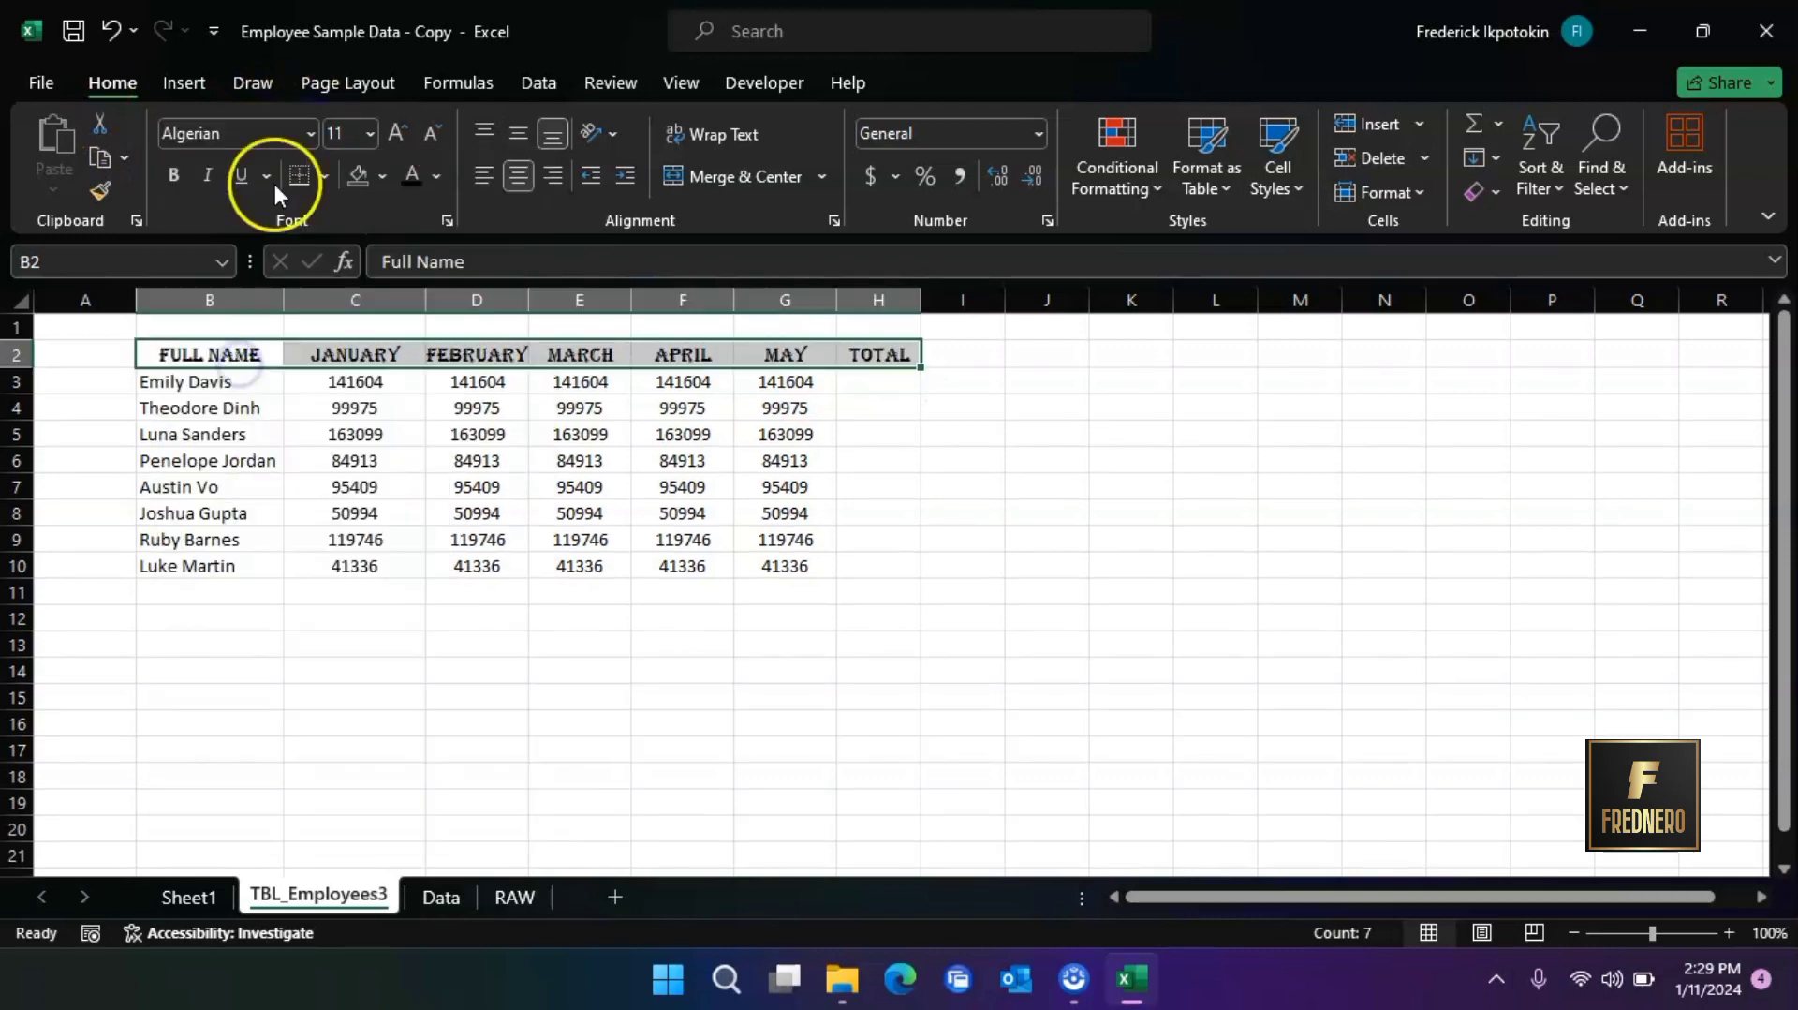
{"action": "left_click", "coordinate": [362, 137]}
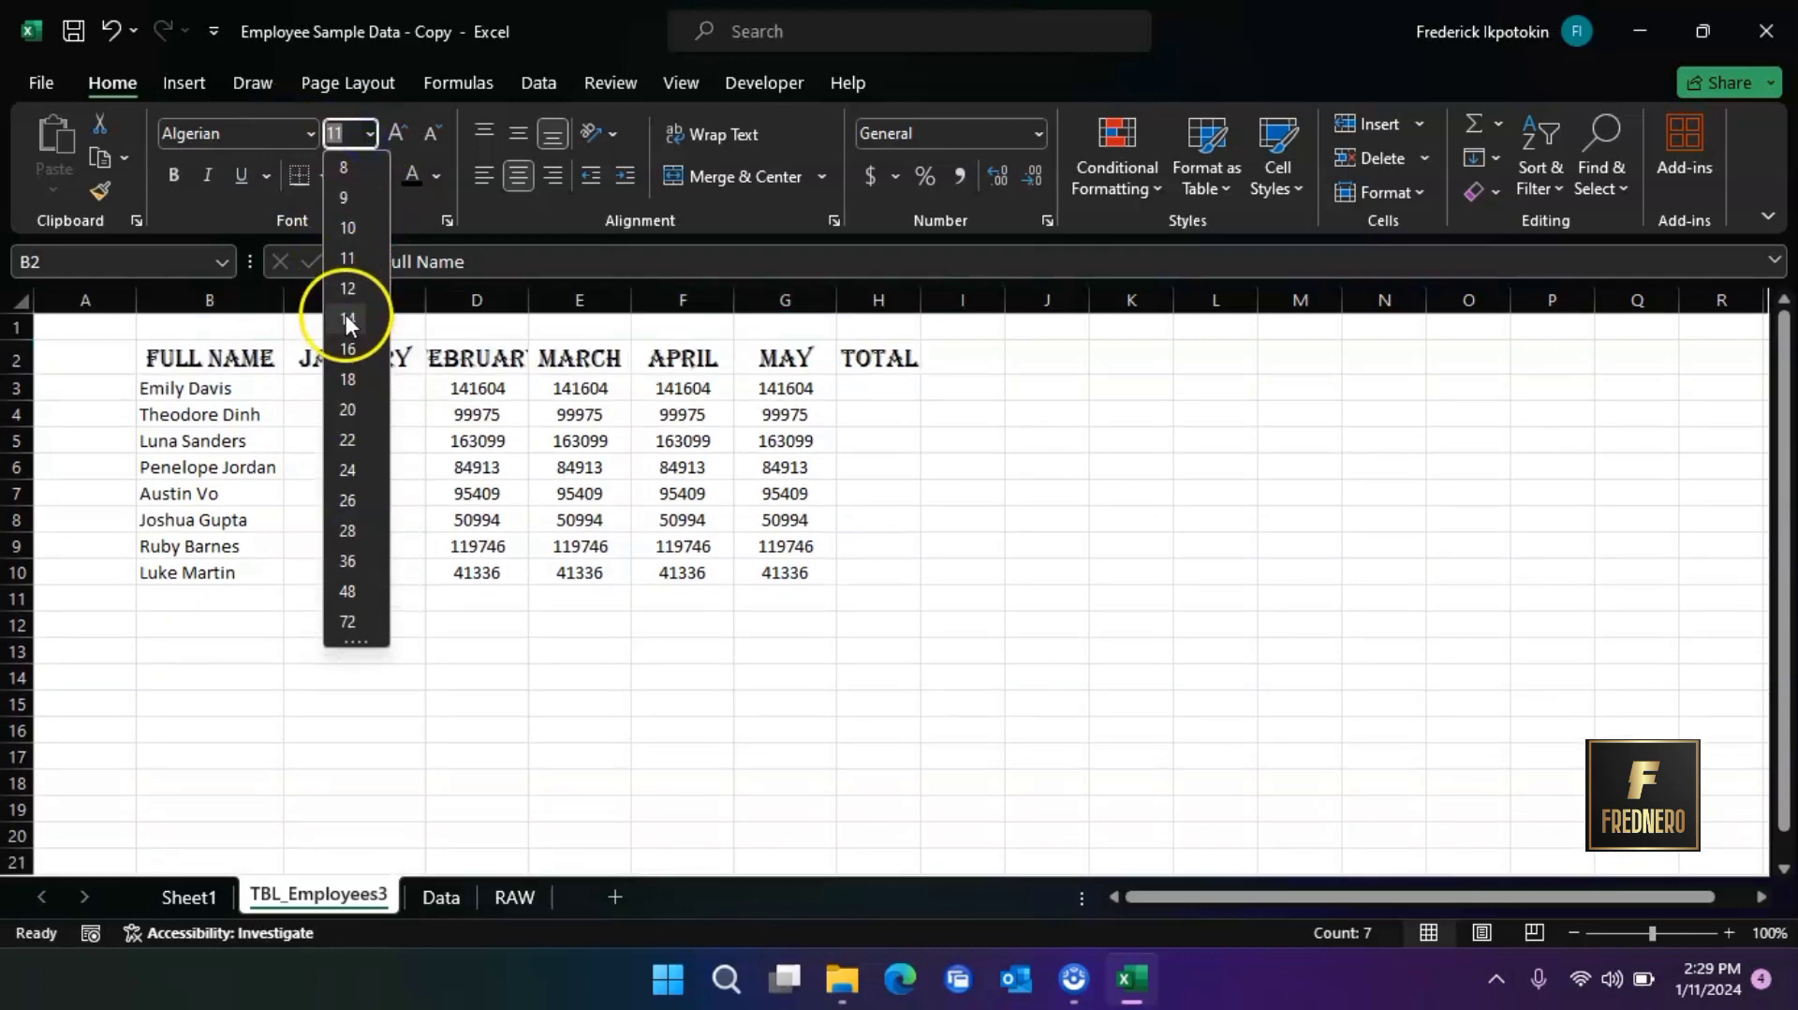
{"action": "left_click", "coordinate": [347, 319]}
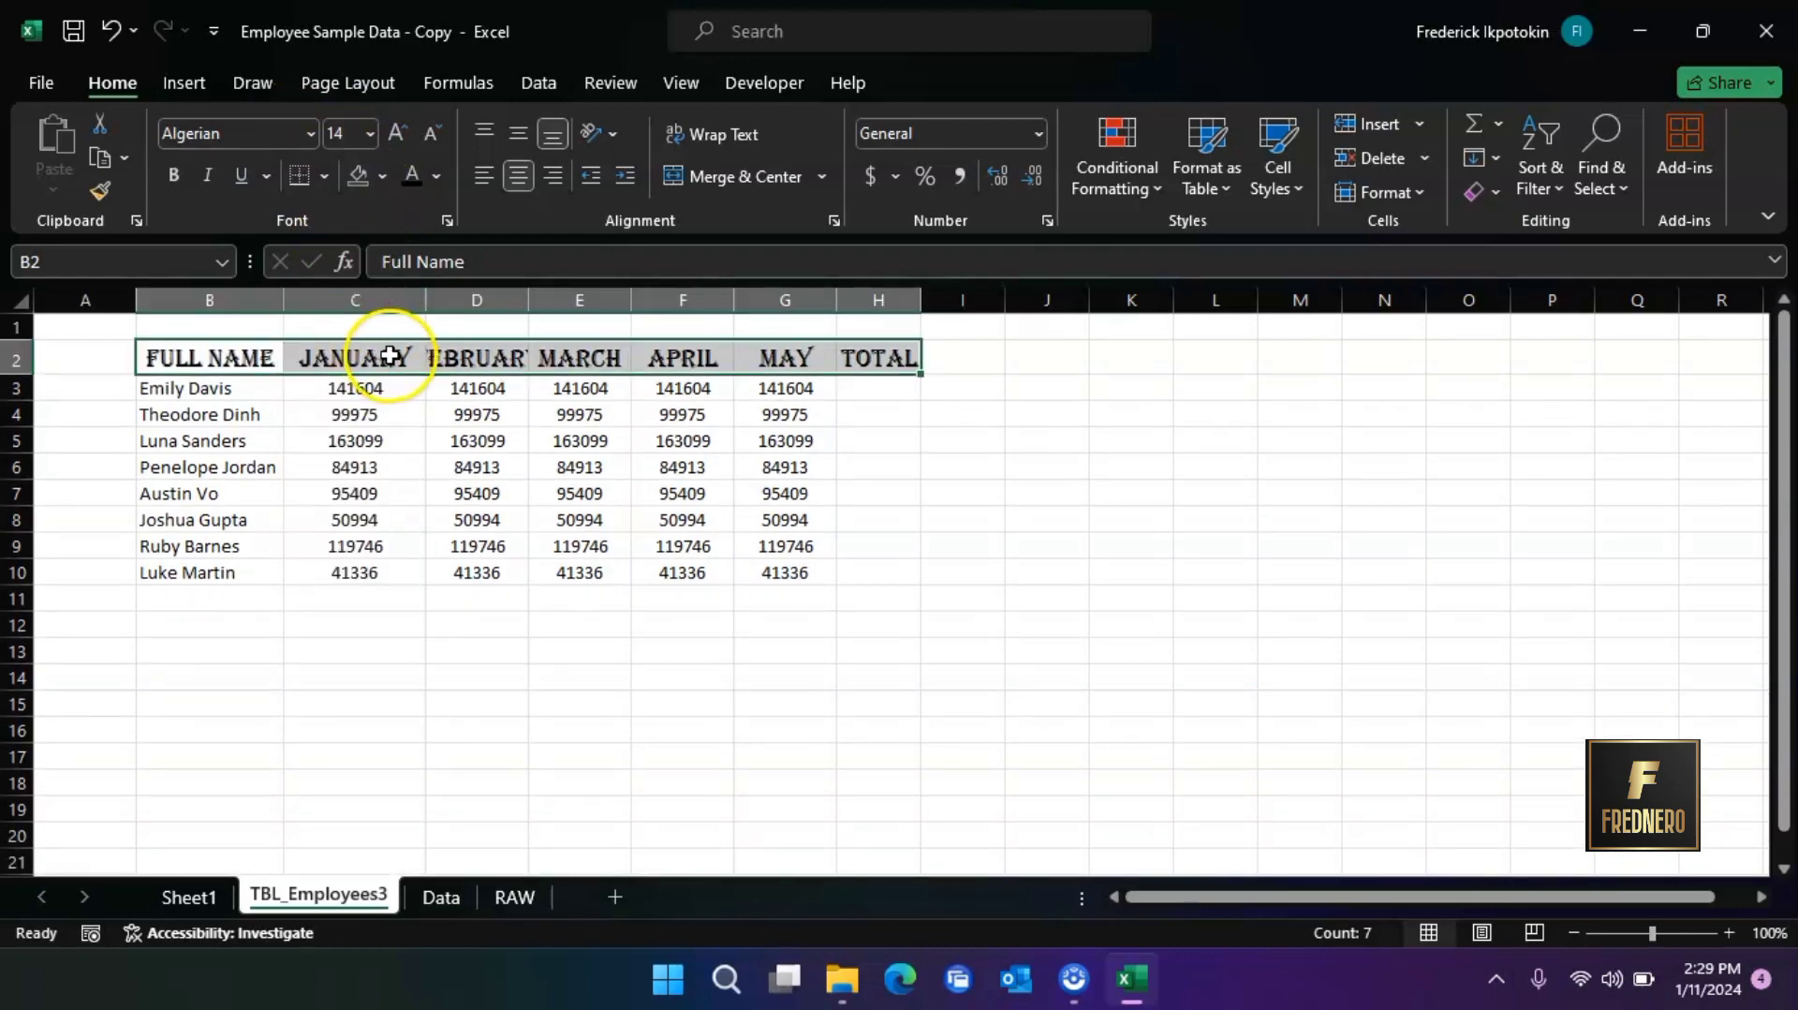
{"action": "double_click", "coordinate": [528, 299]}
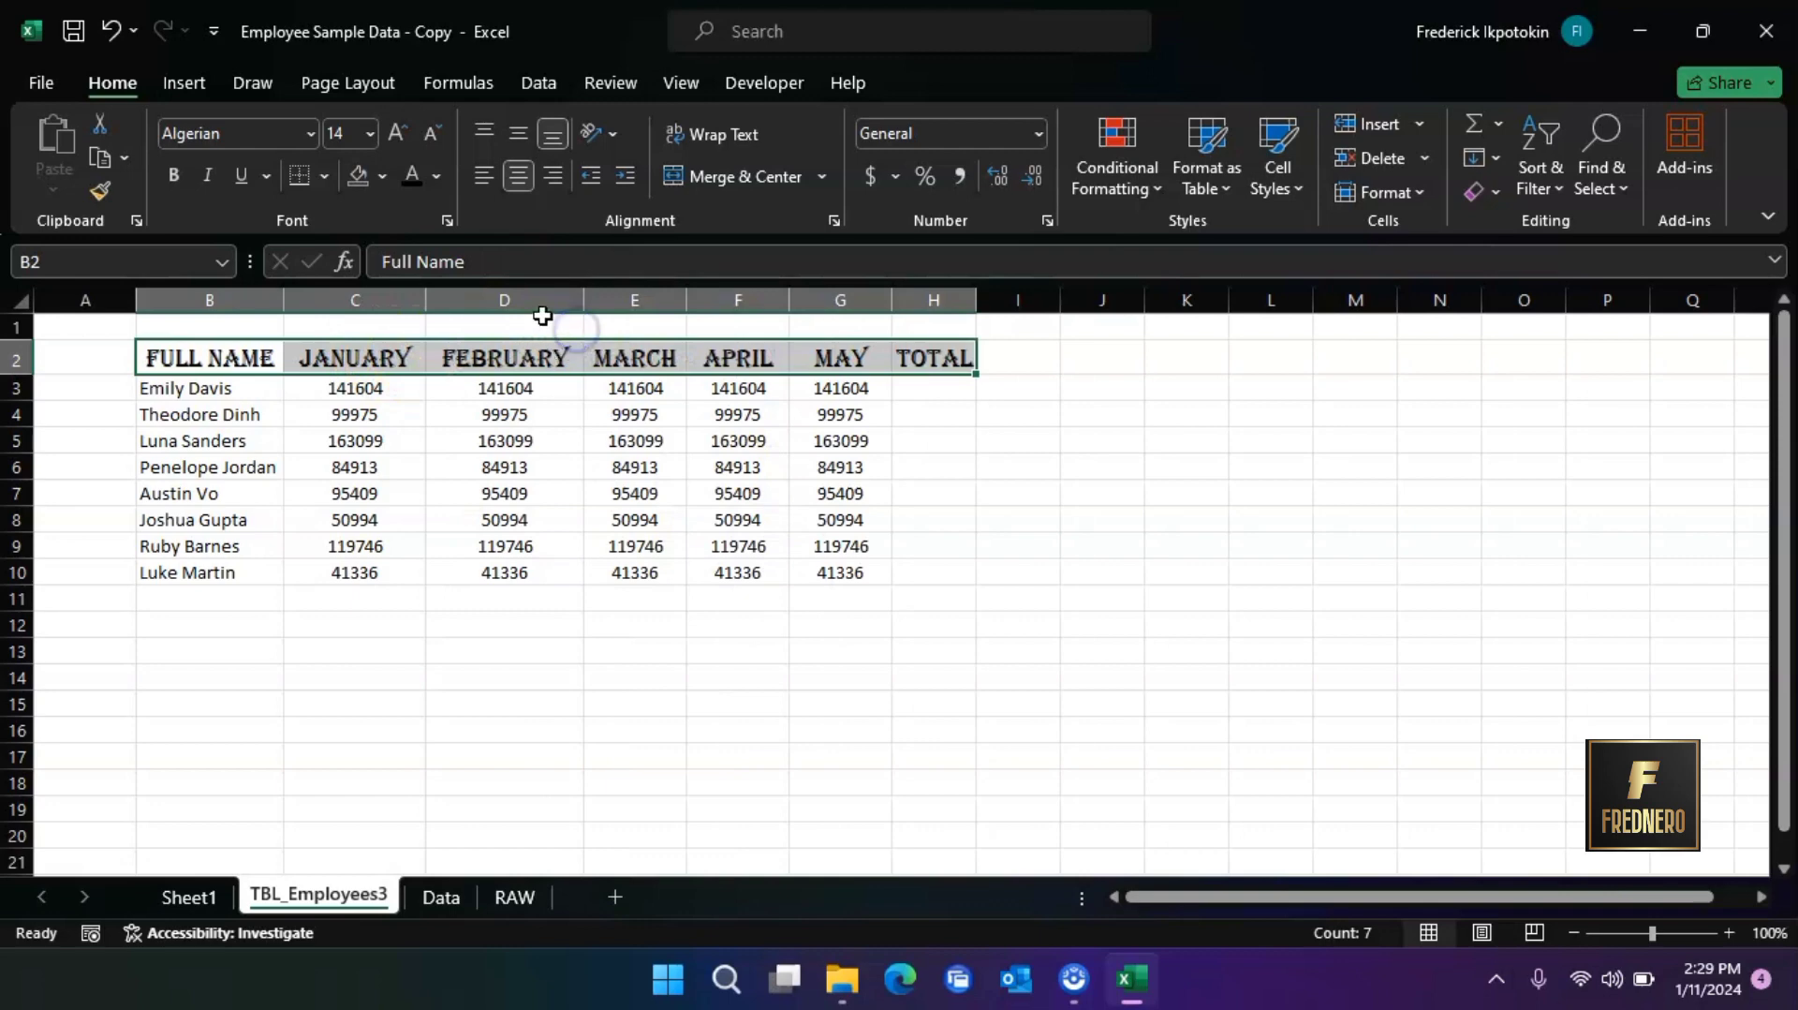
Color the header row's text standard red and fill its cells with dark purple
{"action": "left_click", "coordinate": [437, 177]}
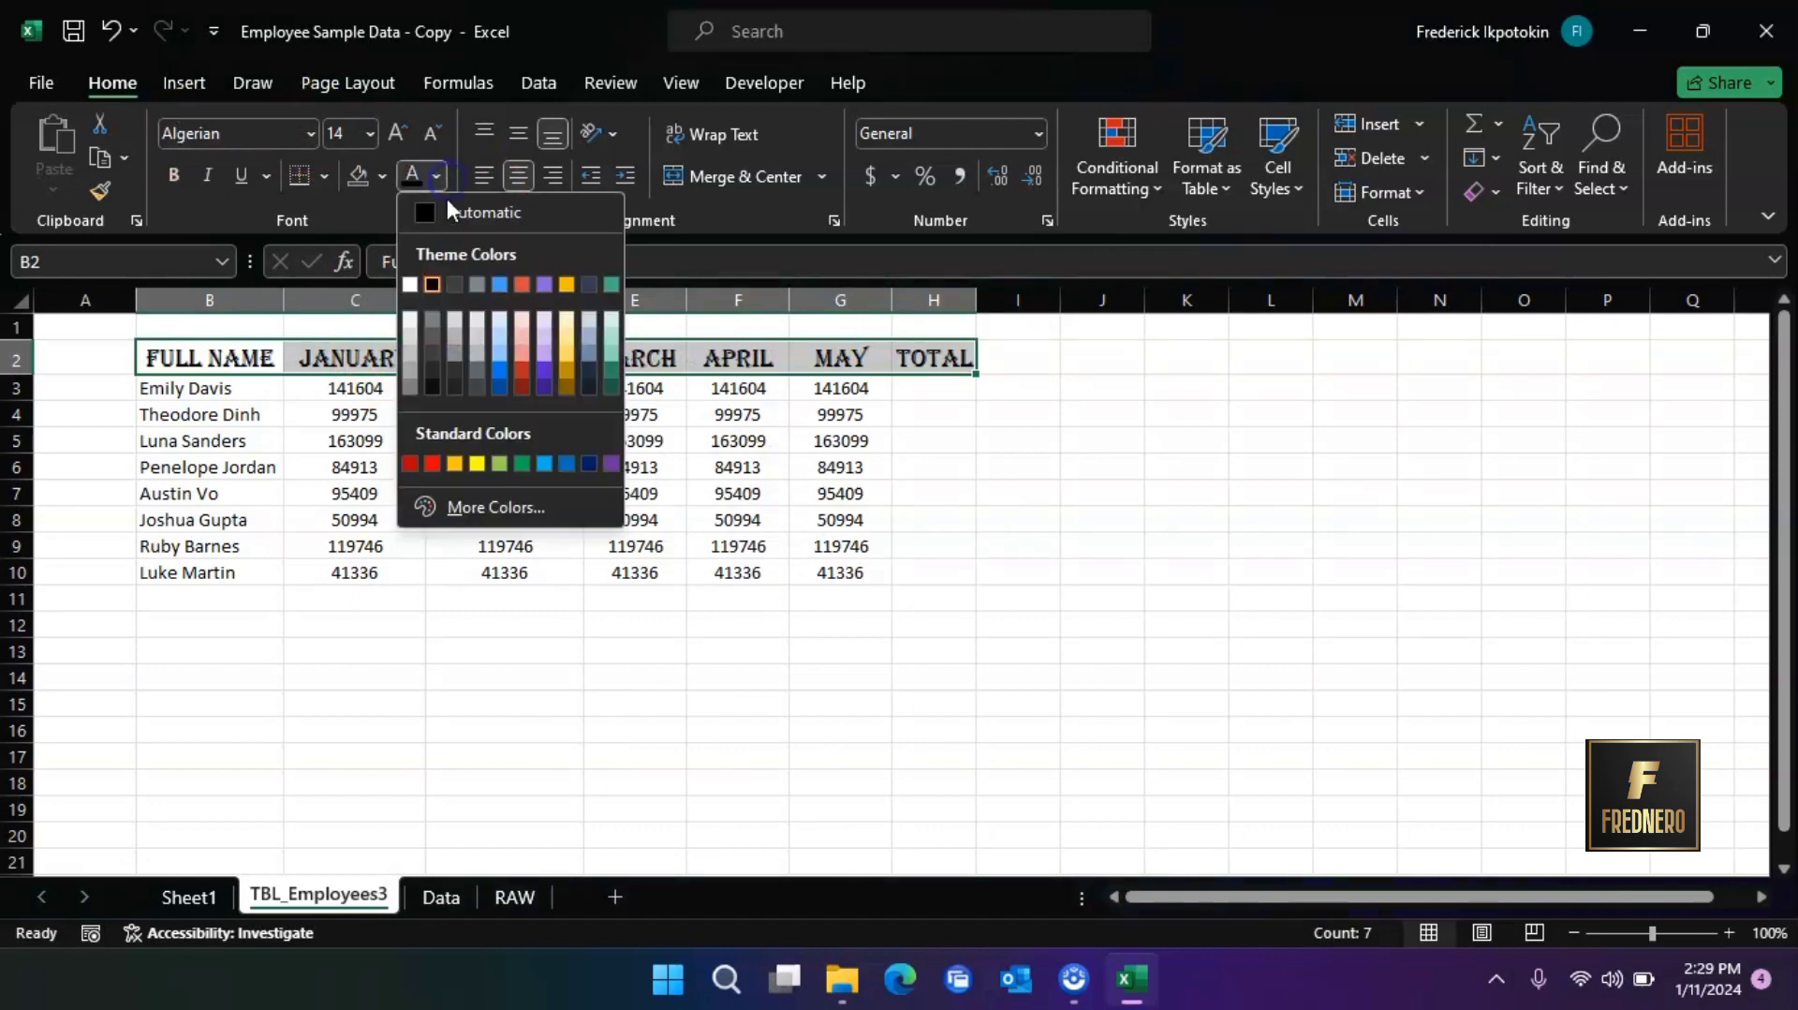
{"action": "left_click", "coordinate": [434, 463]}
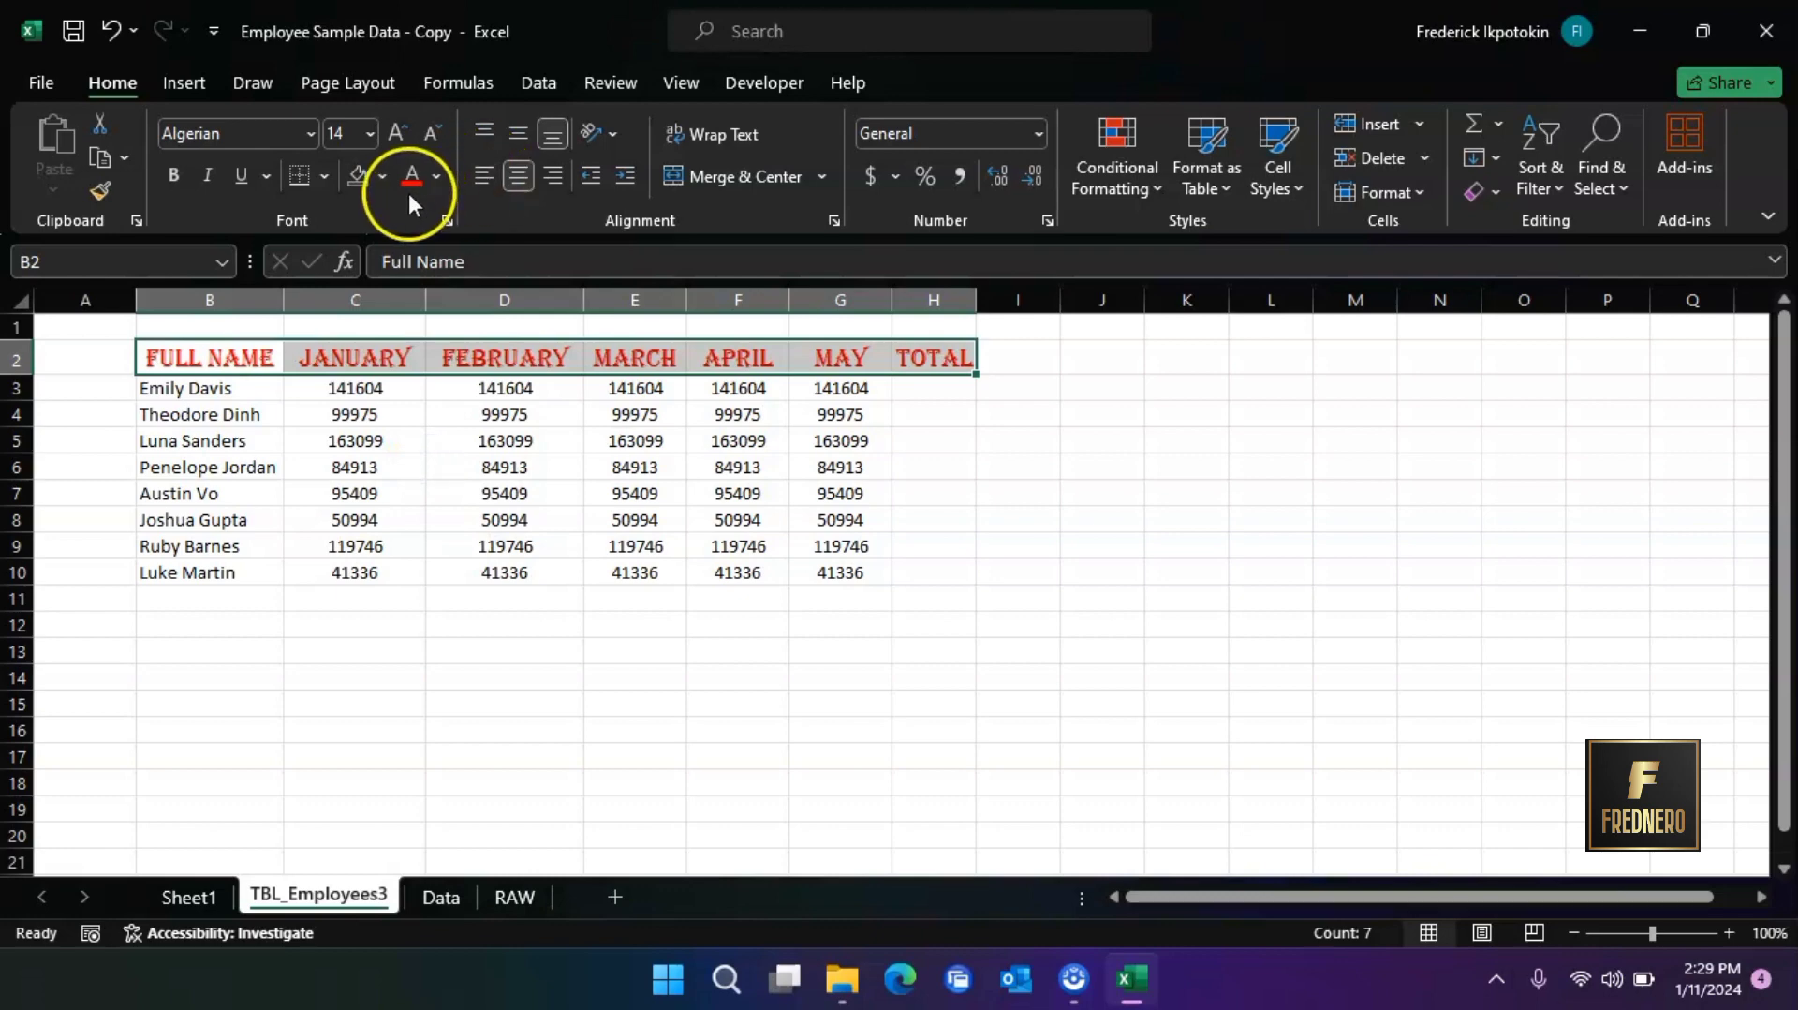
{"action": "left_click", "coordinate": [384, 175]}
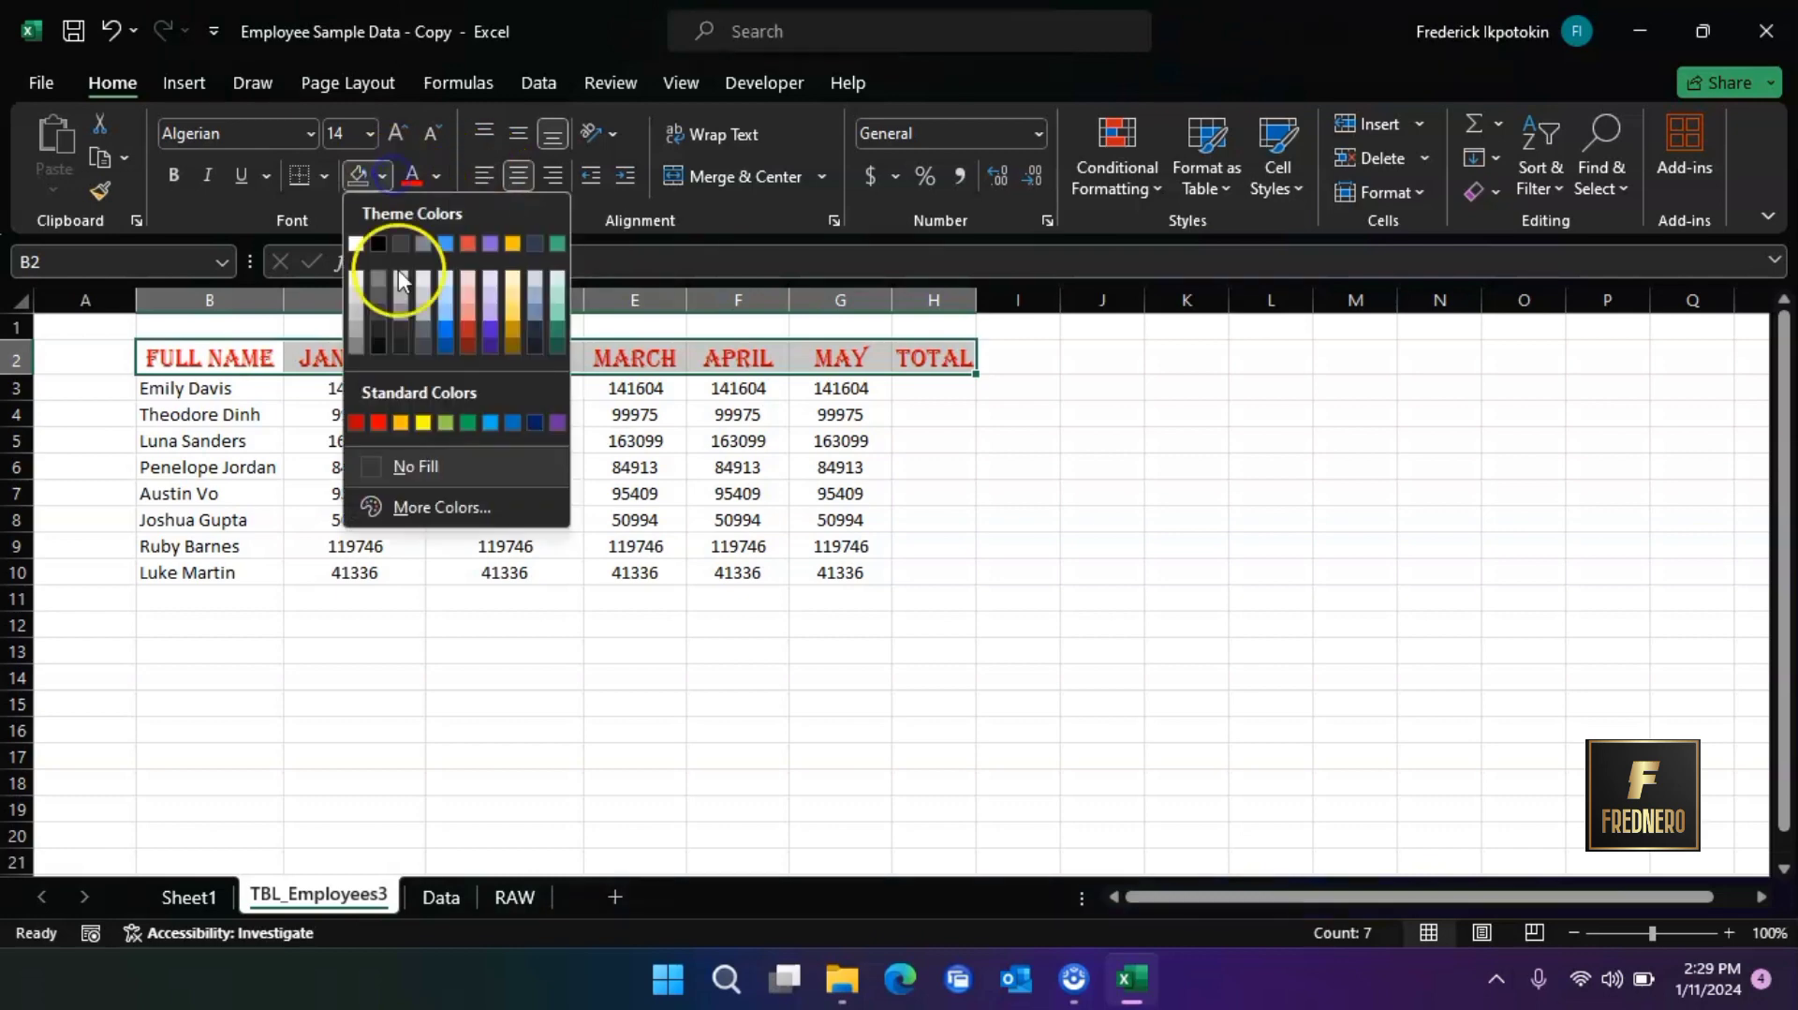
{"action": "left_click", "coordinate": [488, 329]}
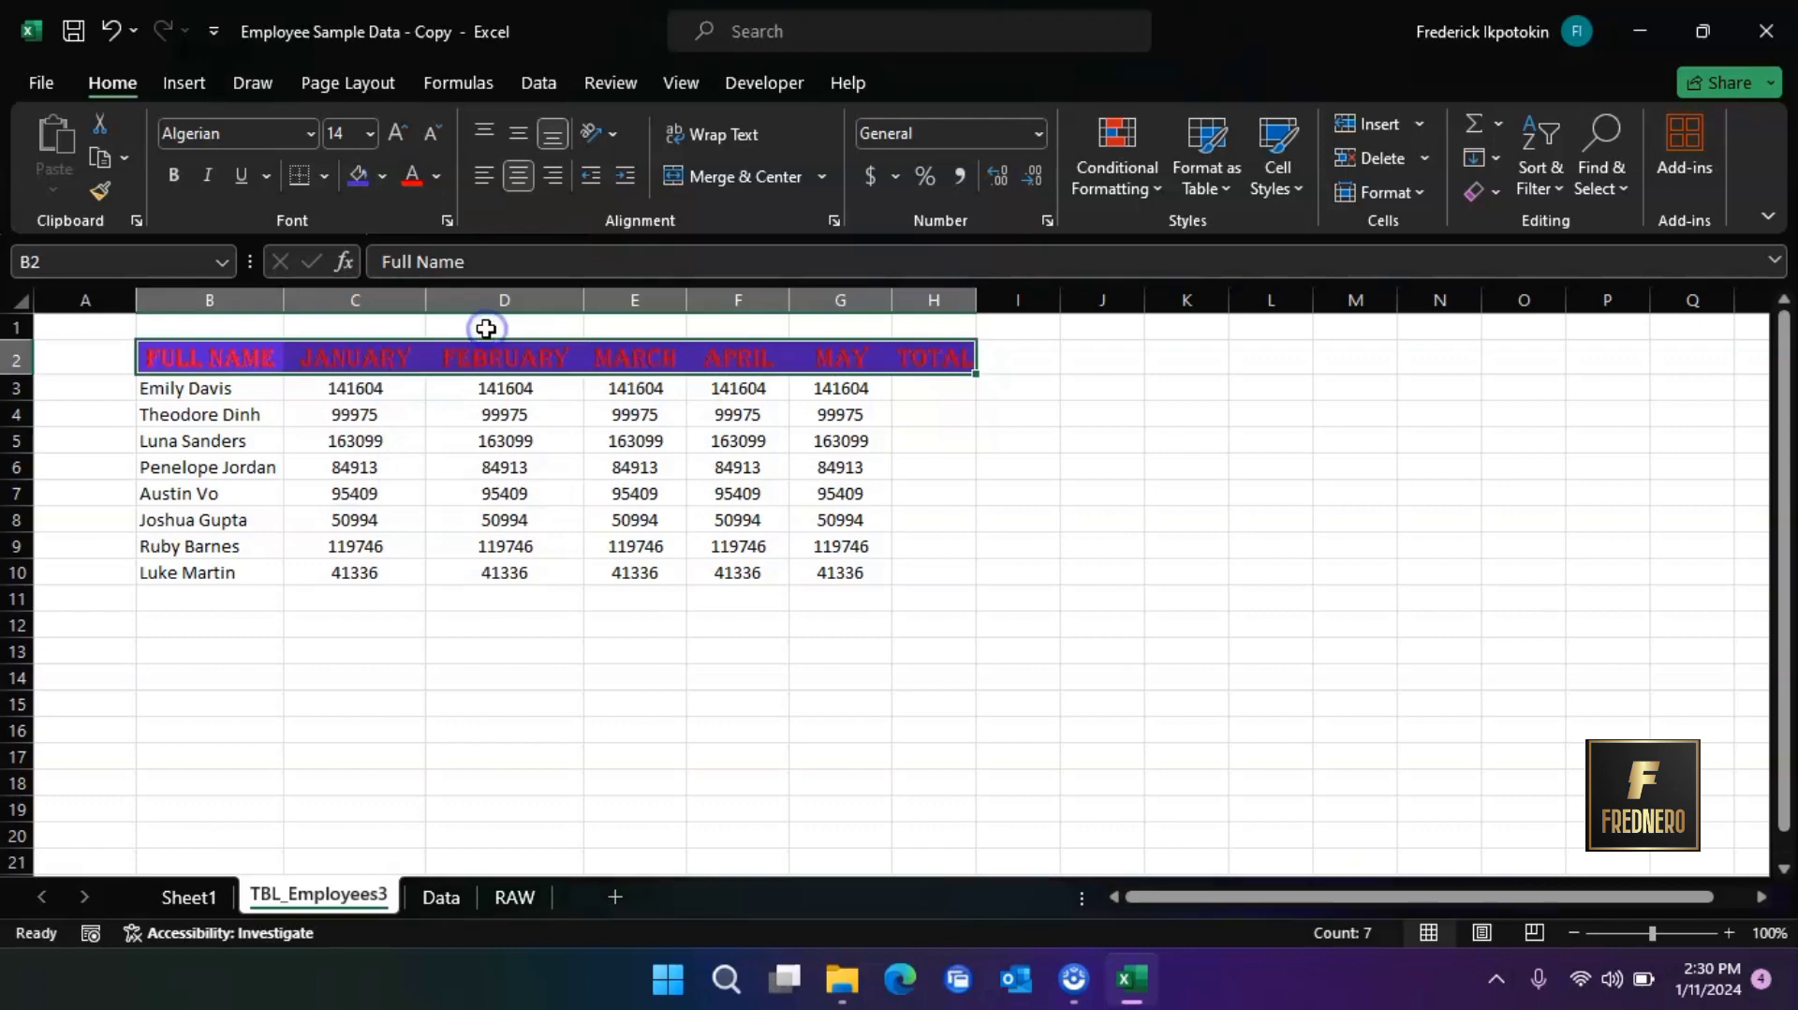
Remove the horizontal centering from the header row and align its text to the vertical middle
{"action": "left_click", "coordinate": [518, 180]}
{"action": "left_click", "coordinate": [515, 141]}
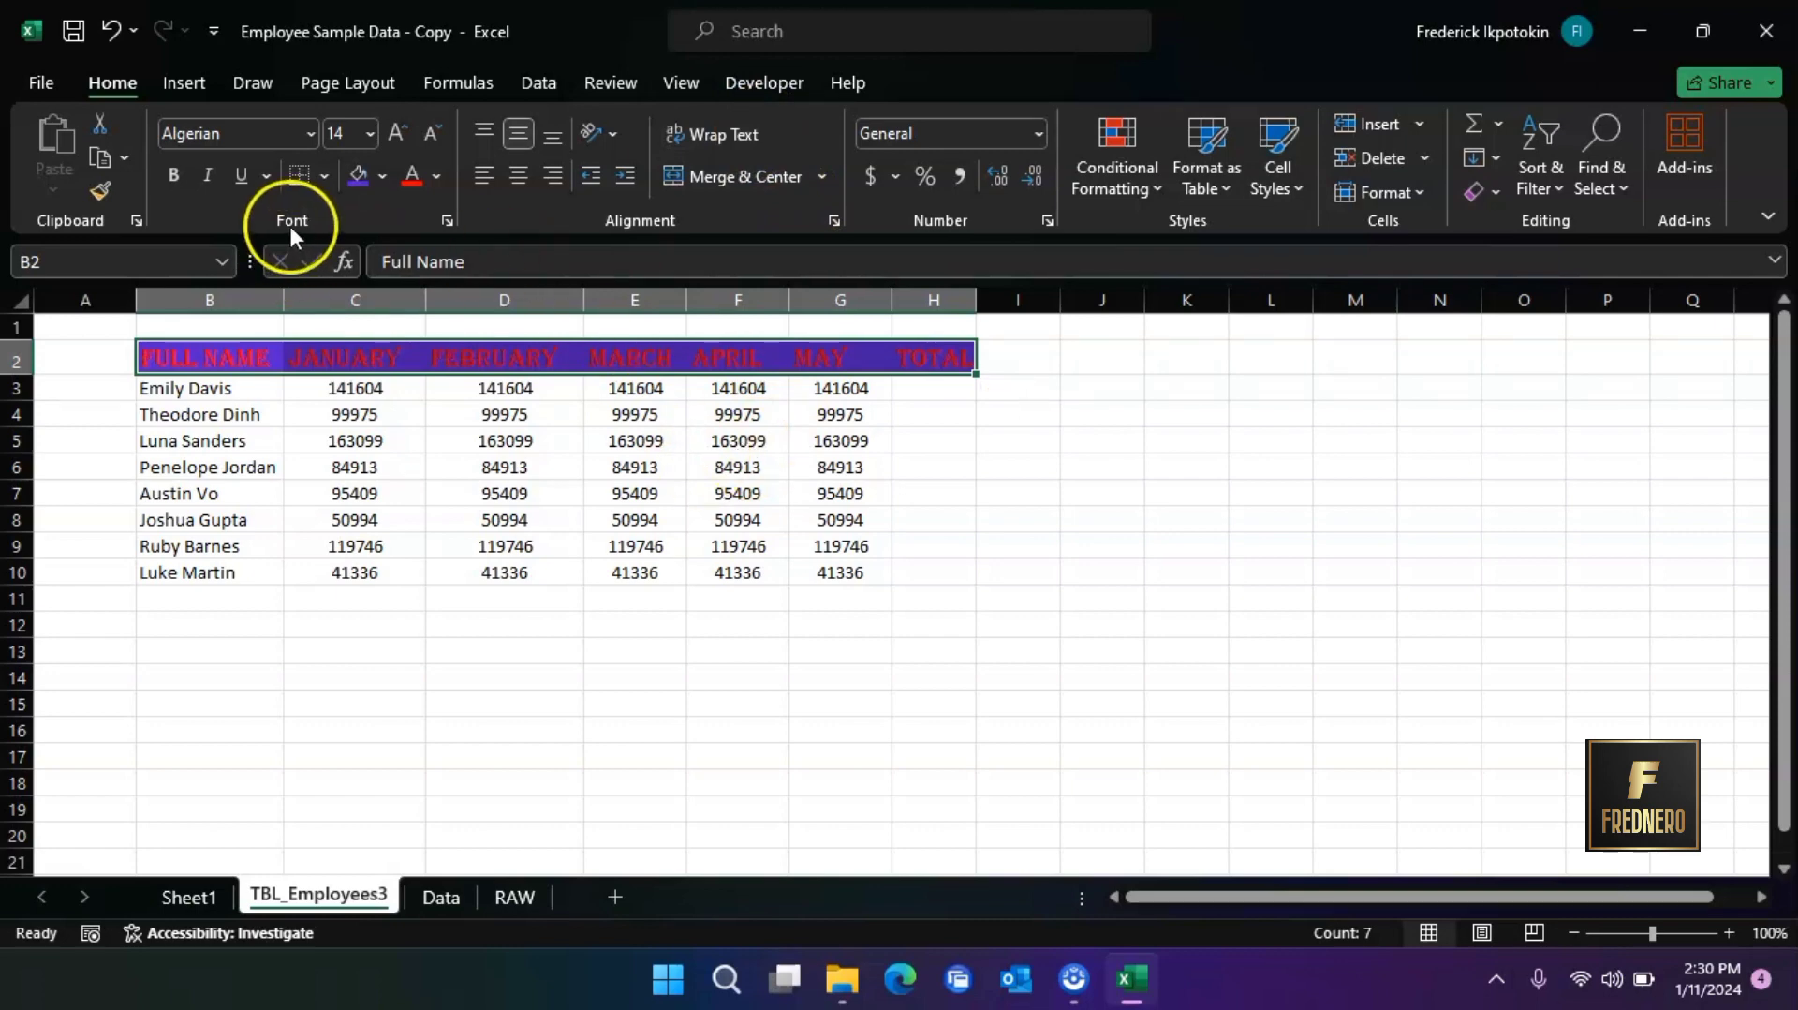
Try bold and italic on the header row, turning each one off again
{"action": "left_click", "coordinate": [172, 176]}
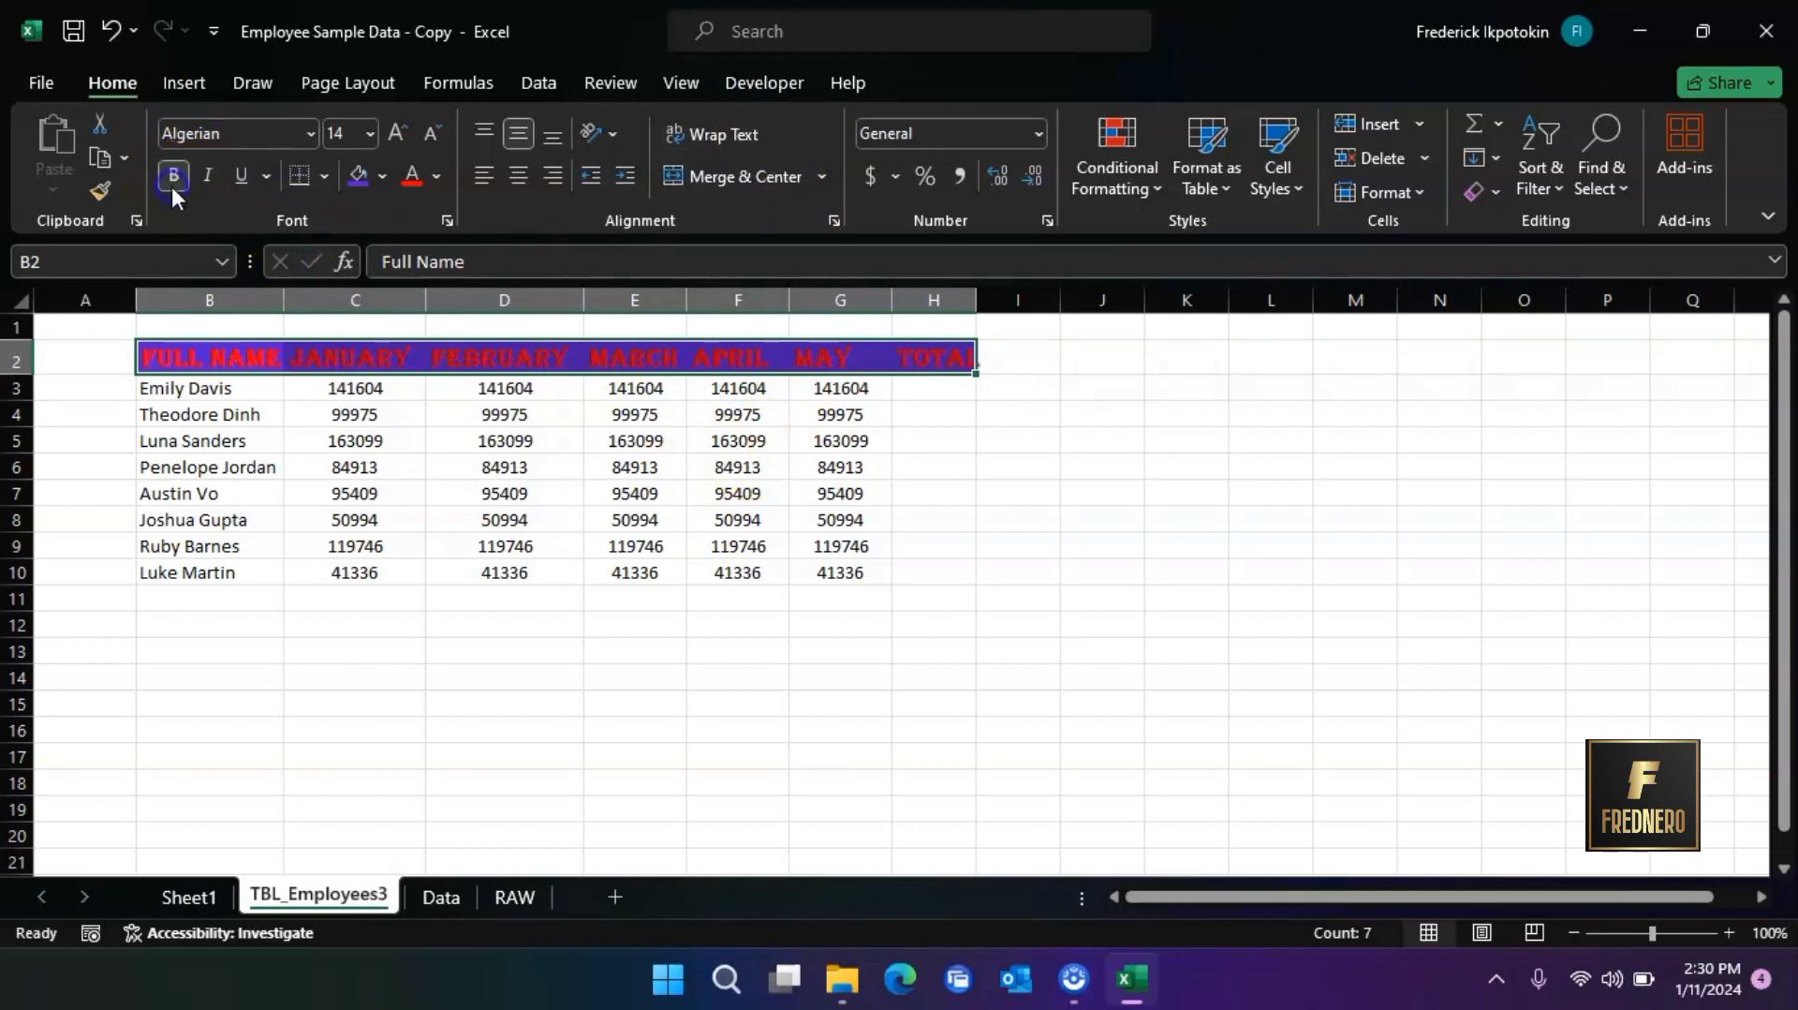
{"action": "left_click", "coordinate": [172, 183]}
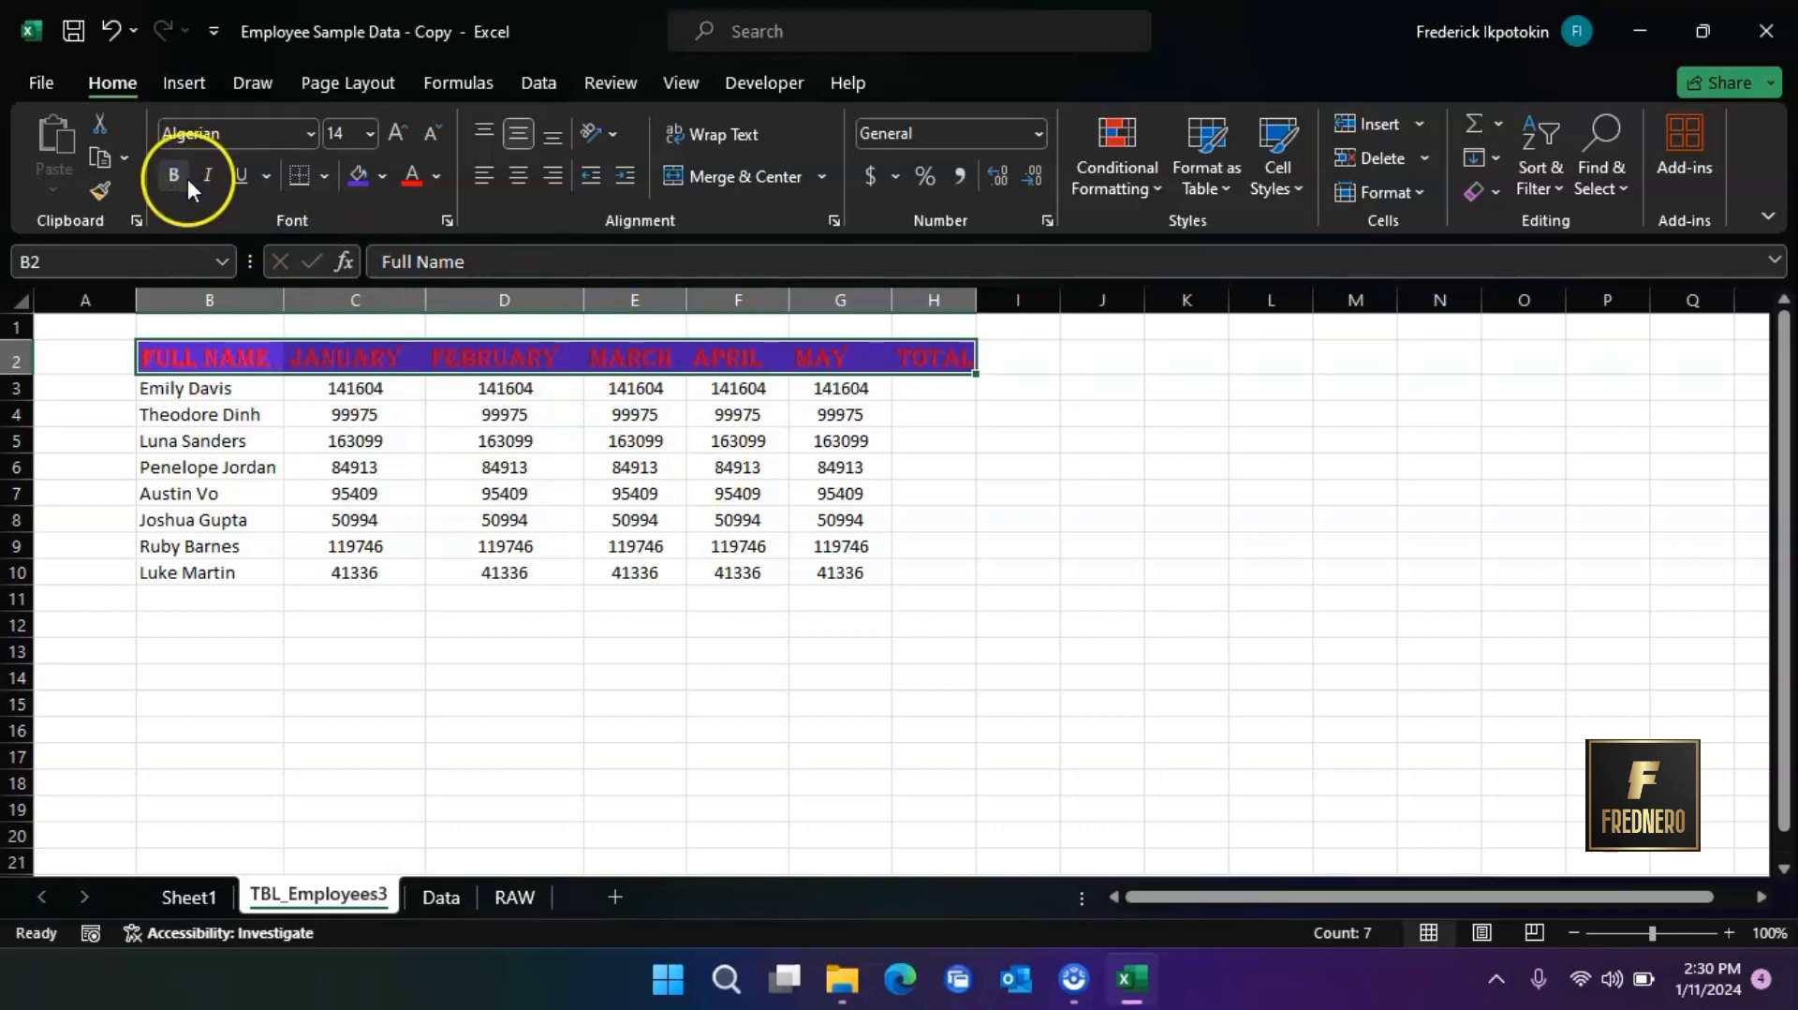
{"action": "left_click", "coordinate": [208, 184]}
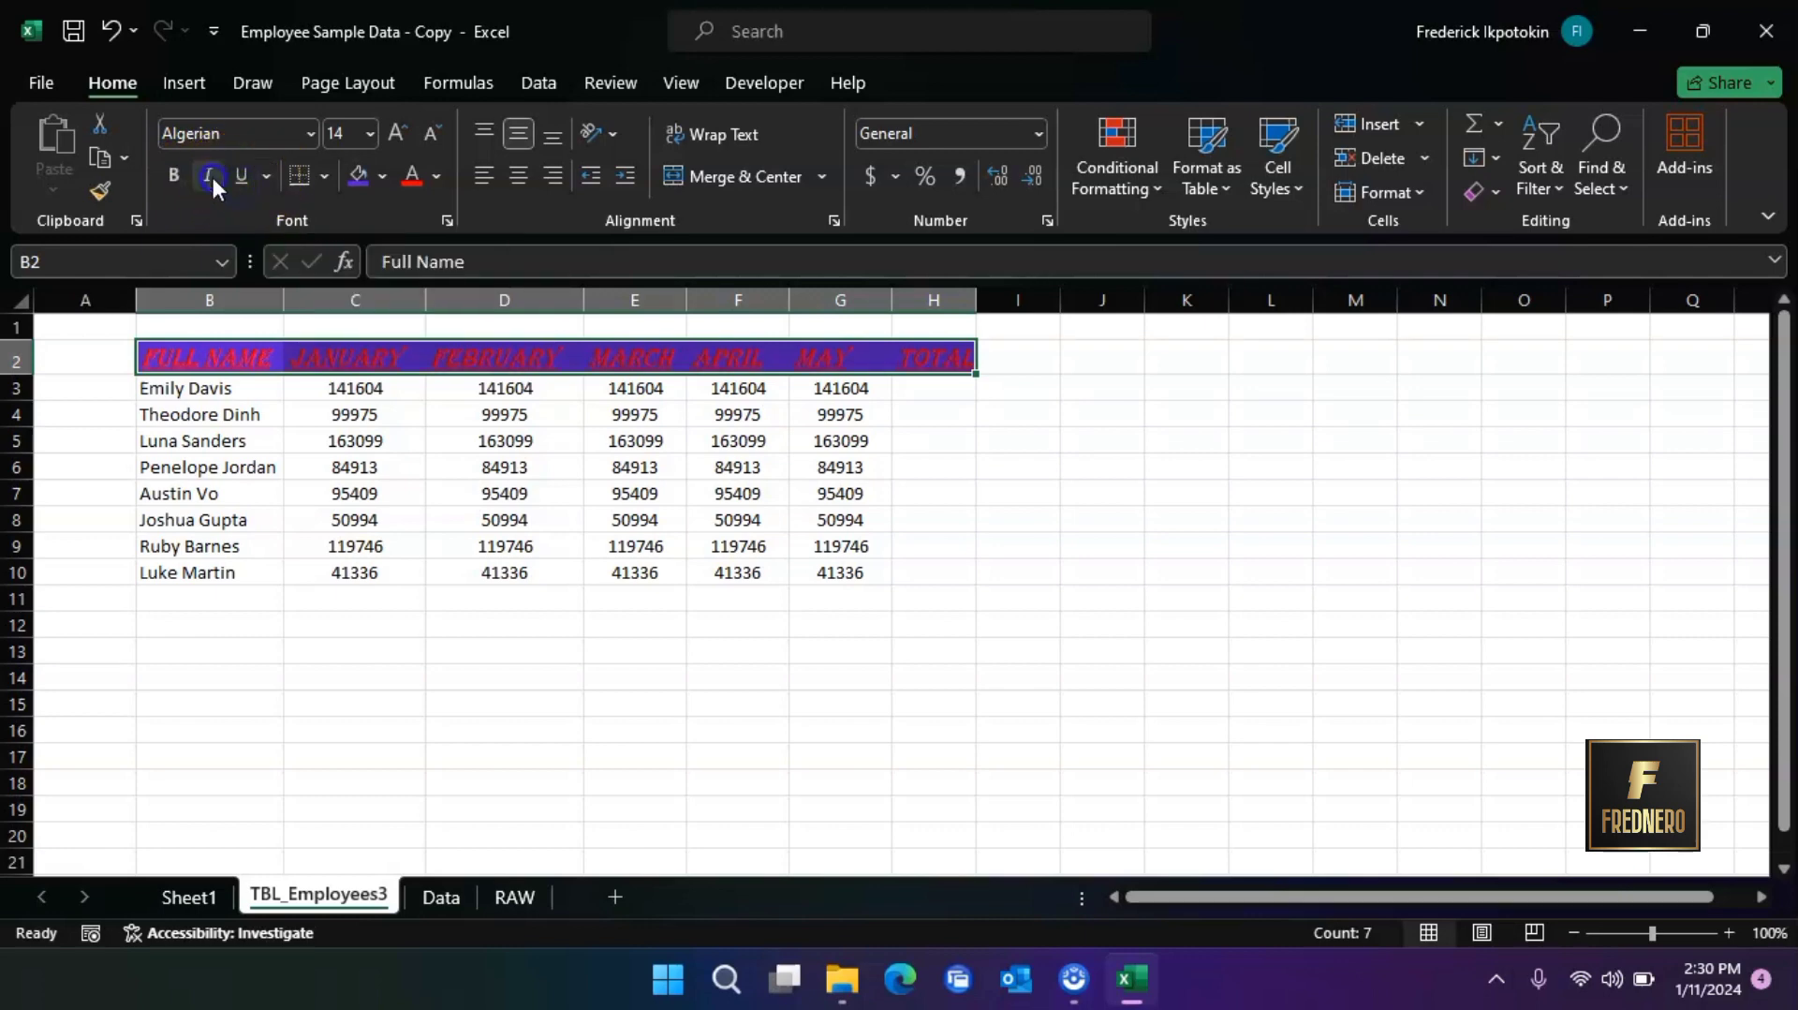
{"action": "left_click", "coordinate": [211, 174]}
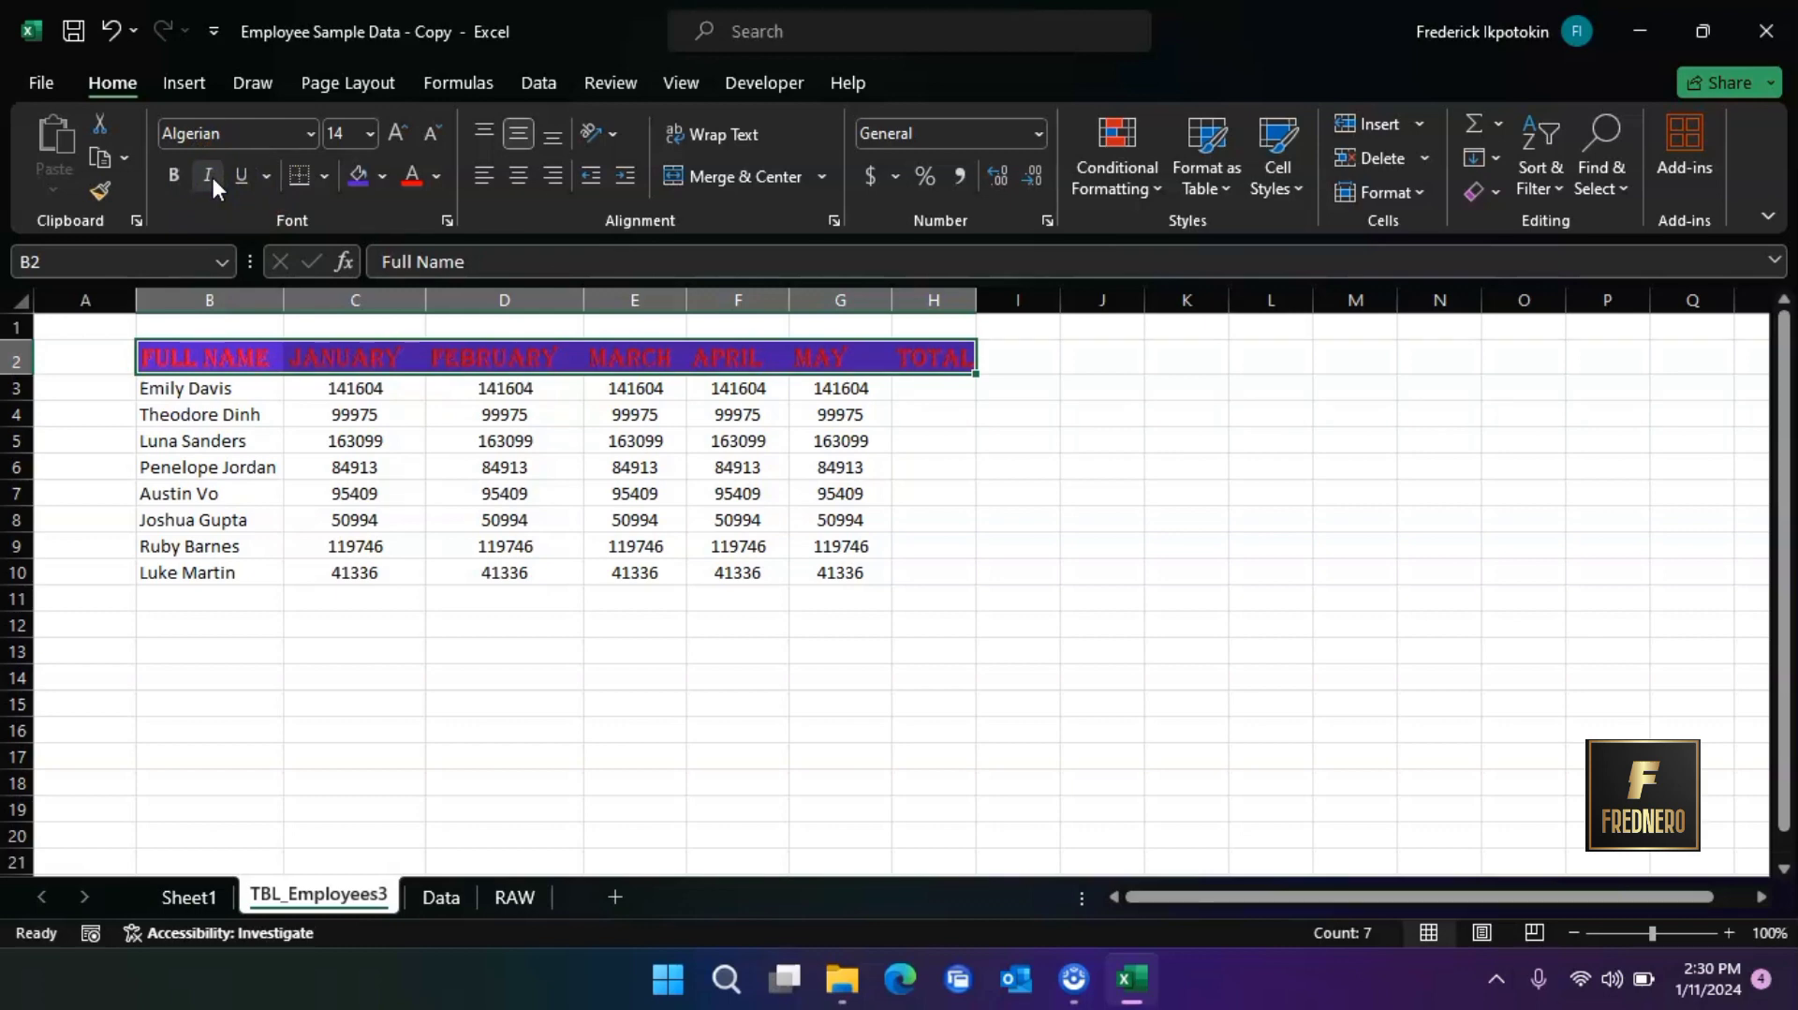
Make the table's names and monthly values in B3:G11 bold
{"action": "left_click_drag", "start_coordinate": [187, 389], "coordinate": [829, 593]}
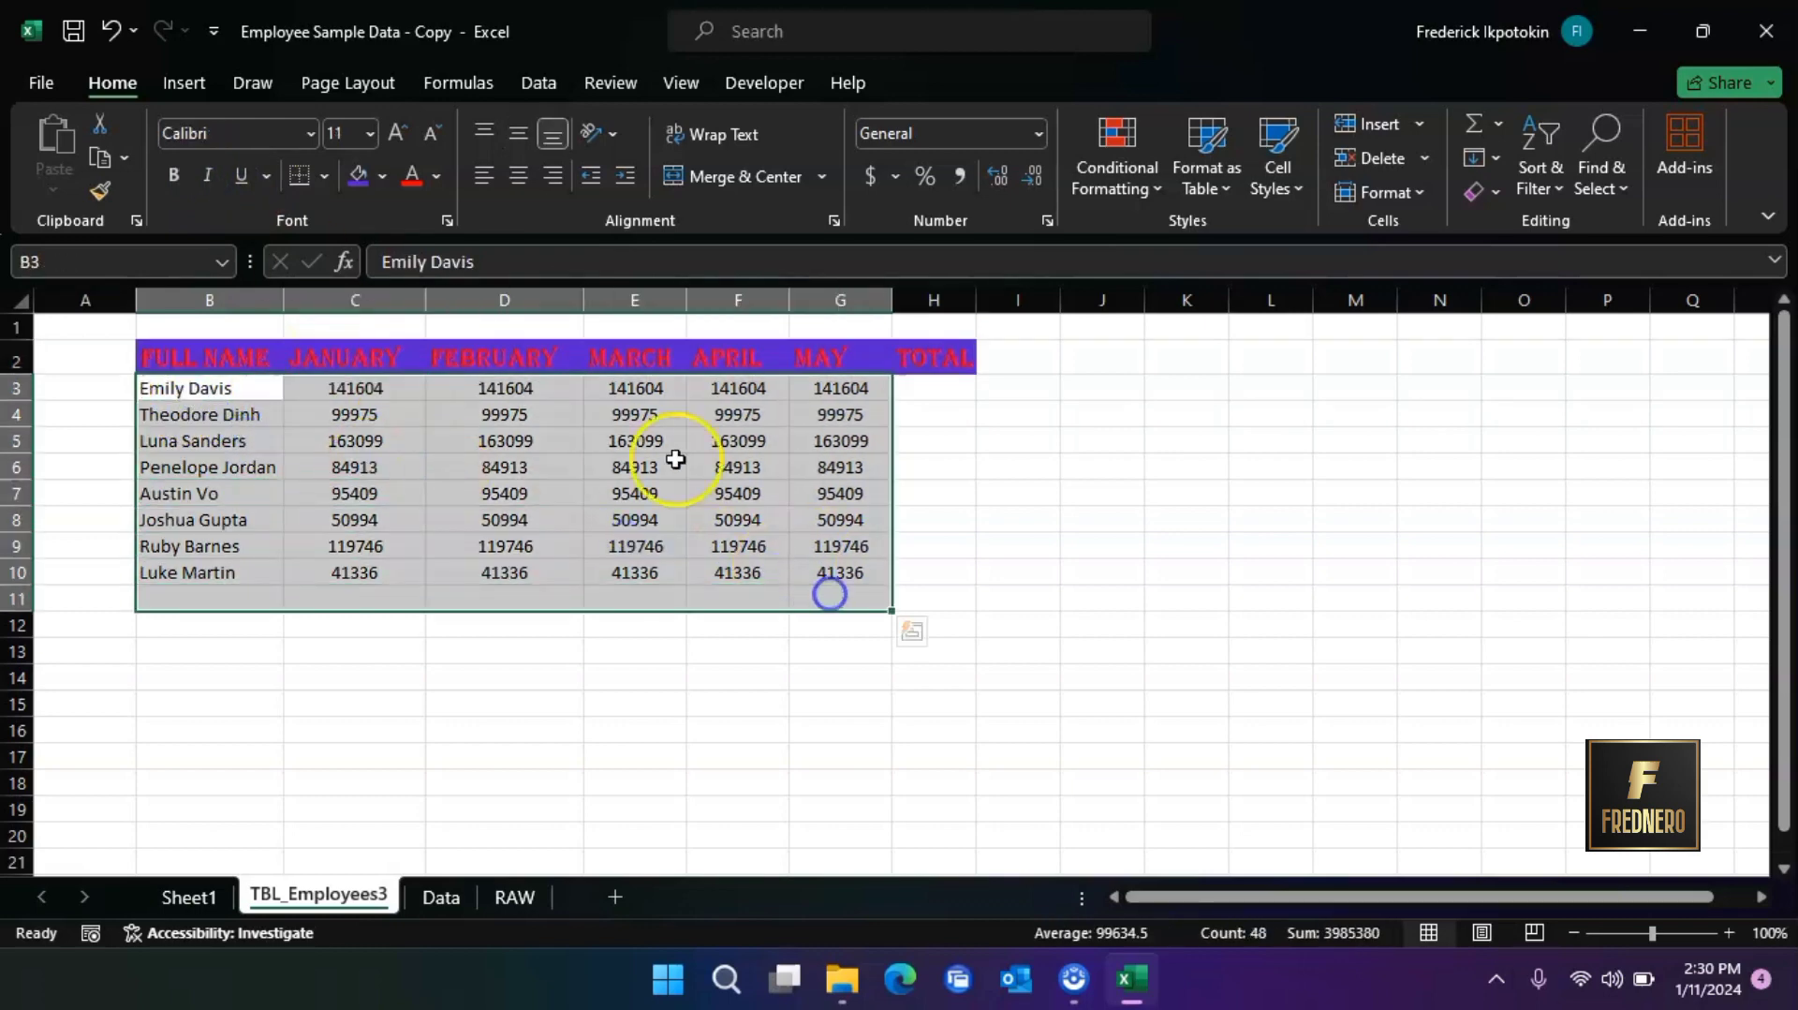
{"action": "left_click", "coordinate": [173, 175]}
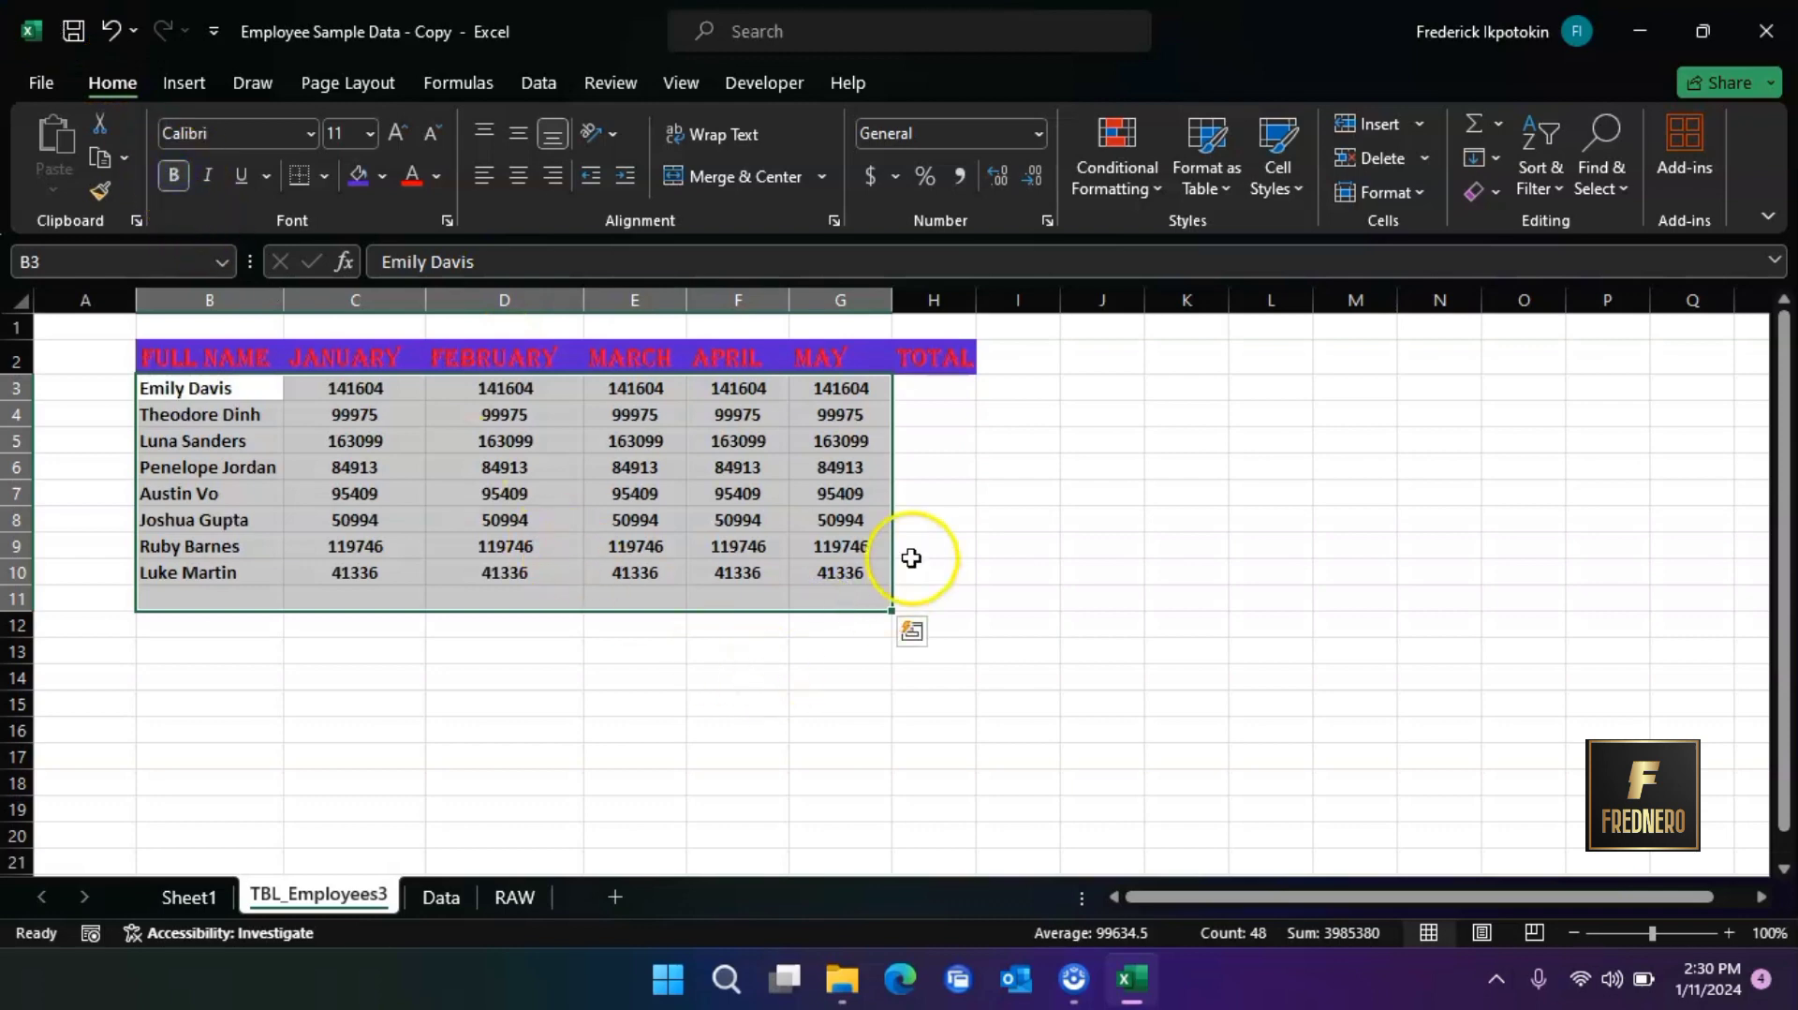
{"action": "left_click", "coordinate": [912, 556]}
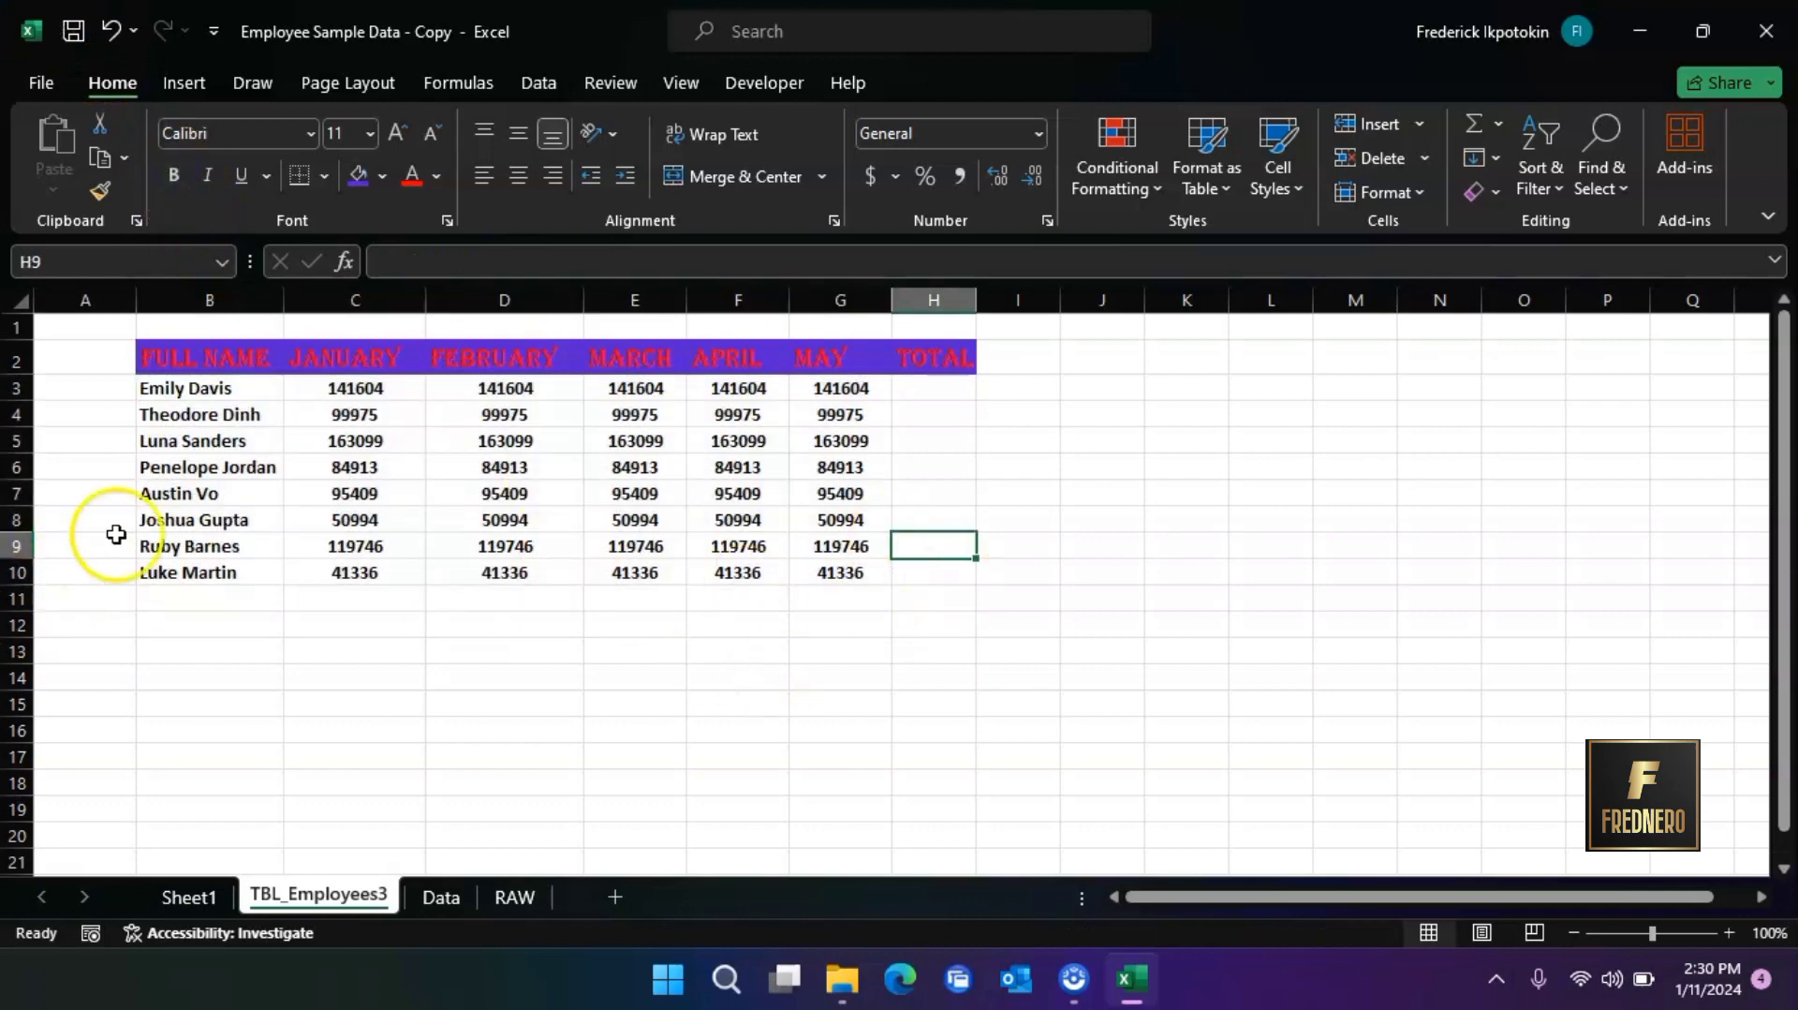
Fill the names and monthly values in B3:G10 with a dark gray theme color
{"action": "left_click_drag", "start_coordinate": [312, 414], "coordinate": [817, 577]}
{"action": "left_click", "coordinate": [383, 173]}
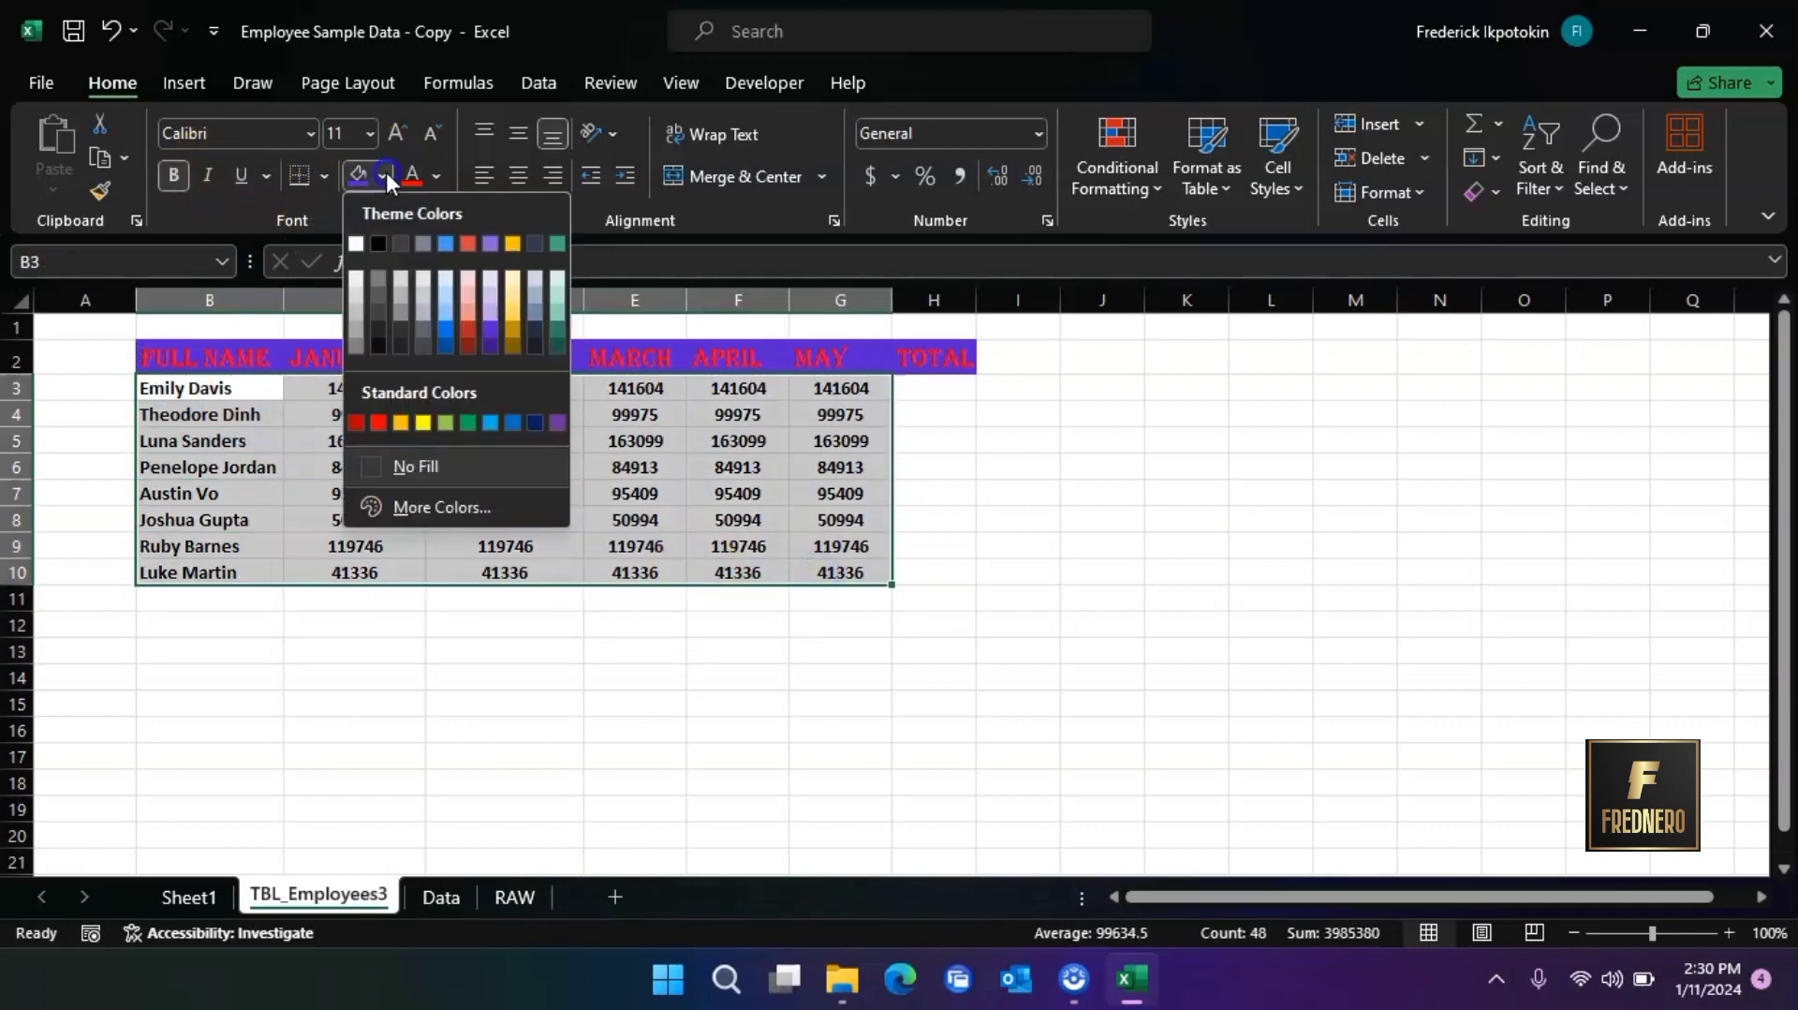
{"action": "left_click", "coordinate": [424, 335]}
{"action": "left_click", "coordinate": [847, 628]}
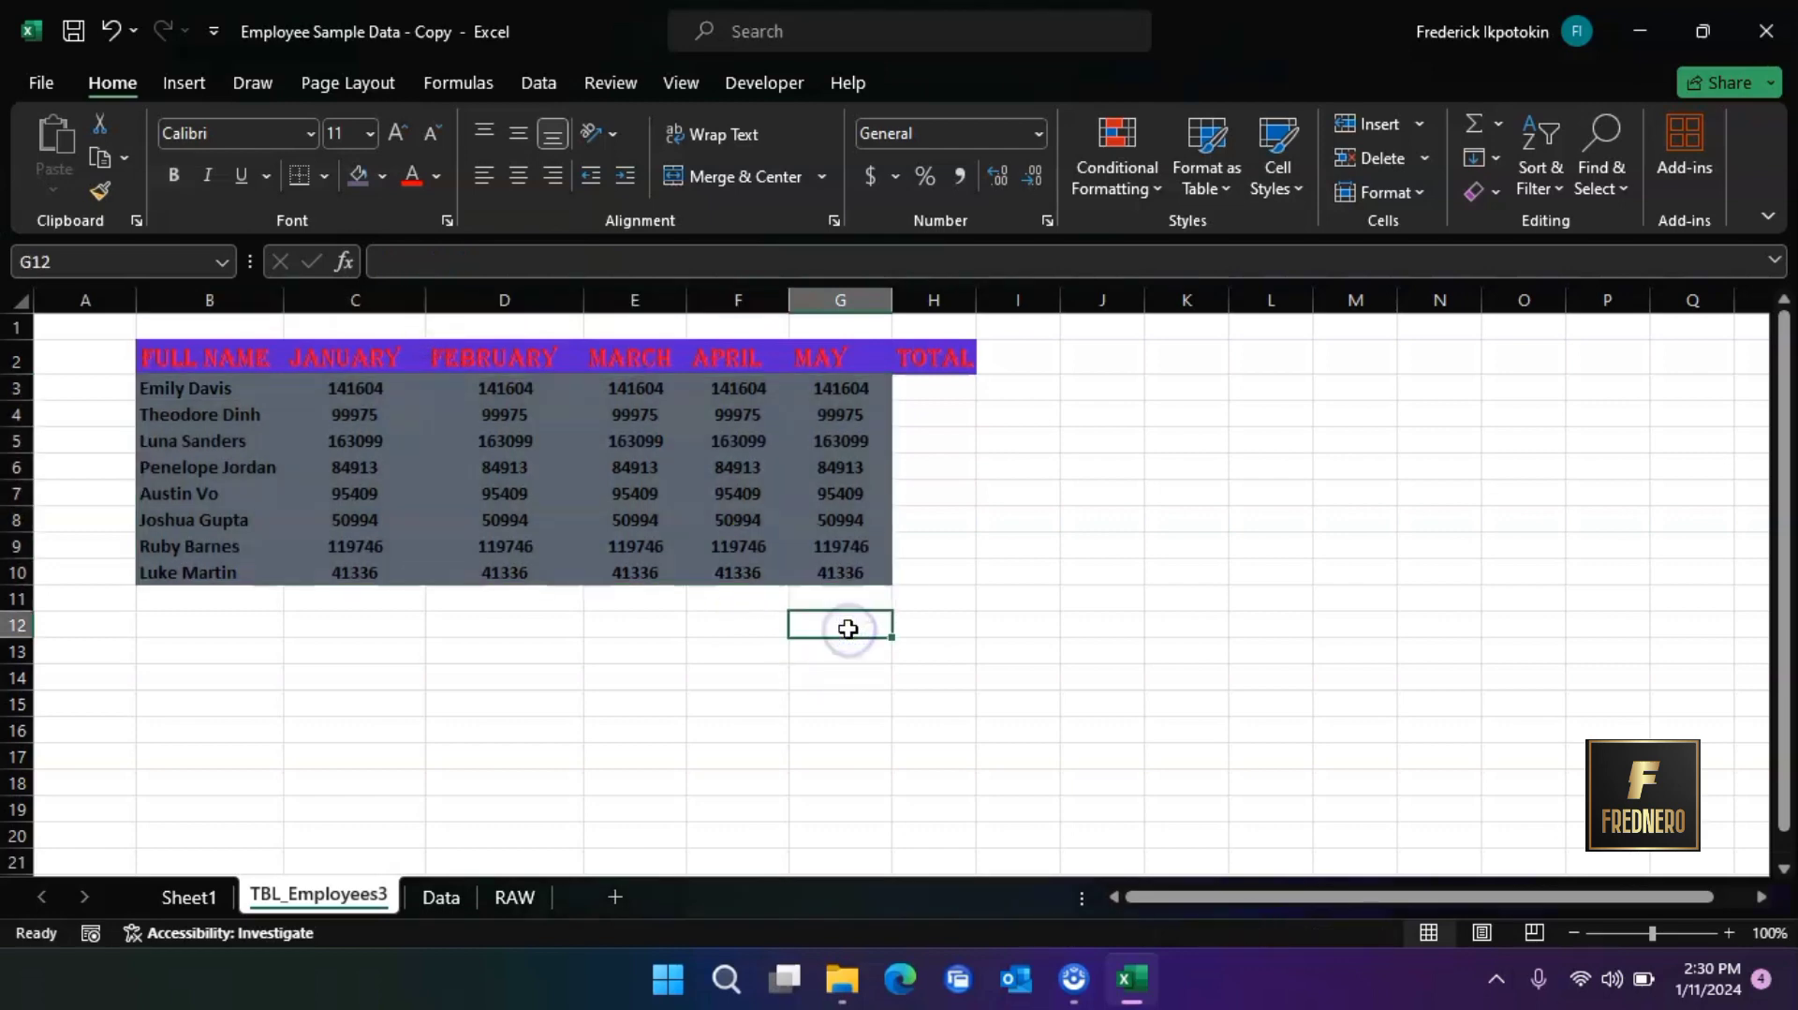
Apply the same dark gray fill to the May and TOTAL cells in G3:H10
{"action": "left_click_drag", "start_coordinate": [860, 388], "coordinate": [932, 568]}
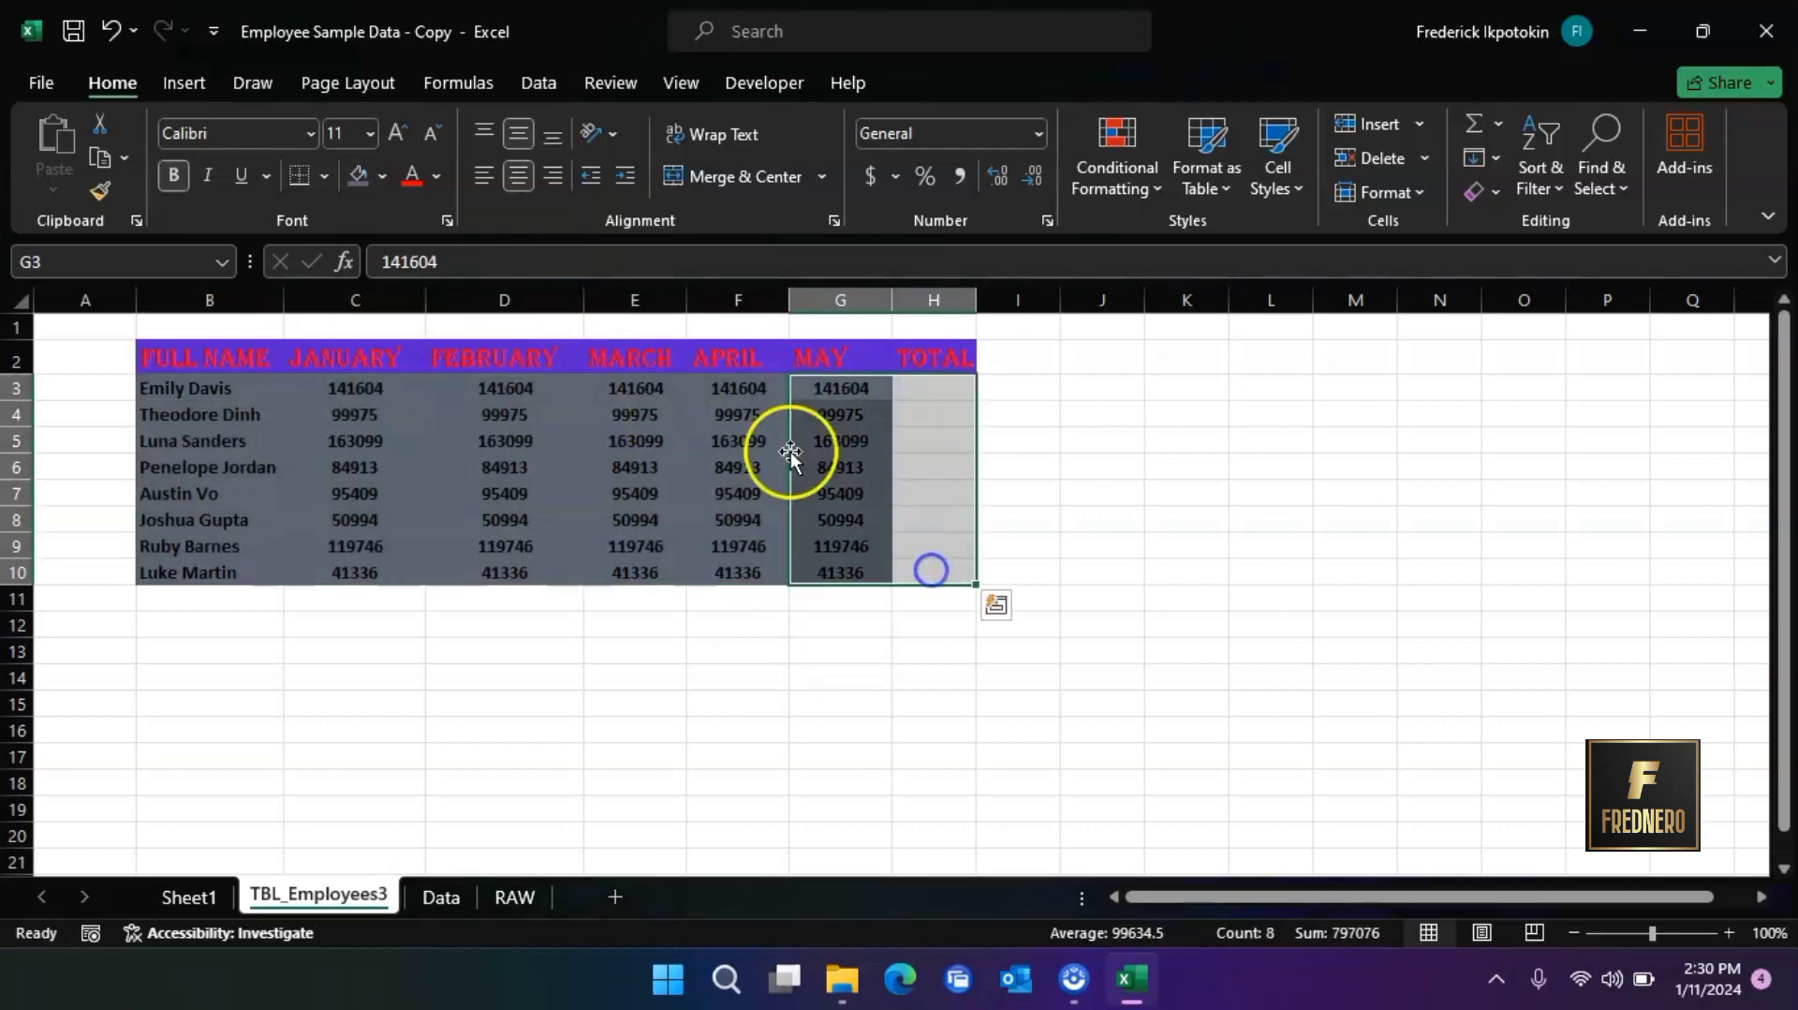
{"action": "left_click", "coordinate": [356, 176]}
{"action": "left_click", "coordinate": [480, 498]}
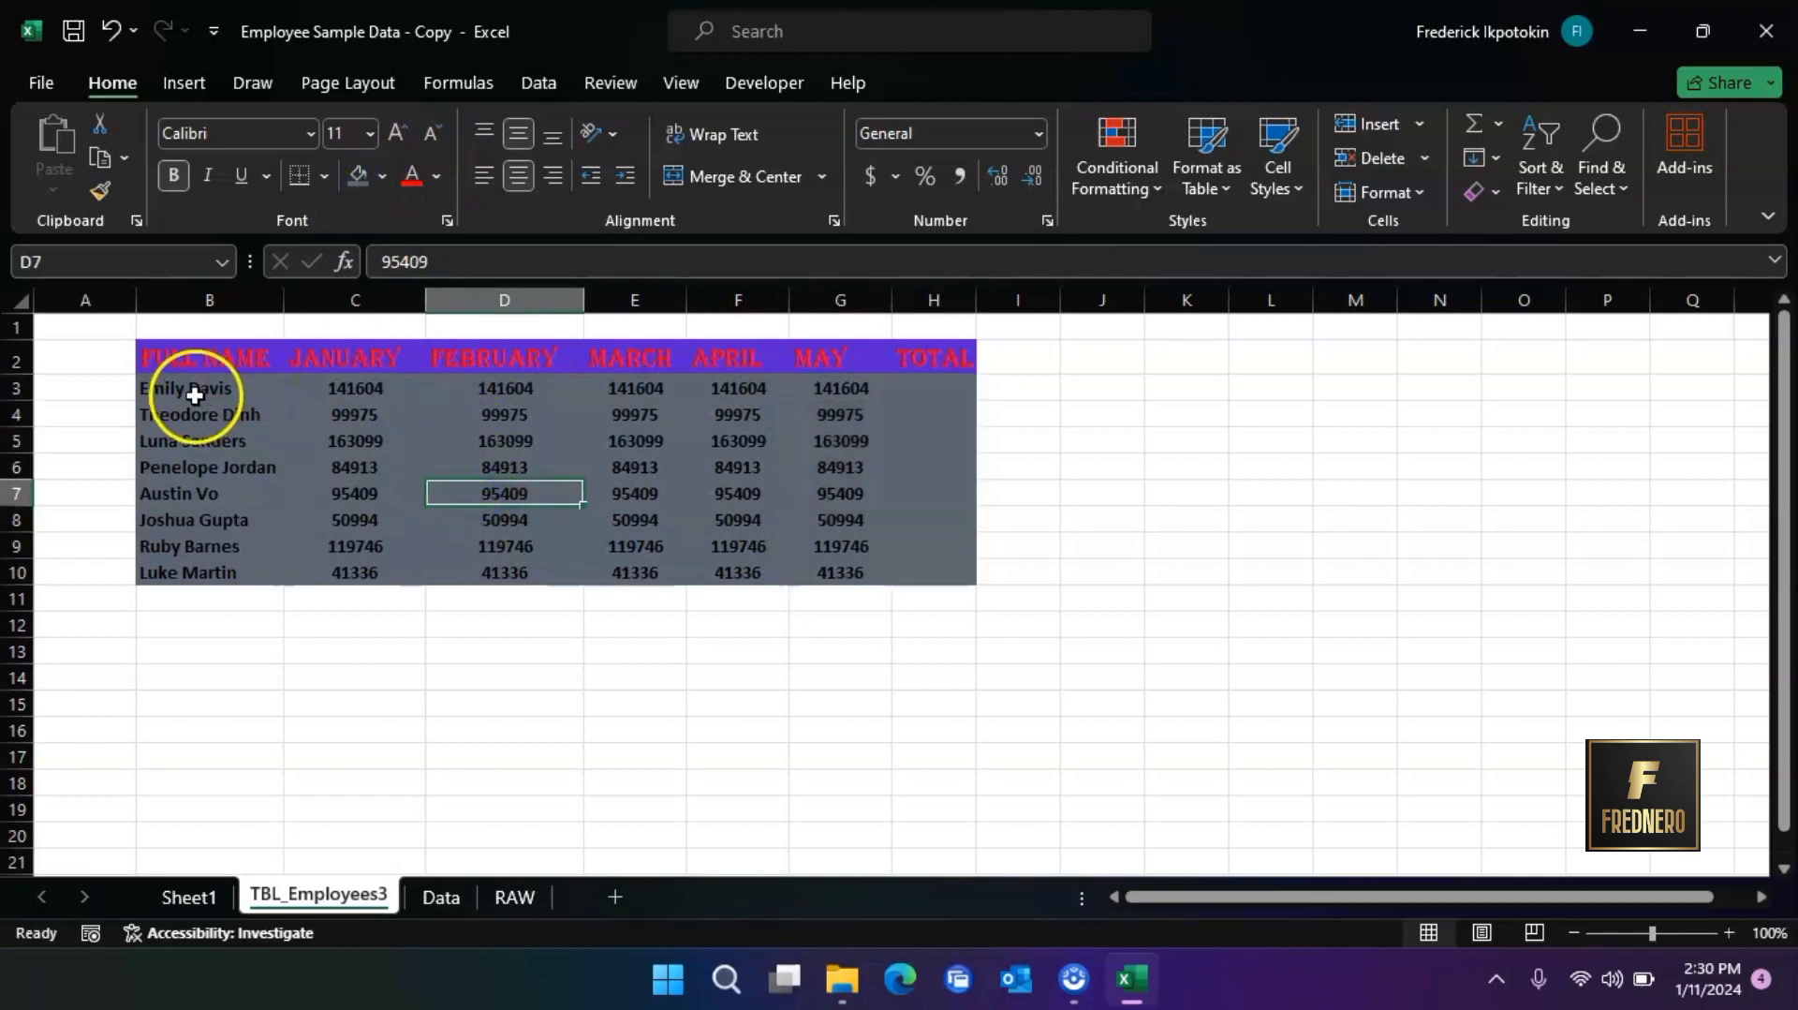
{"action": "left_click", "coordinate": [158, 388]}
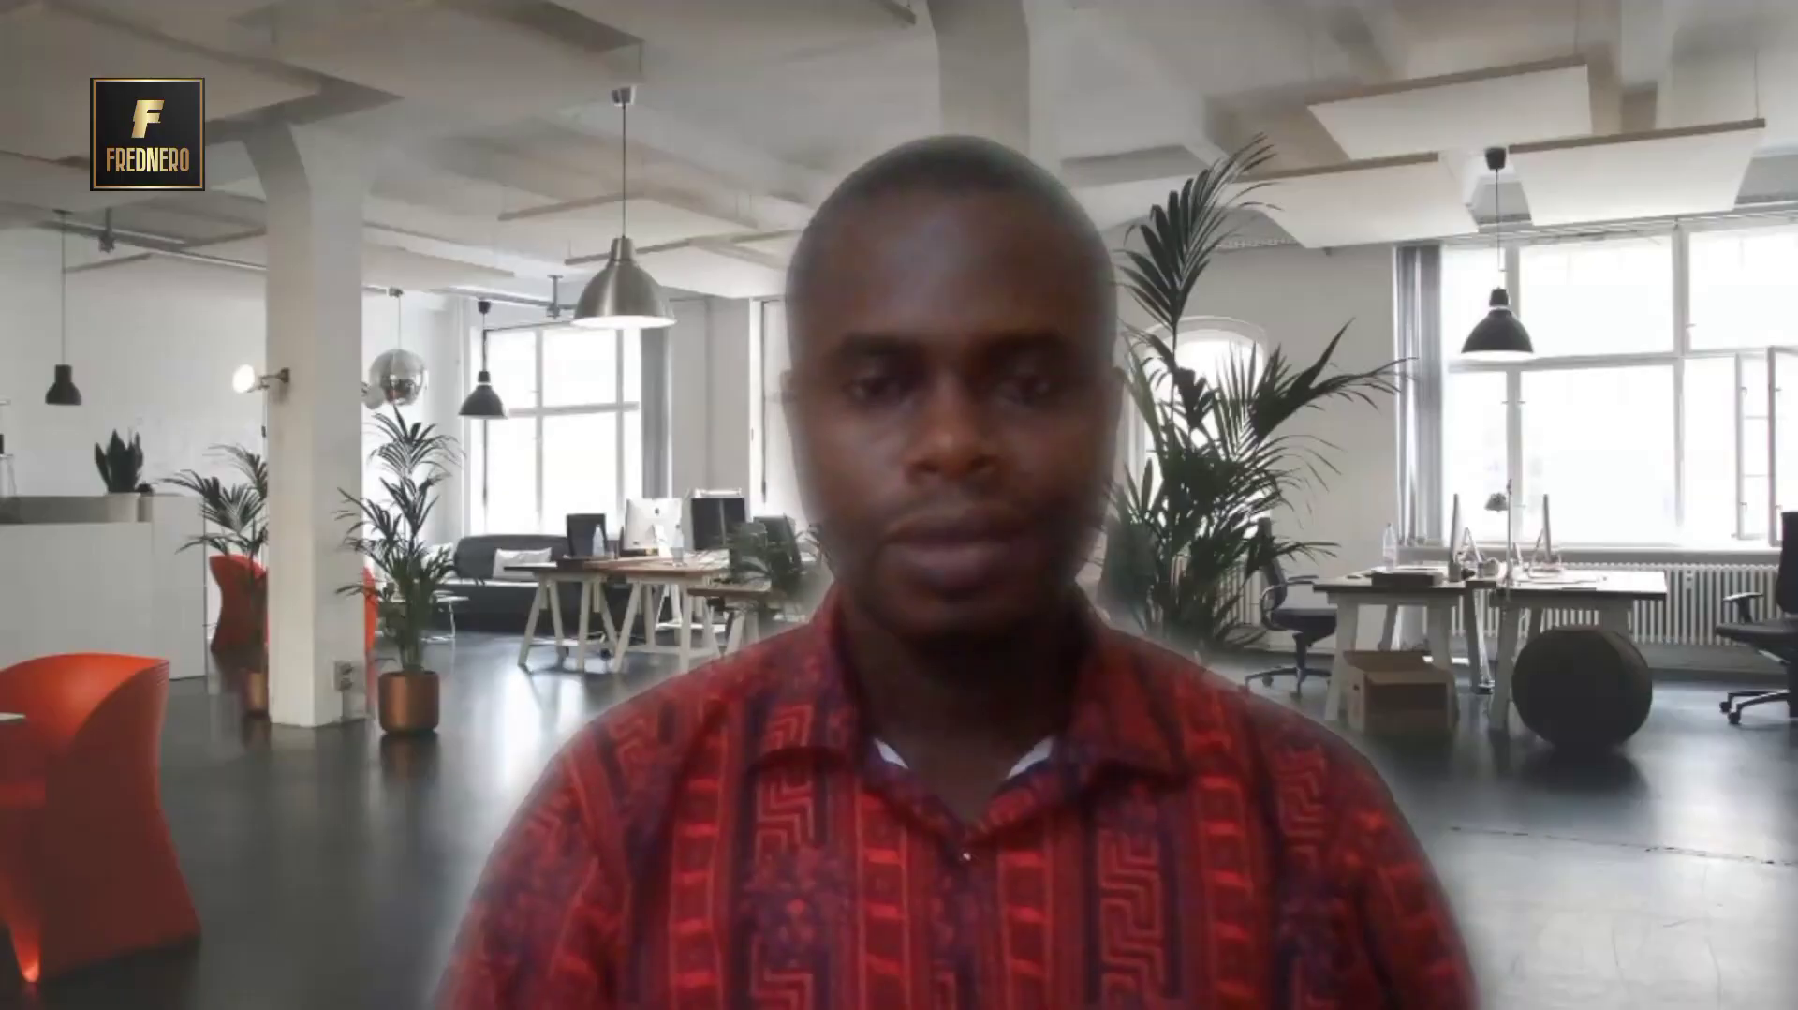